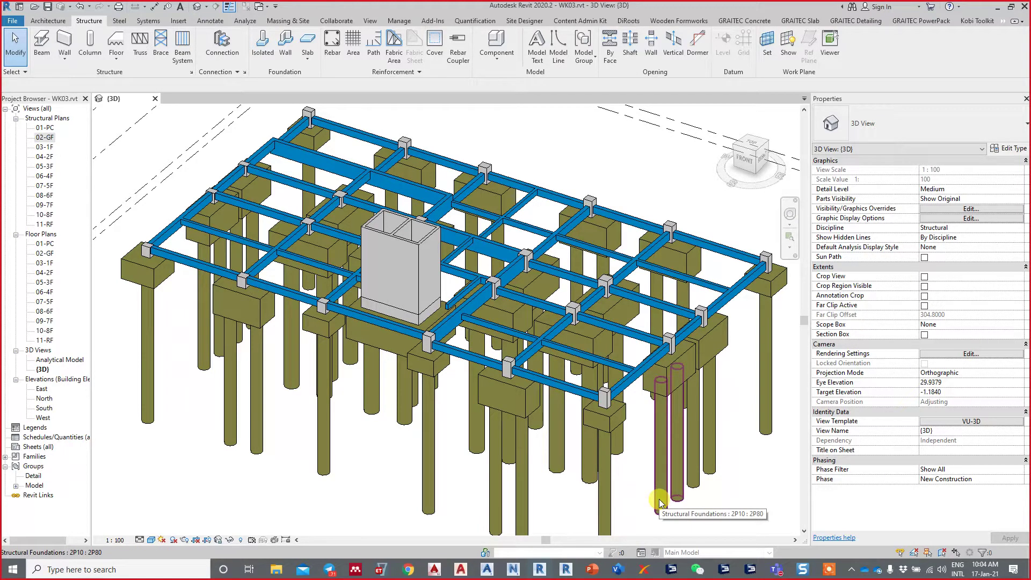
Step: Open the 02-GF structural plan and list the linked CAD drawings in Manage Links
{"action": "double_click", "coordinate": [47, 138]}
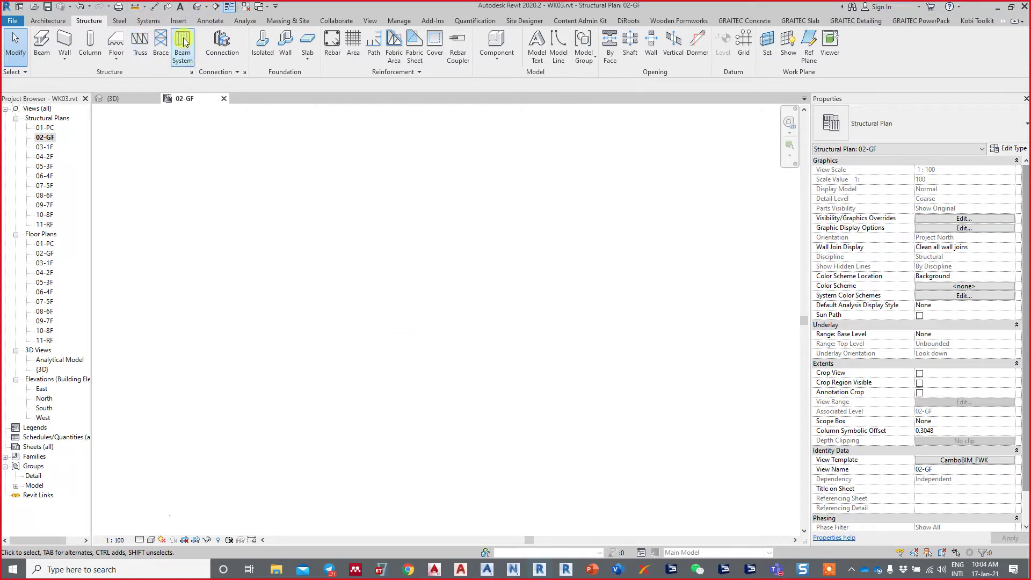
{"action": "left_click", "coordinate": [179, 21]}
{"action": "left_click", "coordinate": [271, 62]}
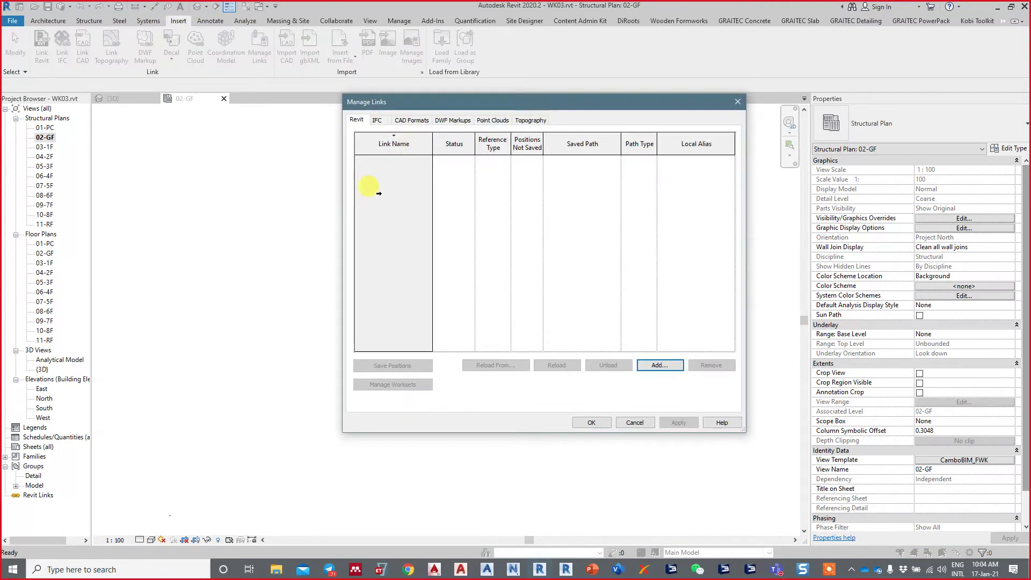
{"action": "left_click", "coordinate": [419, 121]}
Step: Unload the Ground Beam.dwg link, then switch to the AutoCAD foundation drawing
{"action": "left_click", "coordinate": [448, 159]}
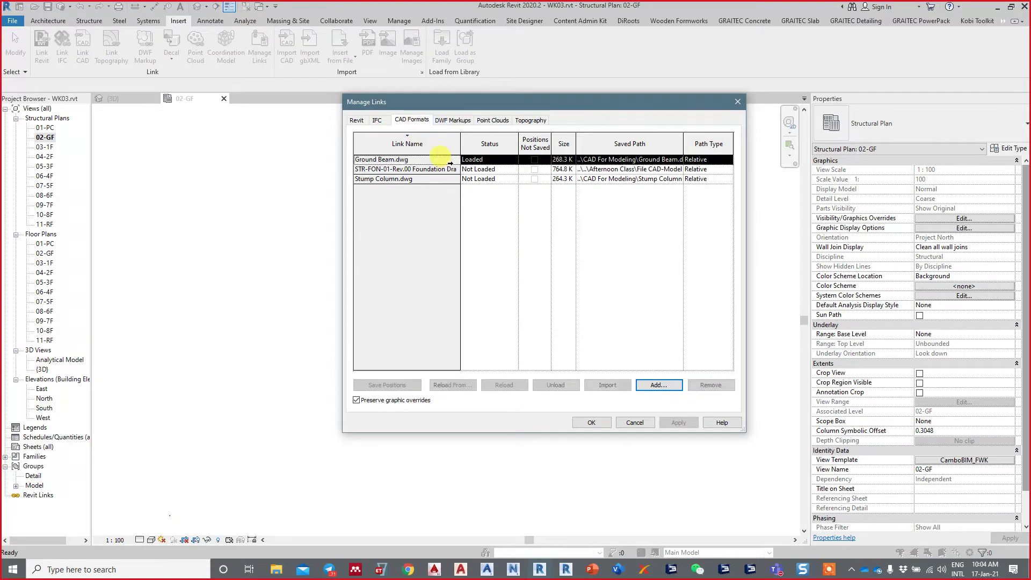
{"action": "left_click", "coordinate": [570, 386]}
{"action": "left_click", "coordinate": [577, 421]}
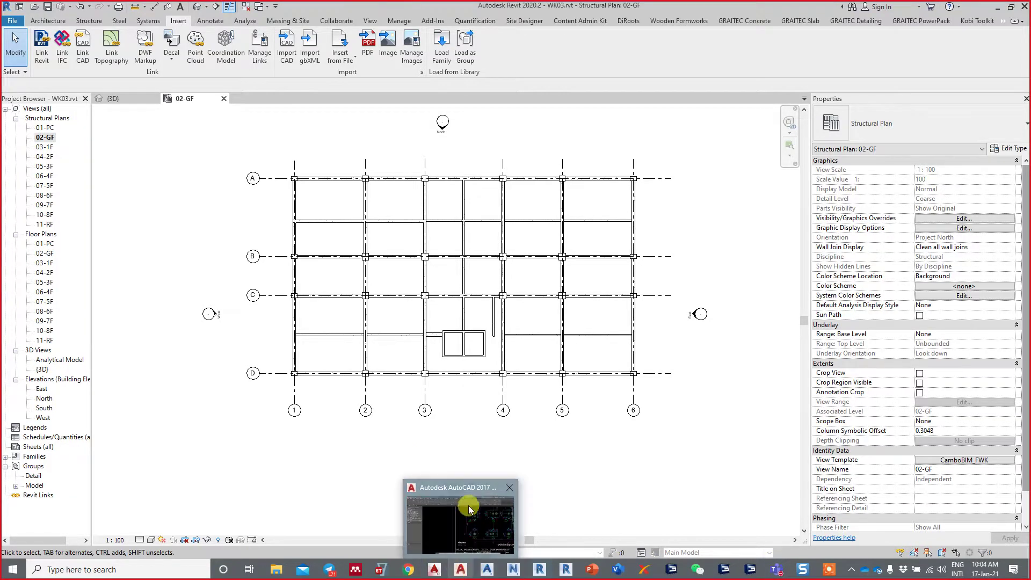
{"action": "left_click", "coordinate": [470, 539]}
Step: Dismiss the proxy message, close the Advance Concrete palette and view the whole foundation plan
{"action": "left_click", "coordinate": [820, 387]}
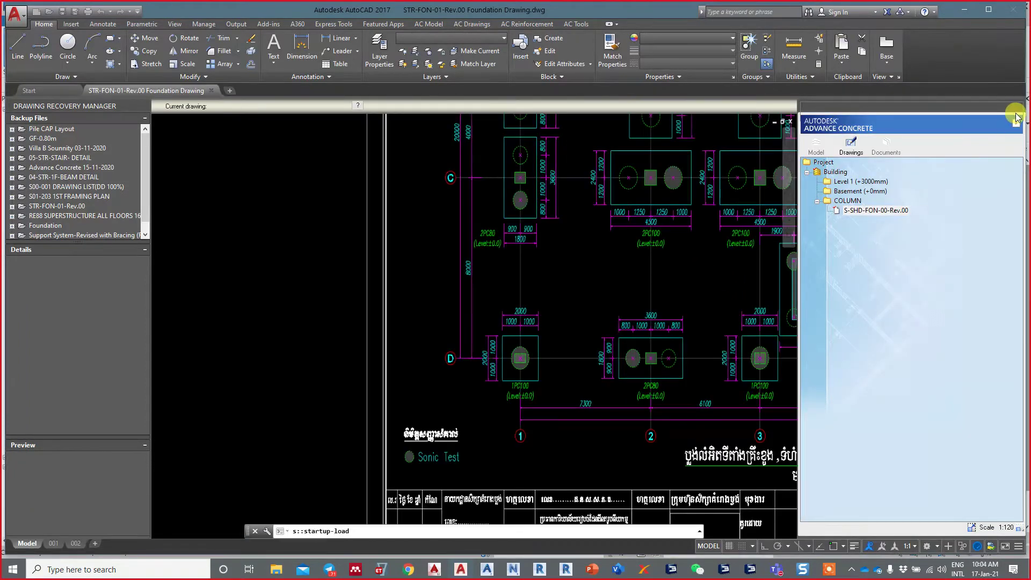
{"action": "left_click", "coordinate": [1014, 106]}
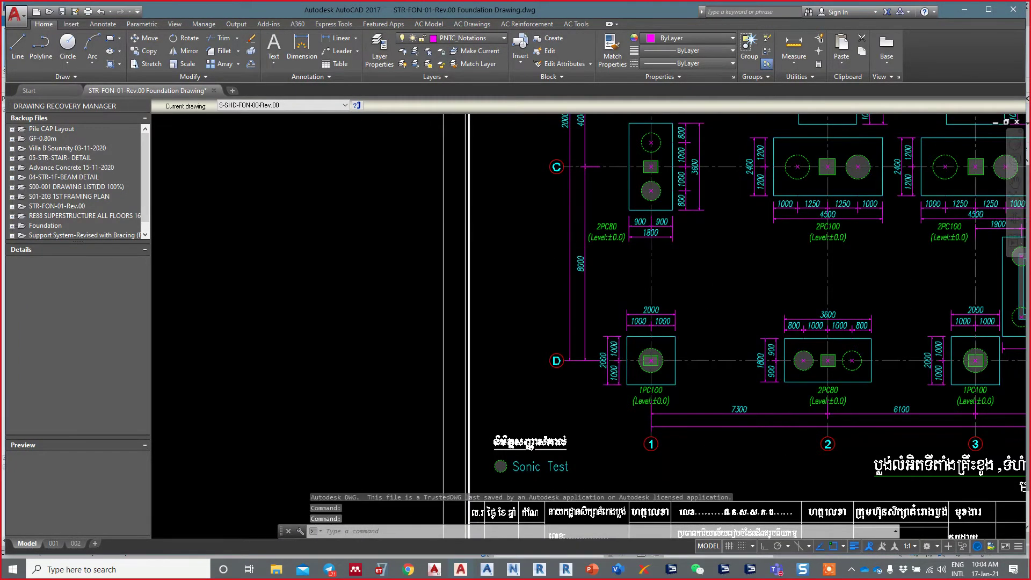
{"action": "middle_click", "coordinate": [432, 305]}
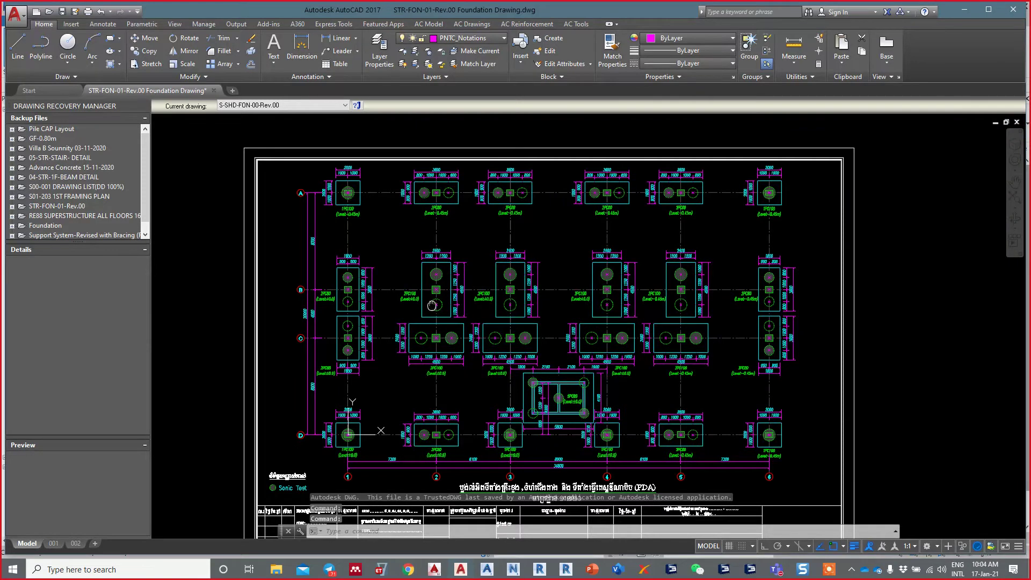
{"action": "scroll", "coordinate": [571, 437], "scroll_direction": "down", "scroll_amount": 2}
{"action": "scroll", "coordinate": [571, 418], "scroll_direction": "up", "scroll_amount": 4}
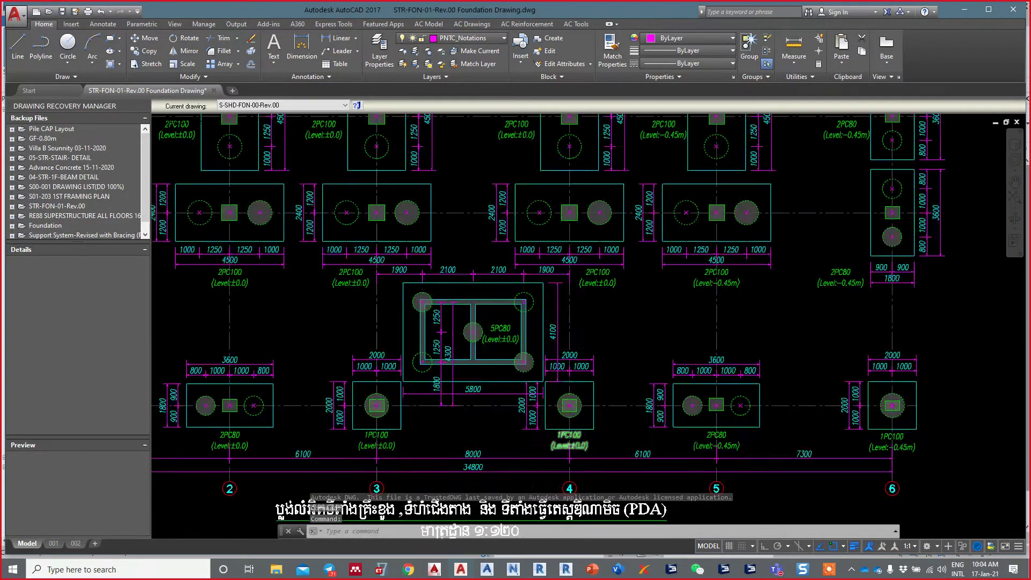
{"action": "scroll", "coordinate": [448, 269], "scroll_direction": "up", "scroll_amount": 3}
{"action": "scroll", "coordinate": [449, 269], "scroll_direction": "up", "scroll_amount": 1}
{"action": "scroll", "coordinate": [448, 269], "scroll_direction": "up", "scroll_amount": 3}
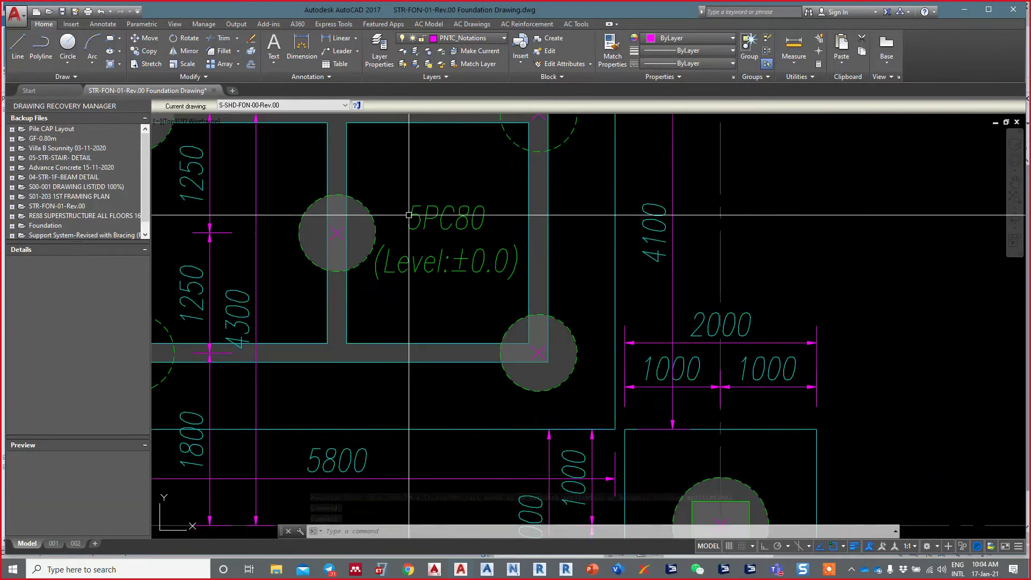
Step: Frame the 5PC80 pile cap at Level ±0.0, then return to Revit
{"action": "middle_click_drag", "start_coordinate": [451, 218], "coordinate": [601, 260]}
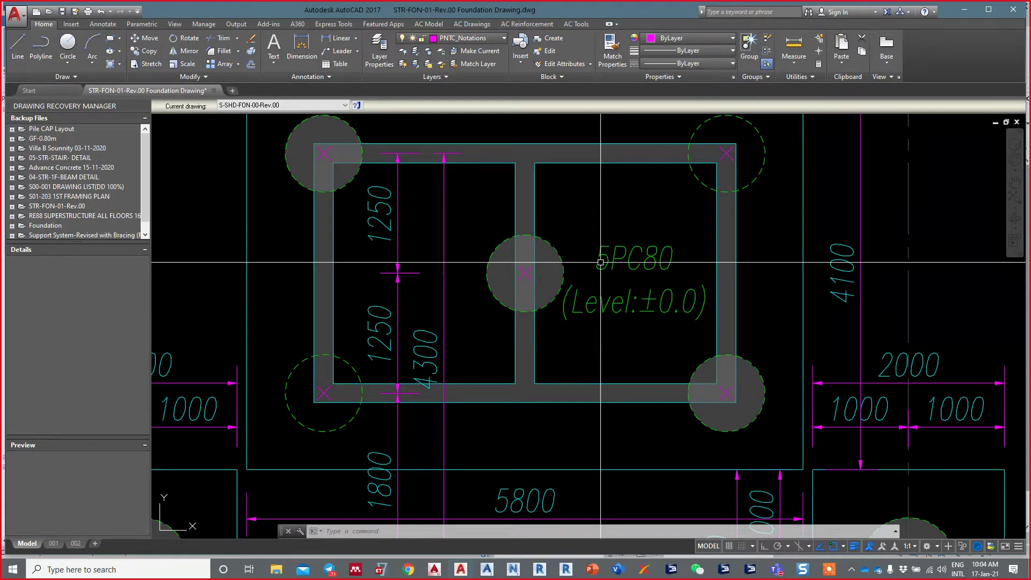
{"action": "scroll", "coordinate": [601, 262], "scroll_direction": "down", "scroll_amount": 3}
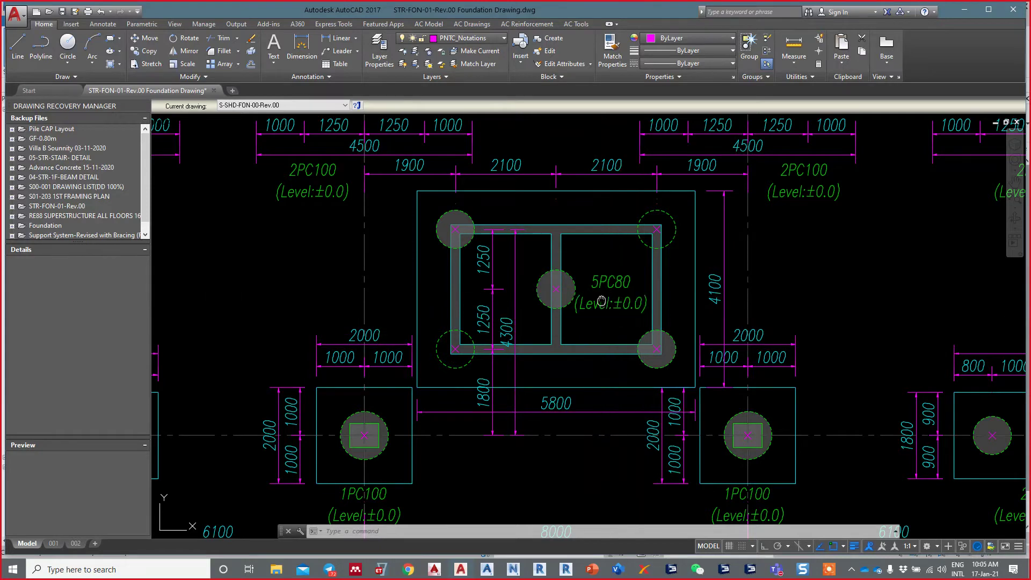
{"action": "scroll", "coordinate": [601, 301], "scroll_direction": "up", "scroll_amount": 3}
{"action": "scroll", "coordinate": [601, 300], "scroll_direction": "down", "scroll_amount": 3}
{"action": "middle_click_drag", "start_coordinate": [688, 228], "coordinate": [682, 245]}
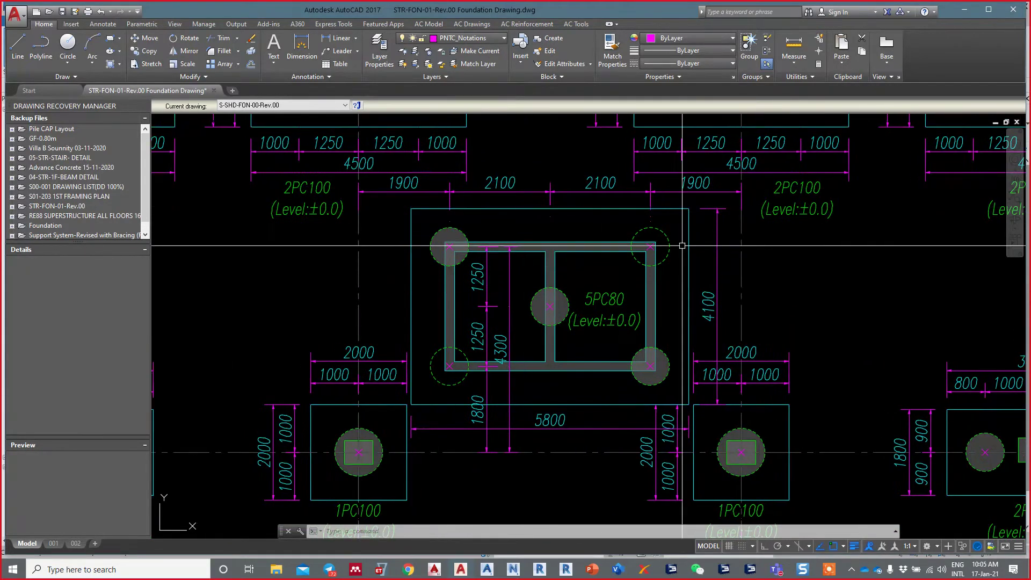
{"action": "scroll", "coordinate": [610, 309], "scroll_direction": "up", "scroll_amount": 3}
{"action": "scroll", "coordinate": [610, 309], "scroll_direction": "up", "scroll_amount": 3}
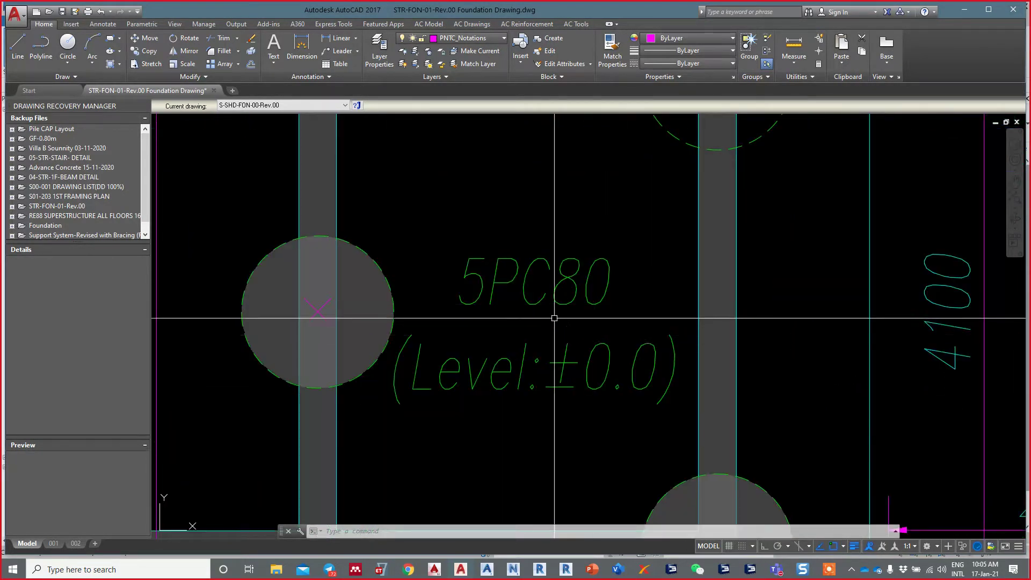
{"action": "scroll", "coordinate": [554, 318], "scroll_direction": "down", "scroll_amount": 3}
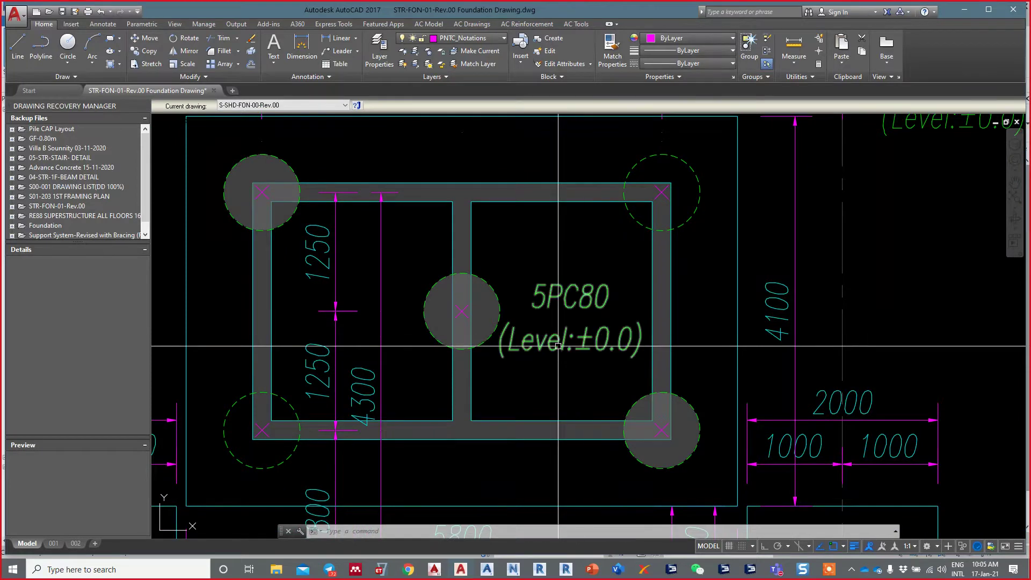
{"action": "mouse_move", "coordinate": [559, 346]}
{"action": "middle_mouse_down"}
{"action": "mouse_move", "coordinate": [544, 311]}
{"action": "mouse_move", "coordinate": [538, 326]}
{"action": "middle_mouse_up"}
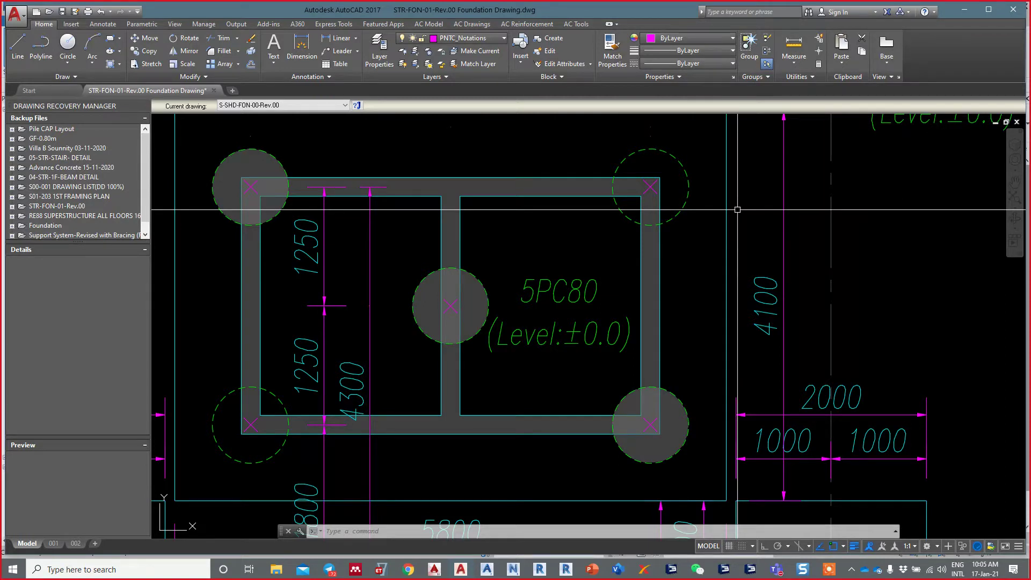
{"action": "left_click", "coordinate": [964, 10]}
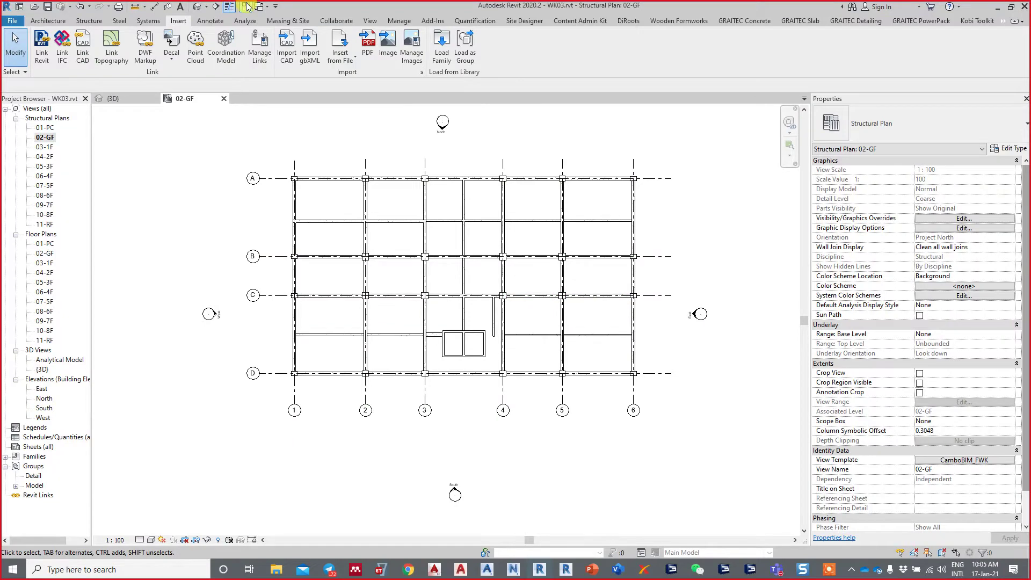
Step: In the default 3D view, give the M_Footing-Rectangular under the core a -1.0 height offset
{"action": "left_click", "coordinate": [247, 6]}
{"action": "left_click", "coordinate": [197, 6]}
{"action": "scroll", "coordinate": [397, 323], "scroll_direction": "up", "scroll_amount": 1}
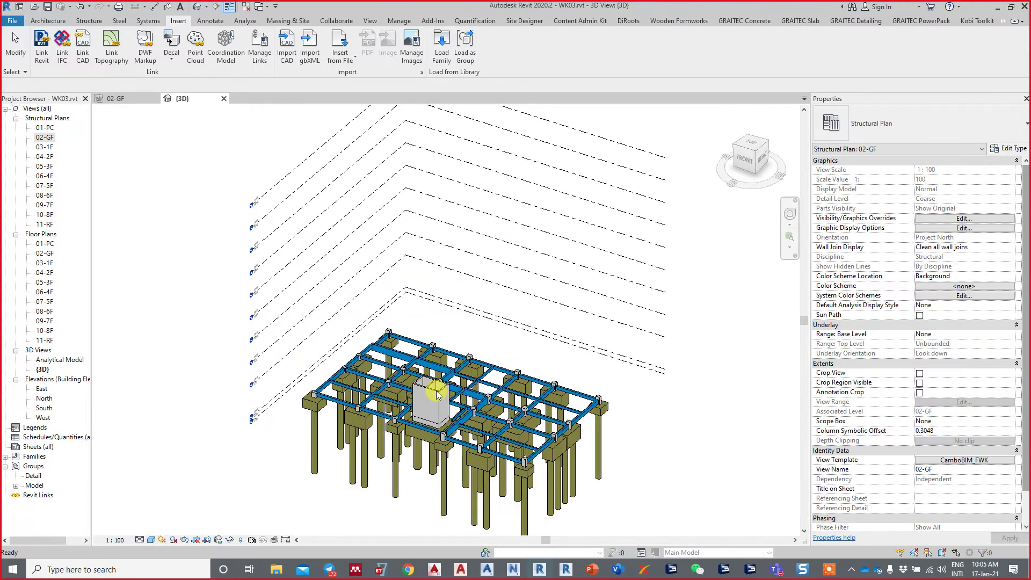
{"action": "scroll", "coordinate": [424, 473], "scroll_direction": "up", "scroll_amount": 4}
{"action": "scroll", "coordinate": [388, 467], "scroll_direction": "up", "scroll_amount": 3}
{"action": "left_click", "coordinate": [387, 467]}
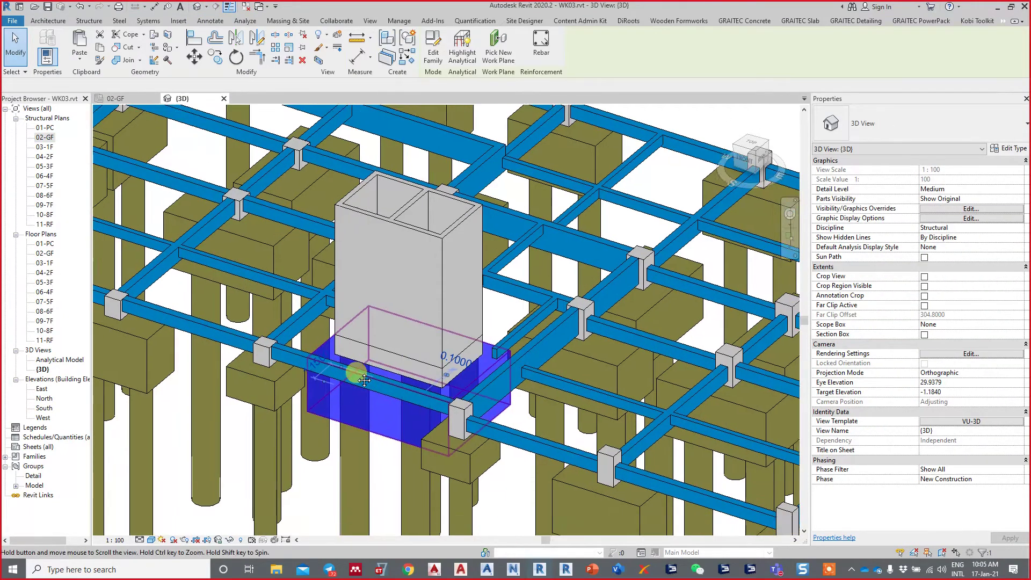
{"action": "middle_click_drag", "start_coordinate": [387, 460], "coordinate": [593, 380]}
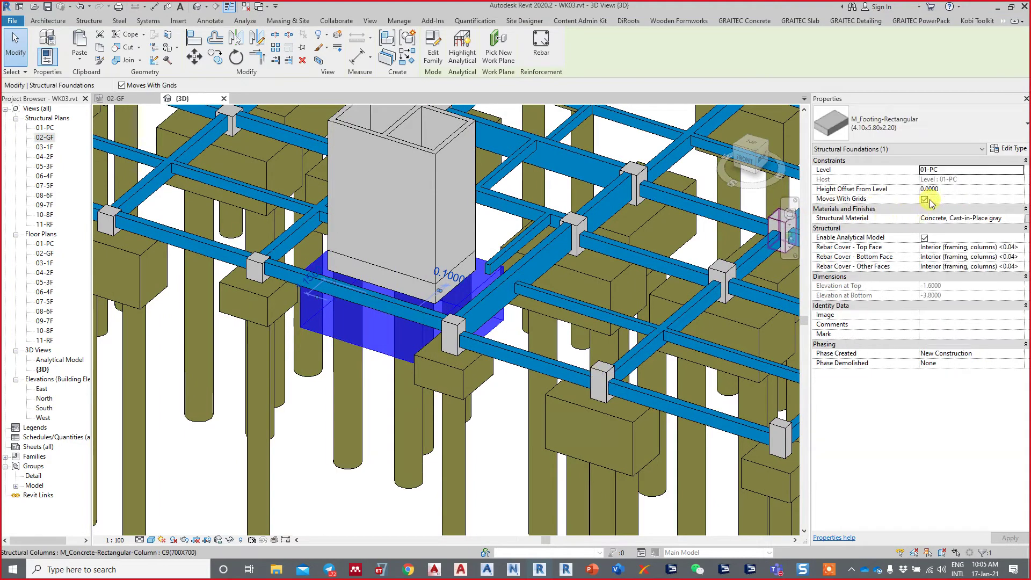
{"action": "left_click", "coordinate": [946, 189]}
{"action": "type", "text": "-1.0000"}
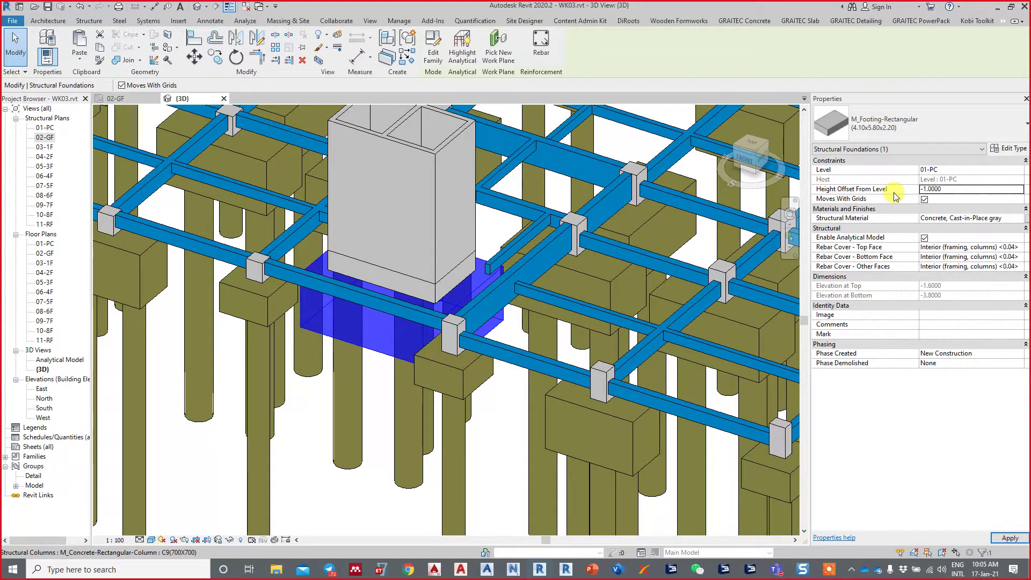
{"action": "left_click", "coordinate": [368, 511]}
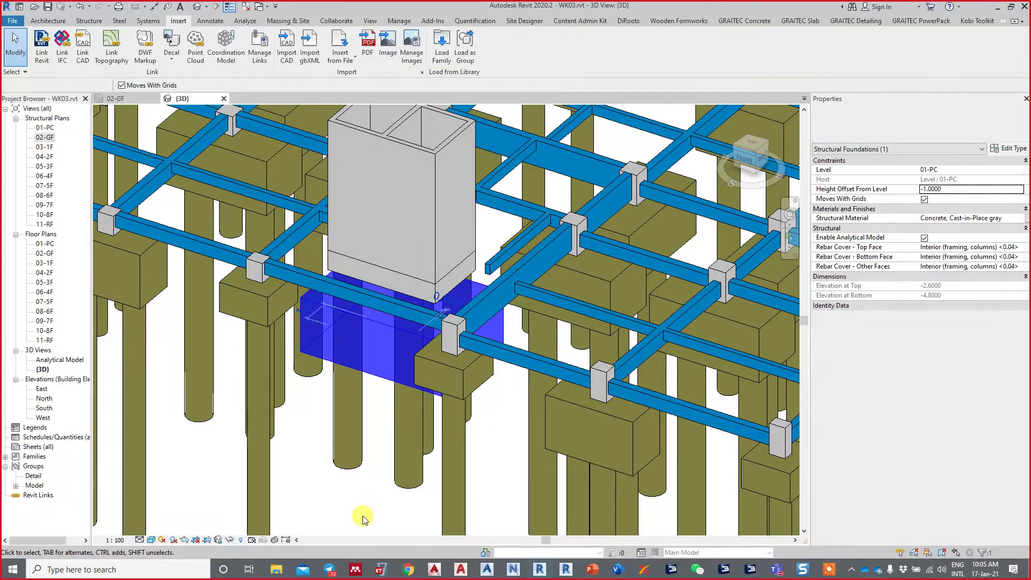
Step: Orbit to a lower frontal angle and select a W200 wall above the footing
{"action": "mouse_move", "coordinate": [367, 514]}
{"action": "middle_mouse_down", "text": "shift"}
{"action": "mouse_move", "coordinate": [427, 262]}
{"action": "mouse_move", "coordinate": [415, 349]}
{"action": "mouse_move", "coordinate": [396, 295]}
{"action": "mouse_move", "coordinate": [370, 375]}
{"action": "mouse_move", "coordinate": [363, 327]}
{"action": "mouse_move", "coordinate": [426, 172]}
{"action": "middle_mouse_up", "text": "shift"}
{"action": "left_click", "coordinate": [397, 284]}
{"action": "scroll", "coordinate": [349, 355], "scroll_direction": "up", "scroll_amount": 2}
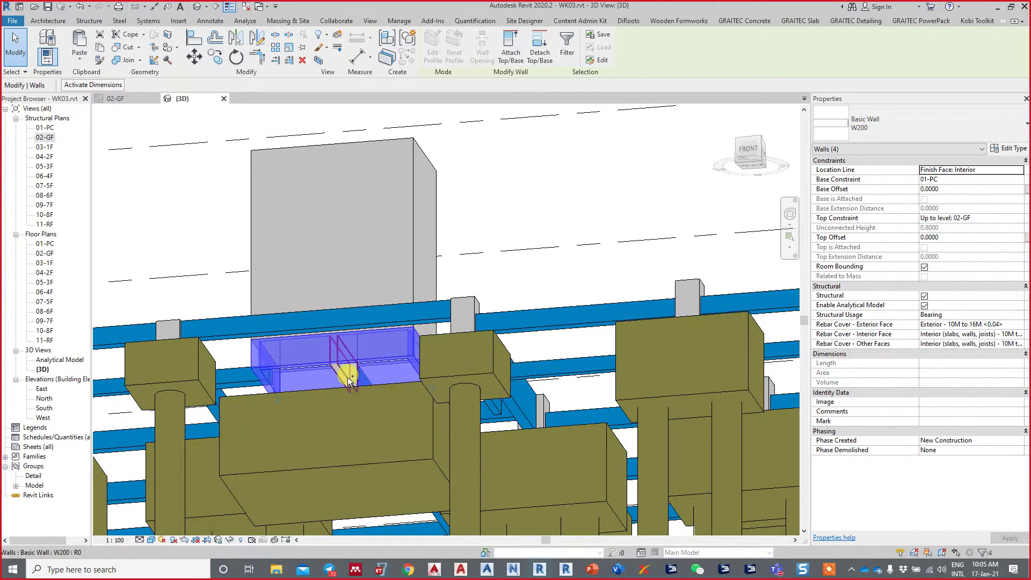
Step: Set a -1.0 base offset on all five selected W200 core walls
{"action": "left_click", "coordinate": [347, 377], "text": "ctrl"}
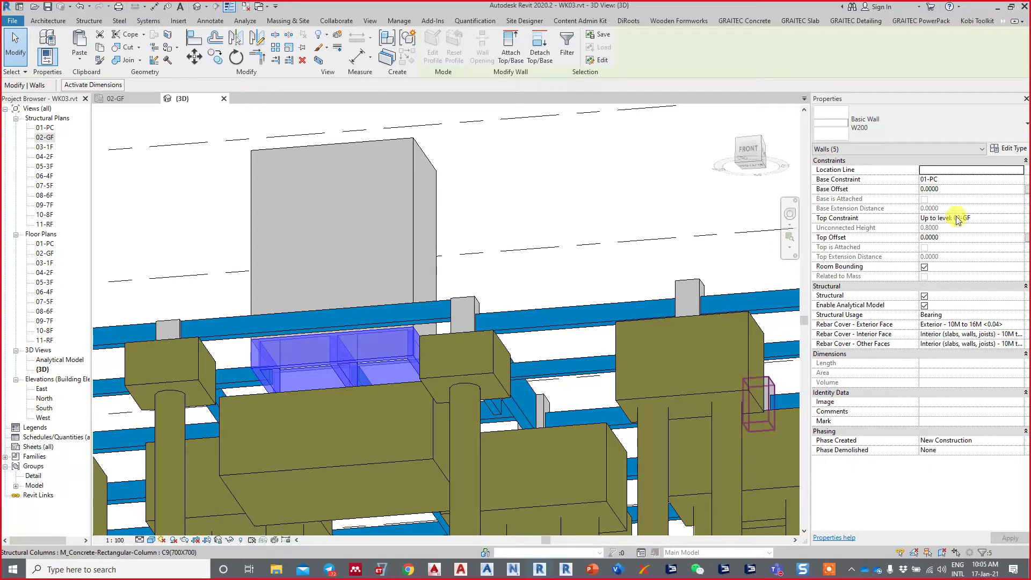
{"action": "left_click", "coordinate": [950, 188]}
{"action": "type", "text": "-1.0000"}
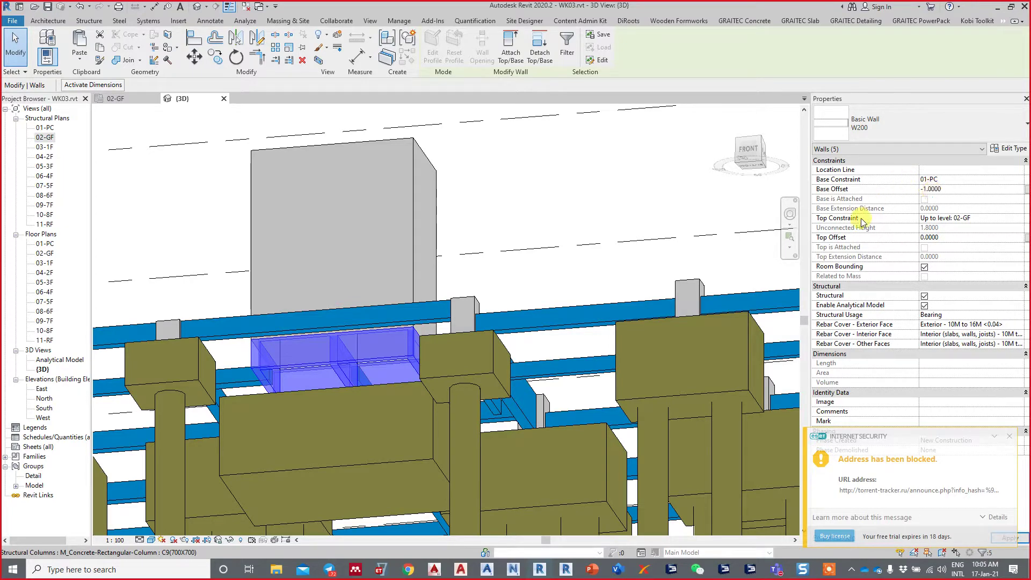
{"action": "mouse_move", "coordinate": [537, 322]}
{"action": "middle_mouse_down", "text": "shift"}
{"action": "mouse_move", "coordinate": [509, 380]}
{"action": "mouse_move", "coordinate": [356, 460]}
{"action": "middle_mouse_up", "text": "shift"}
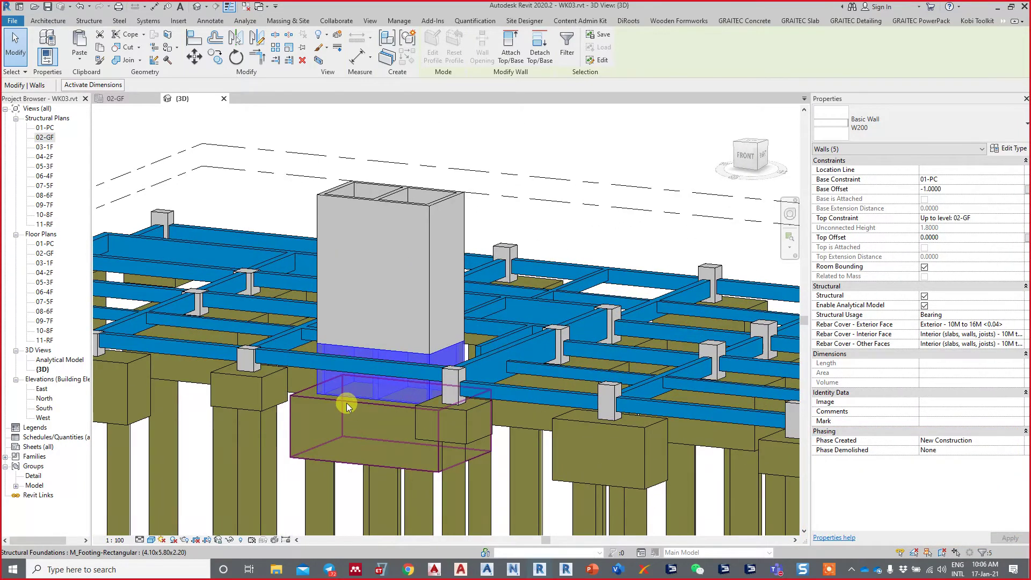
{"action": "middle_click_drag", "start_coordinate": [347, 403], "coordinate": [347, 417], "text": "shift"}
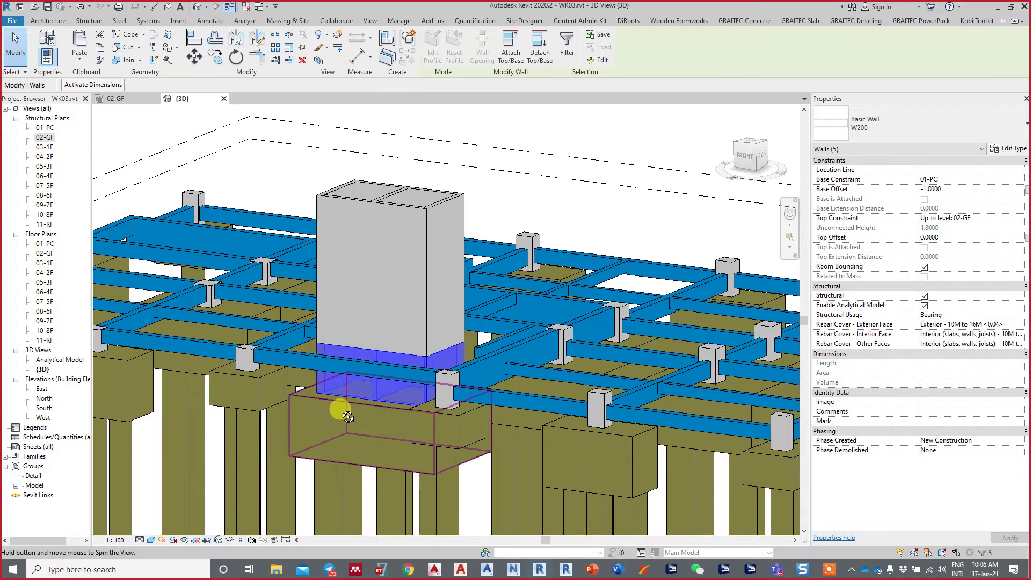
{"action": "scroll", "coordinate": [340, 408], "scroll_direction": "up", "scroll_amount": 2}
{"action": "scroll", "coordinate": [365, 431], "scroll_direction": "up", "scroll_amount": 2}
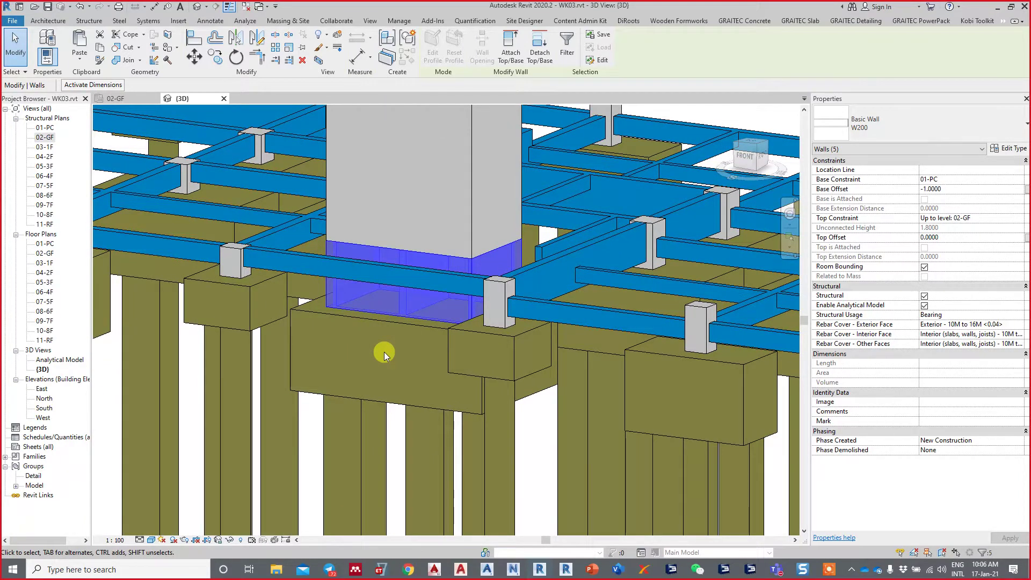
{"action": "key", "text": "Escape"}
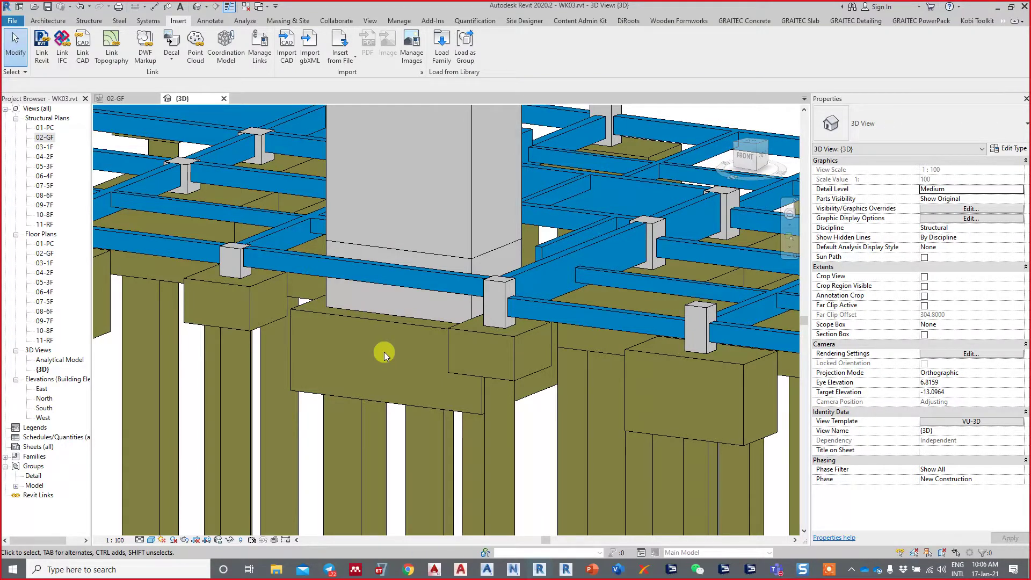
{"action": "left_click", "coordinate": [467, 264]}
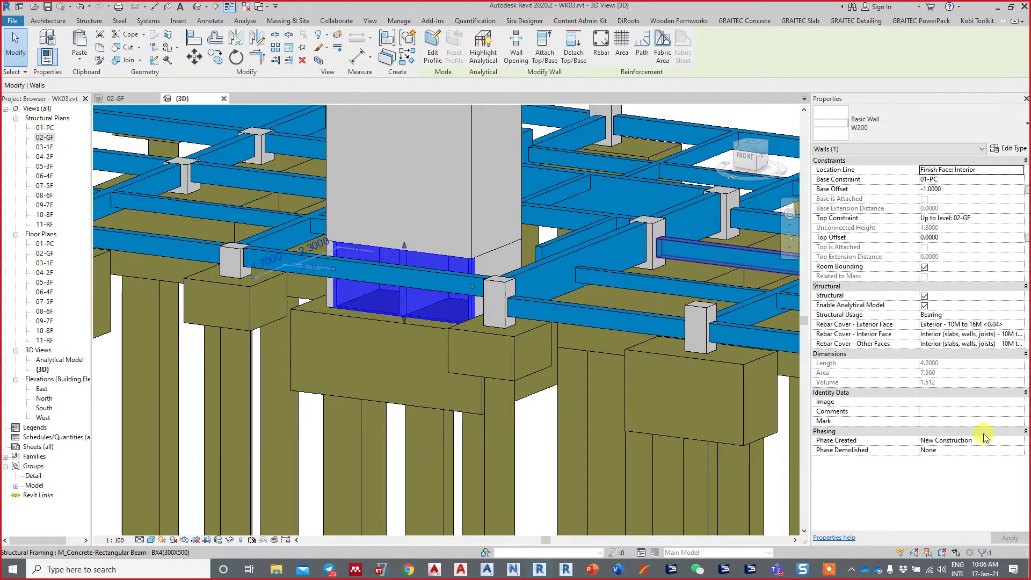
{"action": "scroll", "coordinate": [547, 486], "scroll_direction": "down", "scroll_amount": 3}
{"action": "scroll", "coordinate": [462, 301], "scroll_direction": "down", "scroll_amount": 5}
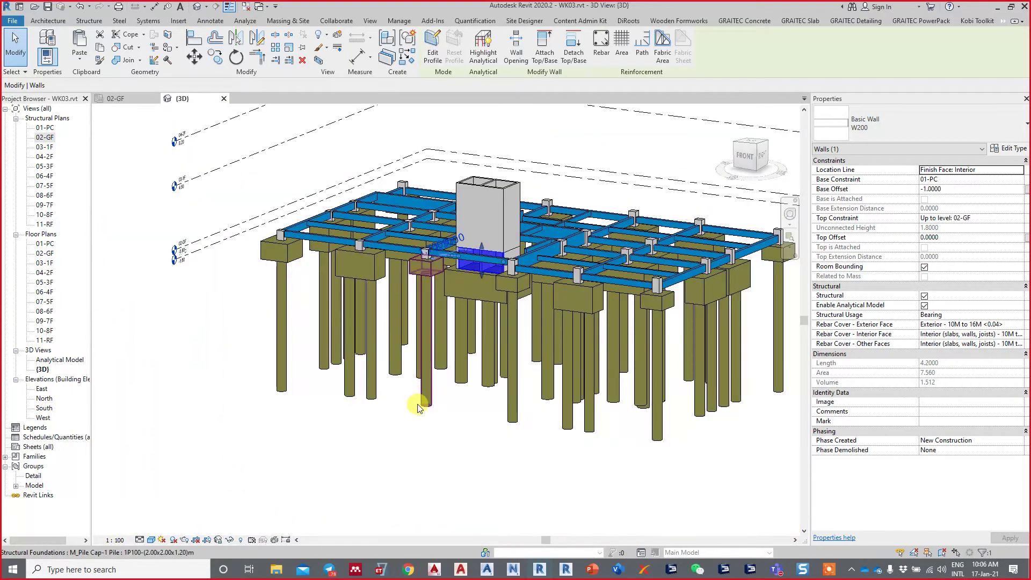
{"action": "left_click", "coordinate": [437, 472]}
{"action": "mouse_move", "coordinate": [455, 464]}
{"action": "middle_mouse_down", "text": "shift"}
{"action": "mouse_move", "coordinate": [445, 497]}
{"action": "mouse_move", "coordinate": [453, 502]}
{"action": "middle_mouse_up", "text": "shift"}
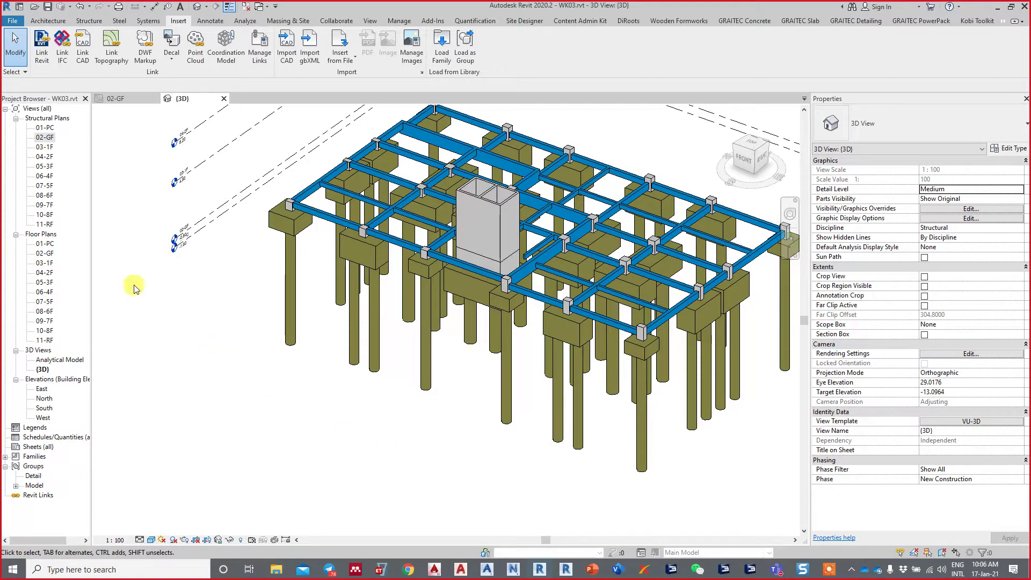
Step: On 02-GF, mirror the short beam beside the lift core about the core wall midpoint axis
{"action": "double_click", "coordinate": [55, 138]}
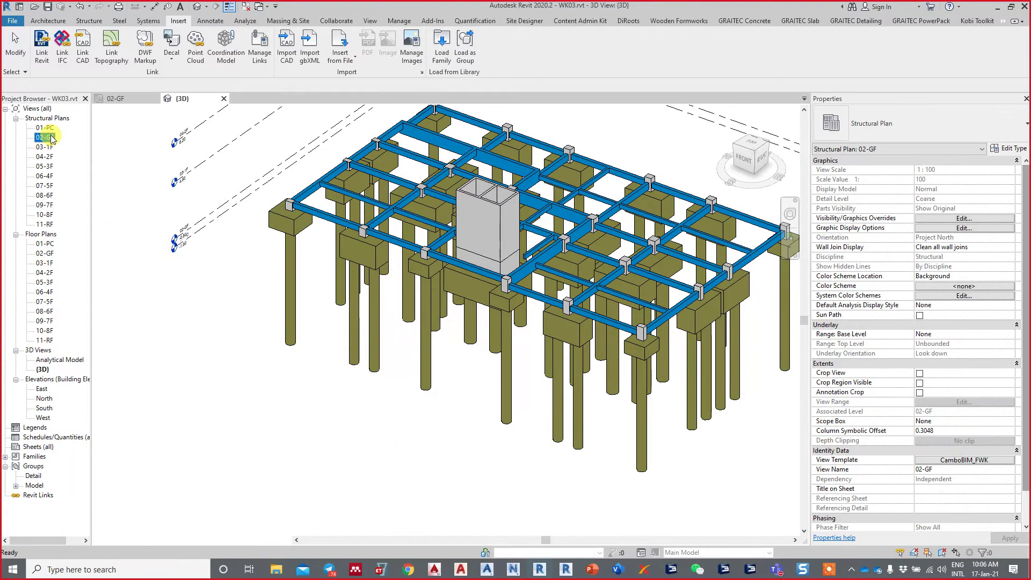
{"action": "scroll", "coordinate": [431, 241], "scroll_direction": "up", "scroll_amount": 1}
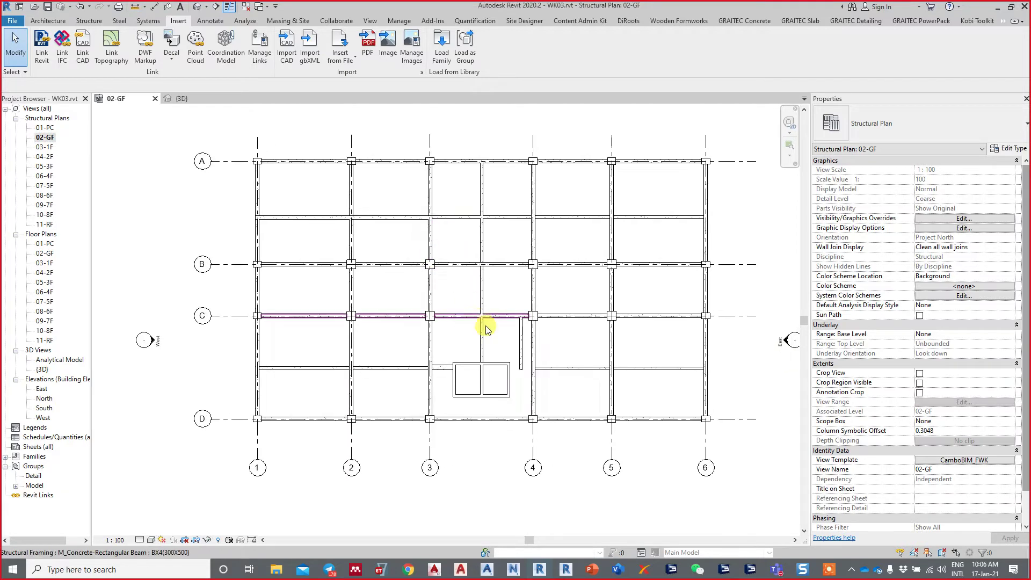
{"action": "scroll", "coordinate": [486, 325], "scroll_direction": "up", "scroll_amount": 3}
{"action": "left_click", "coordinate": [384, 401]}
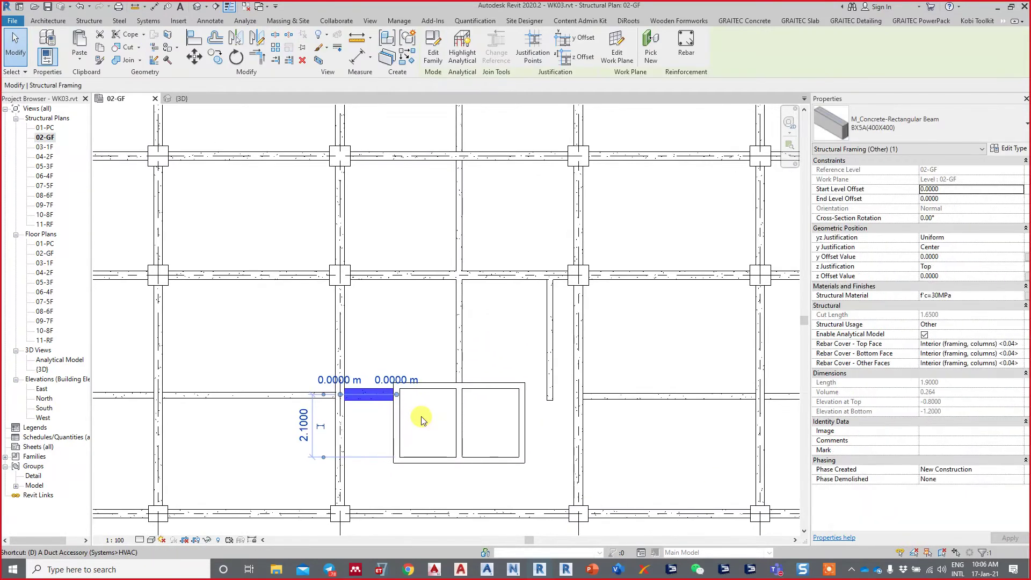
{"action": "key", "text": "d"}
{"action": "key", "text": "m"}
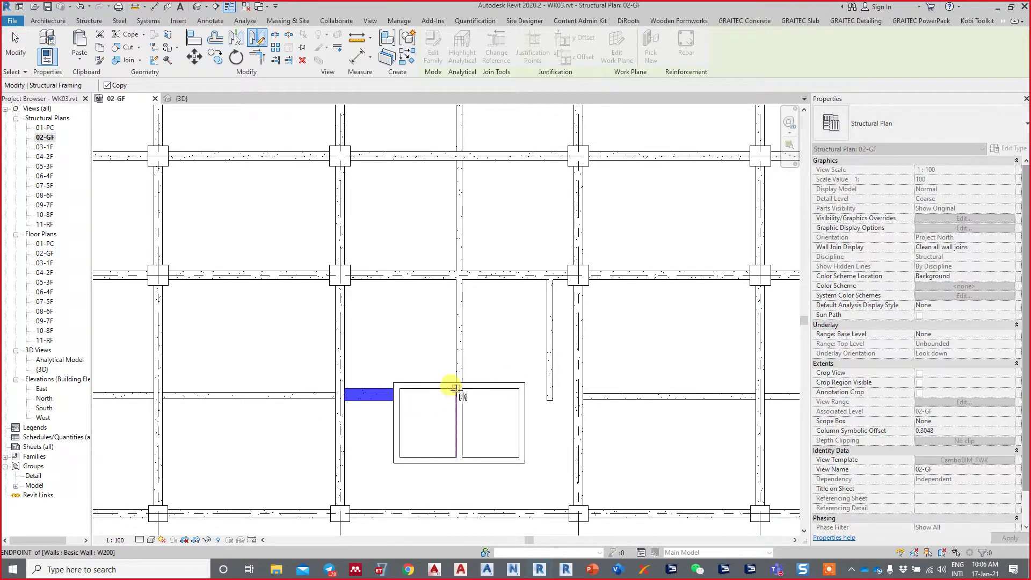
{"action": "scroll", "coordinate": [455, 395], "scroll_direction": "up", "scroll_amount": 1}
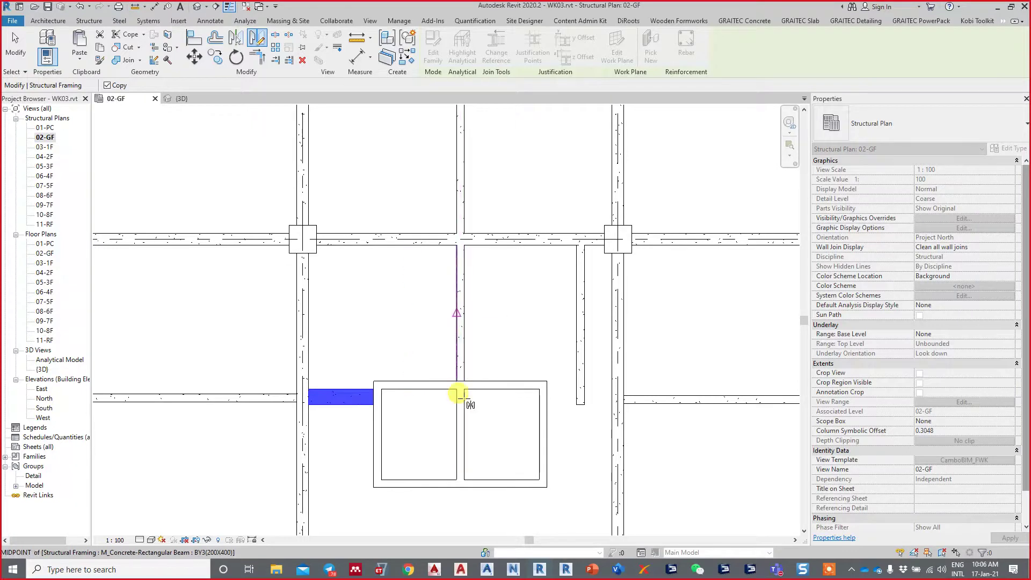
{"action": "left_click", "coordinate": [459, 486]}
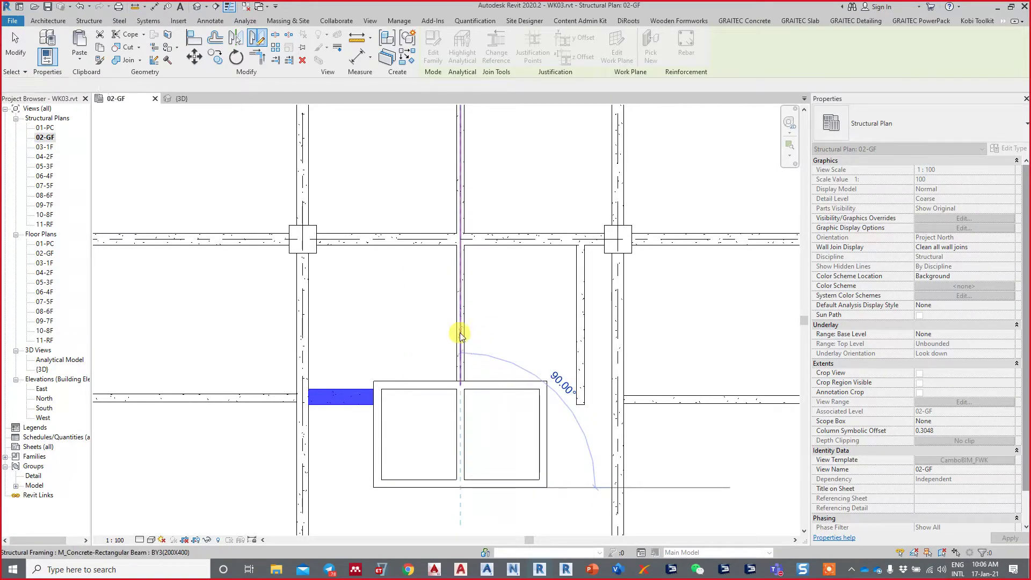
{"action": "left_click", "coordinate": [459, 333]}
Step: Re-centre on the core, clear the selection and save the project
{"action": "middle_click_drag", "start_coordinate": [451, 373], "coordinate": [469, 355]}
{"action": "key", "text": "Escape"}
{"action": "scroll", "coordinate": [451, 339], "scroll_direction": "down", "scroll_amount": 3}
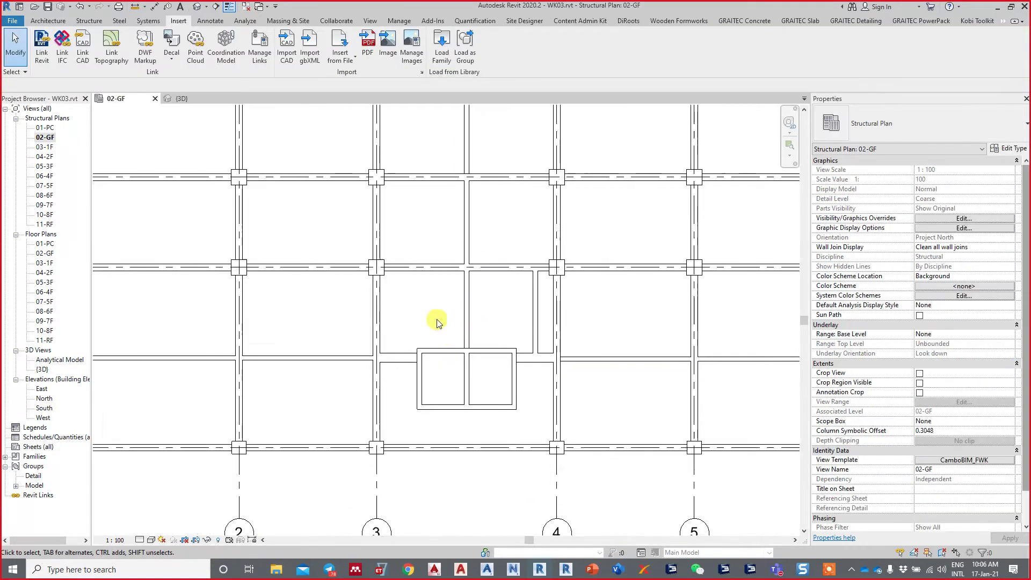
{"action": "scroll", "coordinate": [427, 333], "scroll_direction": "down", "scroll_amount": 1}
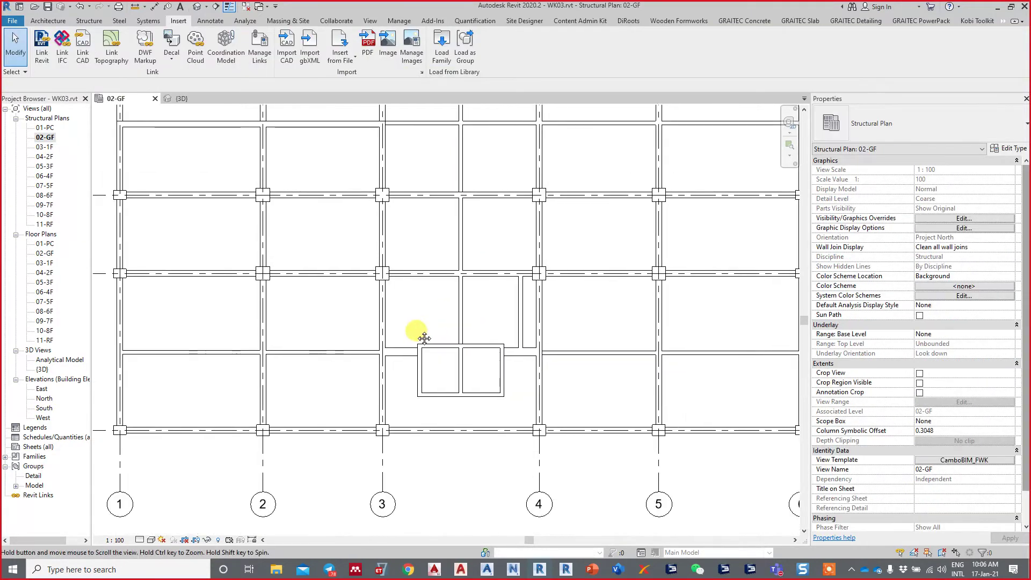
{"action": "left_click", "coordinate": [47, 8]}
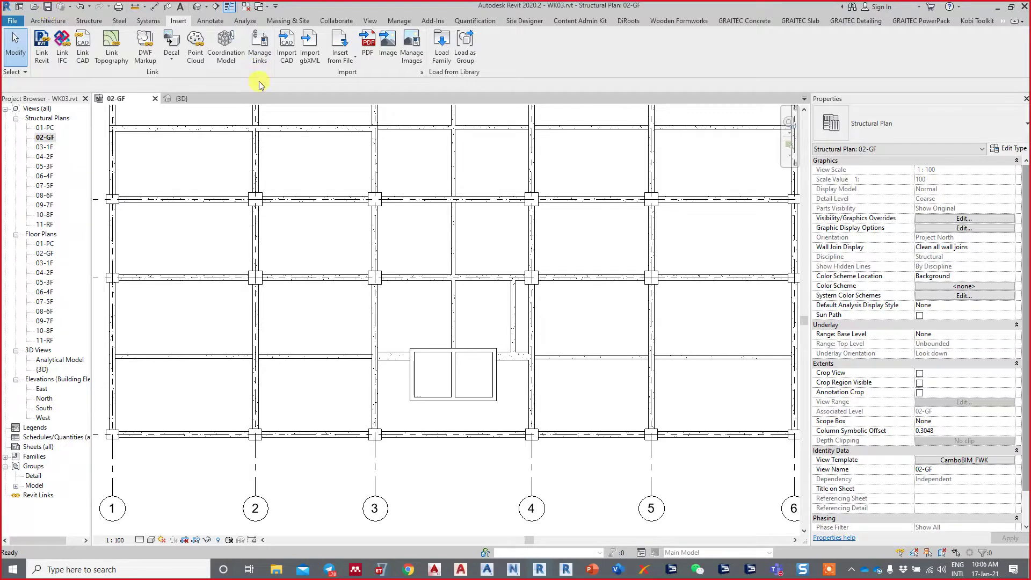
Step: Bring grid rows A to D into view and cancel the Import CAD dialog
{"action": "scroll", "coordinate": [410, 230], "scroll_direction": "down", "scroll_amount": 2}
{"action": "middle_click_drag", "start_coordinate": [409, 230], "coordinate": [444, 306]}
{"action": "mouse_move", "coordinate": [444, 253]}
{"action": "middle_mouse_down"}
{"action": "mouse_move", "coordinate": [446, 285]}
{"action": "mouse_move", "coordinate": [438, 260]}
{"action": "middle_mouse_up"}
{"action": "scroll", "coordinate": [444, 293], "scroll_direction": "down", "scroll_amount": 2}
{"action": "scroll", "coordinate": [433, 277], "scroll_direction": "up", "scroll_amount": 2}
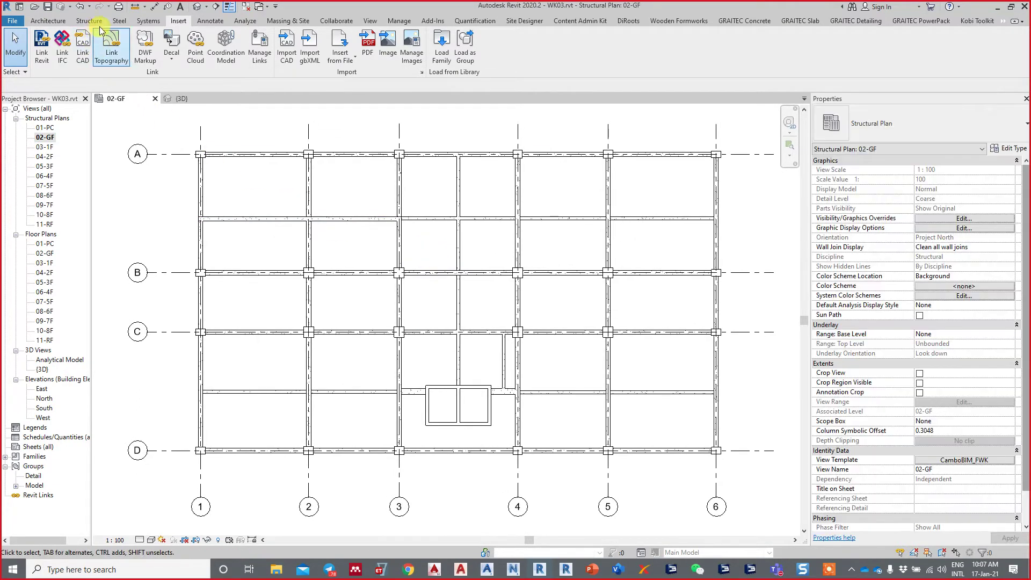
{"action": "left_click", "coordinate": [287, 44]}
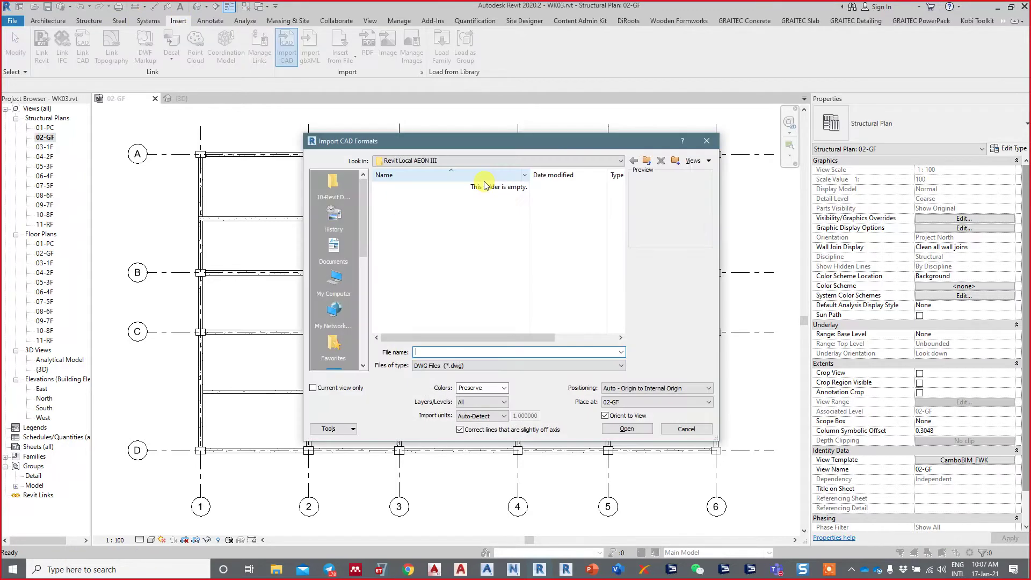
{"action": "left_click", "coordinate": [675, 429]}
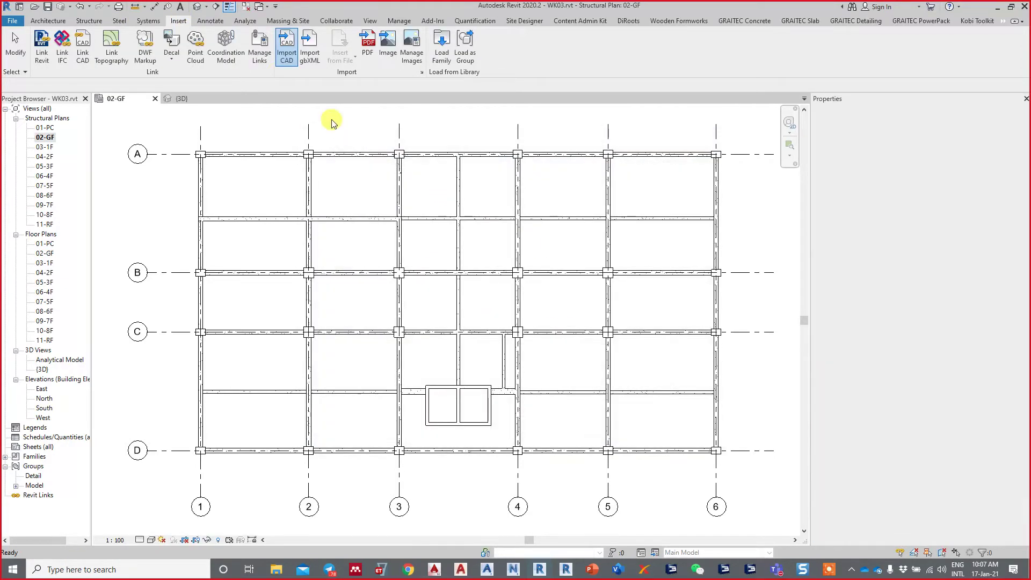
Step: Reload the Ground Beam.dwg link from the CAD Formats list in Manage Links
{"action": "left_click", "coordinate": [259, 46]}
{"action": "left_click", "coordinate": [412, 120]}
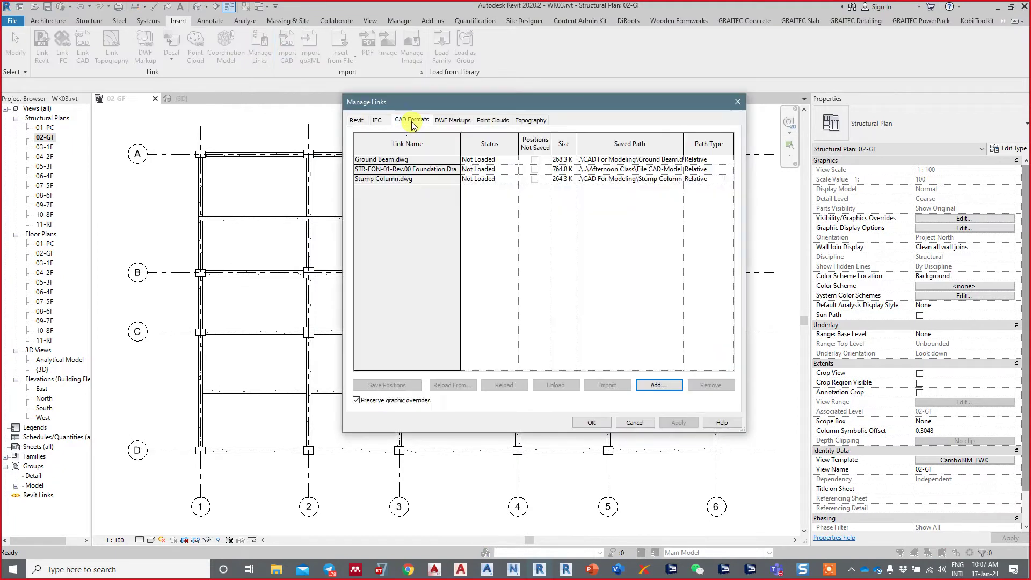
{"action": "left_click", "coordinate": [438, 160]}
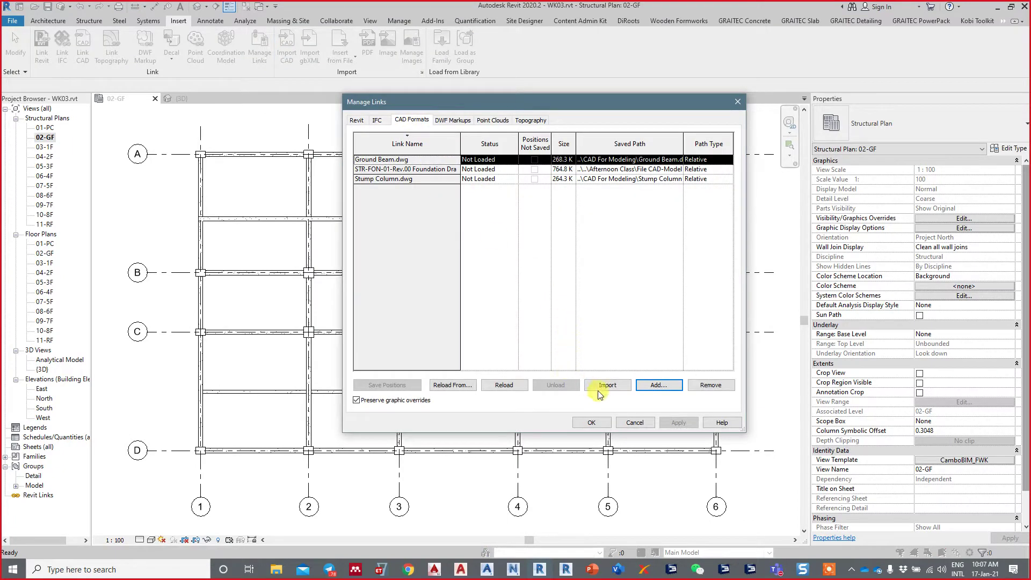
{"action": "left_click", "coordinate": [590, 422]}
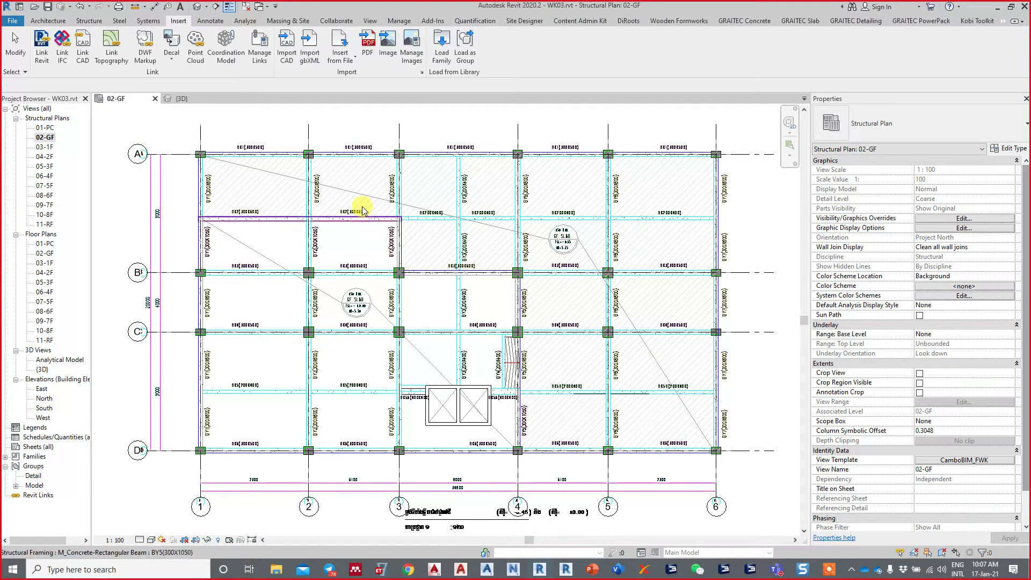
{"action": "scroll", "coordinate": [477, 286], "scroll_direction": "up", "scroll_amount": 2}
{"action": "scroll", "coordinate": [587, 240], "scroll_direction": "up", "scroll_amount": 2}
{"action": "scroll", "coordinate": [612, 256], "scroll_direction": "up", "scroll_amount": 2}
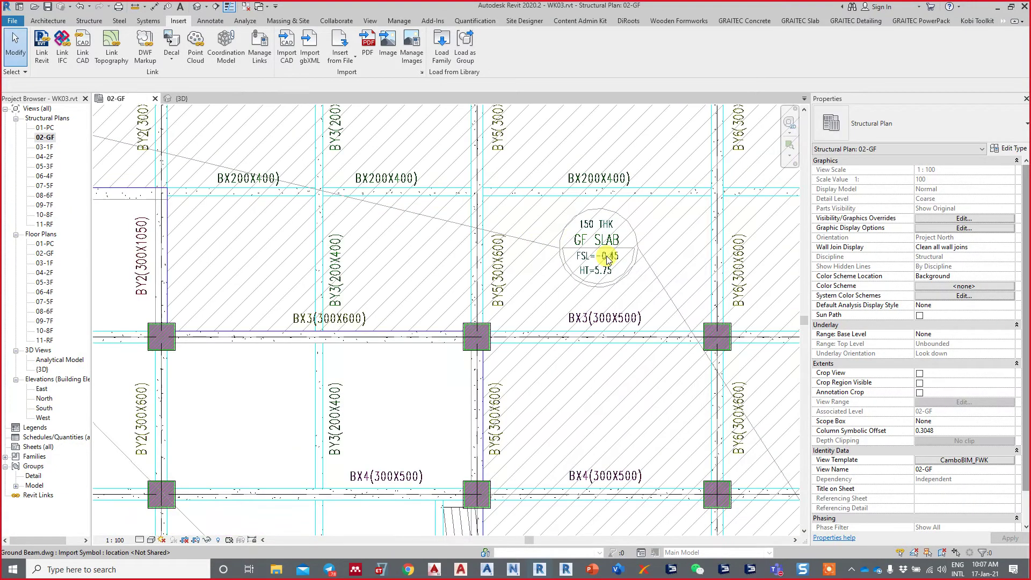
{"action": "scroll", "coordinate": [651, 240], "scroll_direction": "up", "scroll_amount": 2}
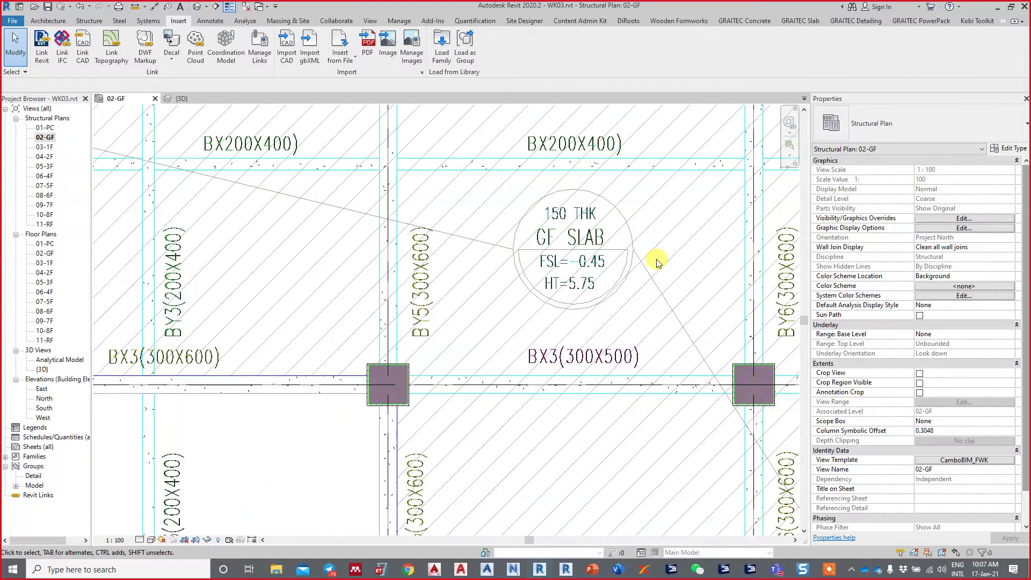
{"action": "scroll", "coordinate": [655, 260], "scroll_direction": "up", "scroll_amount": 2}
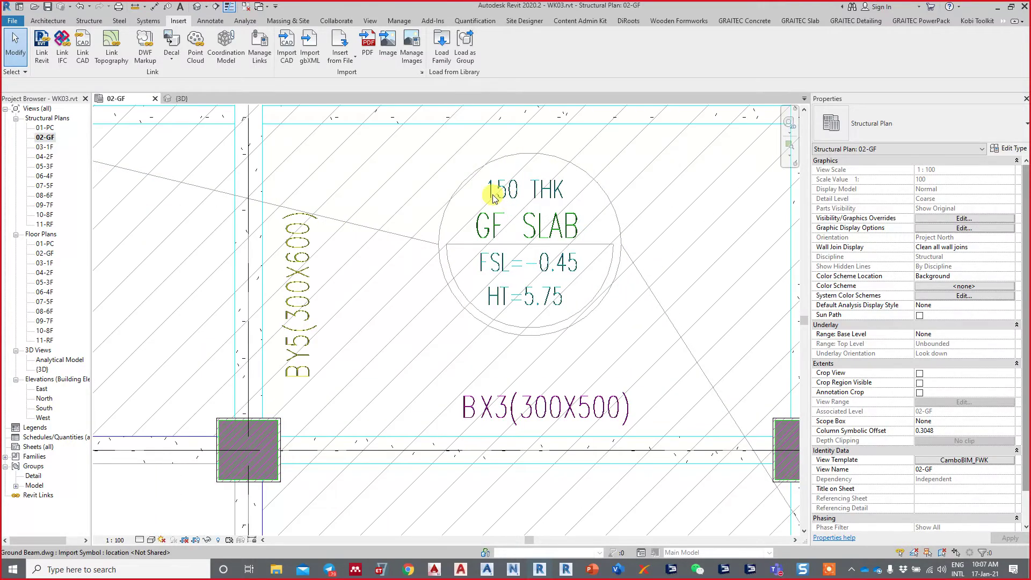
{"action": "scroll", "coordinate": [491, 195], "scroll_direction": "down", "scroll_amount": 3}
{"action": "scroll", "coordinate": [520, 294], "scroll_direction": "down", "scroll_amount": 2}
{"action": "middle_click_drag", "start_coordinate": [520, 295], "coordinate": [529, 198]}
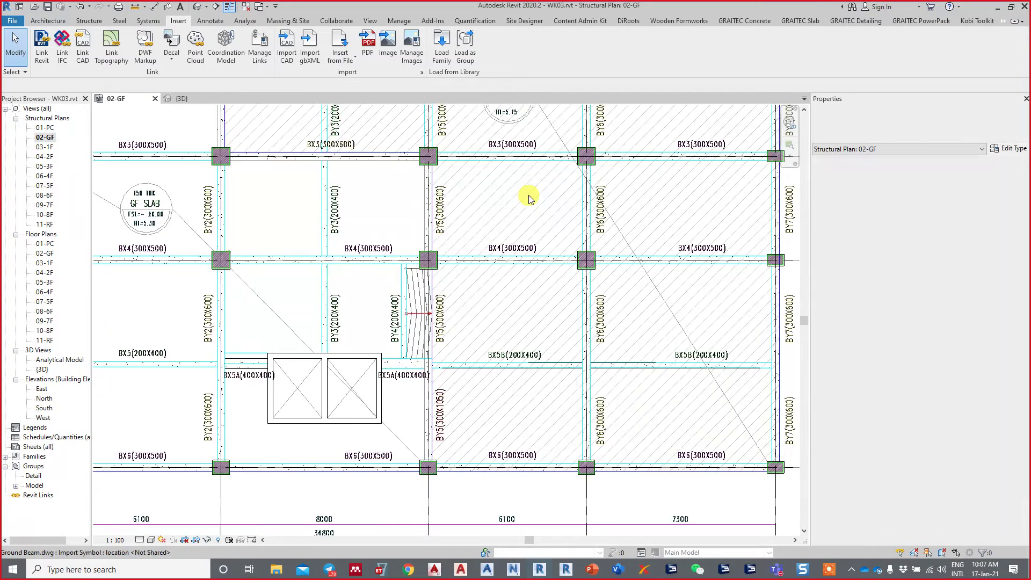
{"action": "scroll", "coordinate": [529, 199], "scroll_direction": "down", "scroll_amount": 3}
{"action": "middle_click_drag", "start_coordinate": [465, 260], "coordinate": [472, 280]}
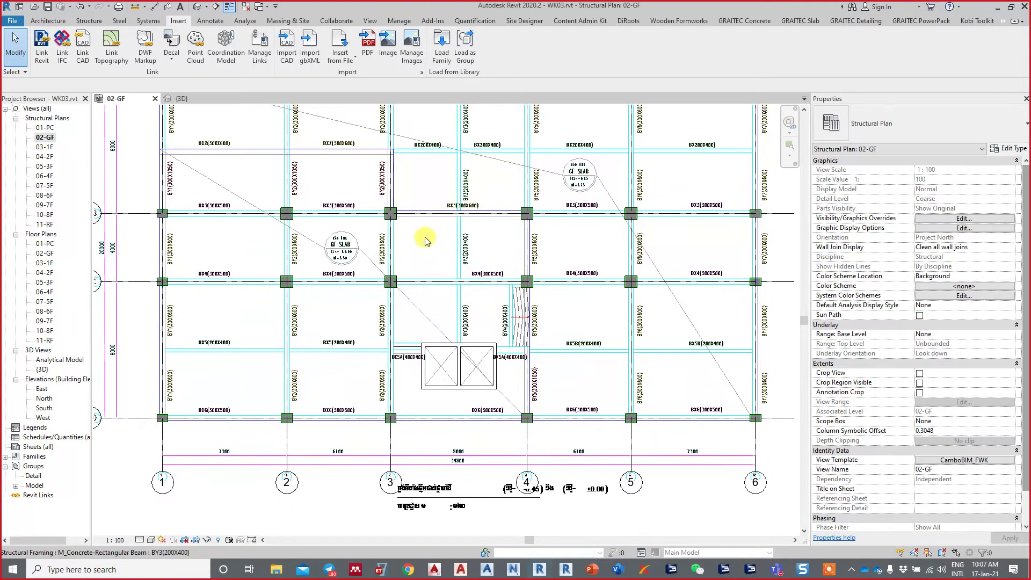
{"action": "middle_click_drag", "start_coordinate": [424, 240], "coordinate": [476, 280]}
{"action": "scroll", "coordinate": [455, 269], "scroll_direction": "down", "scroll_amount": 1}
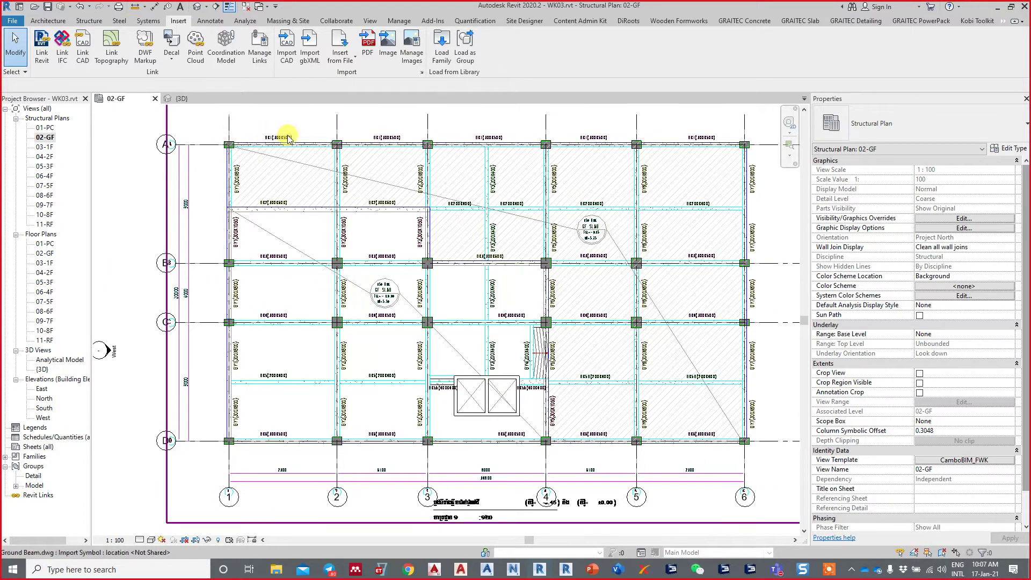
{"action": "scroll", "coordinate": [629, 223], "scroll_direction": "up", "scroll_amount": 2}
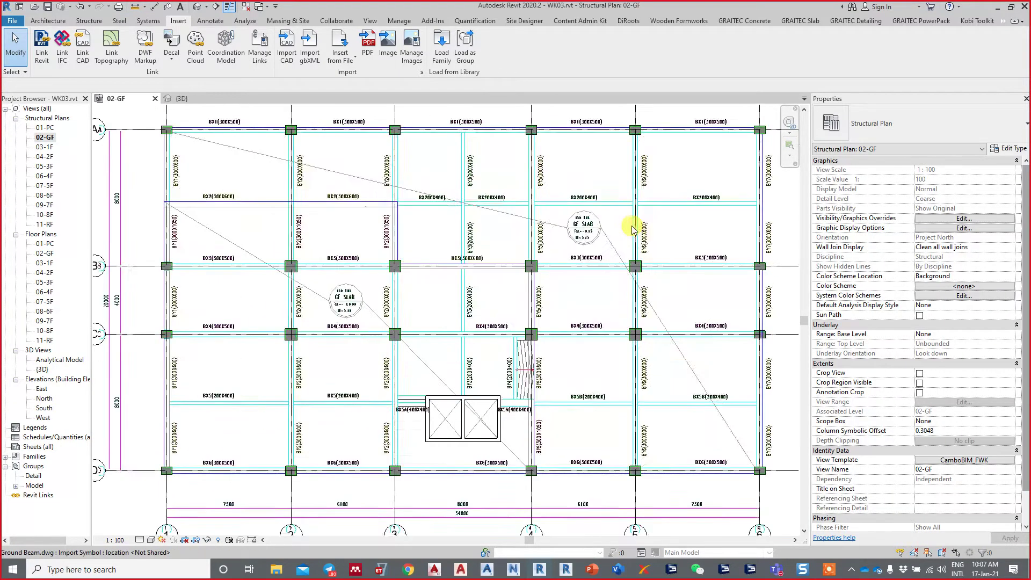
{"action": "scroll", "coordinate": [629, 223], "scroll_direction": "up", "scroll_amount": 3}
{"action": "scroll", "coordinate": [623, 219], "scroll_direction": "down", "scroll_amount": 2}
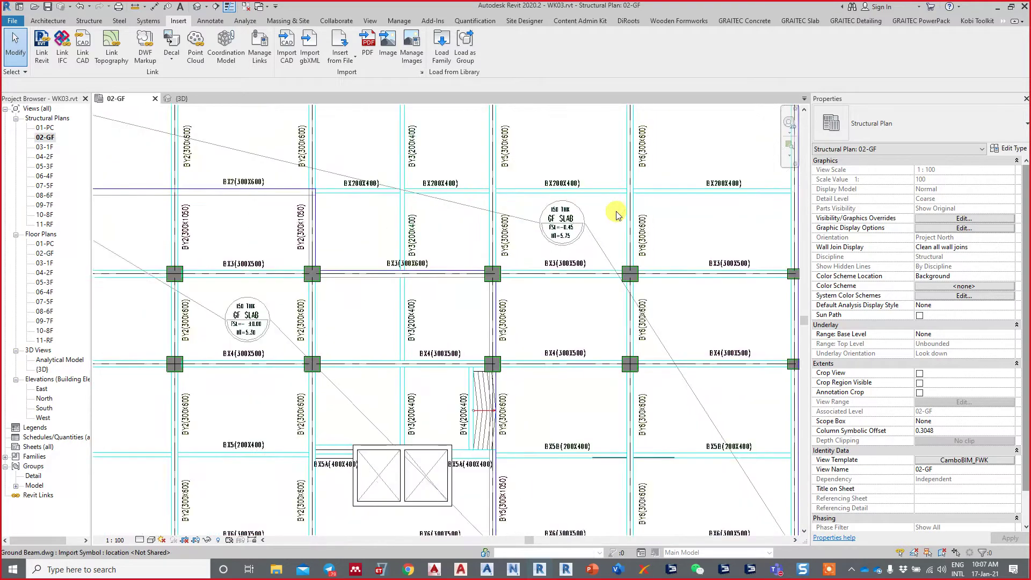
{"action": "scroll", "coordinate": [616, 215], "scroll_direction": "down", "scroll_amount": 2}
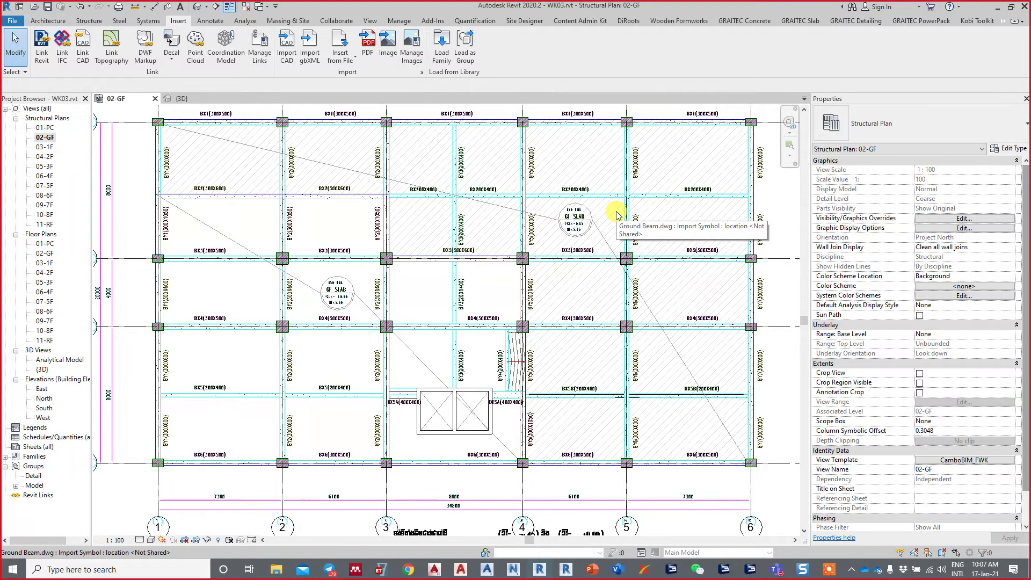
{"action": "scroll", "coordinate": [661, 208], "scroll_direction": "up", "scroll_amount": 3}
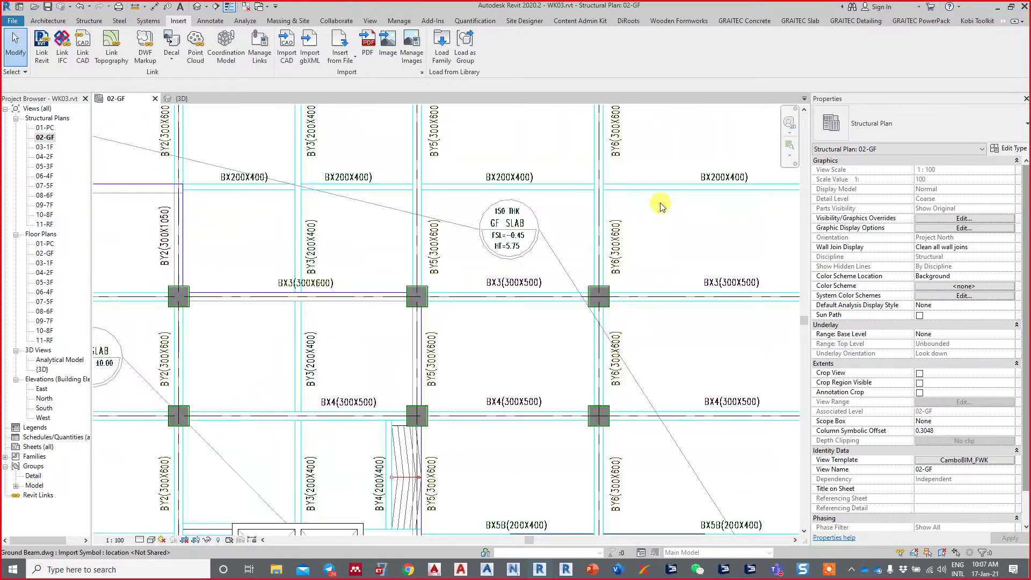
{"action": "scroll", "coordinate": [451, 214], "scroll_direction": "up", "scroll_amount": 2}
{"action": "scroll", "coordinate": [373, 234], "scroll_direction": "up", "scroll_amount": 2}
{"action": "scroll", "coordinate": [373, 233], "scroll_direction": "up", "scroll_amount": 2}
{"action": "scroll", "coordinate": [356, 235], "scroll_direction": "up", "scroll_amount": 2}
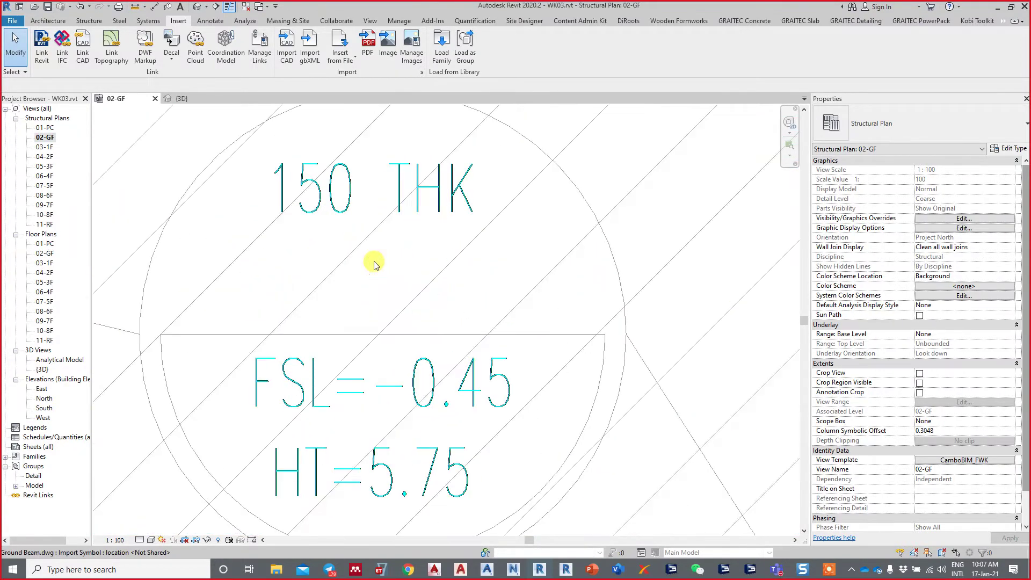
{"action": "scroll", "coordinate": [402, 215], "scroll_direction": "up", "scroll_amount": 2}
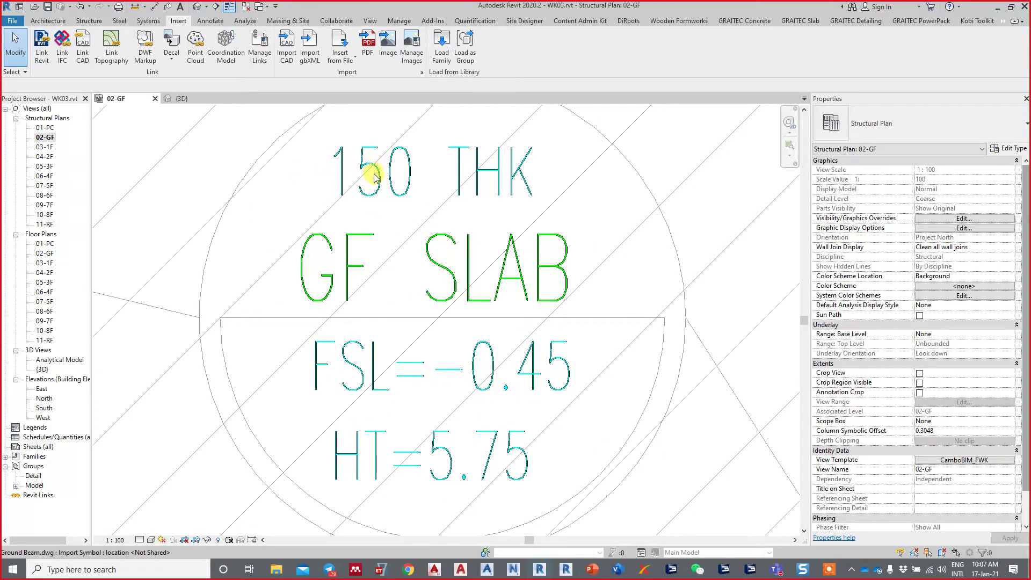
{"action": "middle_click_drag", "start_coordinate": [446, 381], "coordinate": [449, 348]}
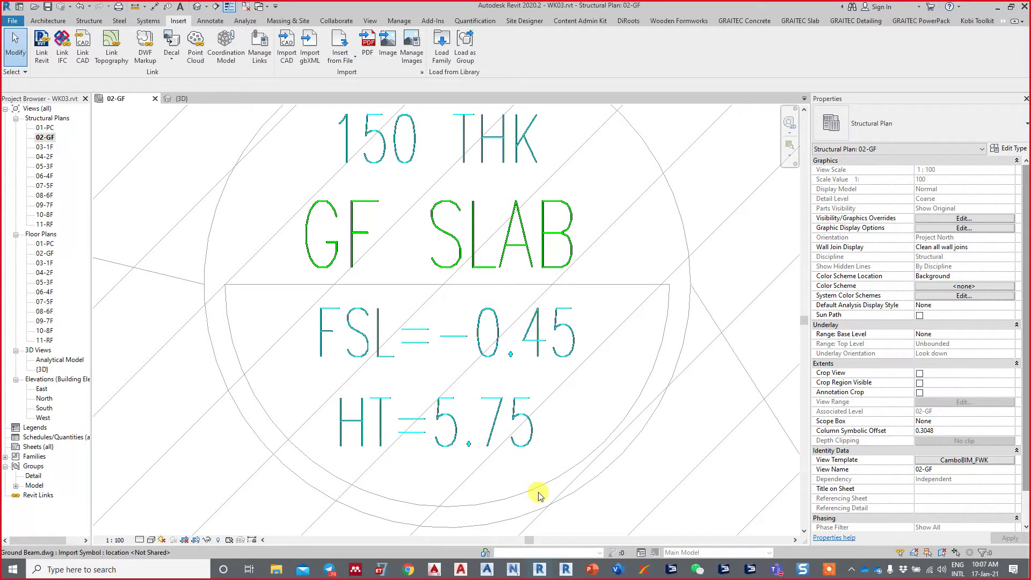
{"action": "scroll", "coordinate": [499, 467], "scroll_direction": "down", "scroll_amount": 3}
{"action": "scroll", "coordinate": [440, 397], "scroll_direction": "down", "scroll_amount": 2}
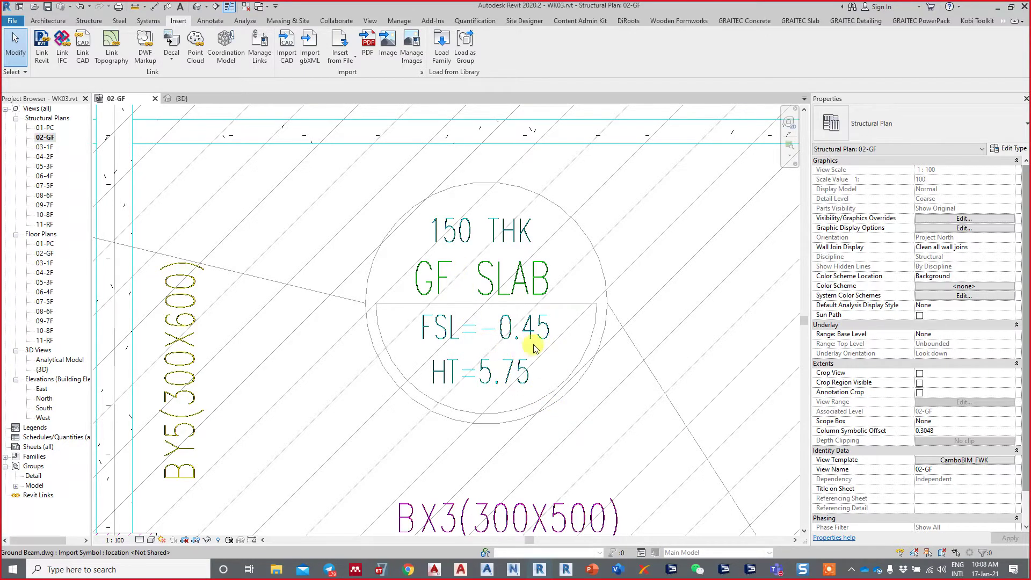
{"action": "scroll", "coordinate": [534, 348], "scroll_direction": "down", "scroll_amount": 3}
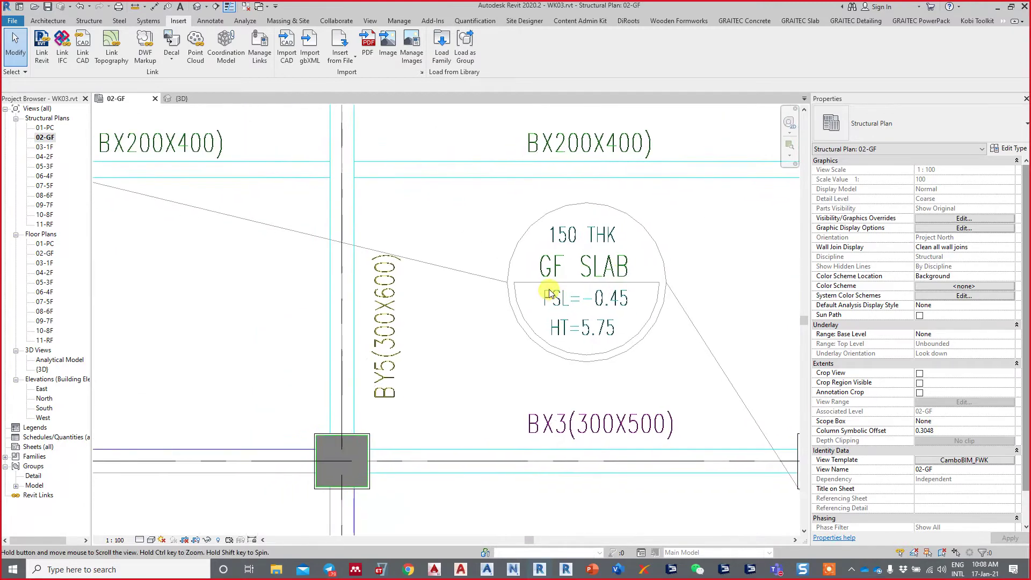
{"action": "scroll", "coordinate": [499, 308], "scroll_direction": "down", "scroll_amount": 1}
{"action": "scroll", "coordinate": [524, 319], "scroll_direction": "down", "scroll_amount": 2}
{"action": "scroll", "coordinate": [524, 315], "scroll_direction": "down", "scroll_amount": 1}
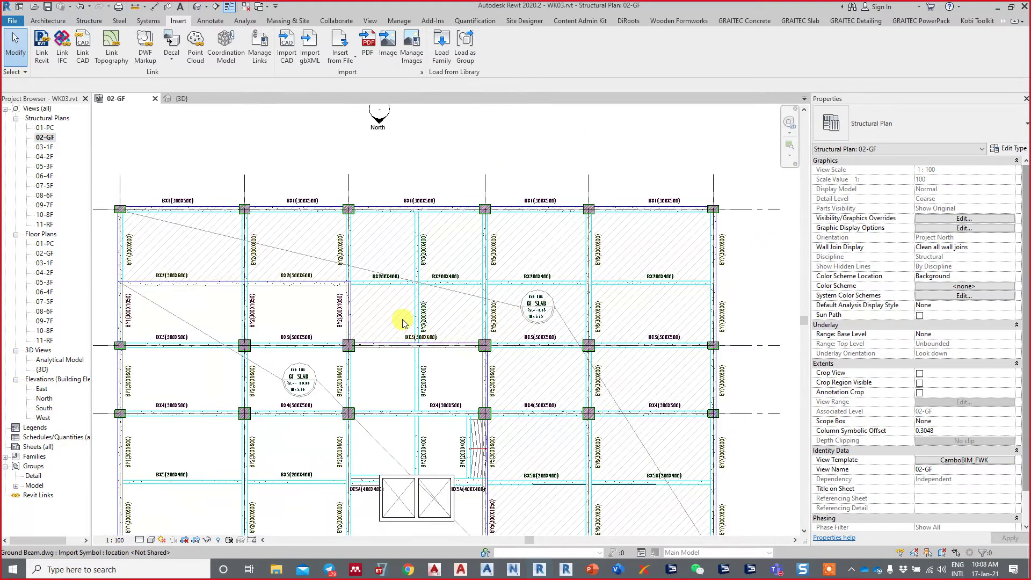
{"action": "scroll", "coordinate": [398, 344], "scroll_direction": "up", "scroll_amount": 1}
{"action": "scroll", "coordinate": [398, 344], "scroll_direction": "up", "scroll_amount": 1}
{"action": "scroll", "coordinate": [391, 317], "scroll_direction": "up", "scroll_amount": 1}
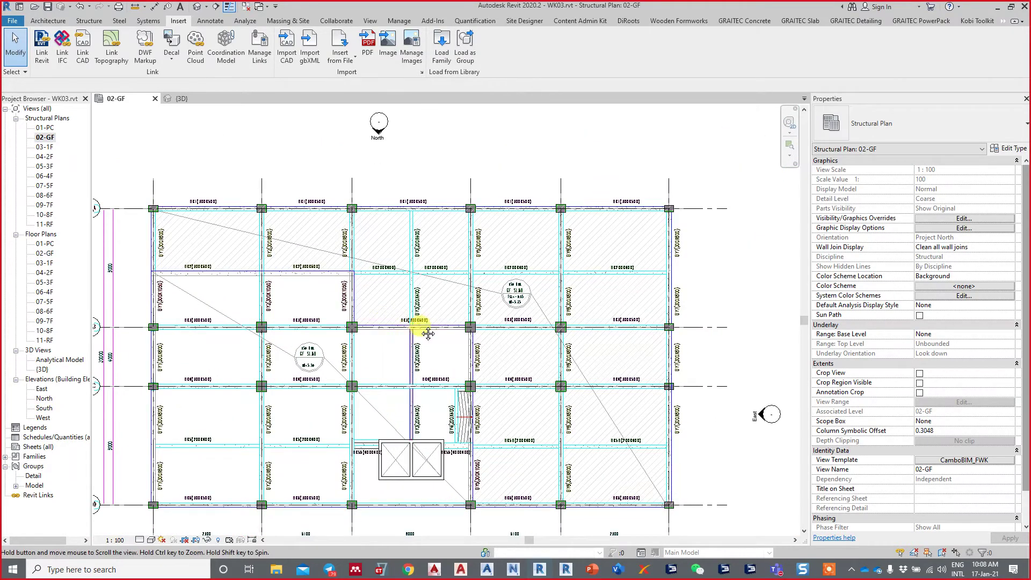
{"action": "scroll", "coordinate": [456, 299], "scroll_direction": "up", "scroll_amount": 2}
{"action": "scroll", "coordinate": [456, 299], "scroll_direction": "down", "scroll_amount": 1}
{"action": "scroll", "coordinate": [442, 280], "scroll_direction": "up", "scroll_amount": 1}
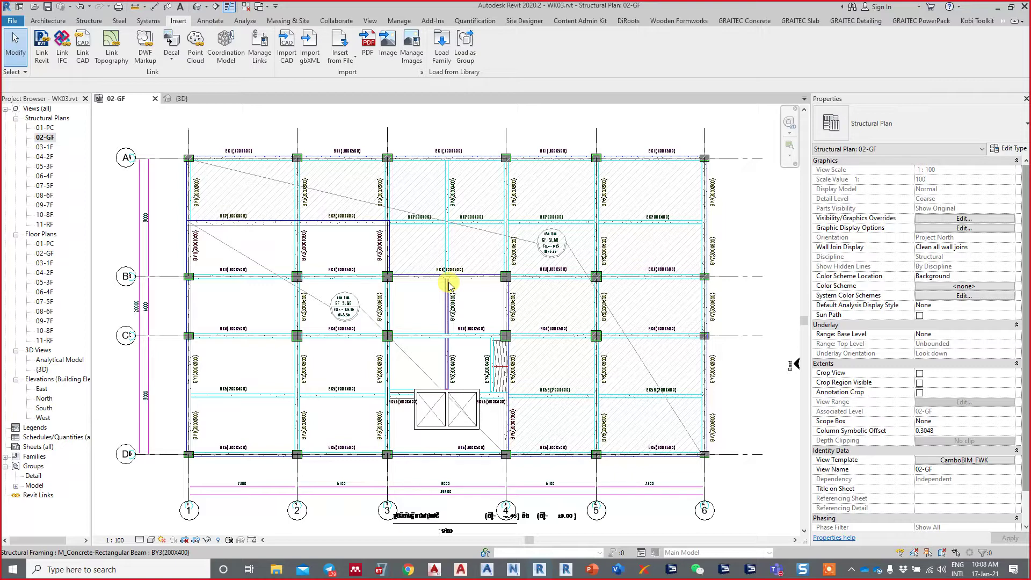
Step: Start a Floor: Structural boundary sketch on 02-GF from the Structure tab
{"action": "left_click", "coordinate": [89, 22]}
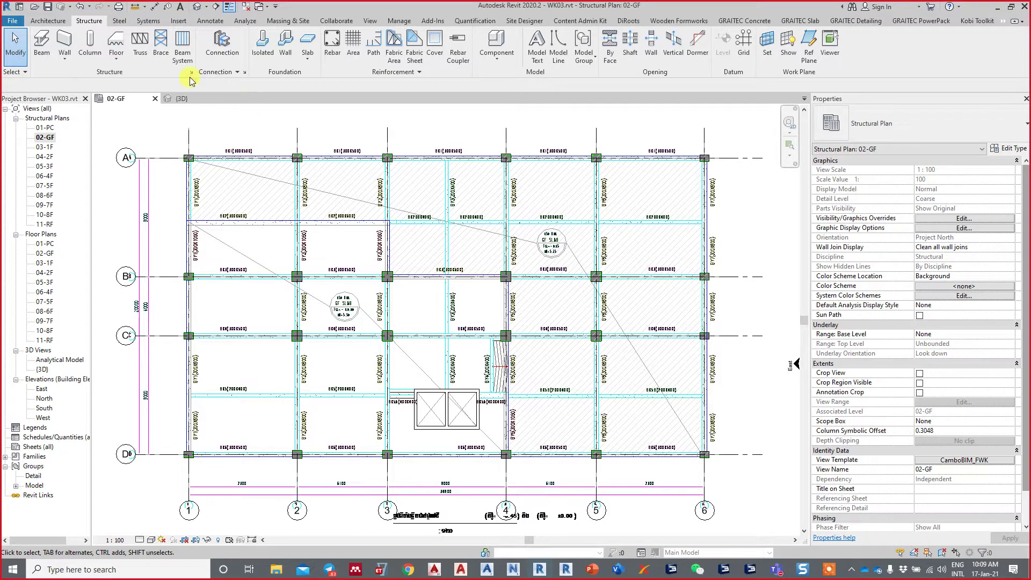
{"action": "left_click", "coordinate": [114, 41]}
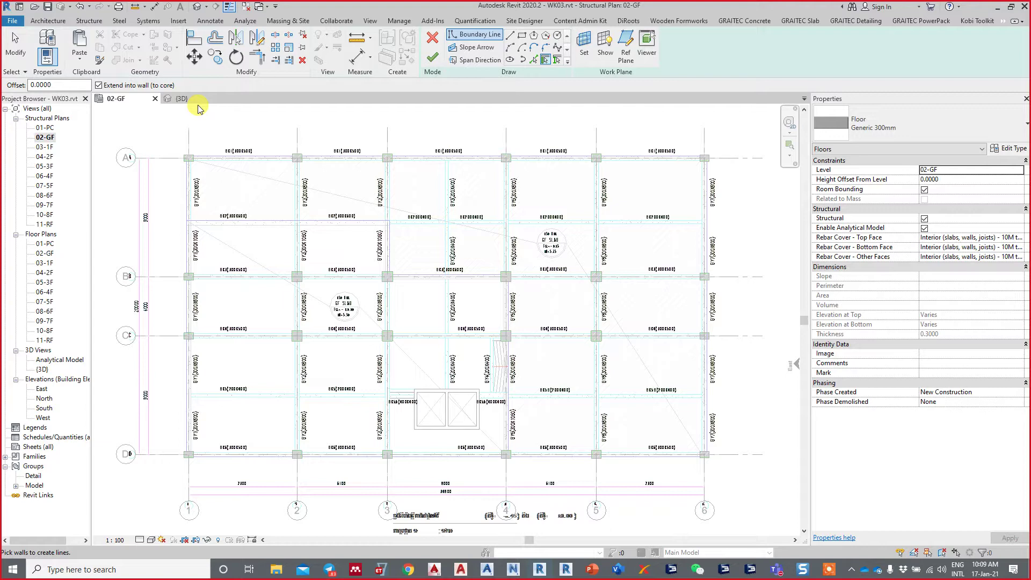
{"action": "left_click", "coordinate": [867, 132]}
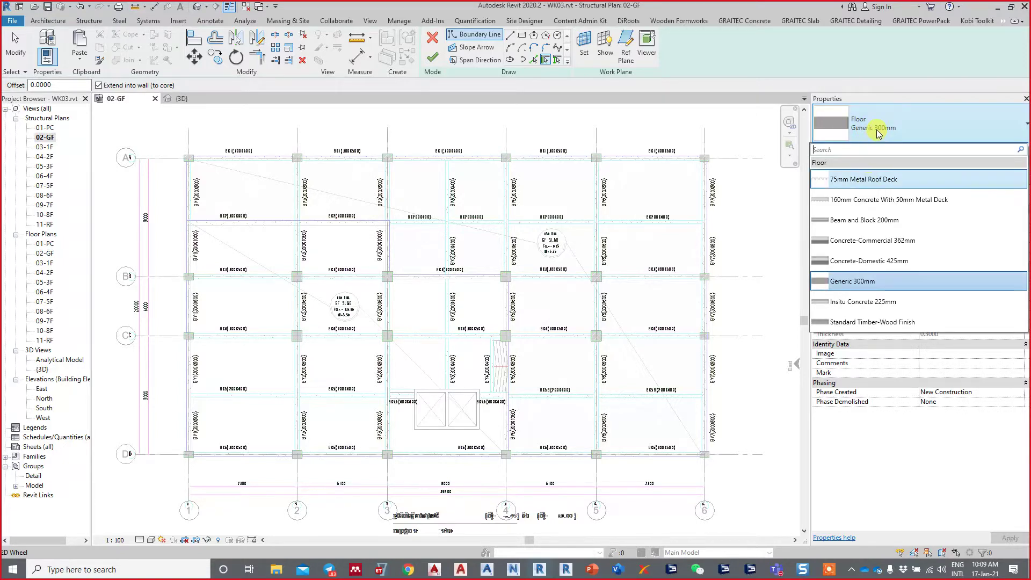
{"action": "left_click", "coordinate": [868, 131]}
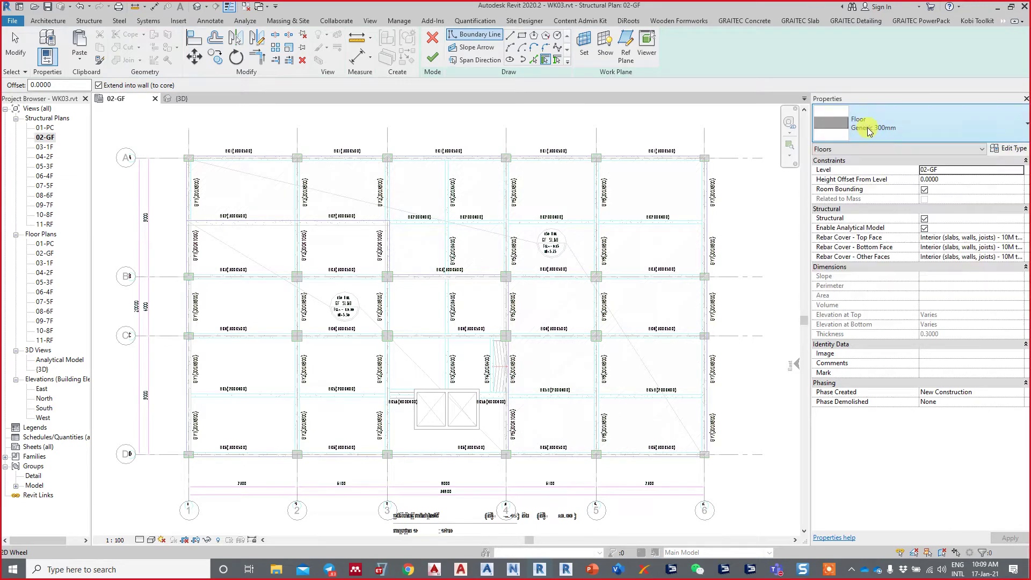
{"action": "left_click", "coordinate": [870, 132]}
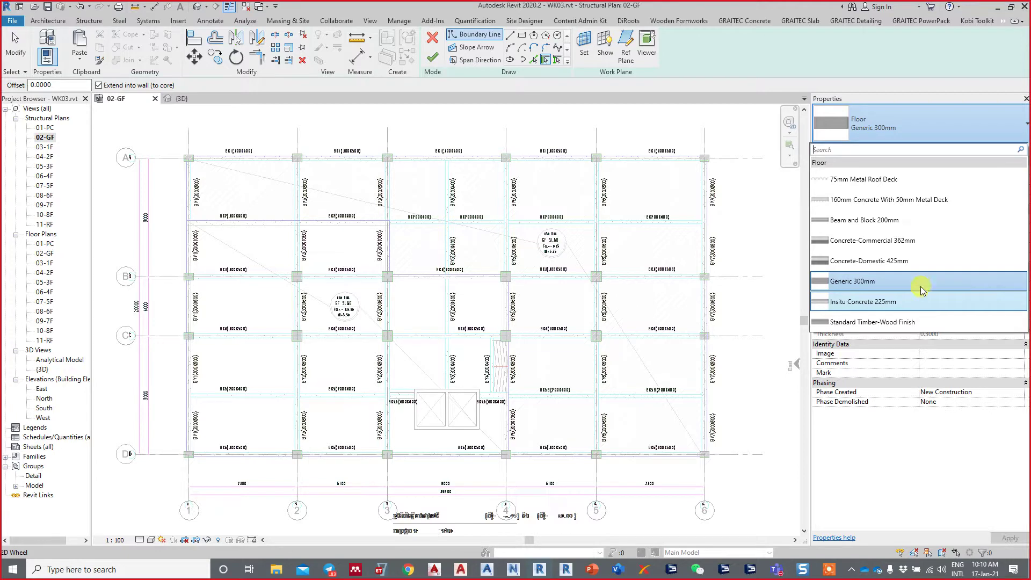
{"action": "left_click", "coordinate": [855, 288]}
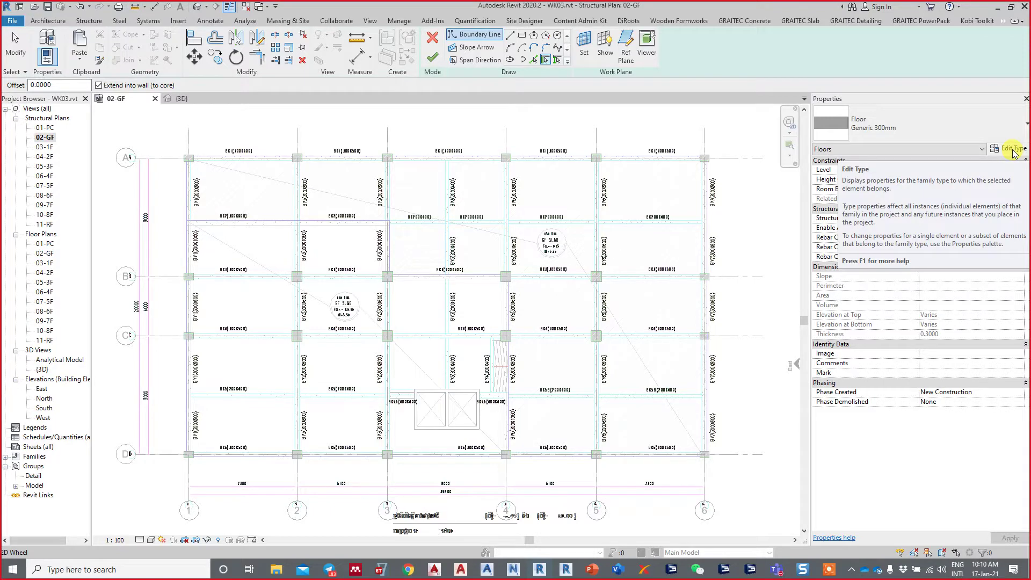
Step: Duplicate the Generic 300mm floor type and enter the name THK=150
{"action": "left_click", "coordinate": [1013, 153]}
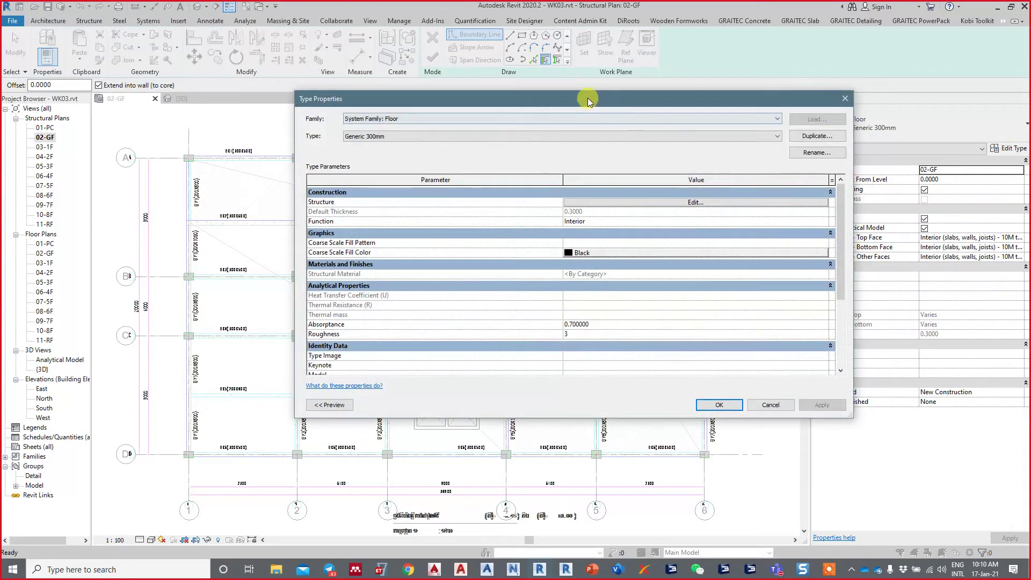
{"action": "left_click_drag", "start_coordinate": [588, 98], "coordinate": [579, 101]}
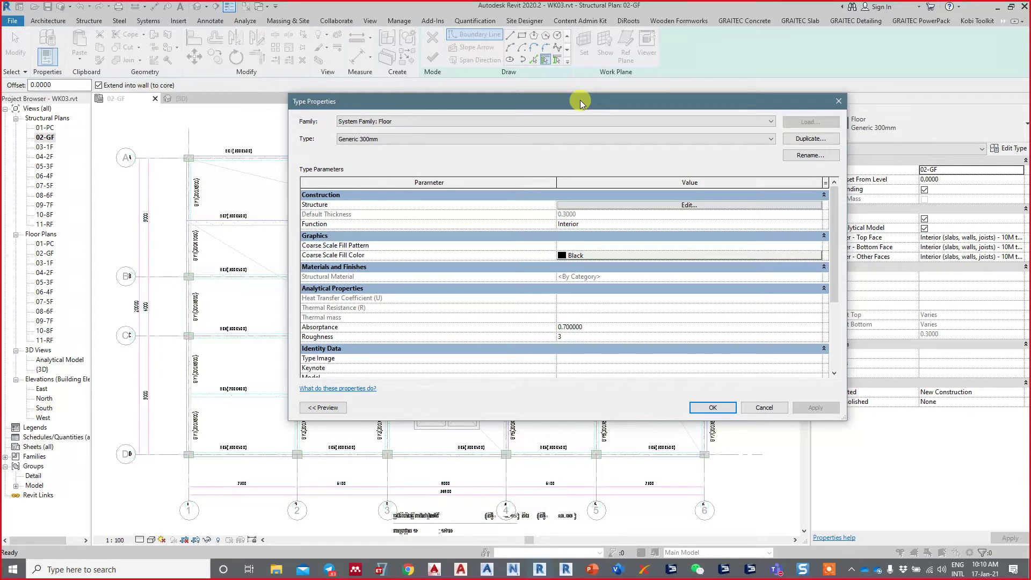
{"action": "left_click", "coordinate": [802, 141]}
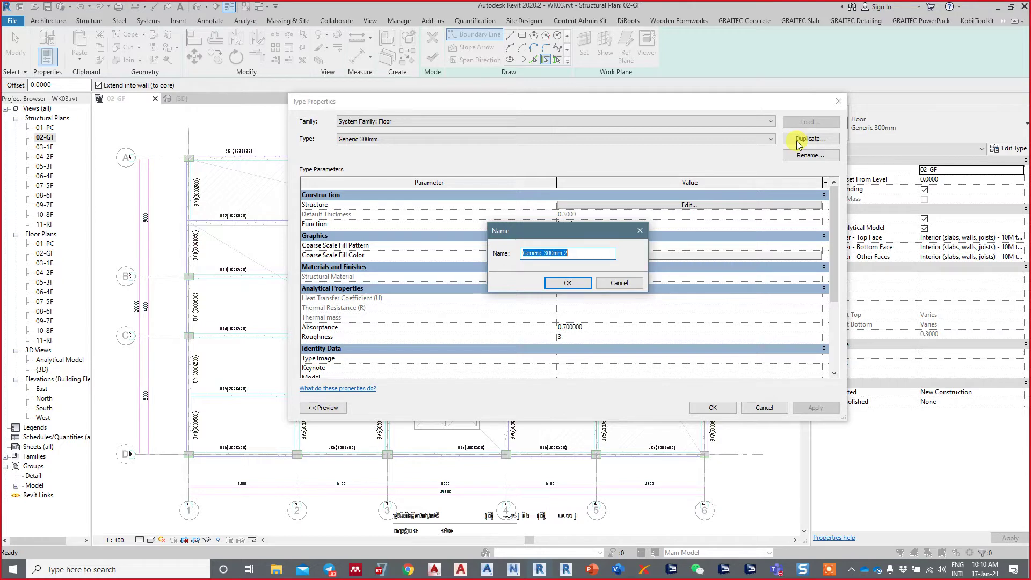
{"action": "type", "text": "T"}
{"action": "type", "text": "HK"}
{"action": "type", "text": "="}
{"action": "type", "text": "150"}
Step: Cancel the THK=150 naming and zoom in toward the slab tag
{"action": "key", "text": "Return"}
{"action": "key", "text": "Return"}
{"action": "scroll", "coordinate": [559, 220], "scroll_direction": "up", "scroll_amount": 3}
{"action": "scroll", "coordinate": [553, 235], "scroll_direction": "up", "scroll_amount": 3}
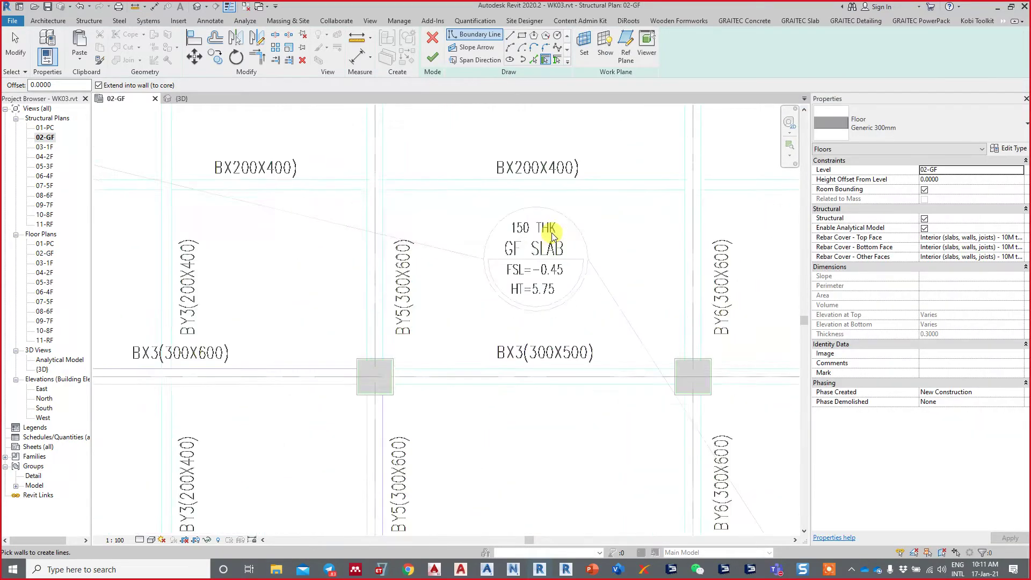
{"action": "scroll", "coordinate": [553, 235], "scroll_direction": "up", "scroll_amount": 3}
{"action": "scroll", "coordinate": [472, 288], "scroll_direction": "up", "scroll_amount": 2}
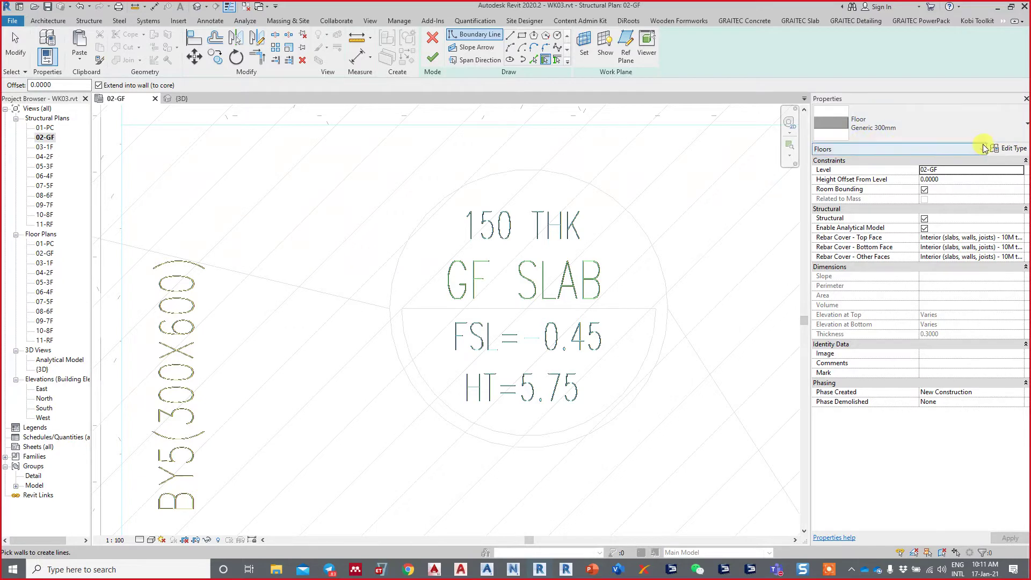
Step: Duplicate Generic 300mm as the 150 THK floor type and open its layer structure
{"action": "left_click", "coordinate": [1006, 152]}
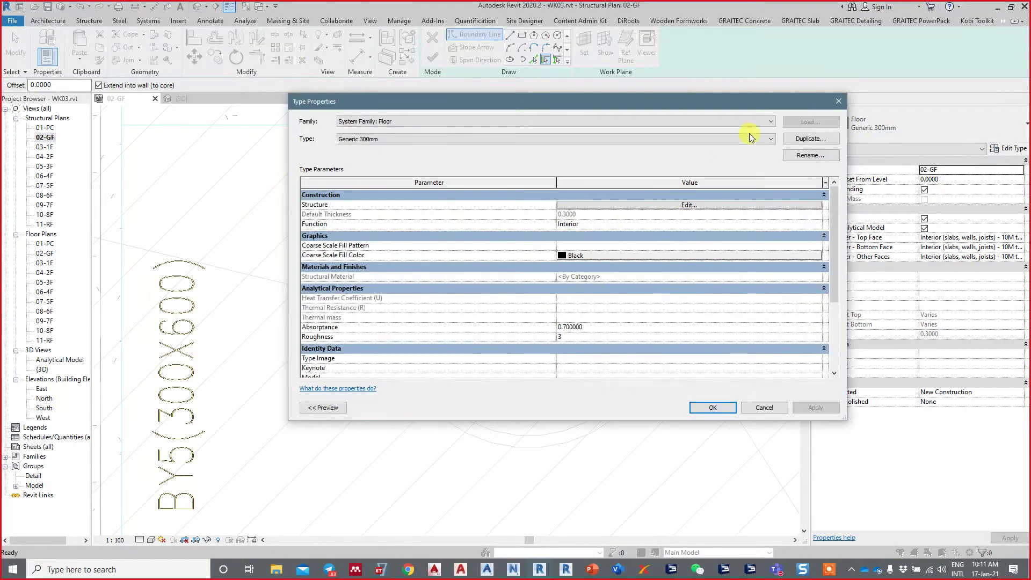
{"action": "left_click", "coordinate": [800, 140]}
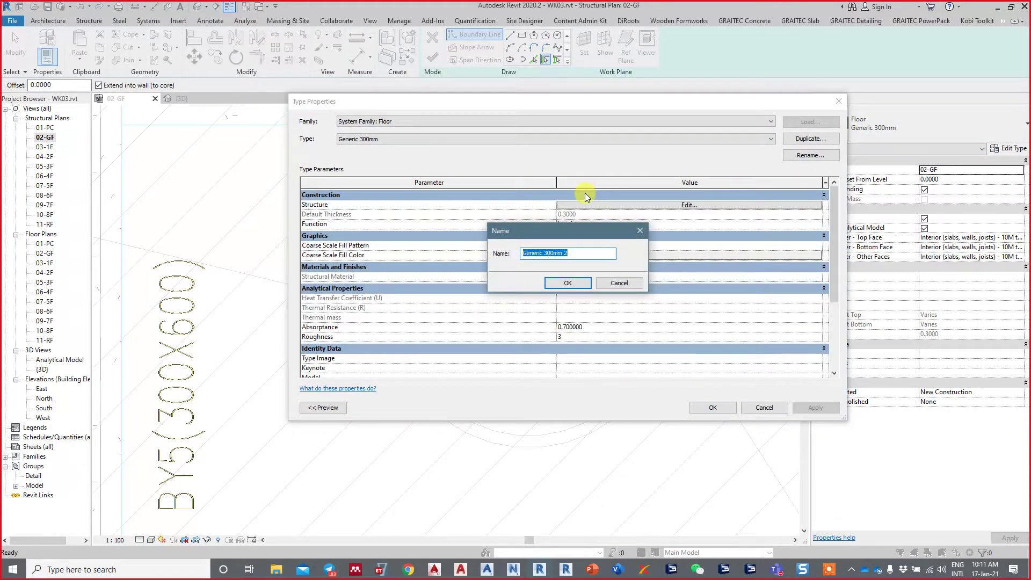
{"action": "type", "text": "159"}
{"action": "type", "text": "0"}
{"action": "type", "text": "H"}
{"action": "type", "text": "K"}
{"action": "left_click", "coordinate": [574, 282]}
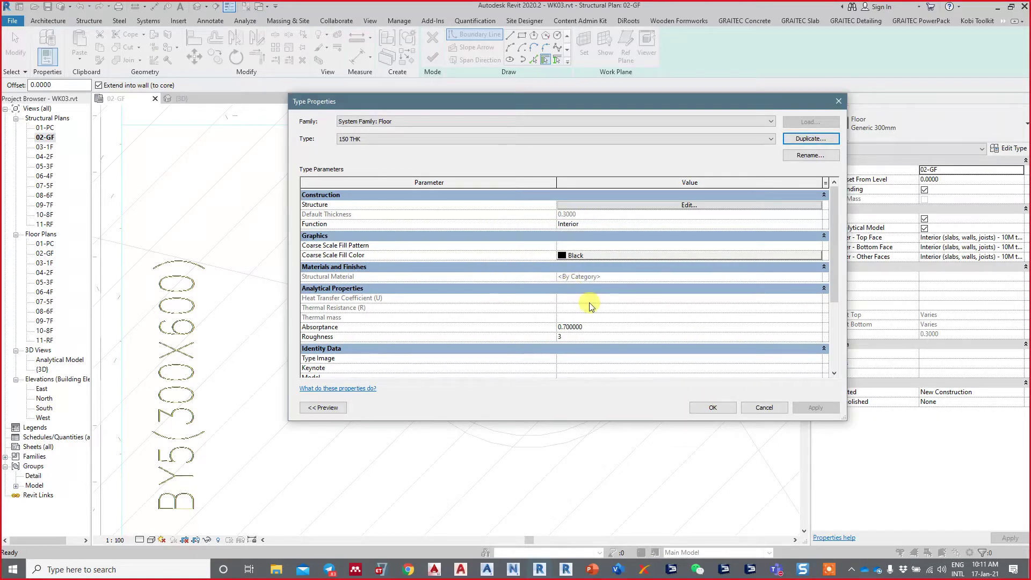
{"action": "mouse_move", "coordinate": [515, 98]}
{"action": "left_mouse_down"}
{"action": "mouse_move", "coordinate": [53, 65]}
{"action": "mouse_move", "coordinate": [529, 102]}
{"action": "left_mouse_up"}
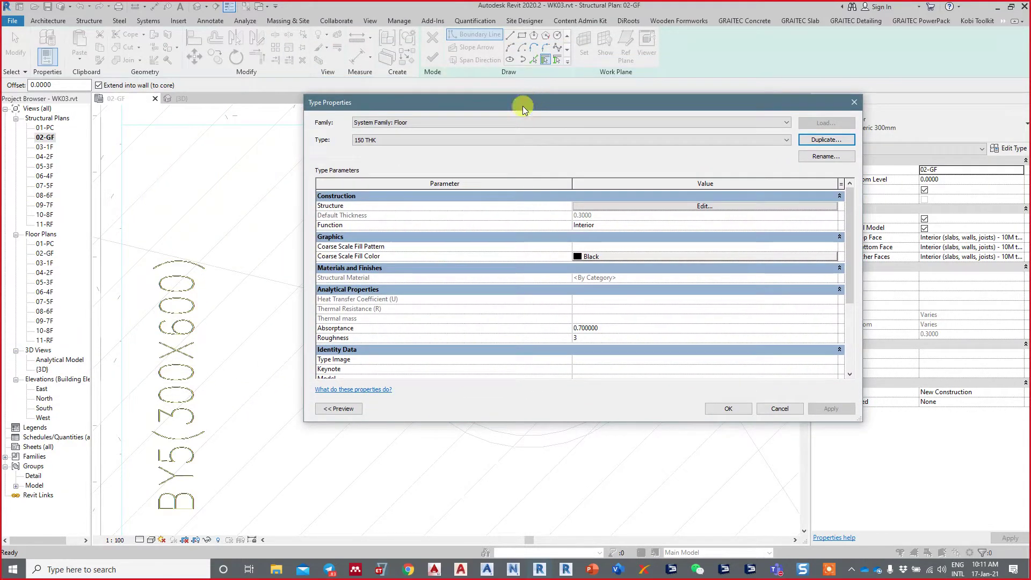
{"action": "left_click", "coordinate": [622, 208]}
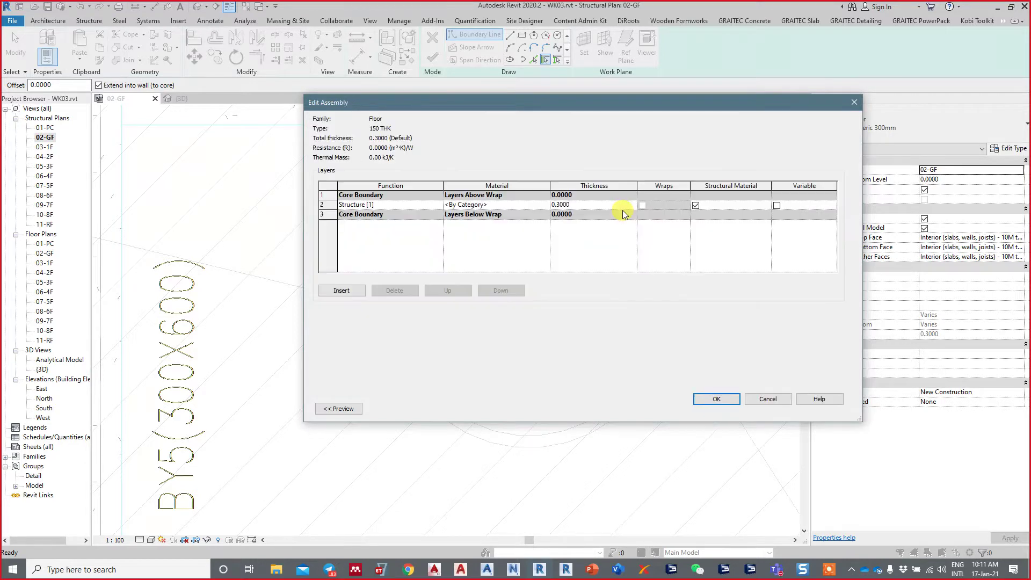
{"action": "left_click", "coordinate": [484, 204]}
Step: Choose f'c=30MPa concrete in the Material Browser for the 150 THK structure layer
{"action": "left_click", "coordinate": [545, 205]}
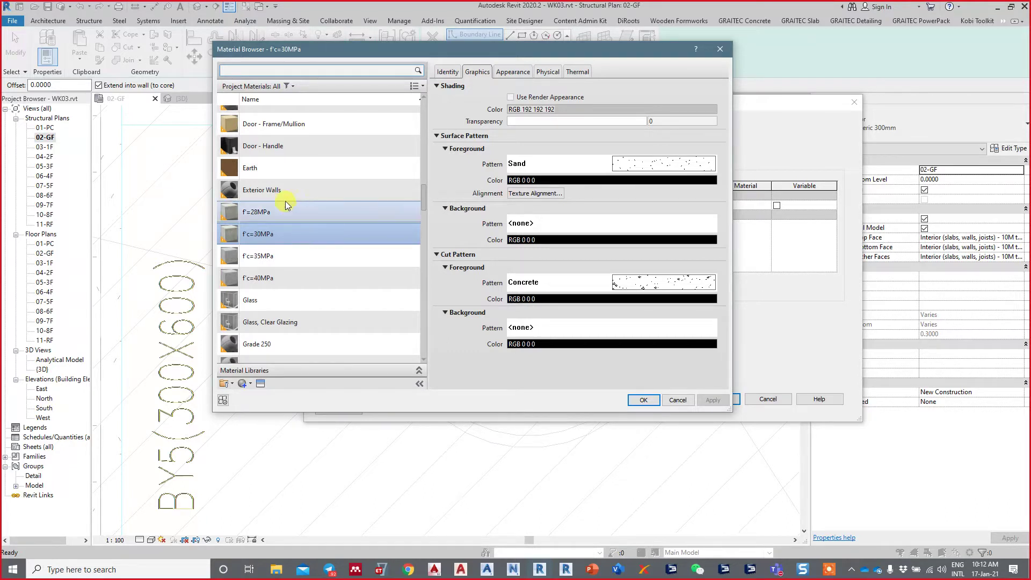
{"action": "scroll", "coordinate": [322, 322], "scroll_direction": "down", "scroll_amount": 1}
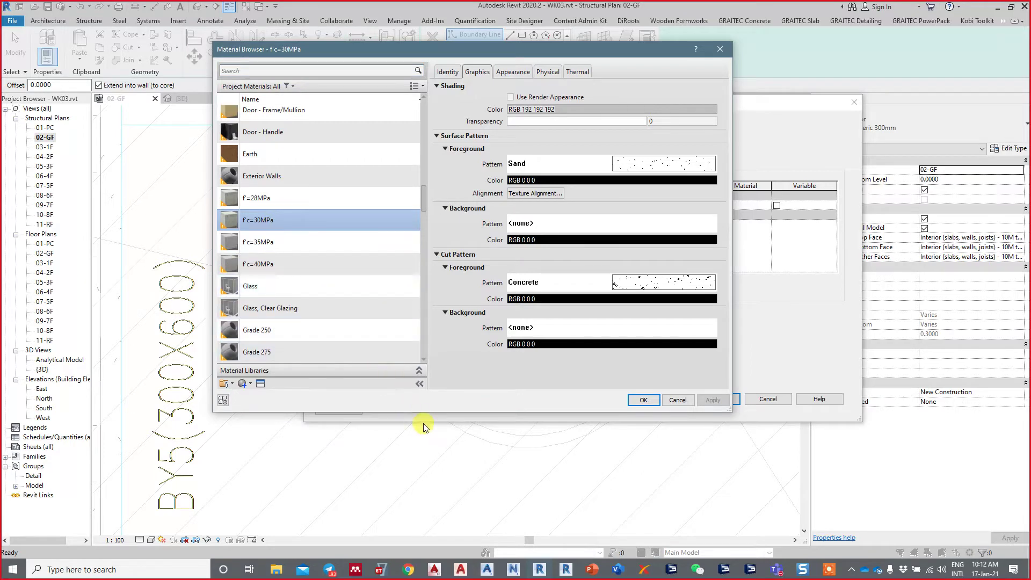
Step: Confirm f'c=30MPa as the structure layer material, change its thickness from 0.3000 to 0.15, and apply
{"action": "left_click", "coordinate": [632, 400]}
{"action": "left_click", "coordinate": [560, 209]}
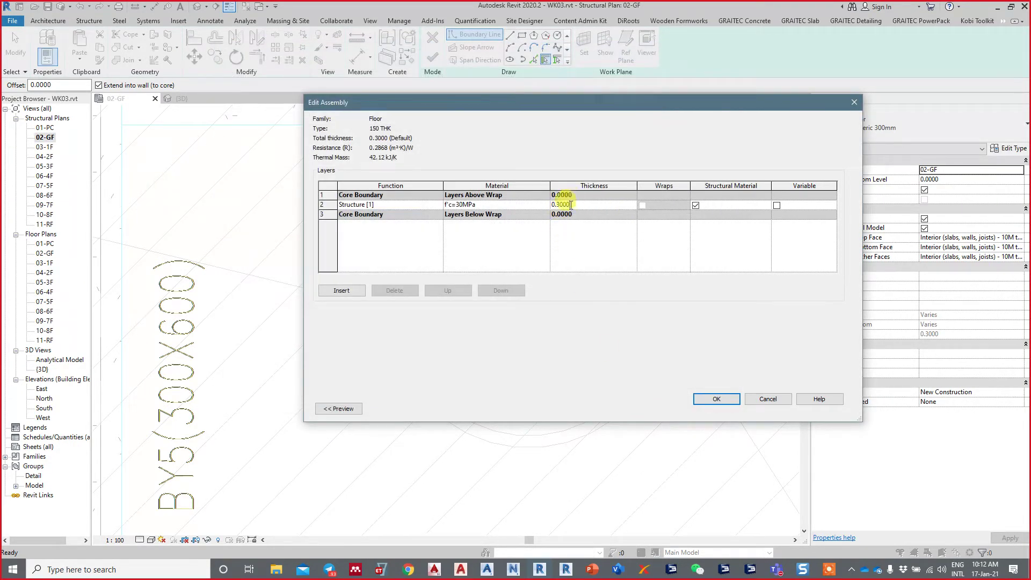
{"action": "double_click", "coordinate": [560, 210]}
{"action": "type", "text": "0.15"}
{"action": "key", "text": "Tab"}
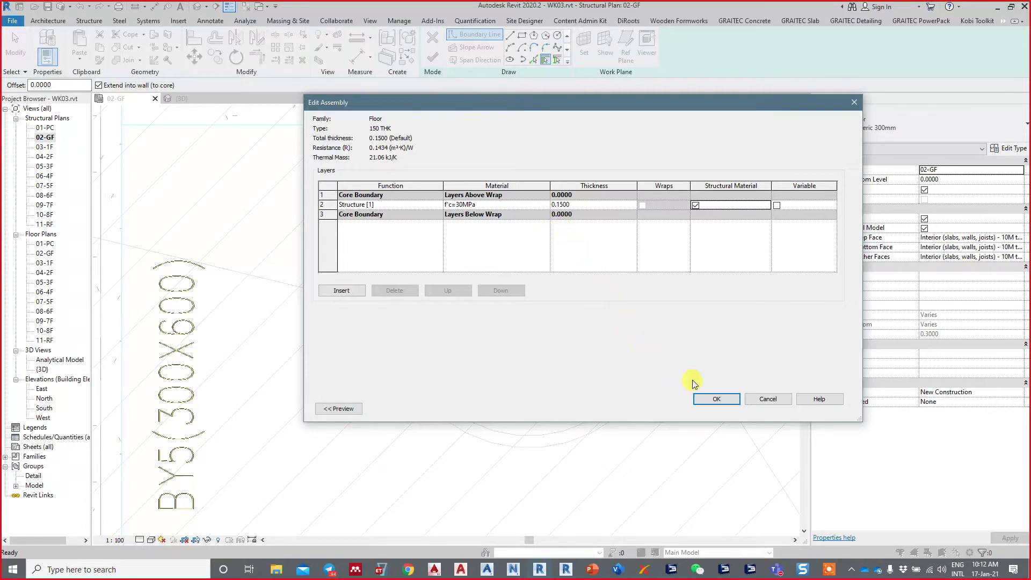
{"action": "left_click", "coordinate": [722, 398]}
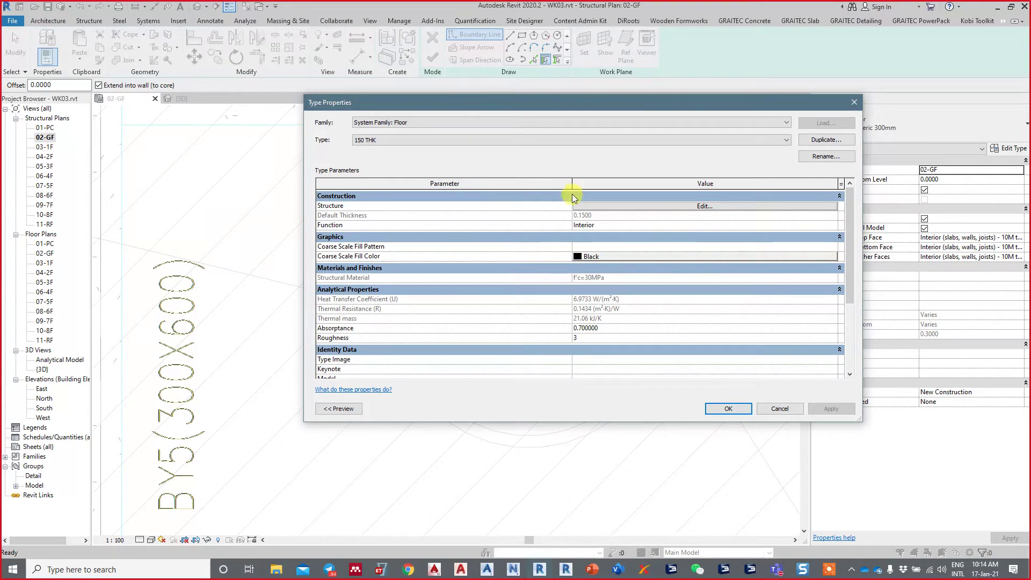
{"action": "left_click", "coordinate": [588, 207]}
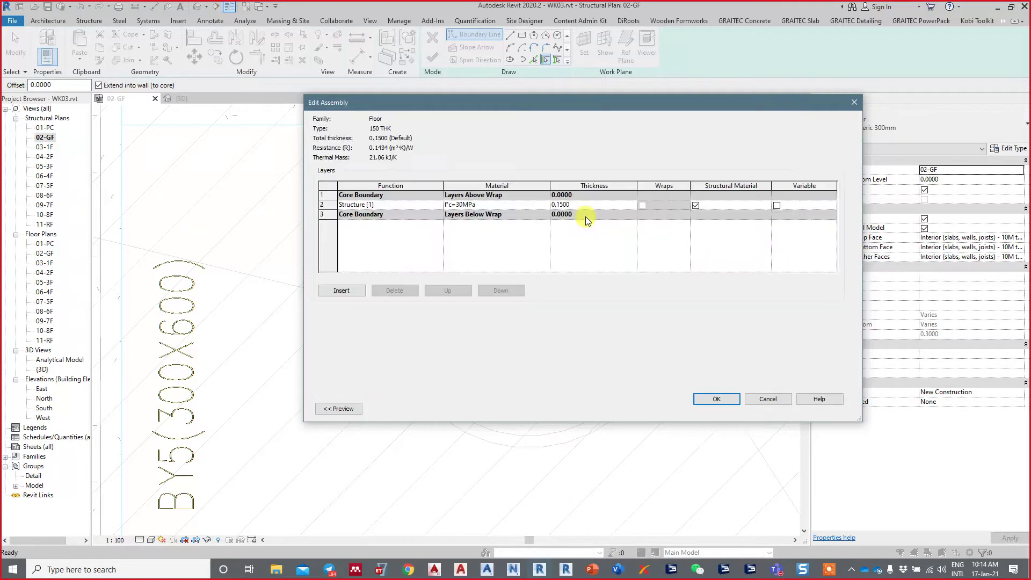
{"action": "left_click", "coordinate": [525, 205]}
{"action": "left_click", "coordinate": [545, 204]}
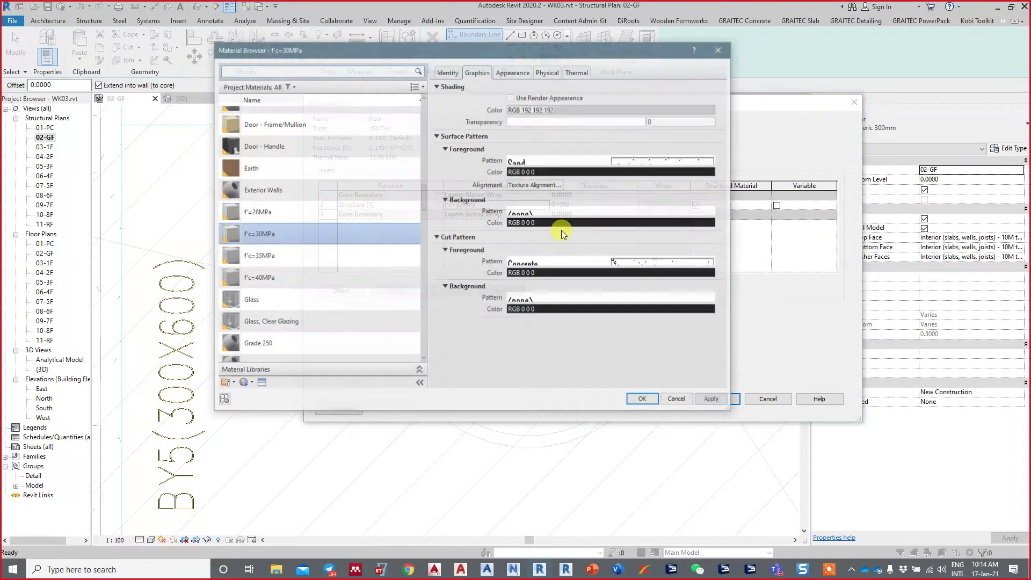
{"action": "left_click", "coordinate": [513, 72]}
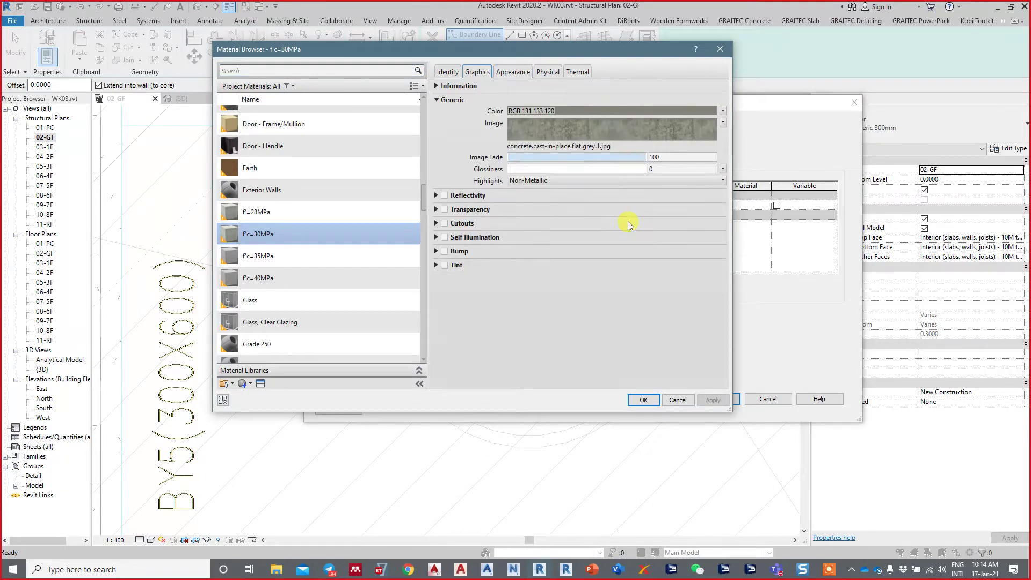
{"action": "left_click", "coordinate": [720, 49]}
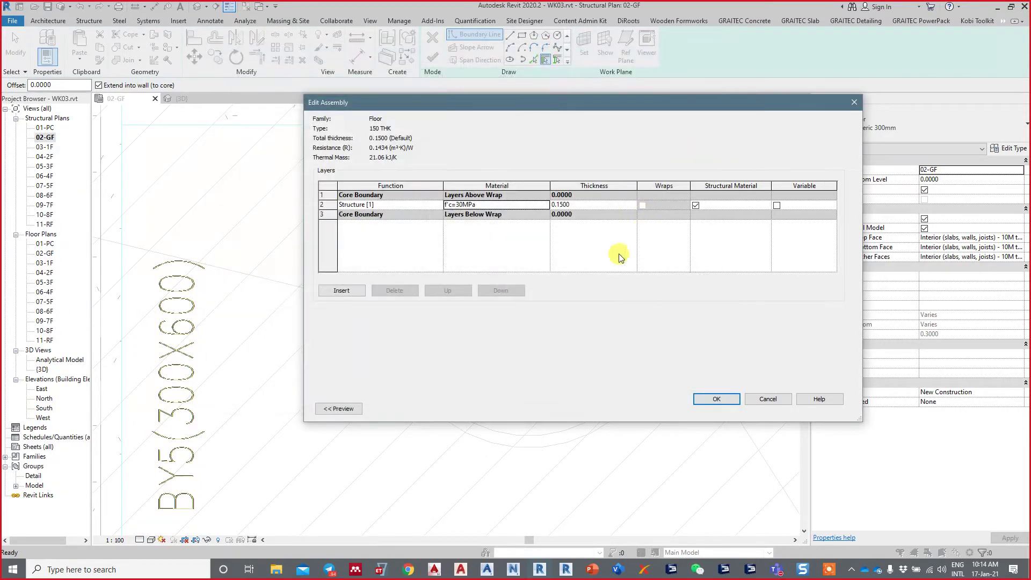
{"action": "left_click", "coordinate": [717, 399]}
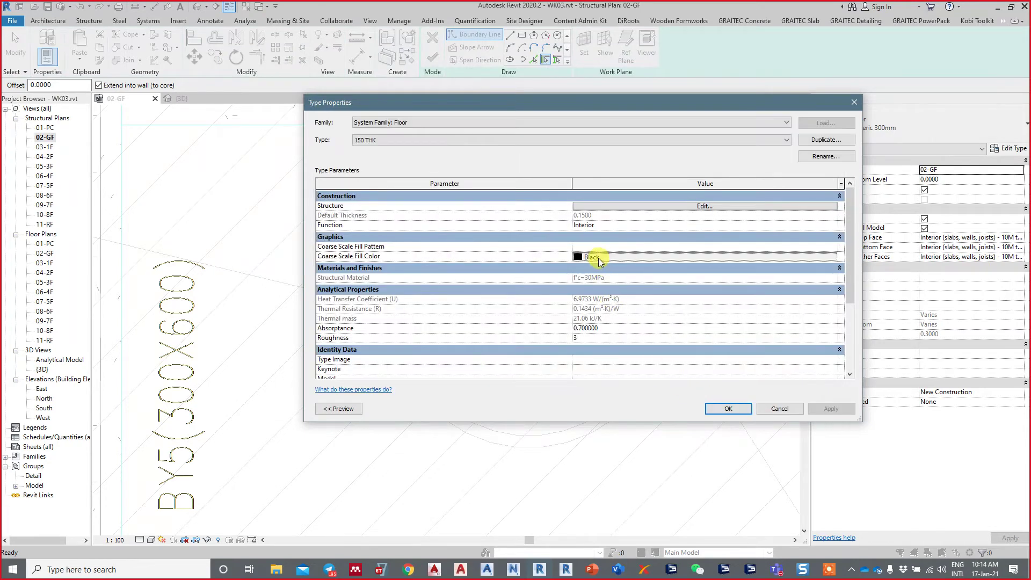
Step: Keep black as the coarse scale fill colour and confirm the 150 THK floor type properties
{"action": "left_click", "coordinate": [596, 256]}
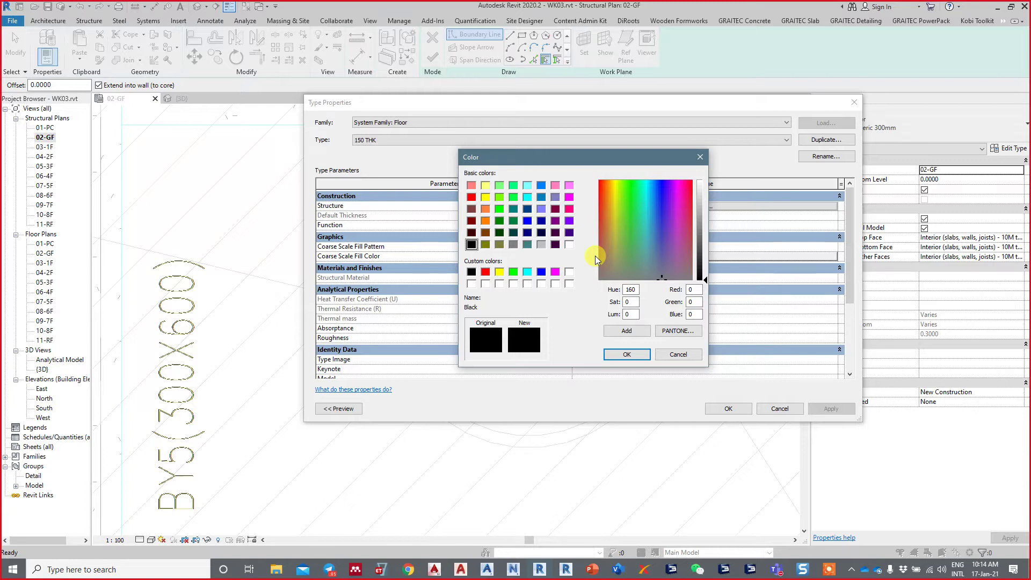
{"action": "key", "text": "Return"}
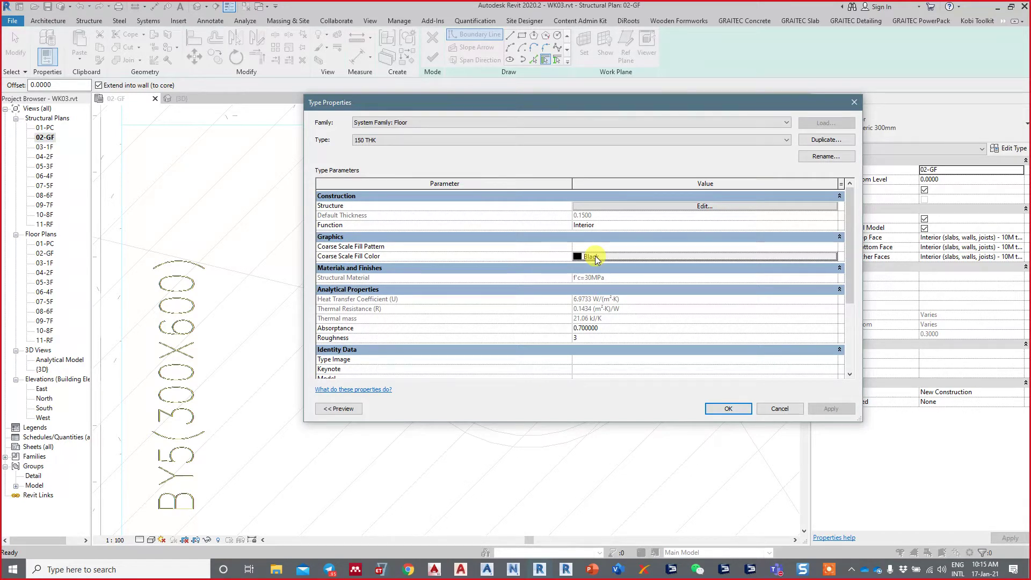
{"action": "left_click", "coordinate": [719, 410]}
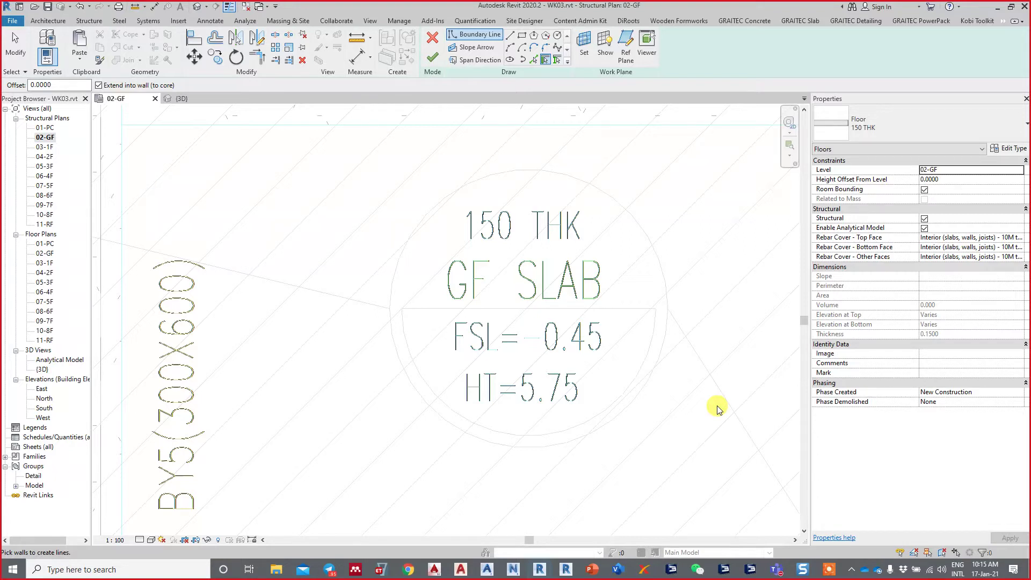
{"action": "scroll", "coordinate": [465, 249], "scroll_direction": "down", "scroll_amount": 2}
{"action": "scroll", "coordinate": [436, 271], "scroll_direction": "down", "scroll_amount": 1}
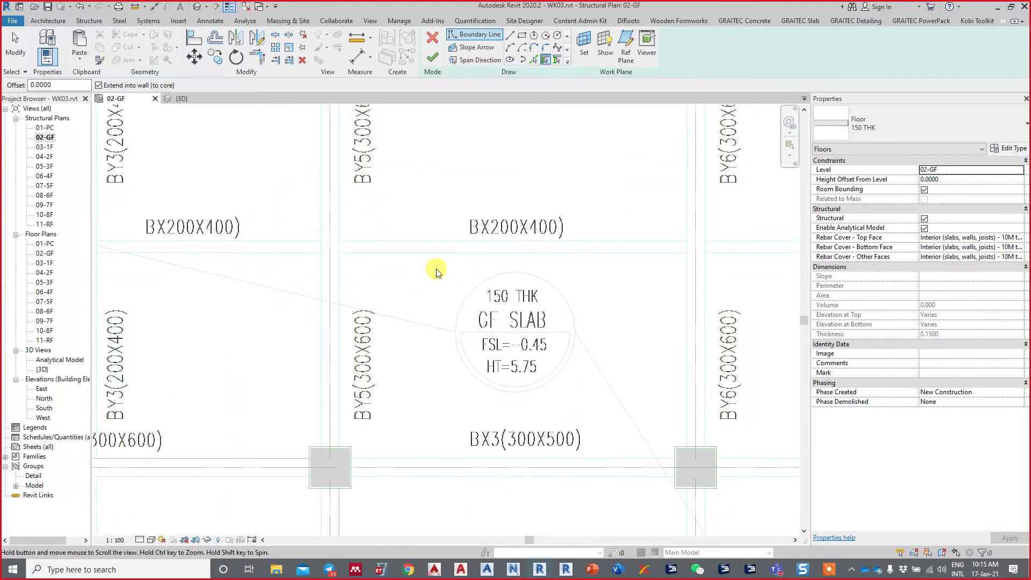
{"action": "scroll", "coordinate": [483, 236], "scroll_direction": "down", "scroll_amount": 1}
{"action": "scroll", "coordinate": [429, 293], "scroll_direction": "down", "scroll_amount": 2}
{"action": "scroll", "coordinate": [421, 274], "scroll_direction": "down", "scroll_amount": 1}
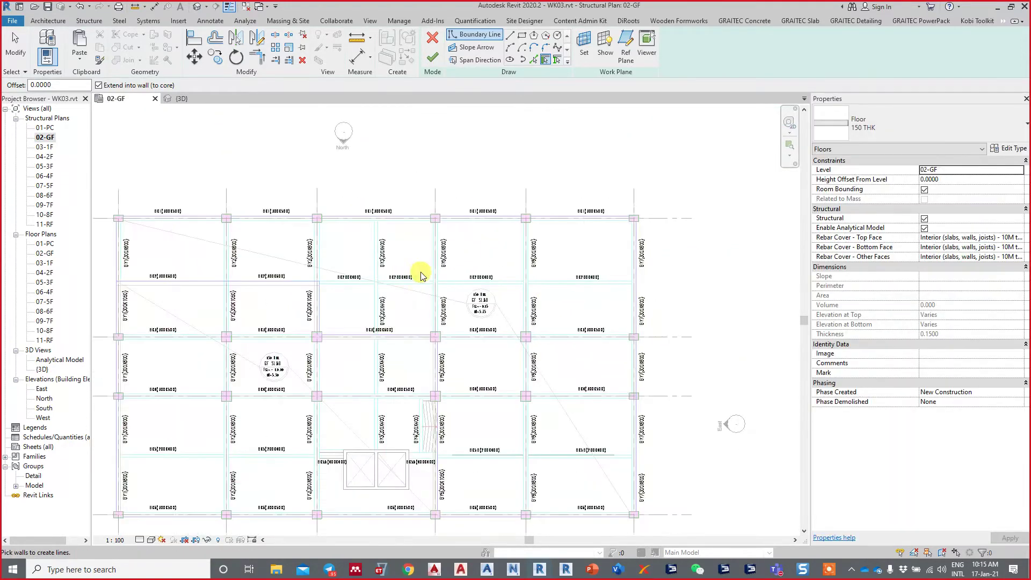
{"action": "middle_click_drag", "start_coordinate": [422, 275], "coordinate": [460, 287]}
{"action": "scroll", "coordinate": [249, 277], "scroll_direction": "up", "scroll_amount": 1}
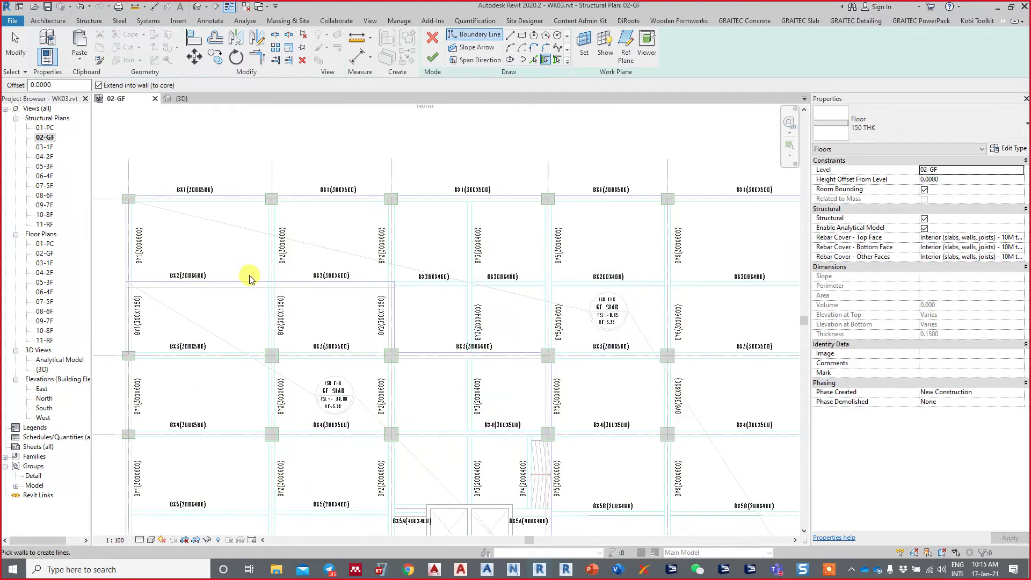
{"action": "scroll", "coordinate": [437, 290], "scroll_direction": "up", "scroll_amount": 1}
{"action": "scroll", "coordinate": [430, 292], "scroll_direction": "up", "scroll_amount": 1}
{"action": "scroll", "coordinate": [424, 307], "scroll_direction": "up", "scroll_amount": 2}
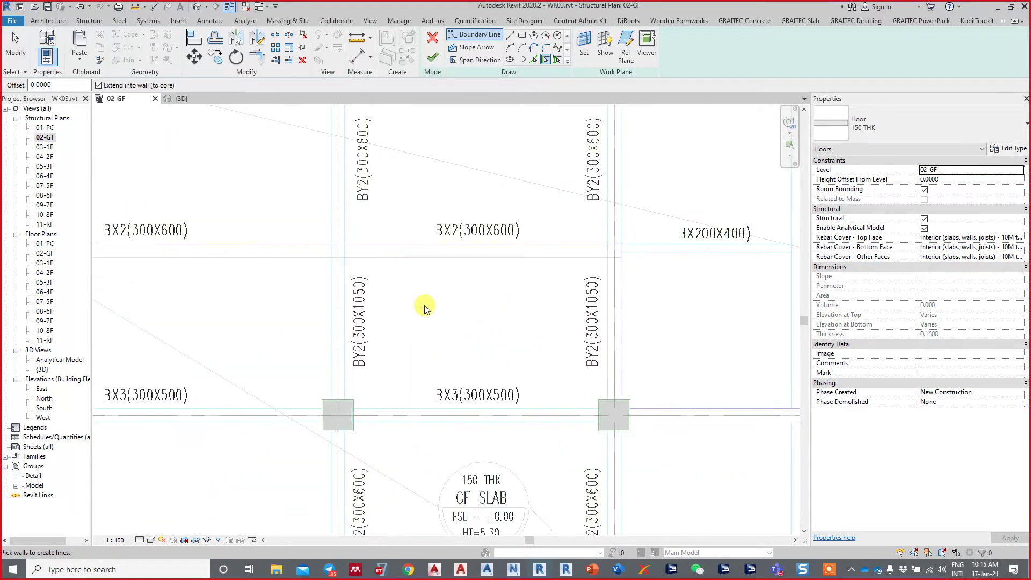
{"action": "scroll", "coordinate": [424, 307], "scroll_direction": "down", "scroll_amount": 1}
{"action": "scroll", "coordinate": [555, 334], "scroll_direction": "up", "scroll_amount": 1}
{"action": "scroll", "coordinate": [453, 299], "scroll_direction": "up", "scroll_amount": 1}
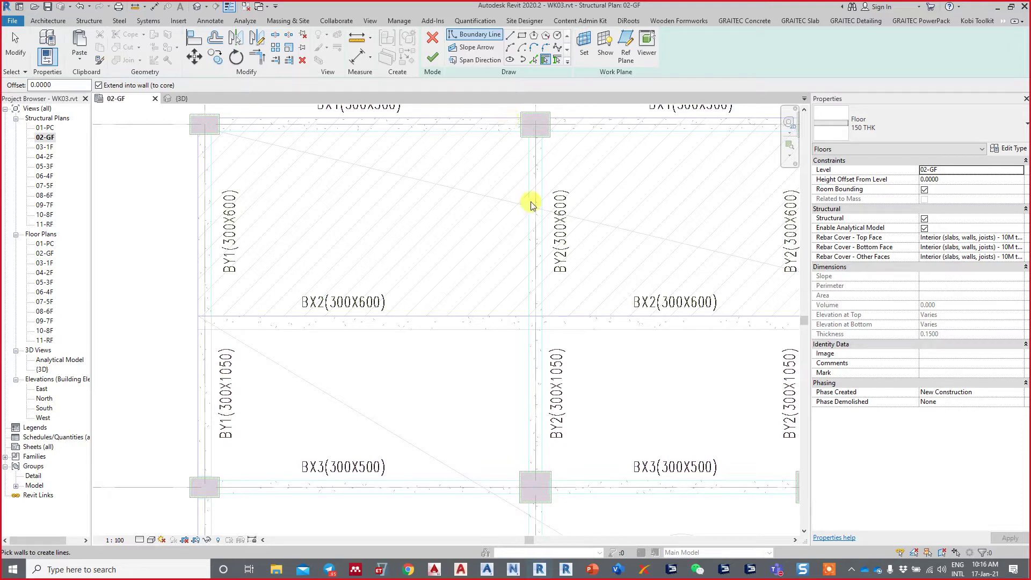
Step: Draw a straight boundary line along beam BX1 from one column corner to the far column corner
{"action": "left_click", "coordinate": [510, 37]}
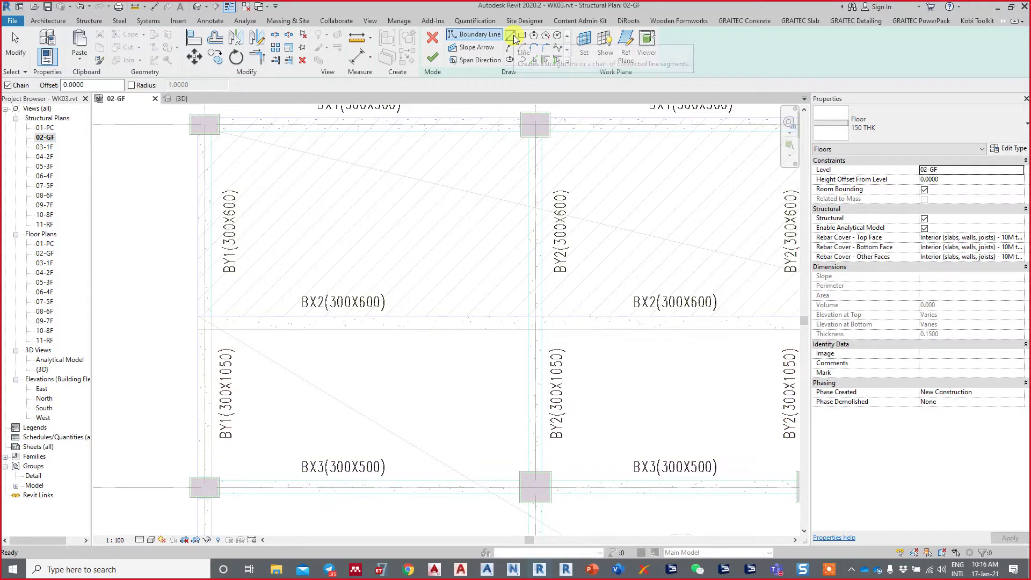
{"action": "scroll", "coordinate": [483, 258], "scroll_direction": "down", "scroll_amount": 3}
{"action": "scroll", "coordinate": [356, 270], "scroll_direction": "up", "scroll_amount": 2}
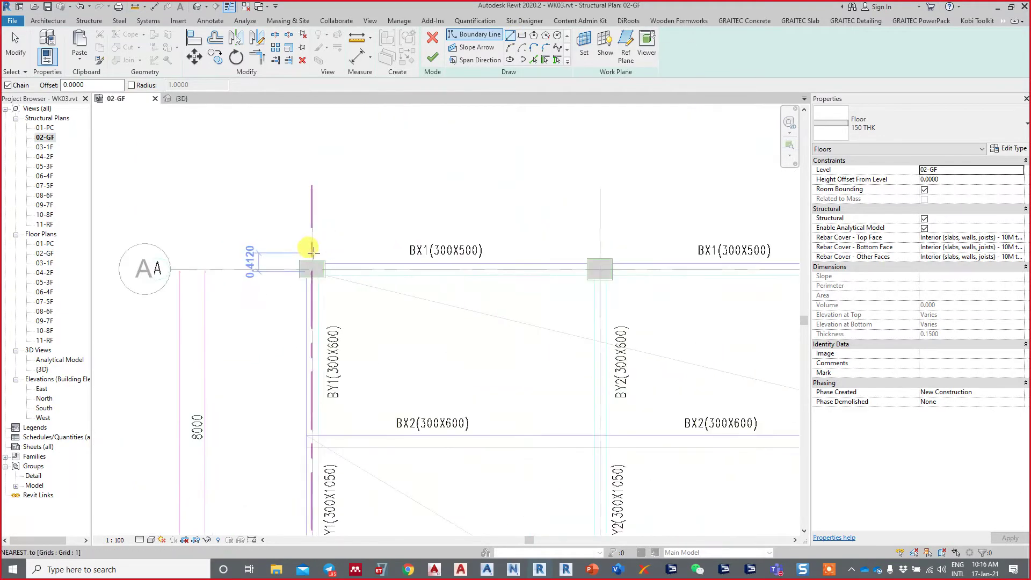
{"action": "scroll", "coordinate": [306, 247], "scroll_direction": "up", "scroll_amount": 2}
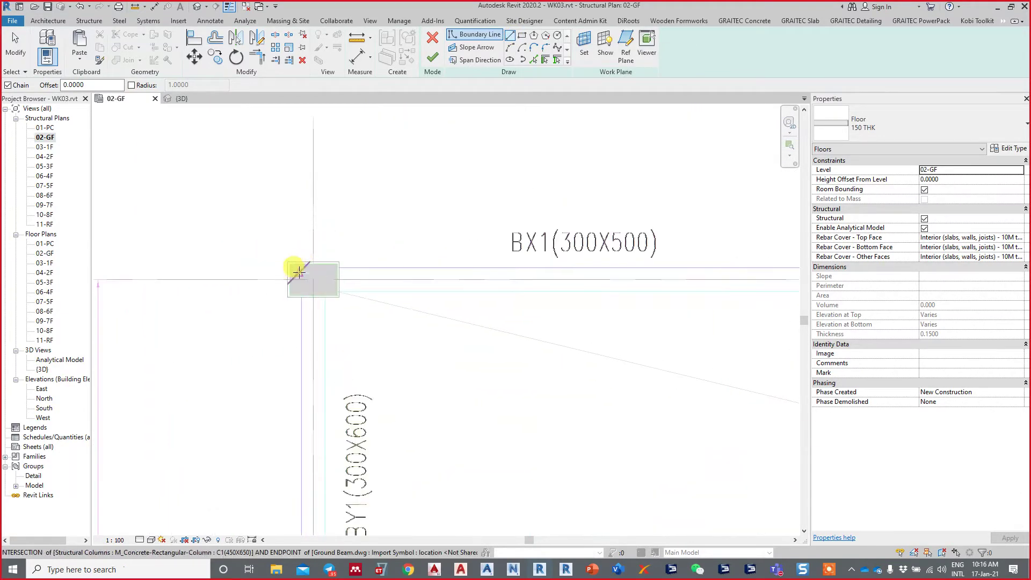
{"action": "left_click", "coordinate": [339, 263]}
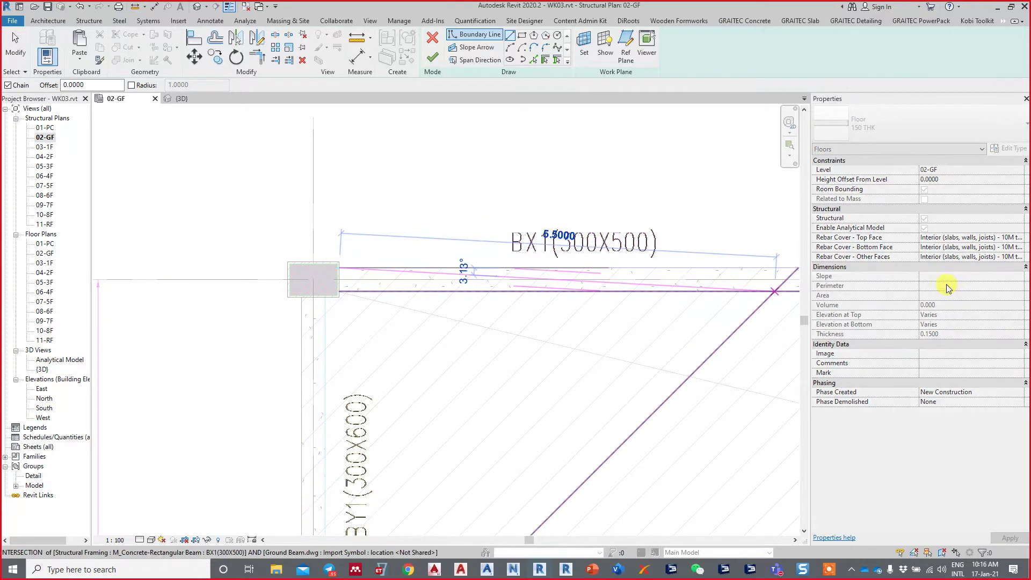
{"action": "middle_click_drag", "start_coordinate": [741, 255], "coordinate": [456, 272]}
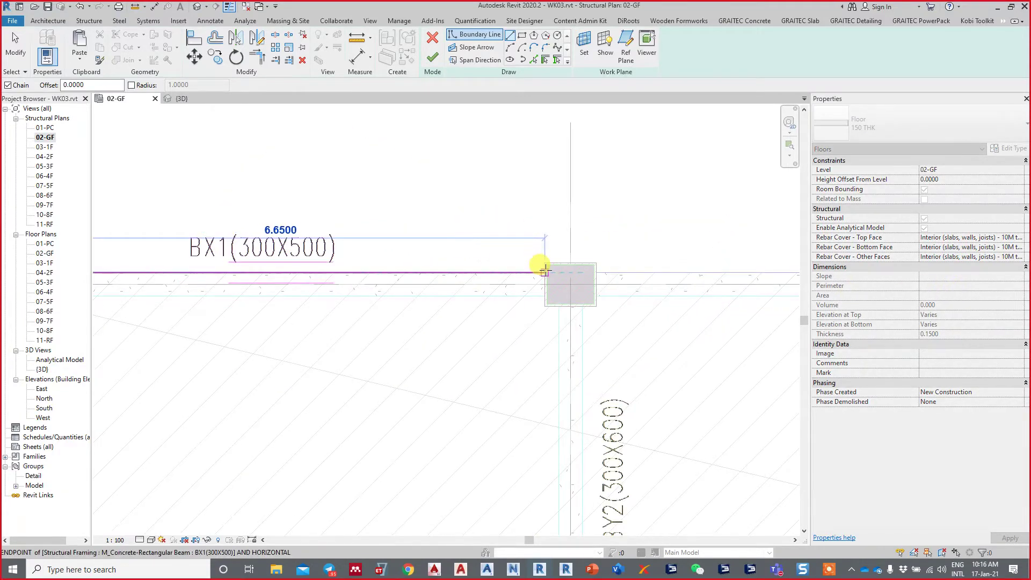
{"action": "mouse_move", "coordinate": [542, 264]}
{"action": "middle_mouse_down"}
{"action": "mouse_move", "coordinate": [306, 265]}
{"action": "mouse_move", "coordinate": [691, 265]}
{"action": "mouse_move", "coordinate": [563, 259]}
{"action": "mouse_move", "coordinate": [479, 237]}
{"action": "mouse_move", "coordinate": [533, 239]}
{"action": "mouse_move", "coordinate": [468, 248]}
{"action": "middle_mouse_up"}
{"action": "scroll", "coordinate": [468, 247], "scroll_direction": "up", "scroll_amount": 2}
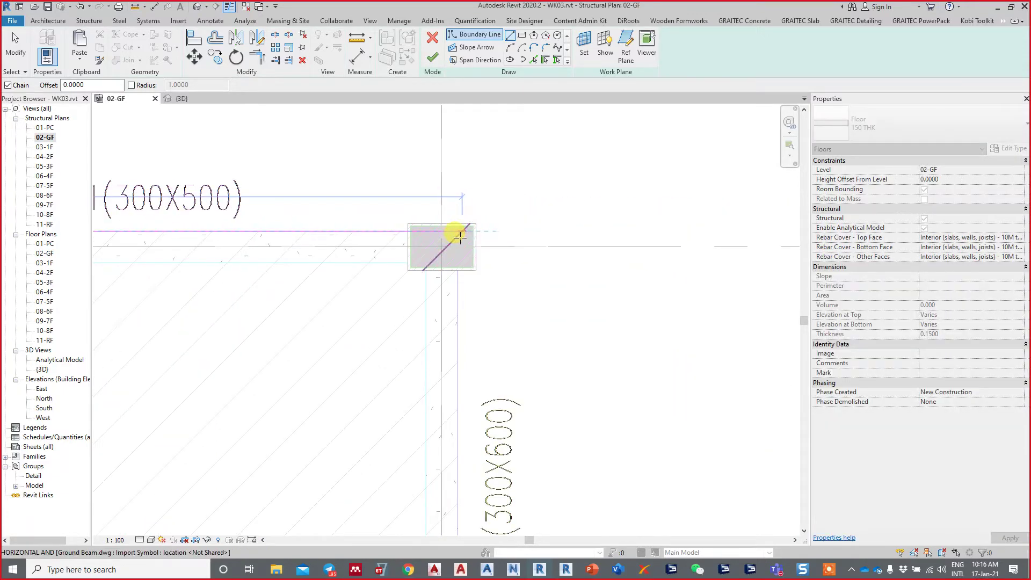
{"action": "left_click", "coordinate": [460, 235]}
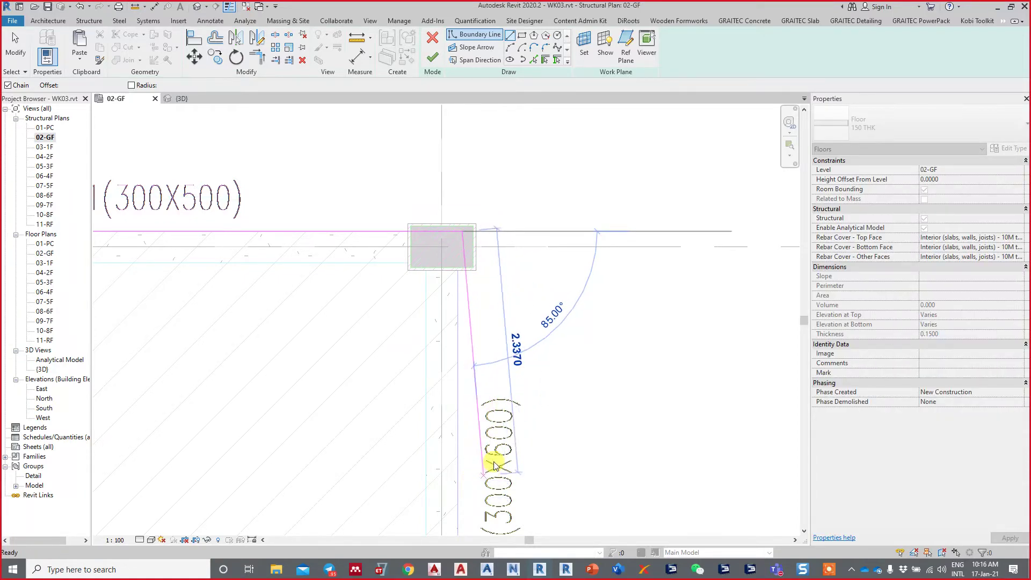
{"action": "key", "text": "Escape"}
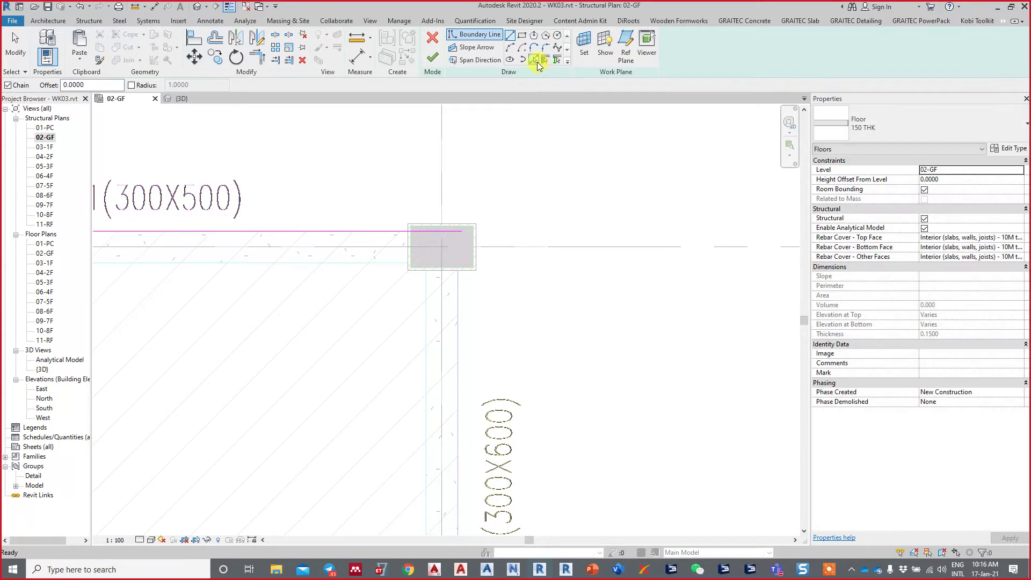
Step: Pick the edge along beam BY7 as a new floor boundary line
{"action": "left_click", "coordinate": [538, 63]}
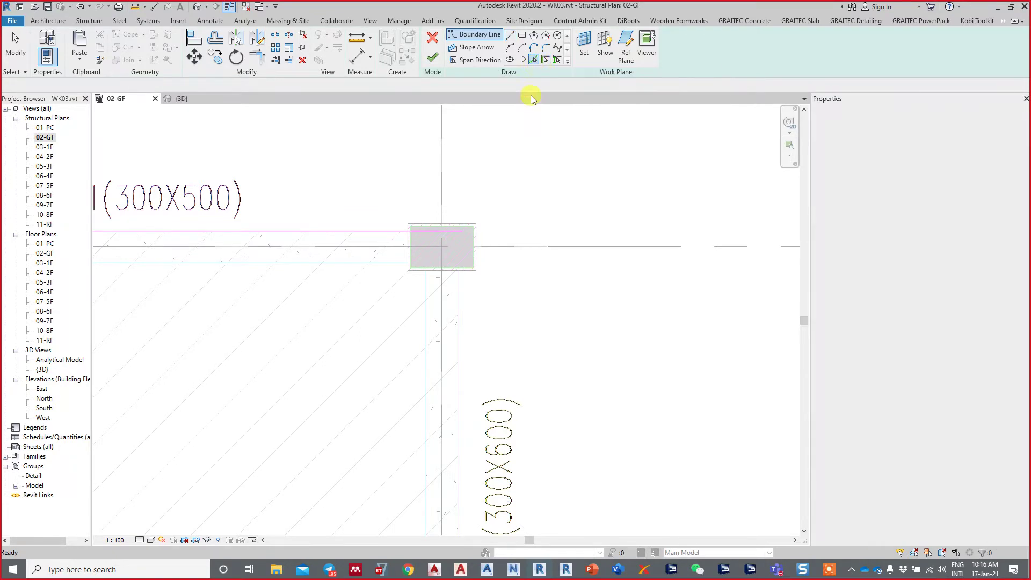
{"action": "scroll", "coordinate": [518, 214], "scroll_direction": "down", "scroll_amount": 1}
{"action": "scroll", "coordinate": [259, 276], "scroll_direction": "down", "scroll_amount": 2}
{"action": "scroll", "coordinate": [571, 236], "scroll_direction": "down", "scroll_amount": 2}
{"action": "scroll", "coordinate": [571, 236], "scroll_direction": "down", "scroll_amount": 1}
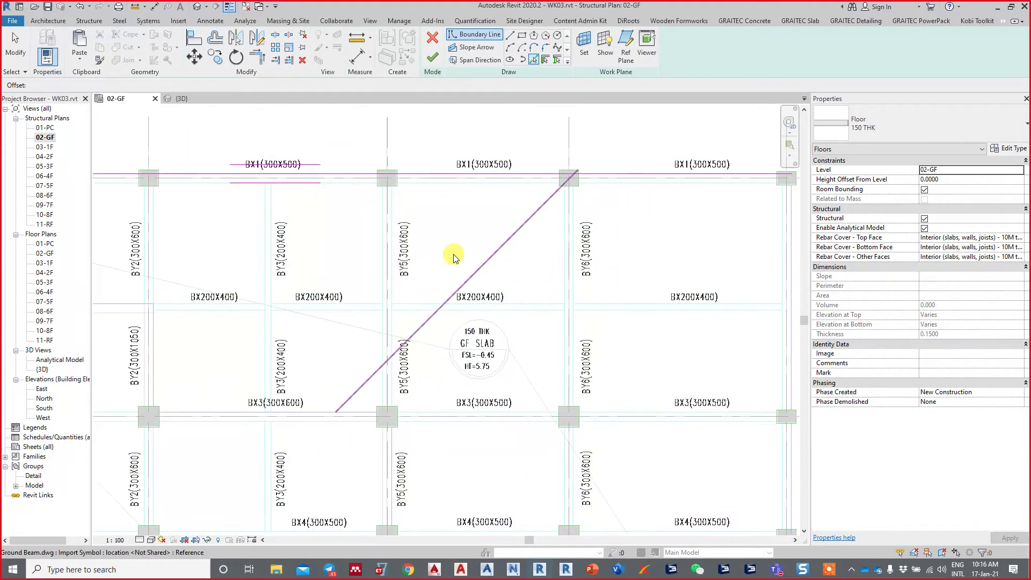
{"action": "scroll", "coordinate": [455, 258], "scroll_direction": "up", "scroll_amount": 1}
{"action": "middle_click_drag", "start_coordinate": [546, 248], "coordinate": [430, 236]}
{"action": "scroll", "coordinate": [359, 190], "scroll_direction": "down", "scroll_amount": 1}
{"action": "scroll", "coordinate": [359, 190], "scroll_direction": "up", "scroll_amount": 1}
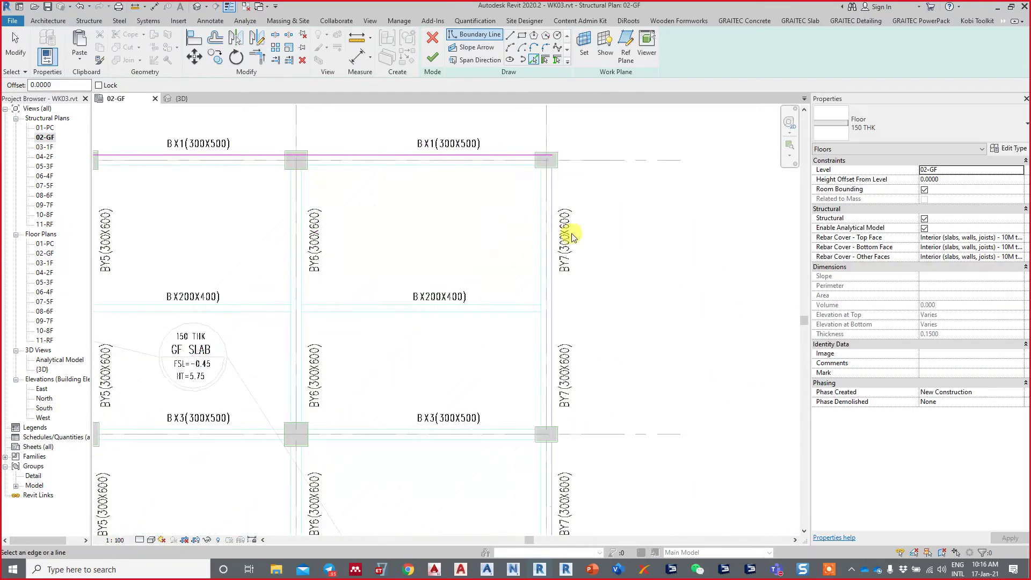
{"action": "left_click", "coordinate": [558, 225]}
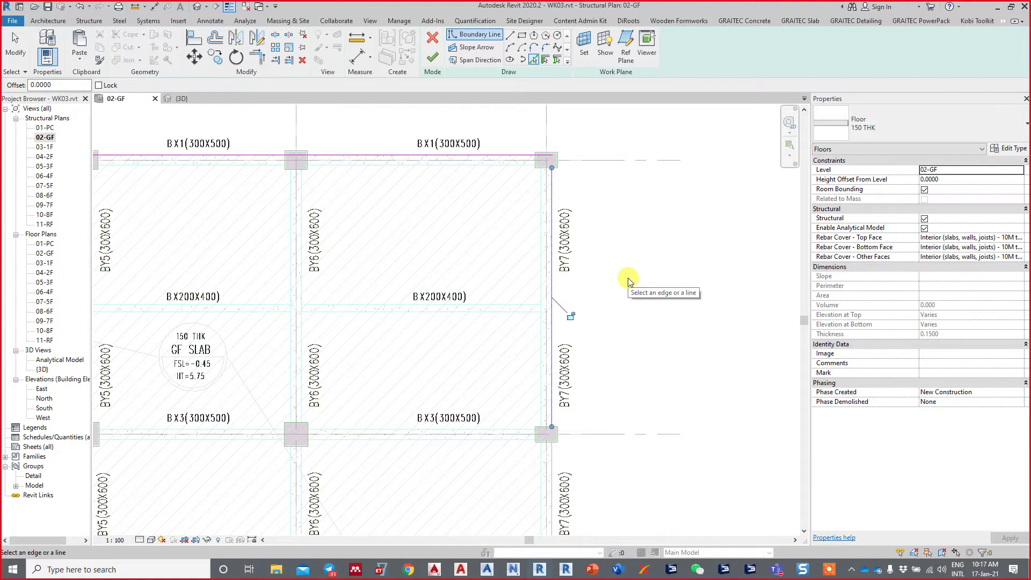
Step: Extend the BY7 boundary line's end up to meet the BX1 line at the column corner
{"action": "middle_click_drag", "start_coordinate": [748, 497], "coordinate": [693, 301]}
{"action": "scroll", "coordinate": [640, 370], "scroll_direction": "down", "scroll_amount": 1}
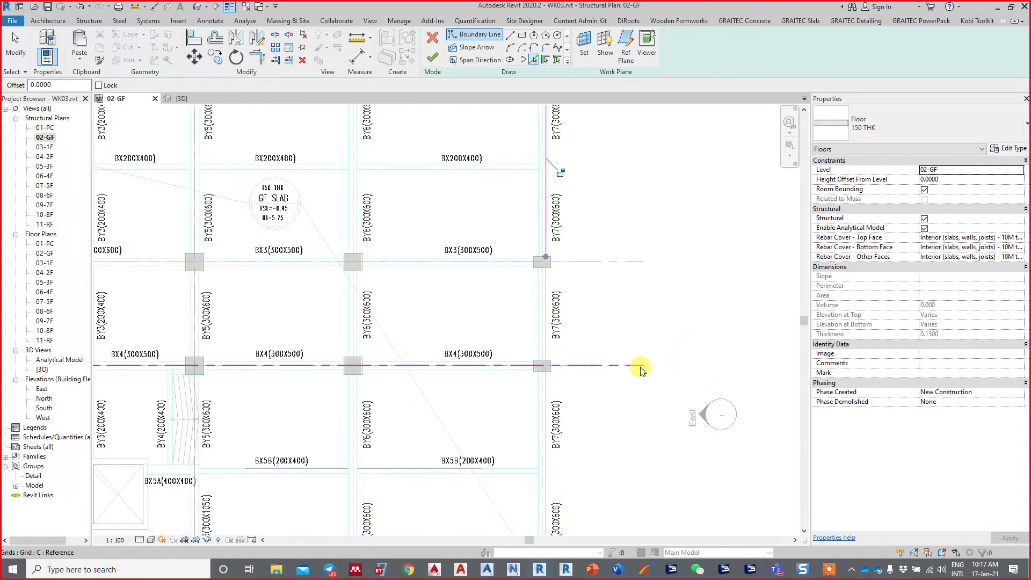
{"action": "scroll", "coordinate": [640, 369], "scroll_direction": "down", "scroll_amount": 1}
{"action": "mouse_move", "coordinate": [537, 306]}
{"action": "middle_mouse_down"}
{"action": "mouse_move", "coordinate": [518, 340]}
{"action": "mouse_move", "coordinate": [437, 410]}
{"action": "middle_mouse_up"}
{"action": "scroll", "coordinate": [472, 364], "scroll_direction": "up", "scroll_amount": 1}
{"action": "scroll", "coordinate": [361, 381], "scroll_direction": "down", "scroll_amount": 1}
{"action": "scroll", "coordinate": [379, 345], "scroll_direction": "down", "scroll_amount": 1}
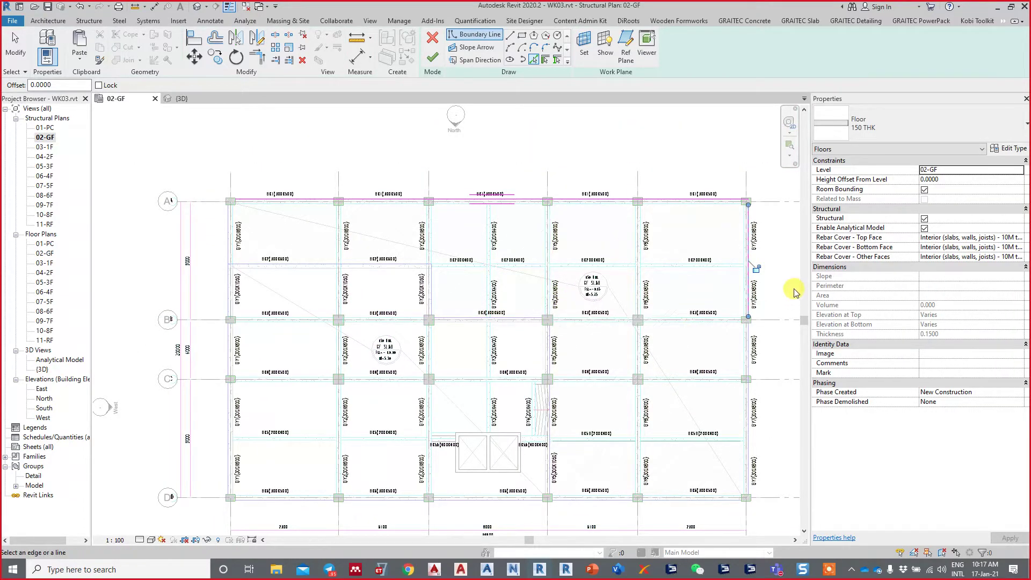
{"action": "scroll", "coordinate": [693, 301], "scroll_direction": "up", "scroll_amount": 1}
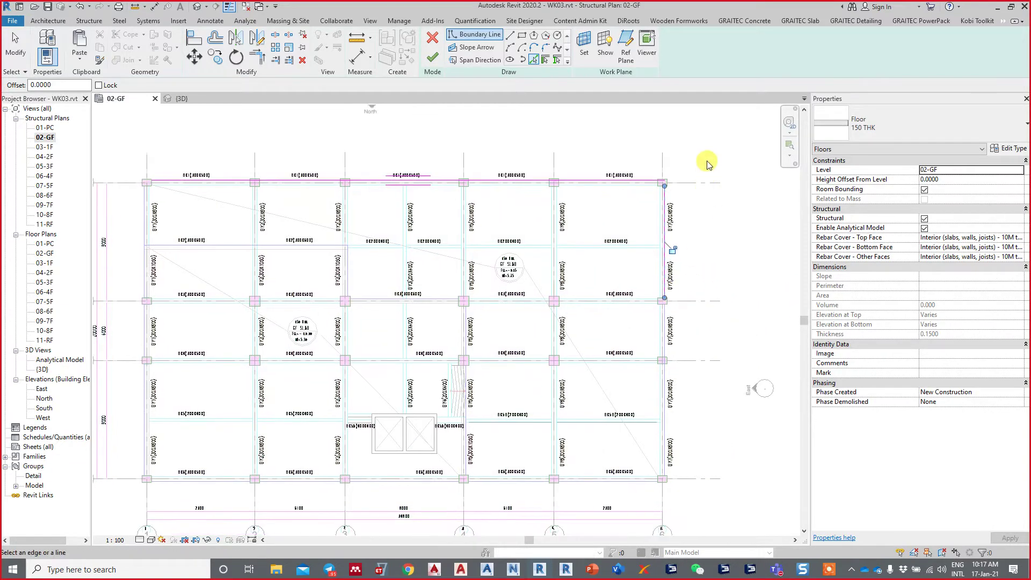
{"action": "scroll", "coordinate": [698, 172], "scroll_direction": "up", "scroll_amount": 3}
{"action": "scroll", "coordinate": [671, 204], "scroll_direction": "up", "scroll_amount": 2}
{"action": "scroll", "coordinate": [496, 225], "scroll_direction": "up", "scroll_amount": 1}
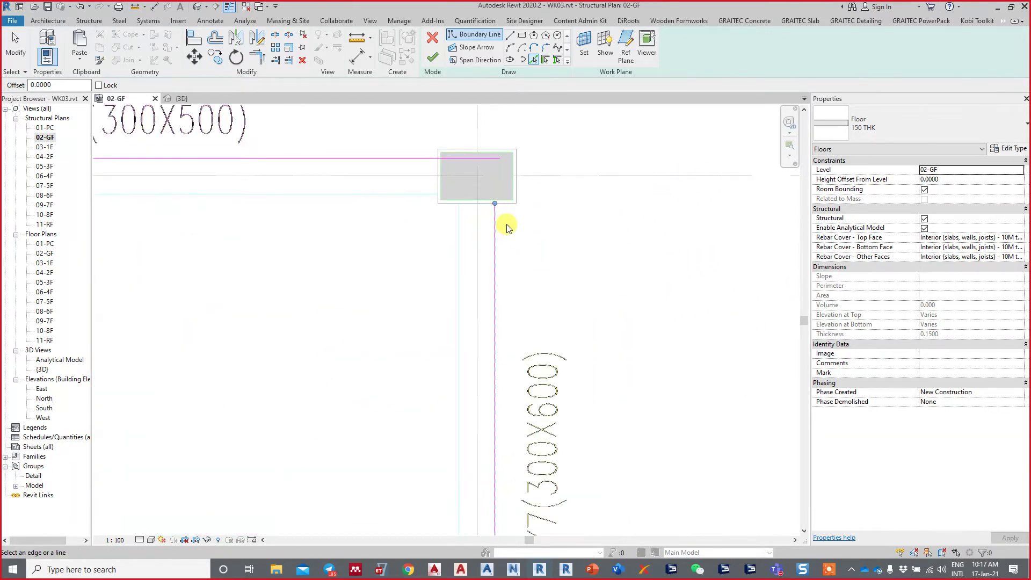
{"action": "left_click_drag", "start_coordinate": [495, 204], "coordinate": [495, 155]}
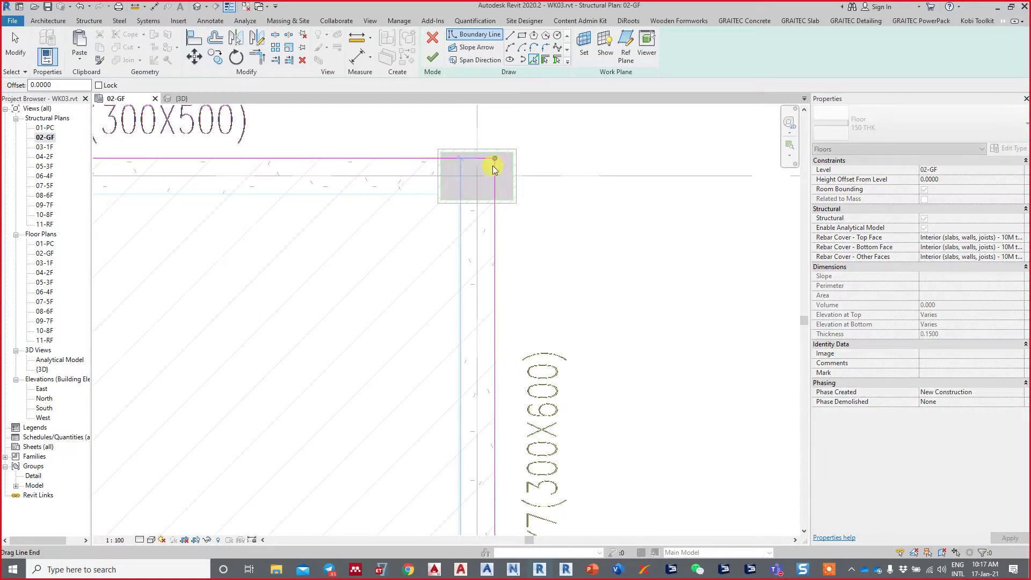
{"action": "scroll", "coordinate": [504, 157], "scroll_direction": "up", "scroll_amount": 1}
{"action": "scroll", "coordinate": [514, 157], "scroll_direction": "up", "scroll_amount": 2}
{"action": "key", "text": "Escape"}
{"action": "key", "text": "Escape"}
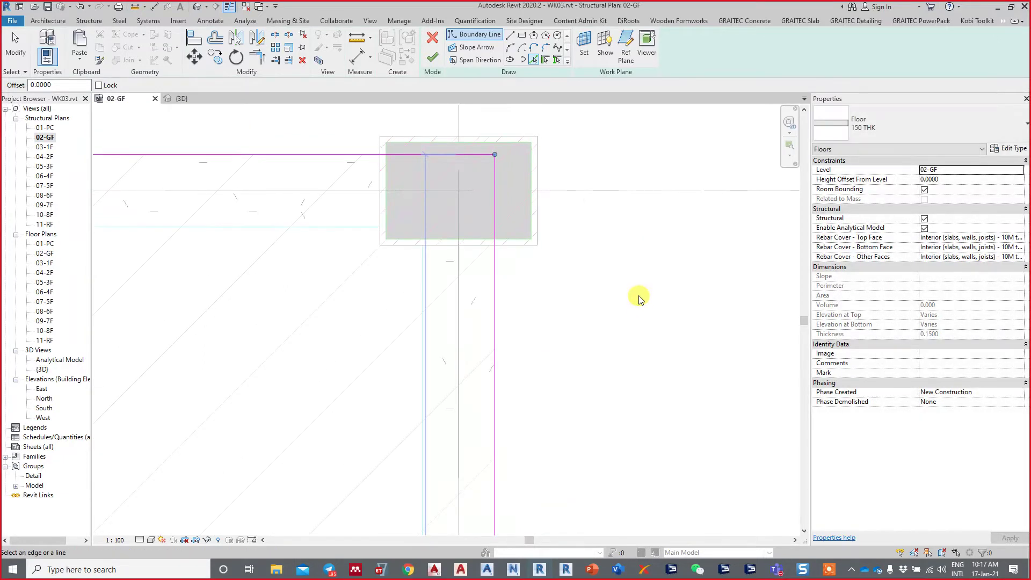
{"action": "key", "text": "Return"}
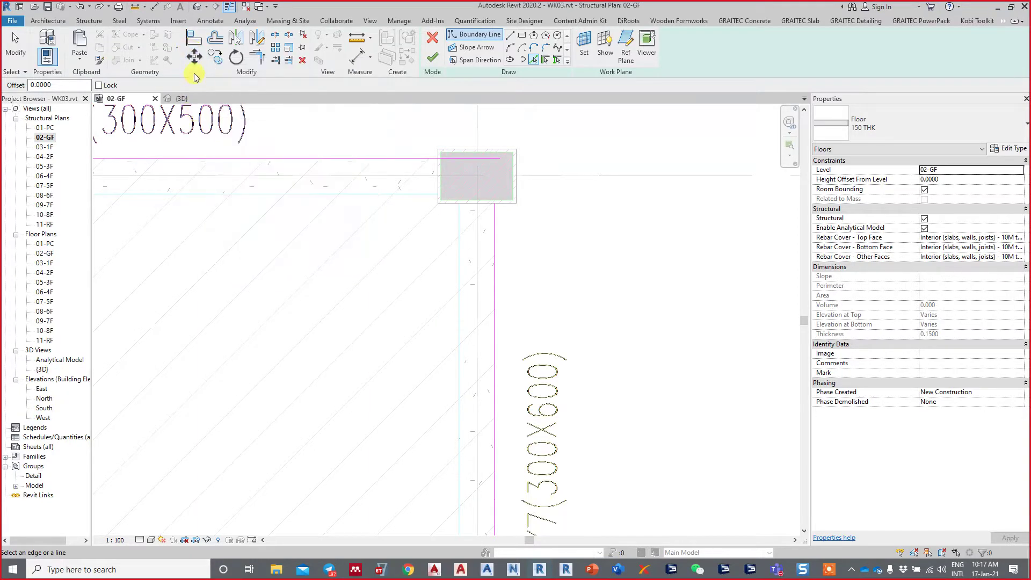
Step: Try aligning the vertical boundary line to the top boundary line at the corner column
{"action": "left_click", "coordinate": [194, 38]}
{"action": "left_click", "coordinate": [397, 158]}
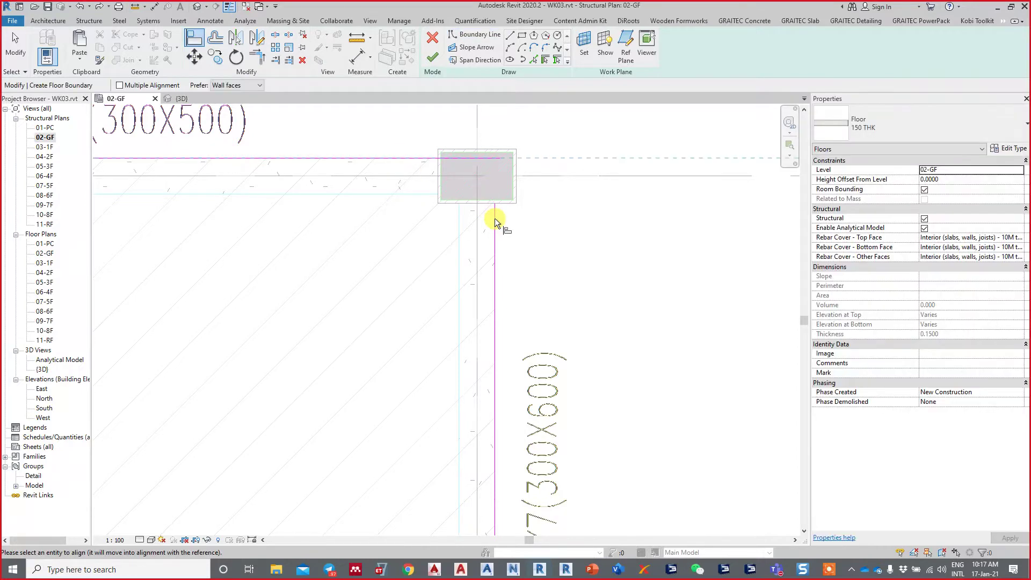
{"action": "left_click", "coordinate": [495, 220]}
{"action": "scroll", "coordinate": [503, 229], "scroll_direction": "up", "scroll_amount": 2}
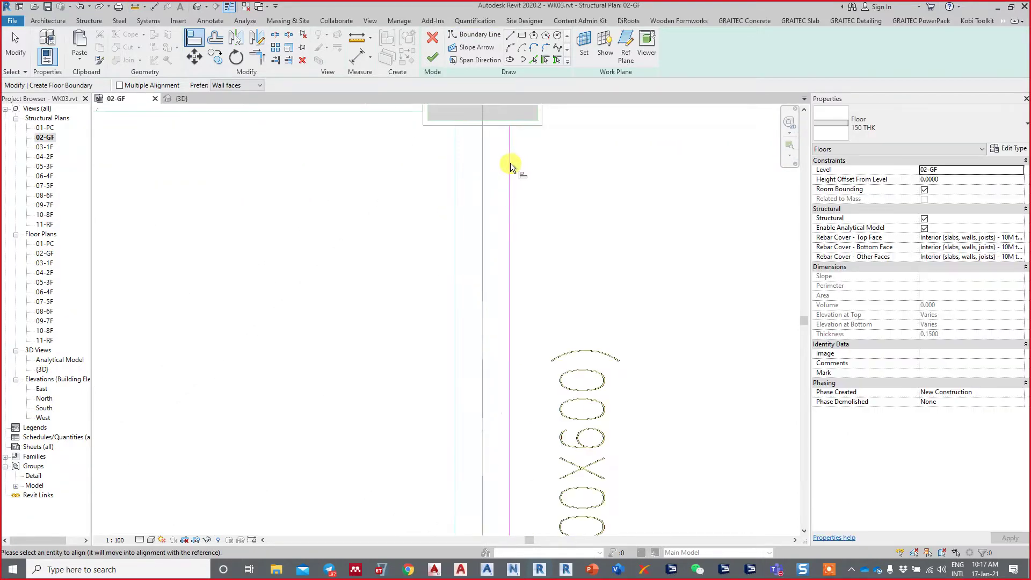
{"action": "middle_click_drag", "start_coordinate": [511, 143], "coordinate": [485, 257]}
{"action": "scroll", "coordinate": [477, 241], "scroll_direction": "down", "scroll_amount": 1}
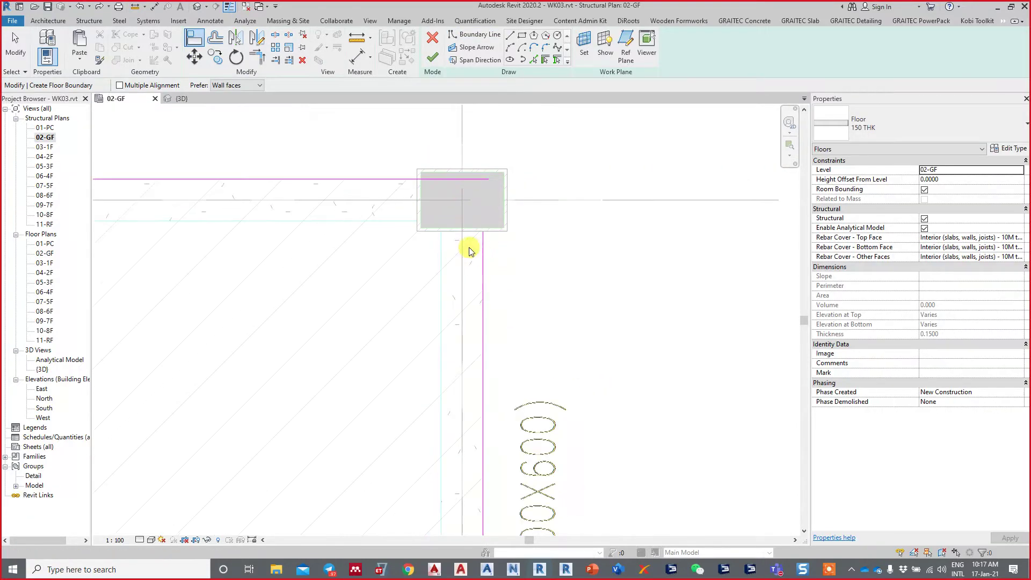
{"action": "key", "text": "Escape"}
{"action": "left_click", "coordinate": [417, 178]}
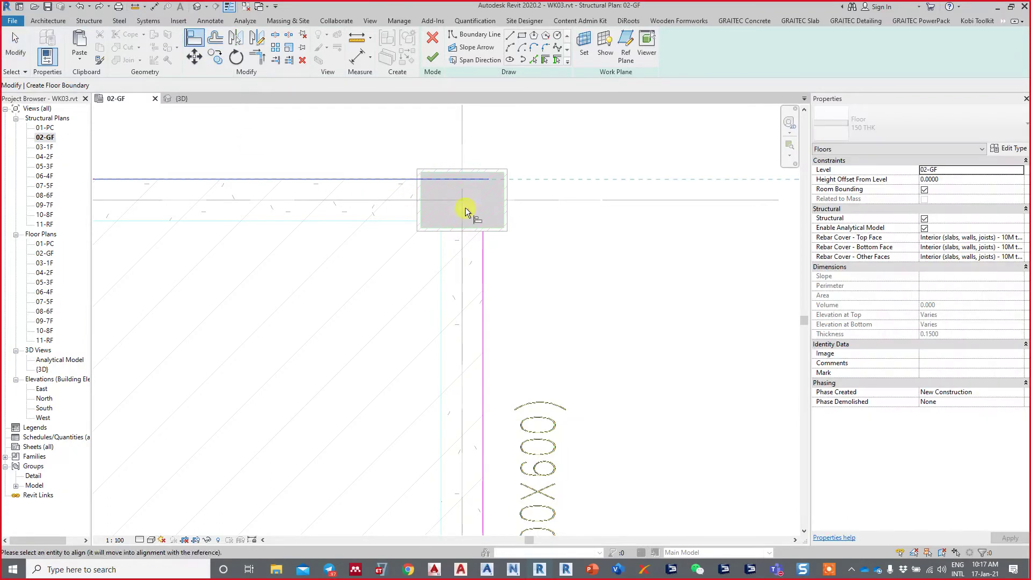
{"action": "left_click", "coordinate": [486, 235]}
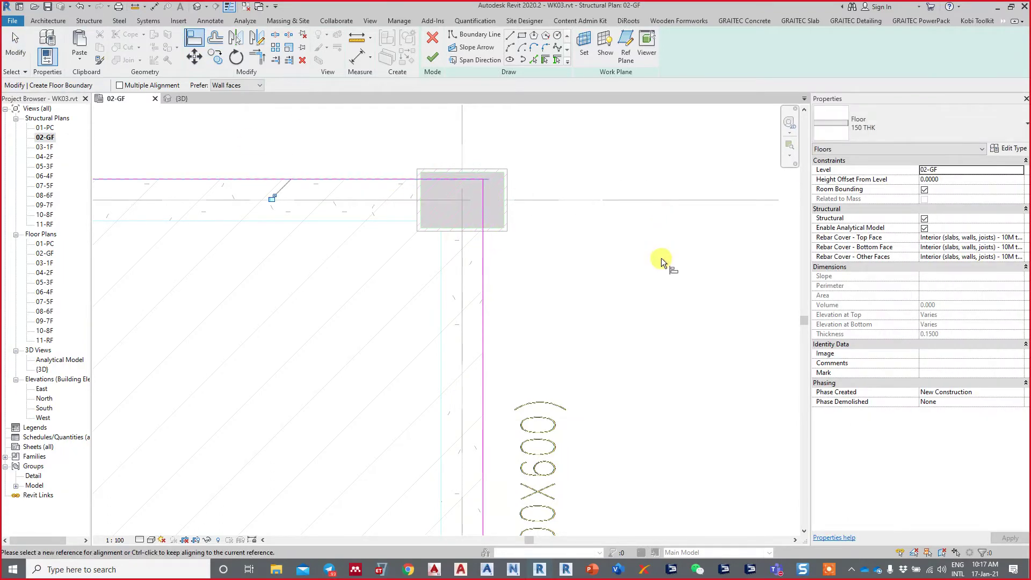
{"action": "middle_click_drag", "start_coordinate": [636, 243], "coordinate": [631, 214]}
{"action": "scroll", "coordinate": [547, 161], "scroll_direction": "up", "scroll_amount": 3}
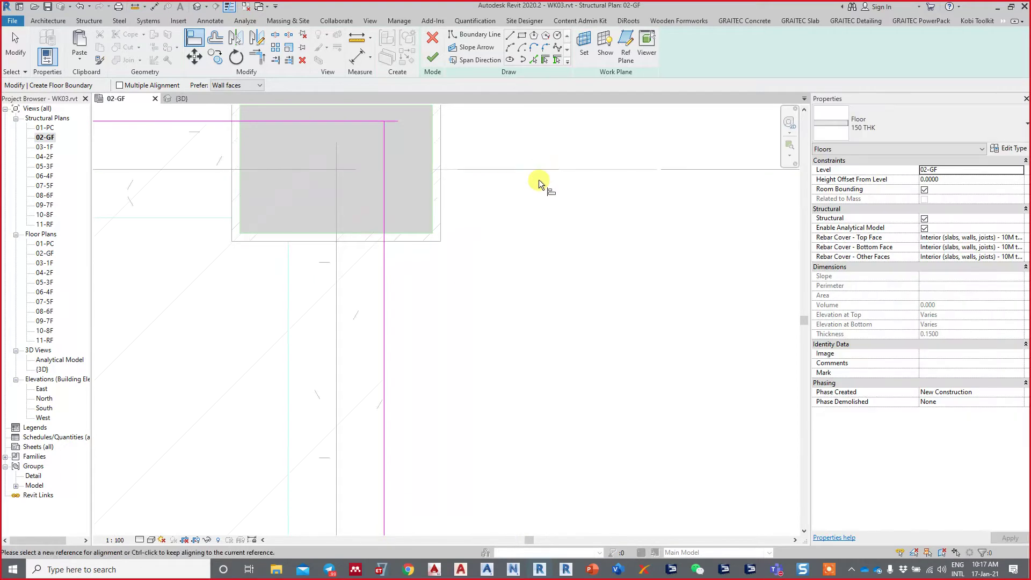
{"action": "key", "text": "Escape"}
Step: Trim the top and vertical boundary lines into one clean corner at the column
{"action": "middle_click_drag", "start_coordinate": [439, 193], "coordinate": [508, 214]}
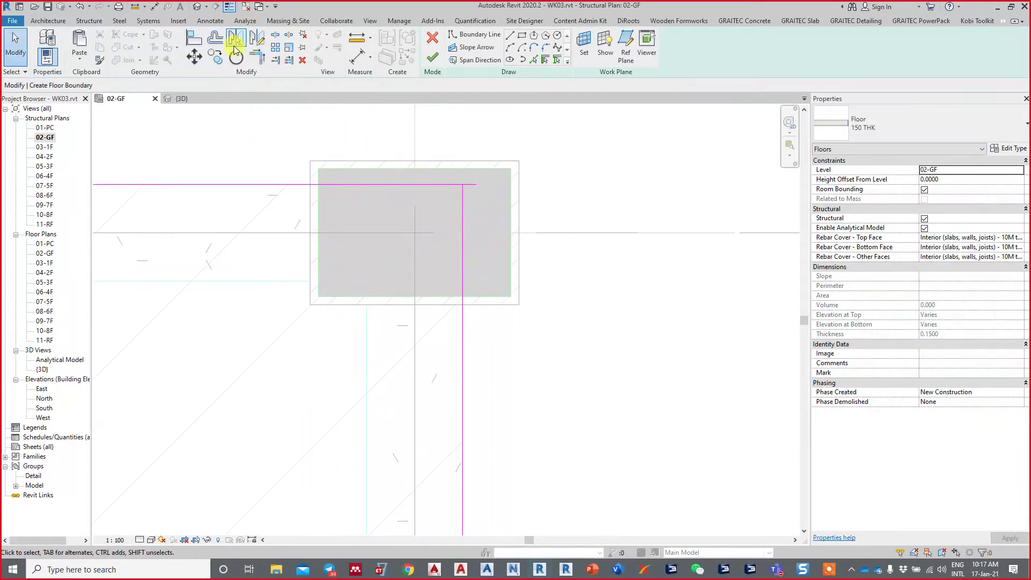
{"action": "key", "text": "t"}
{"action": "key", "text": "r"}
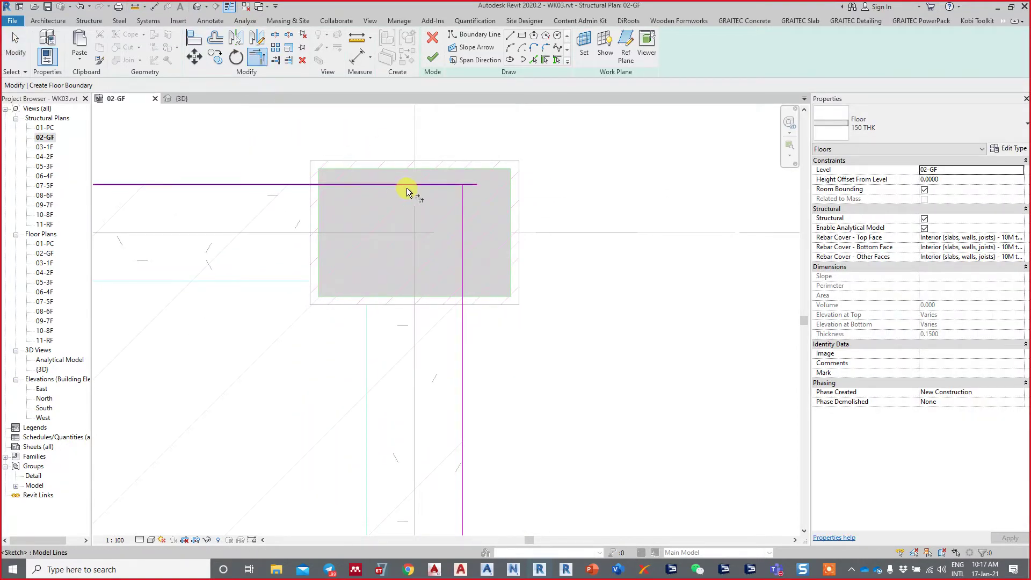
{"action": "left_click", "coordinate": [407, 185]}
{"action": "left_click", "coordinate": [468, 221]}
{"action": "key", "text": "Escape"}
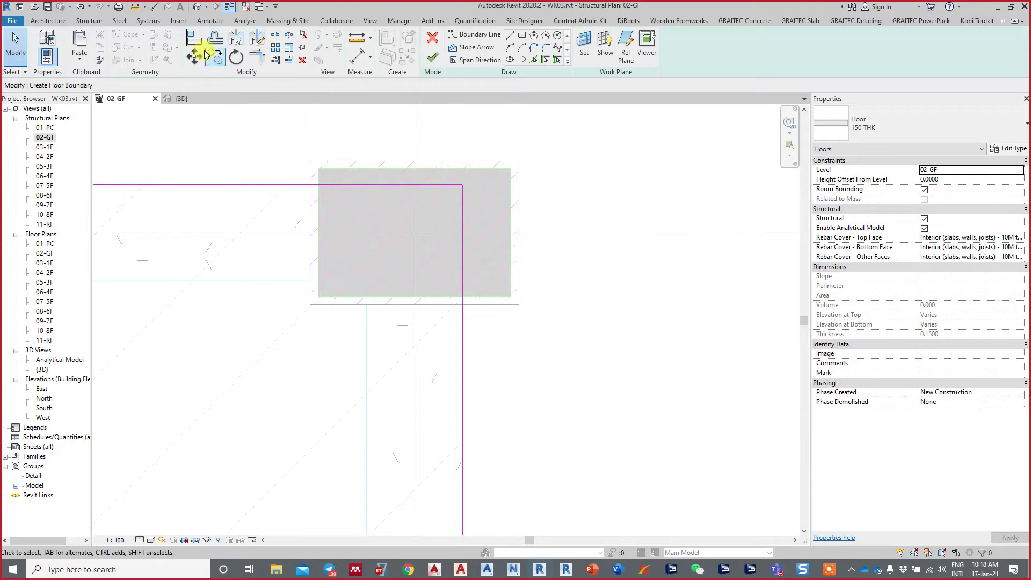
Step: Add a boundary line by picking the bottom beam BX6 edge in the right-hand bay
{"action": "left_click", "coordinate": [194, 38]}
{"action": "scroll", "coordinate": [572, 221], "scroll_direction": "down", "scroll_amount": 3}
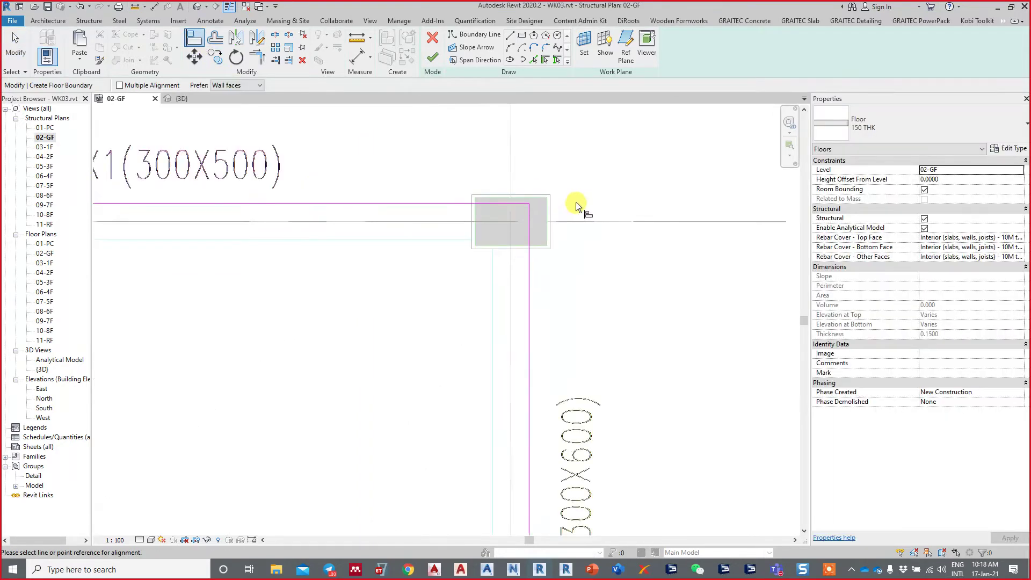
{"action": "scroll", "coordinate": [575, 201], "scroll_direction": "down", "scroll_amount": 3}
{"action": "middle_click_drag", "start_coordinate": [572, 322], "coordinate": [559, 169]}
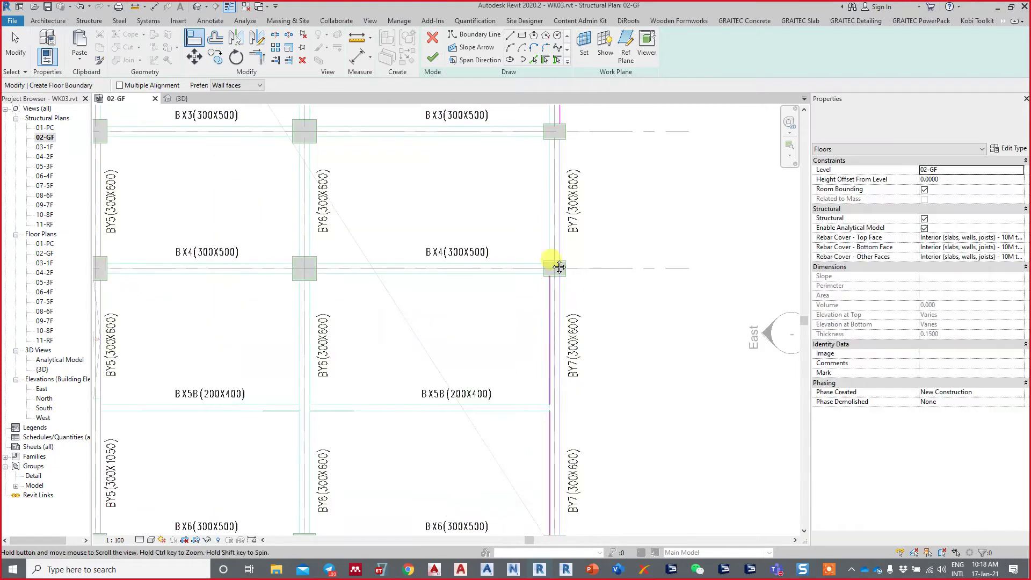
{"action": "middle_click_drag", "start_coordinate": [559, 267], "coordinate": [559, 157]}
{"action": "key", "text": "Escape"}
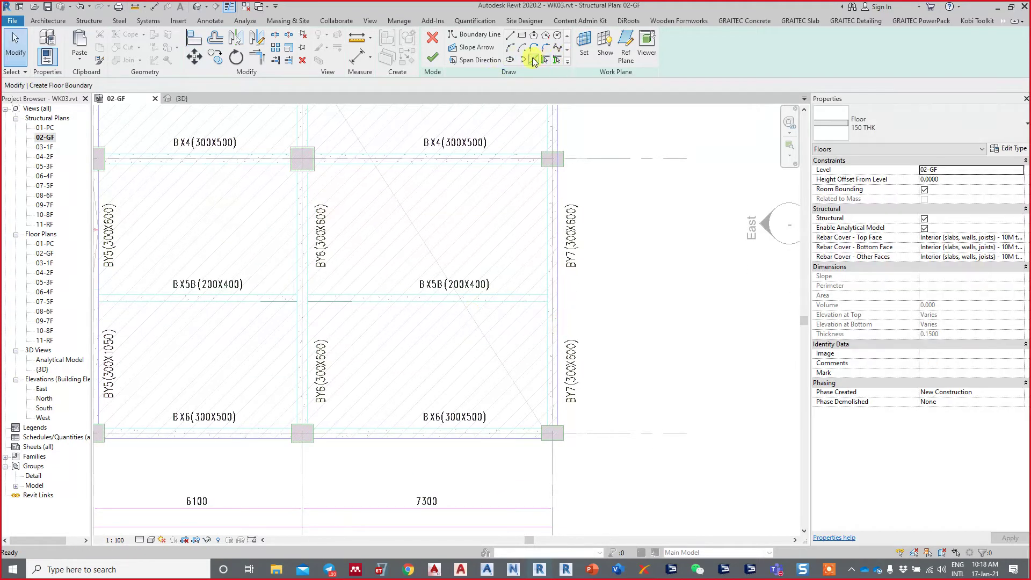
{"action": "left_click", "coordinate": [534, 60]}
{"action": "left_click", "coordinate": [504, 438]}
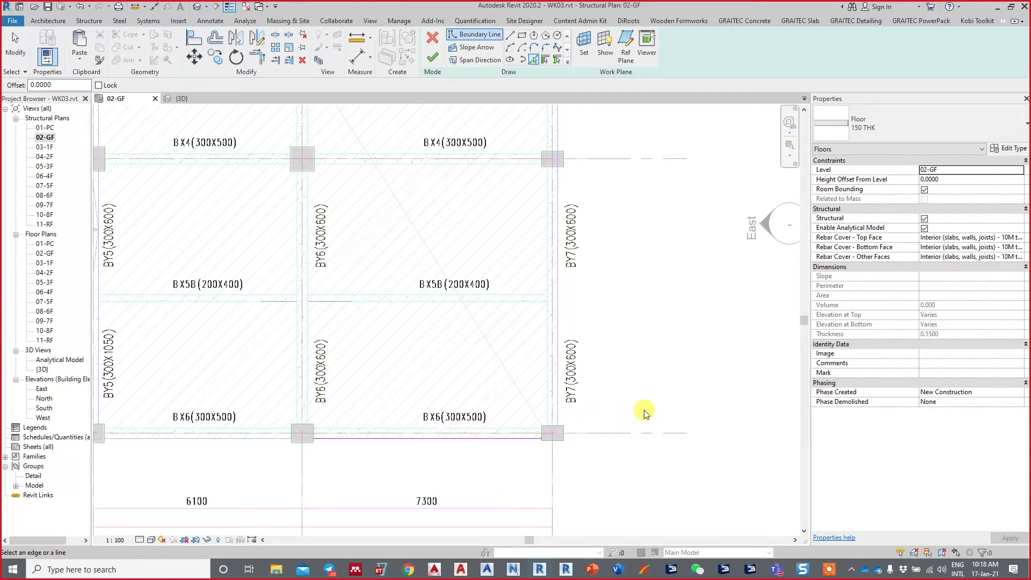
{"action": "key", "text": "Escape"}
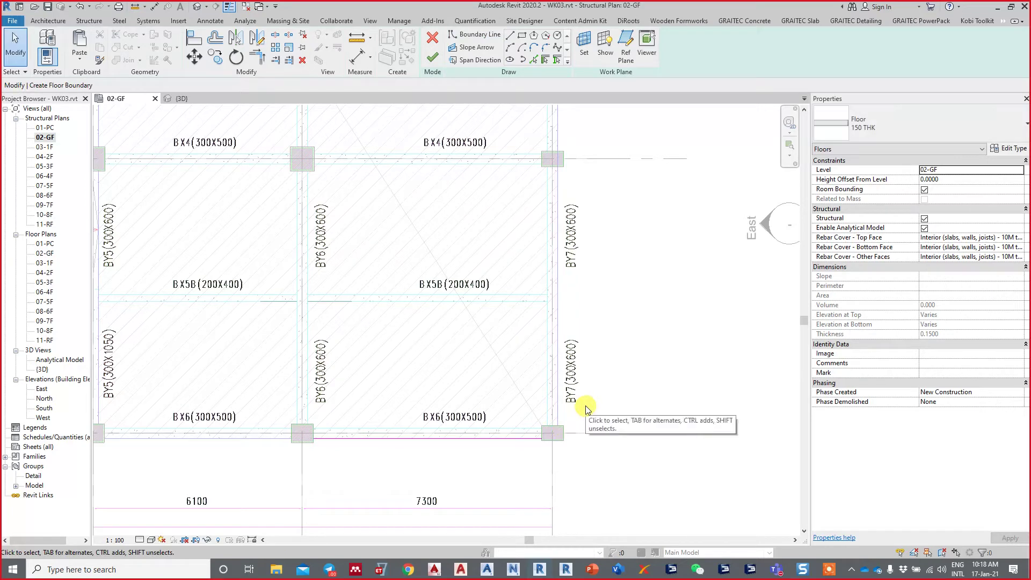
Step: Align the new BX6 boundary line to the bottom beam edge
{"action": "left_click", "coordinate": [189, 42]}
{"action": "left_click", "coordinate": [540, 442]}
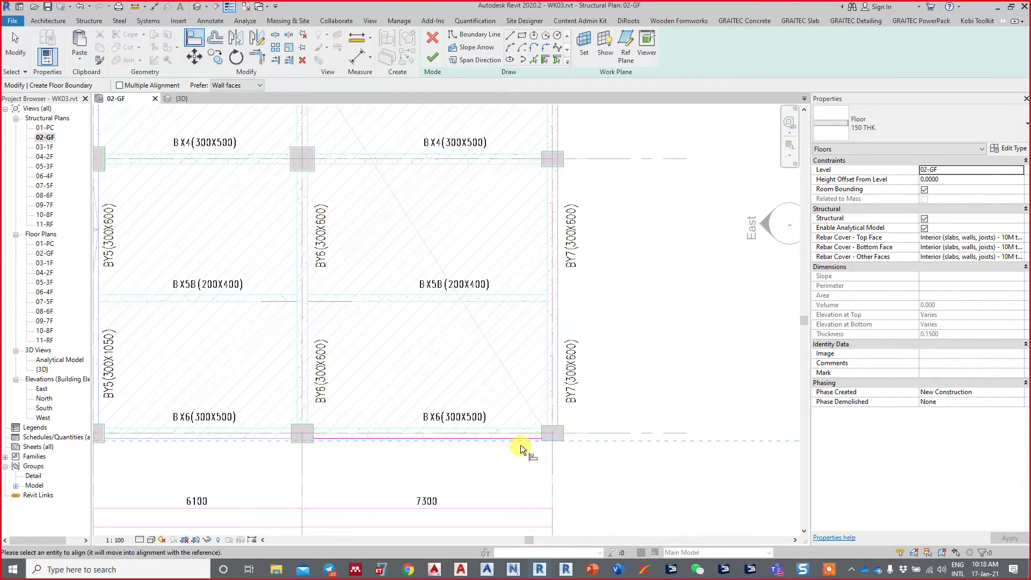
{"action": "left_click", "coordinate": [521, 446]}
{"action": "key", "text": "Escape"}
{"action": "key", "text": "Escape"}
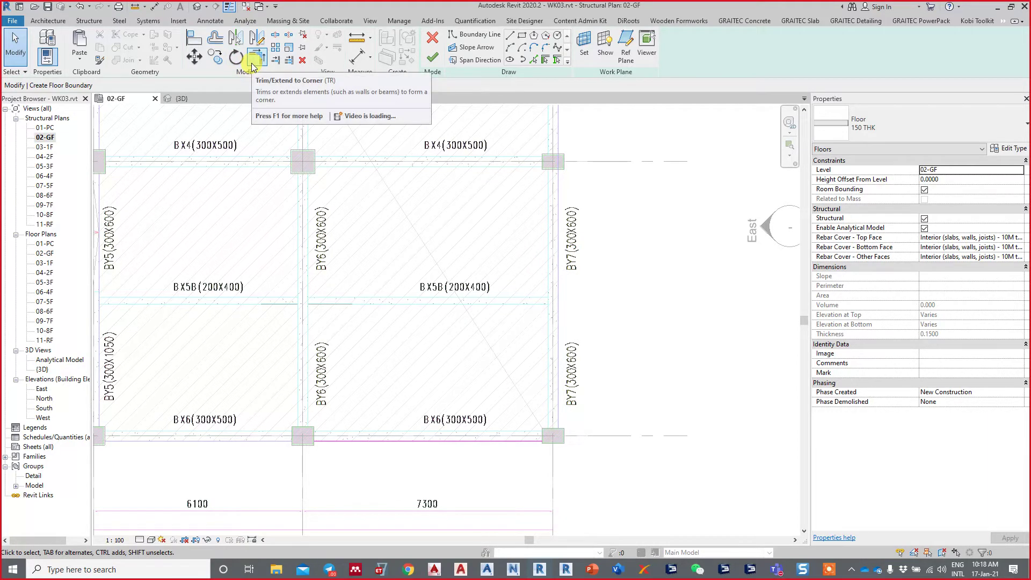
Step: Trim the right and bottom boundary lines so they meet in a corner
{"action": "left_click", "coordinate": [252, 63]}
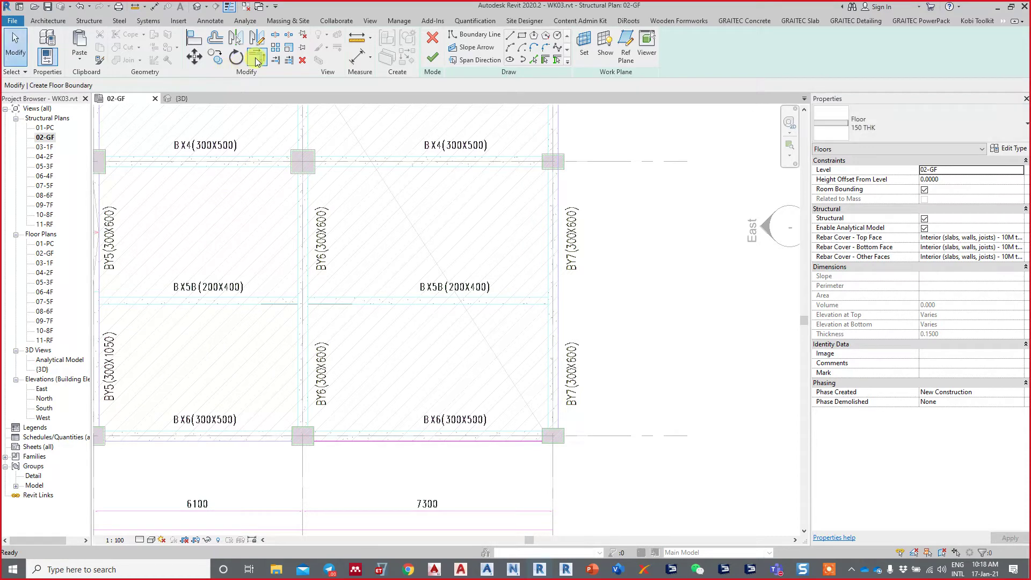
{"action": "scroll", "coordinate": [444, 288], "scroll_direction": "down", "scroll_amount": 1}
{"action": "scroll", "coordinate": [443, 288], "scroll_direction": "down", "scroll_amount": 1}
{"action": "mouse_move", "coordinate": [460, 270]}
{"action": "middle_mouse_down"}
{"action": "mouse_move", "coordinate": [472, 407]}
{"action": "mouse_move", "coordinate": [509, 298]}
{"action": "middle_mouse_up"}
{"action": "left_click", "coordinate": [514, 227]}
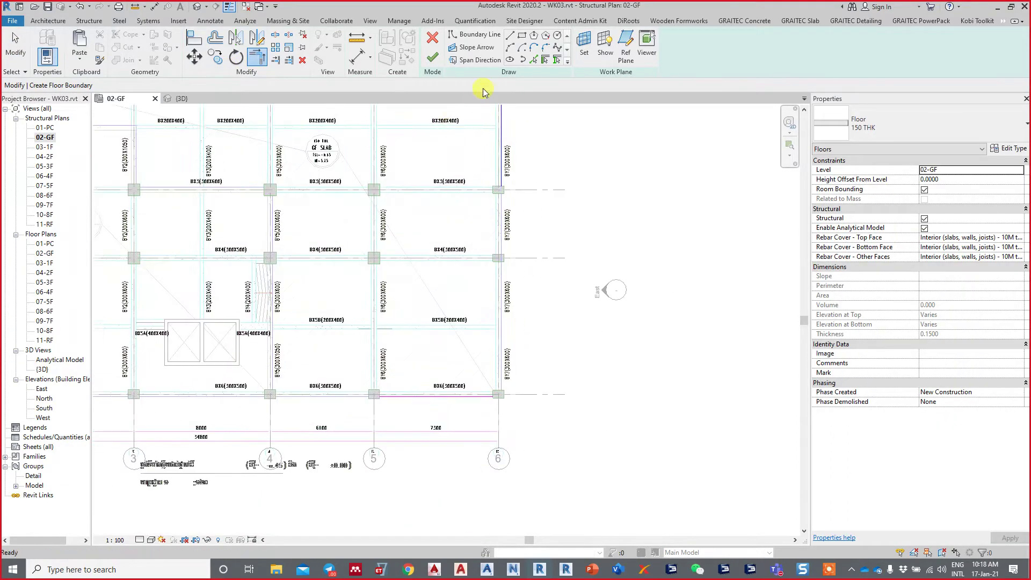
{"action": "left_click", "coordinate": [472, 388]}
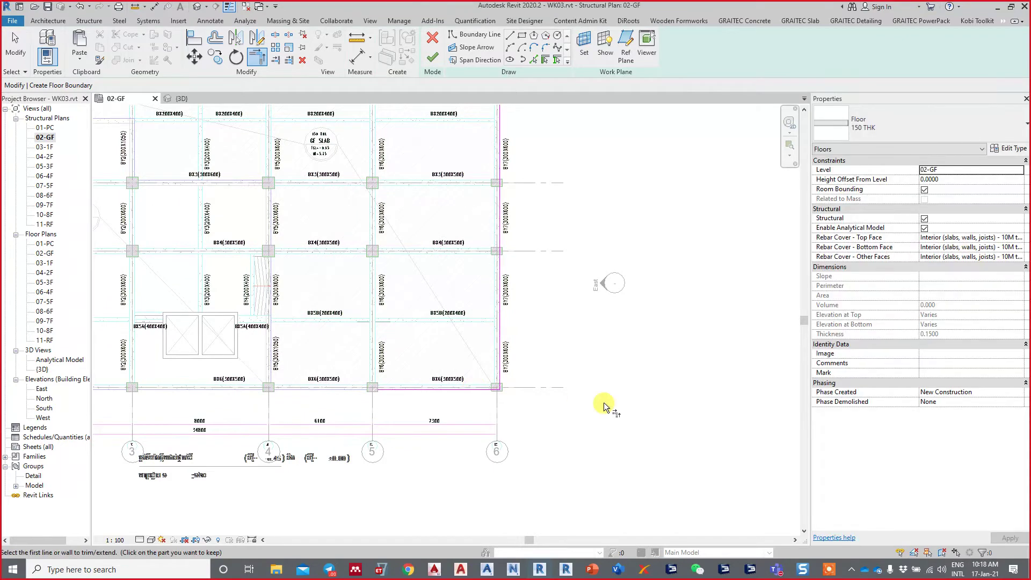
{"action": "scroll", "coordinate": [571, 357], "scroll_direction": "up", "scroll_amount": 1}
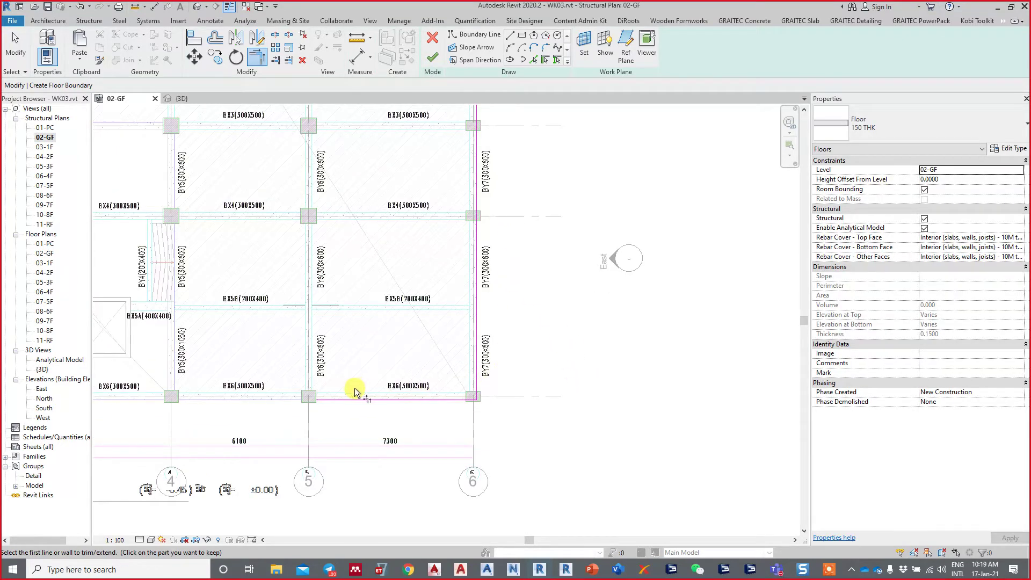
{"action": "middle_click_drag", "start_coordinate": [306, 410], "coordinate": [691, 410]}
{"action": "scroll", "coordinate": [517, 426], "scroll_direction": "down", "scroll_amount": 1}
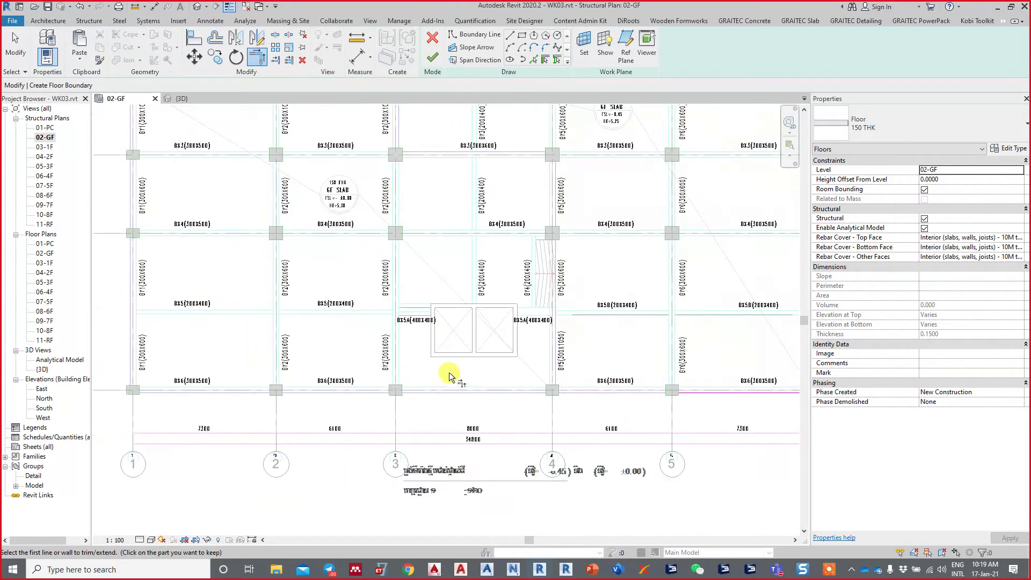
{"action": "scroll", "coordinate": [424, 365], "scroll_direction": "down", "scroll_amount": 2}
{"action": "scroll", "coordinate": [400, 359], "scroll_direction": "down", "scroll_amount": 1}
{"action": "key", "text": "Escape"}
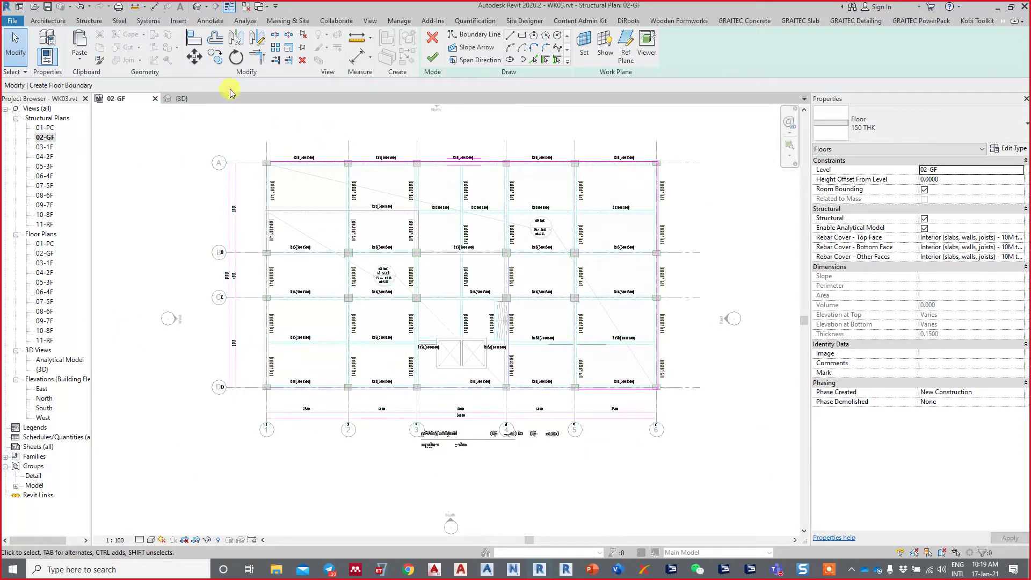
Step: Add boundary lines along grid 1 and the grid D beam
{"action": "left_click", "coordinate": [537, 60]}
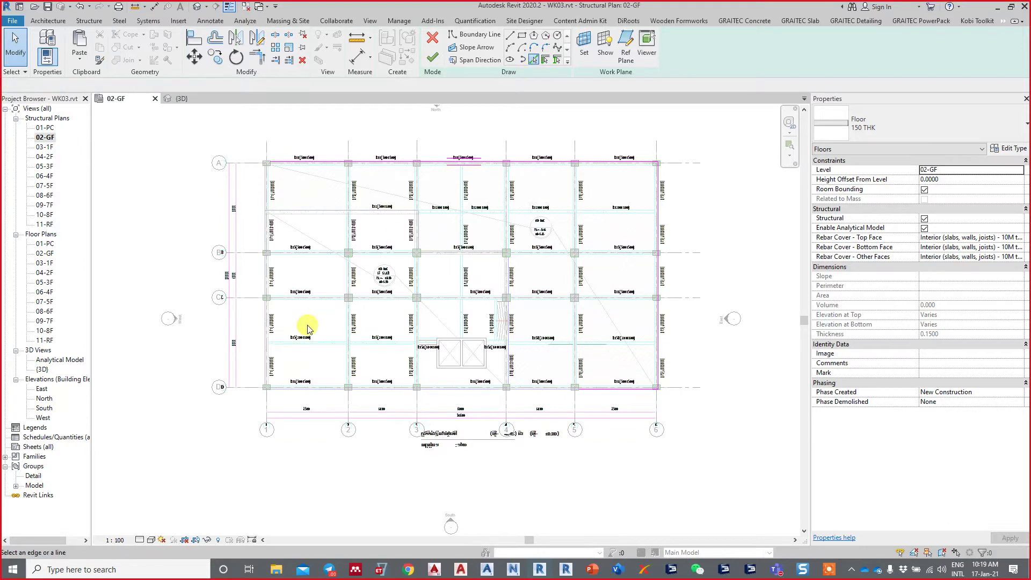
{"action": "left_click", "coordinate": [266, 334]}
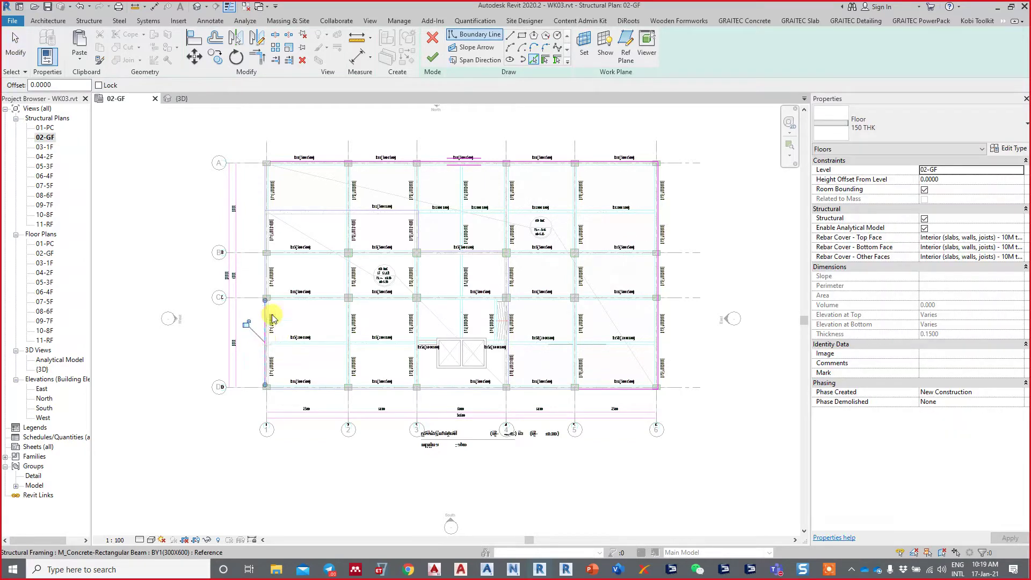
{"action": "left_click", "coordinate": [379, 387]}
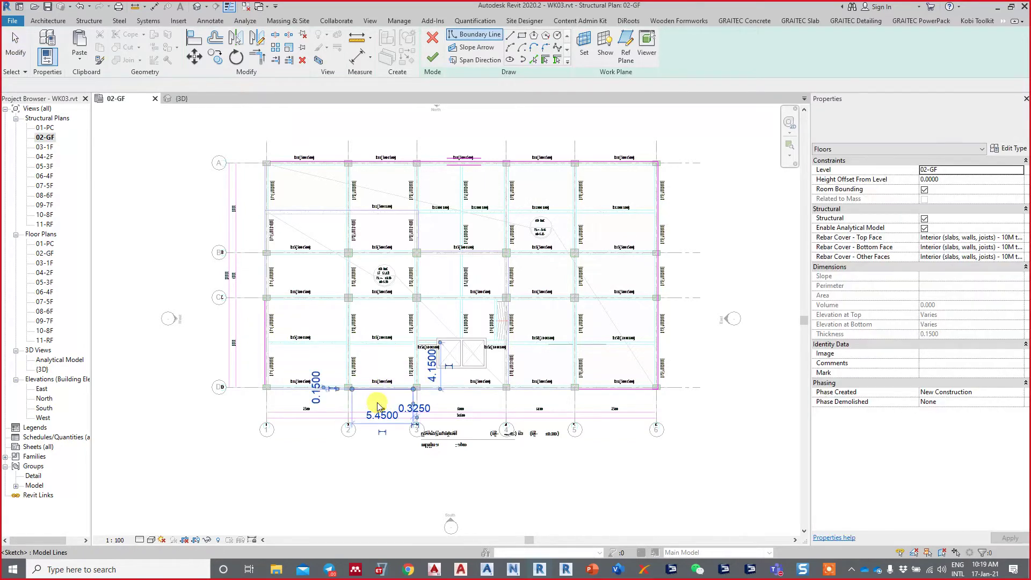
{"action": "key", "text": "Escape"}
{"action": "key", "text": "Escape"}
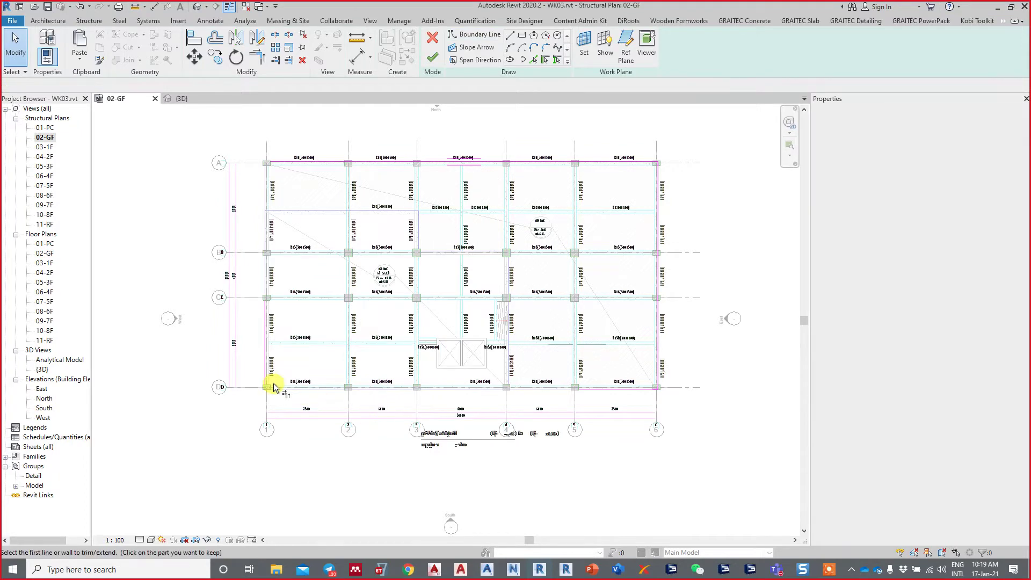
Step: Trim the grid 1 line into corners with the grid D and top lines, then select all boundary lines
{"action": "key", "text": "t"}
{"action": "key", "text": "r"}
{"action": "left_click", "coordinate": [267, 376]}
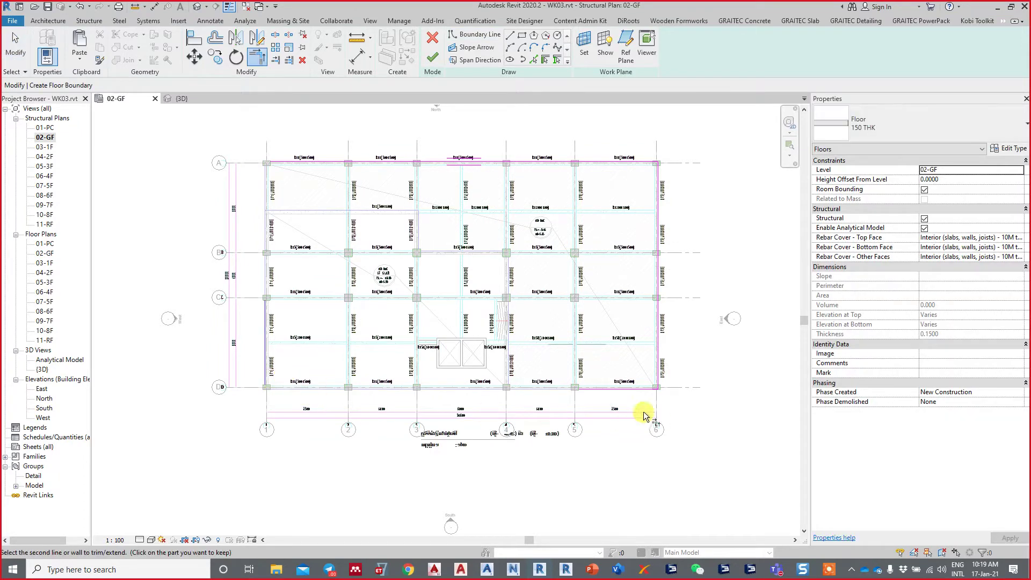
{"action": "left_click", "coordinate": [626, 388]}
{"action": "left_click", "coordinate": [266, 310]}
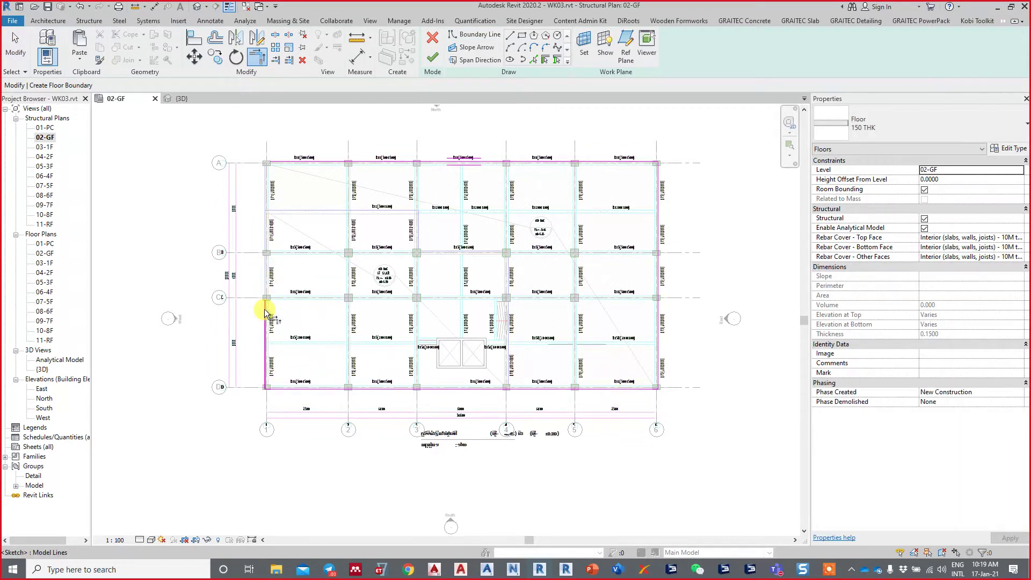
{"action": "left_click", "coordinate": [299, 163]}
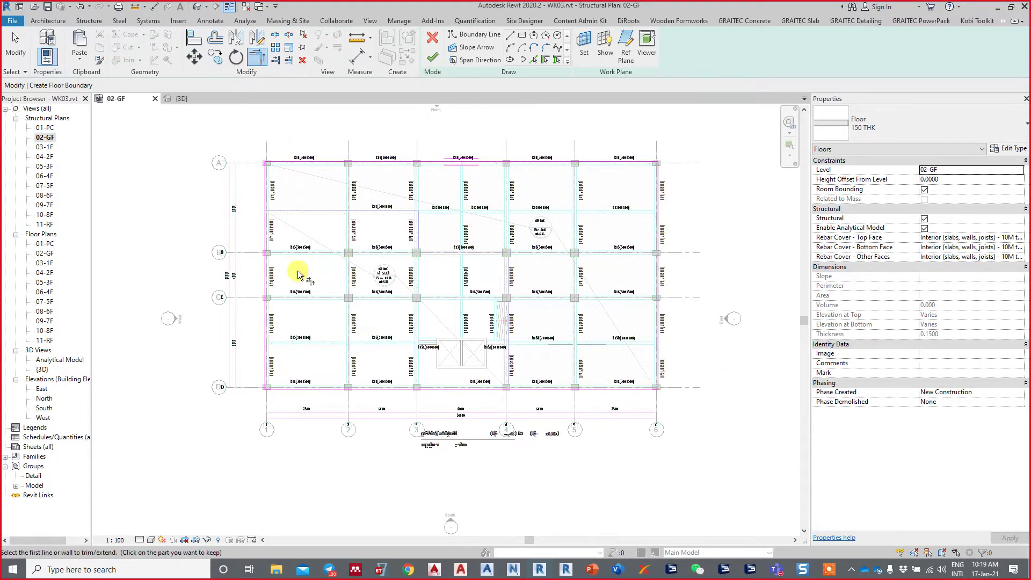
{"action": "key", "text": "Escape"}
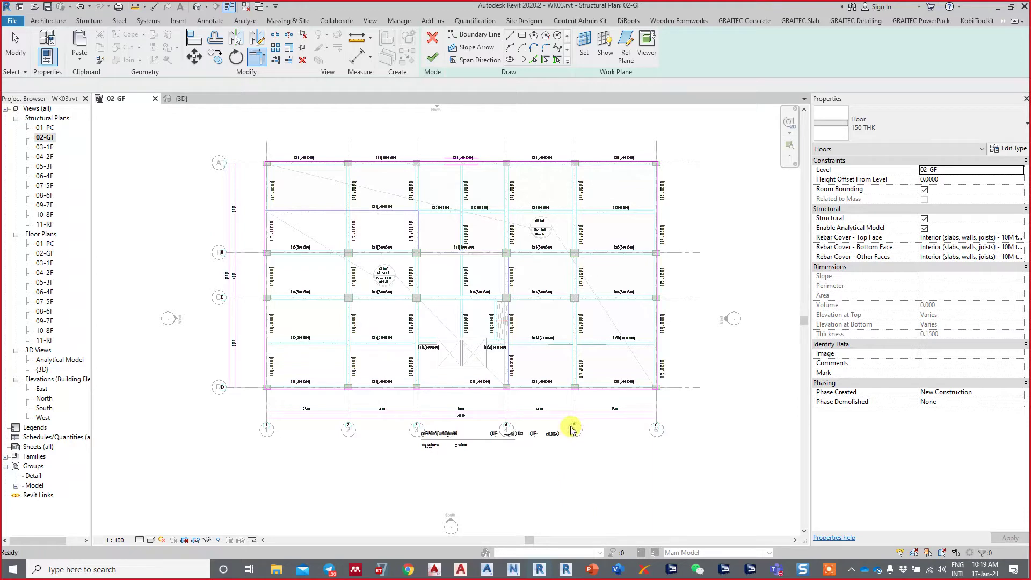
{"action": "left_click_drag", "start_coordinate": [235, 132], "coordinate": [715, 419]}
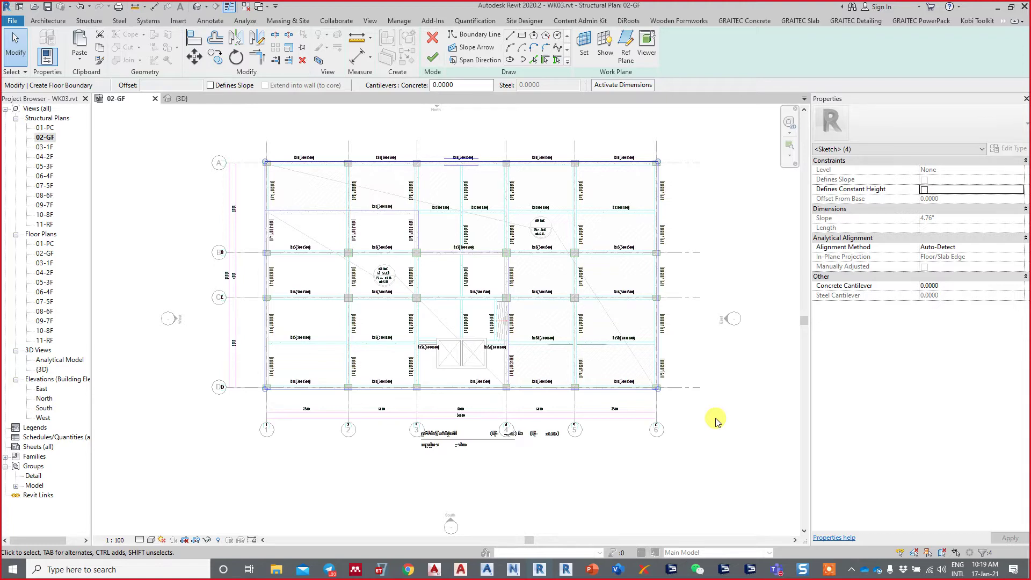
{"action": "left_click", "coordinate": [714, 419]}
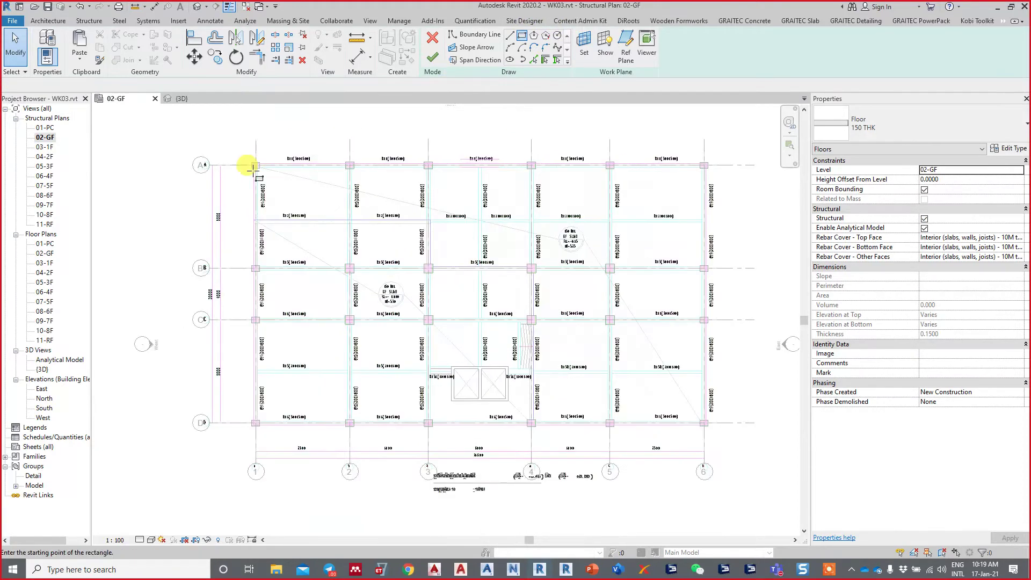
{"action": "scroll", "coordinate": [241, 158], "scroll_direction": "up", "scroll_amount": 5}
{"action": "scroll", "coordinate": [169, 185], "scroll_direction": "up", "scroll_amount": 5}
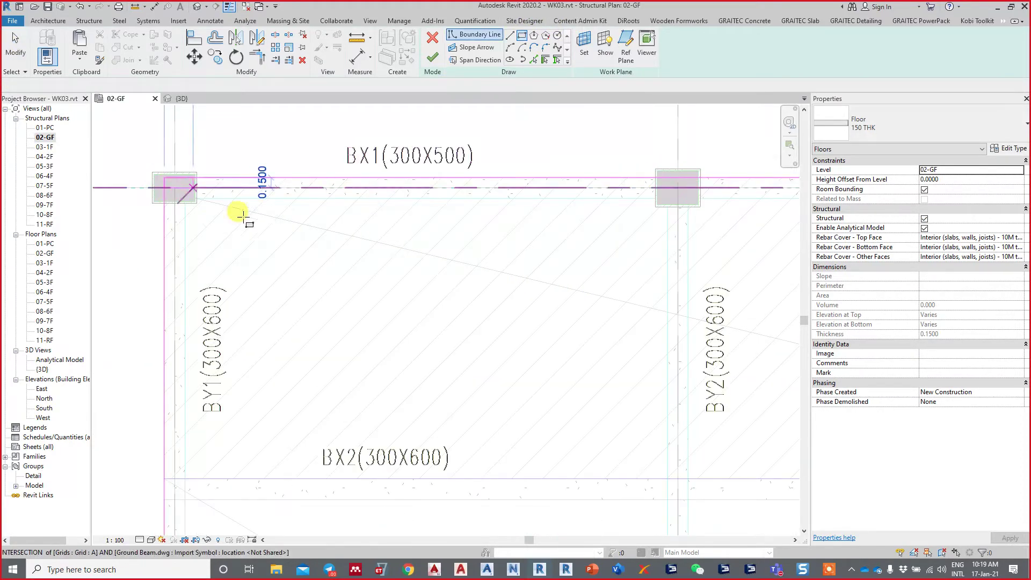
{"action": "scroll", "coordinate": [268, 236], "scroll_direction": "down", "scroll_amount": 5}
{"action": "scroll", "coordinate": [429, 284], "scroll_direction": "down", "scroll_amount": 3}
{"action": "middle_click_drag", "start_coordinate": [529, 325], "coordinate": [346, 161]}
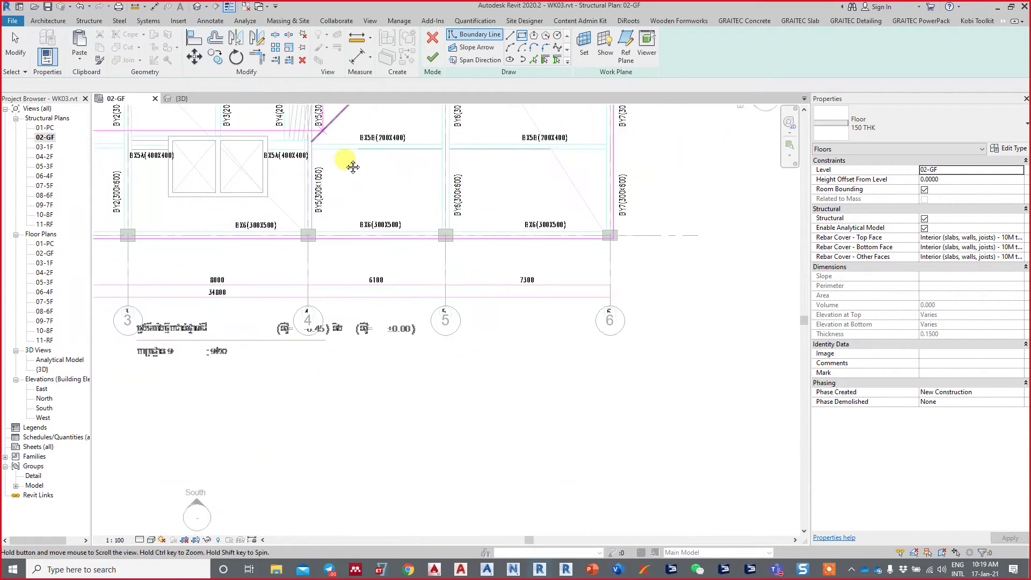
{"action": "scroll", "coordinate": [612, 233], "scroll_direction": "up", "scroll_amount": 3}
{"action": "left_click", "coordinate": [613, 238]}
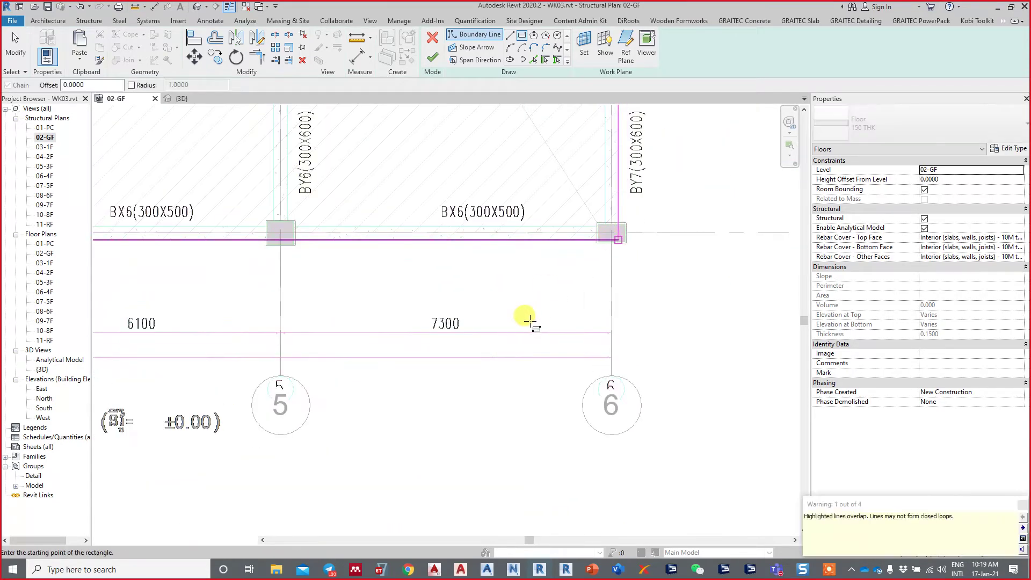
{"action": "scroll", "coordinate": [601, 354], "scroll_direction": "down", "scroll_amount": 3}
{"action": "scroll", "coordinate": [579, 338], "scroll_direction": "down", "scroll_amount": 3}
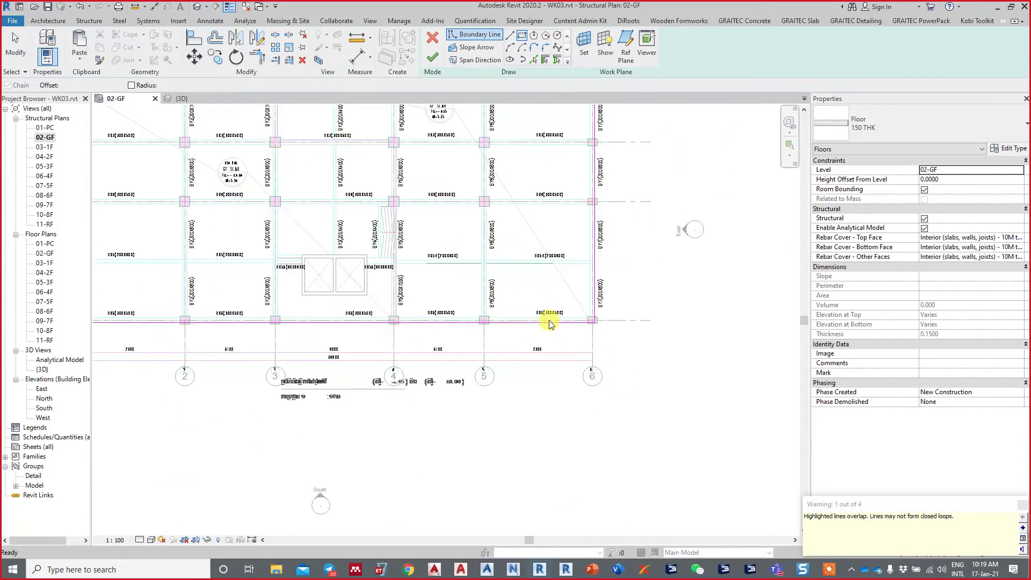
{"action": "scroll", "coordinate": [376, 220], "scroll_direction": "down", "scroll_amount": 3}
{"action": "key", "text": "Escape"}
{"action": "left_click_drag", "start_coordinate": [397, 196], "coordinate": [621, 384]}
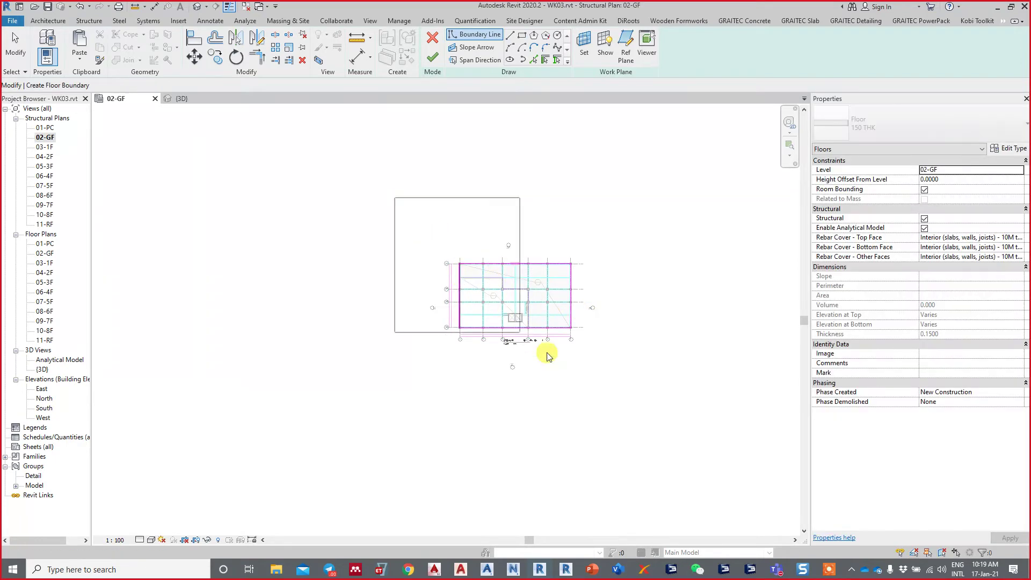
{"action": "scroll", "coordinate": [488, 252], "scroll_direction": "up", "scroll_amount": 3}
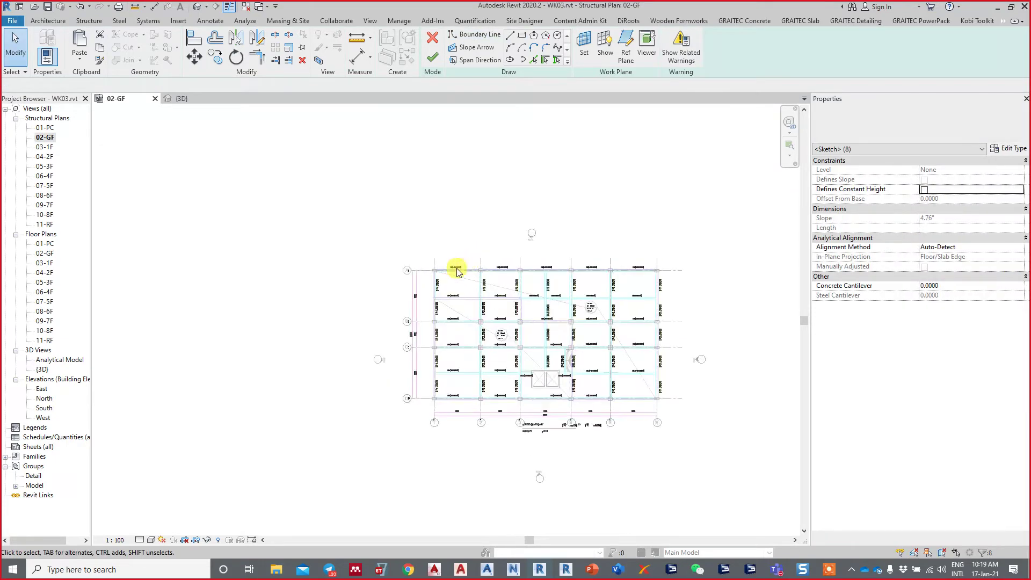
{"action": "scroll", "coordinate": [473, 258], "scroll_direction": "up", "scroll_amount": 3}
{"action": "scroll", "coordinate": [395, 278], "scroll_direction": "up", "scroll_amount": 3}
{"action": "key", "text": "Escape"}
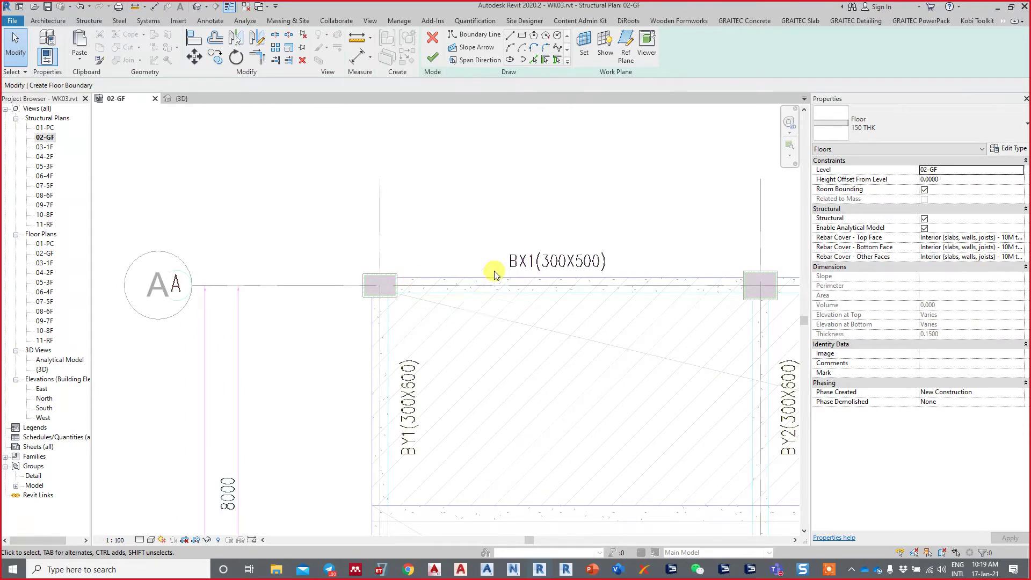
Step: Zoom in on the top-left column where beam BX1 starts
{"action": "middle_click_drag", "start_coordinate": [491, 269], "coordinate": [466, 244]}
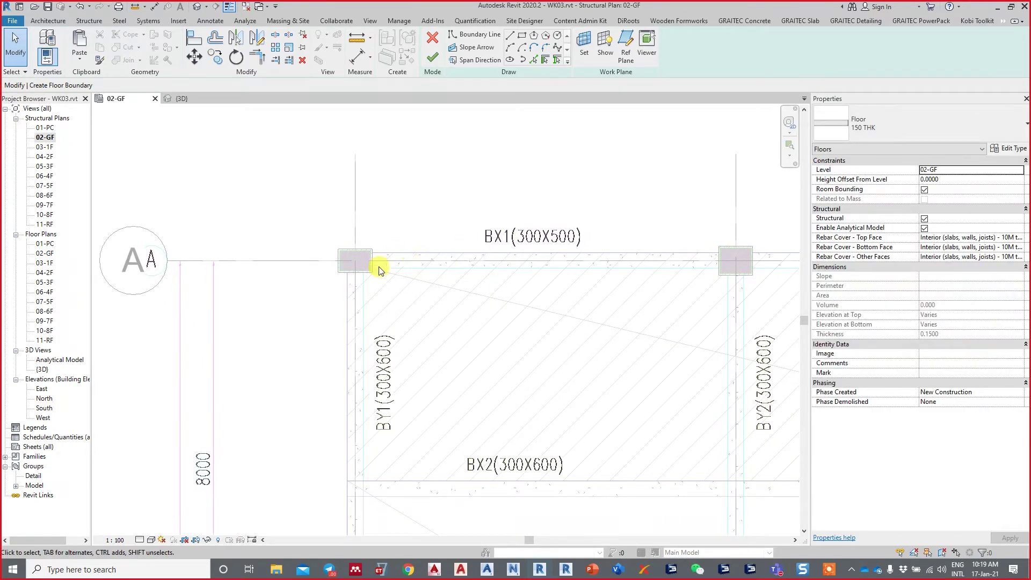
{"action": "scroll", "coordinate": [378, 269], "scroll_direction": "up", "scroll_amount": 2}
{"action": "scroll", "coordinate": [366, 268], "scroll_direction": "up", "scroll_amount": 2}
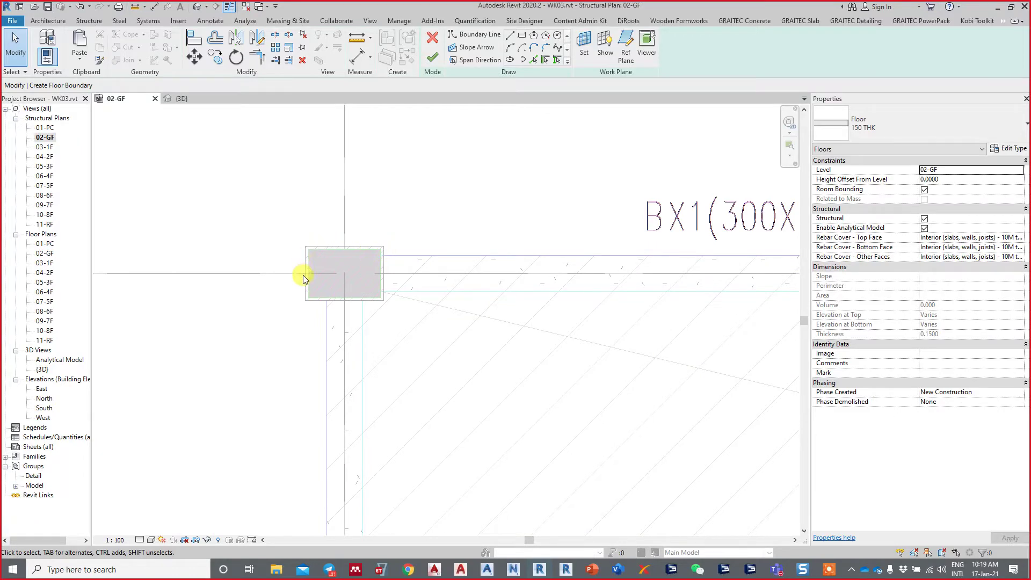
{"action": "scroll", "coordinate": [339, 309], "scroll_direction": "up", "scroll_amount": 2}
{"action": "middle_click_drag", "start_coordinate": [341, 317], "coordinate": [352, 279]}
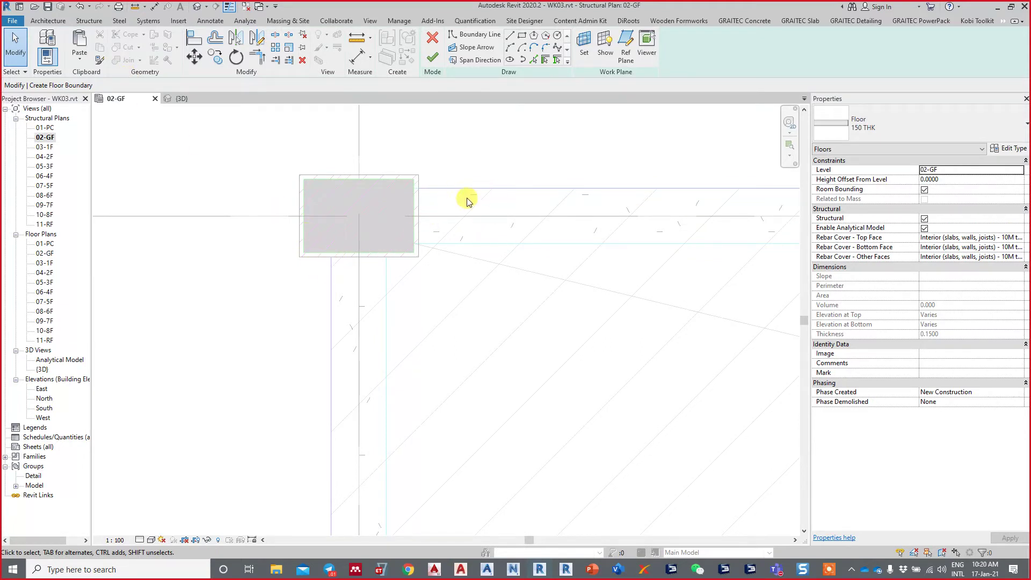
{"action": "scroll", "coordinate": [457, 188], "scroll_direction": "up", "scroll_amount": 3}
{"action": "scroll", "coordinate": [490, 250], "scroll_direction": "up", "scroll_amount": 2}
{"action": "scroll", "coordinate": [552, 246], "scroll_direction": "up", "scroll_amount": 2}
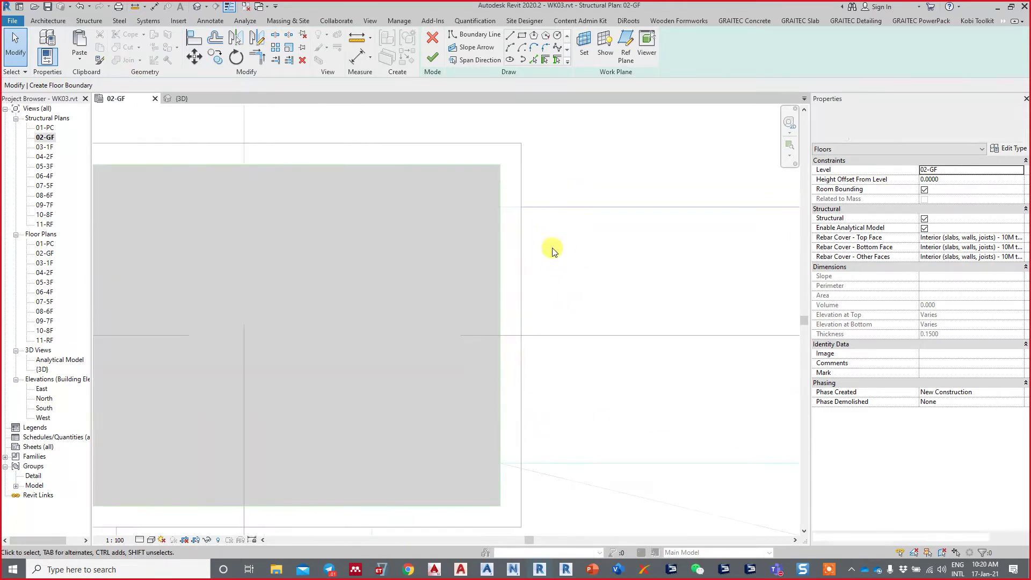
{"action": "scroll", "coordinate": [554, 211], "scroll_direction": "up", "scroll_amount": 1}
{"action": "mouse_move", "coordinate": [555, 211]}
{"action": "middle_mouse_down"}
{"action": "mouse_move", "coordinate": [548, 241]}
{"action": "mouse_move", "coordinate": [521, 243]}
{"action": "middle_mouse_up"}
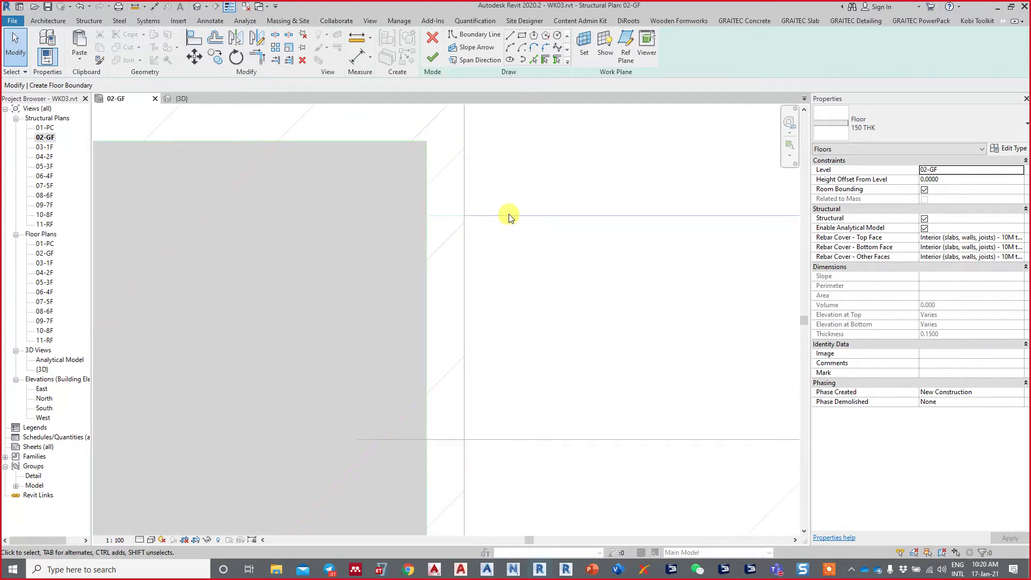
{"action": "scroll", "coordinate": [674, 225], "scroll_direction": "down", "scroll_amount": 1}
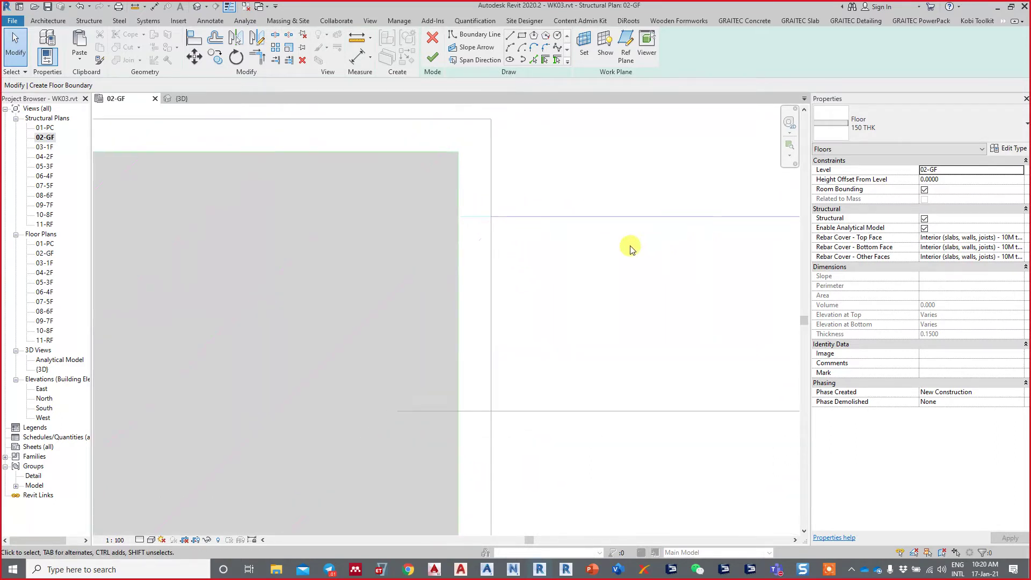
{"action": "scroll", "coordinate": [545, 214], "scroll_direction": "down", "scroll_amount": 1}
{"action": "scroll", "coordinate": [499, 201], "scroll_direction": "down", "scroll_amount": 3}
{"action": "scroll", "coordinate": [386, 202], "scroll_direction": "down", "scroll_amount": 2}
{"action": "scroll", "coordinate": [389, 208], "scroll_direction": "down", "scroll_amount": 1}
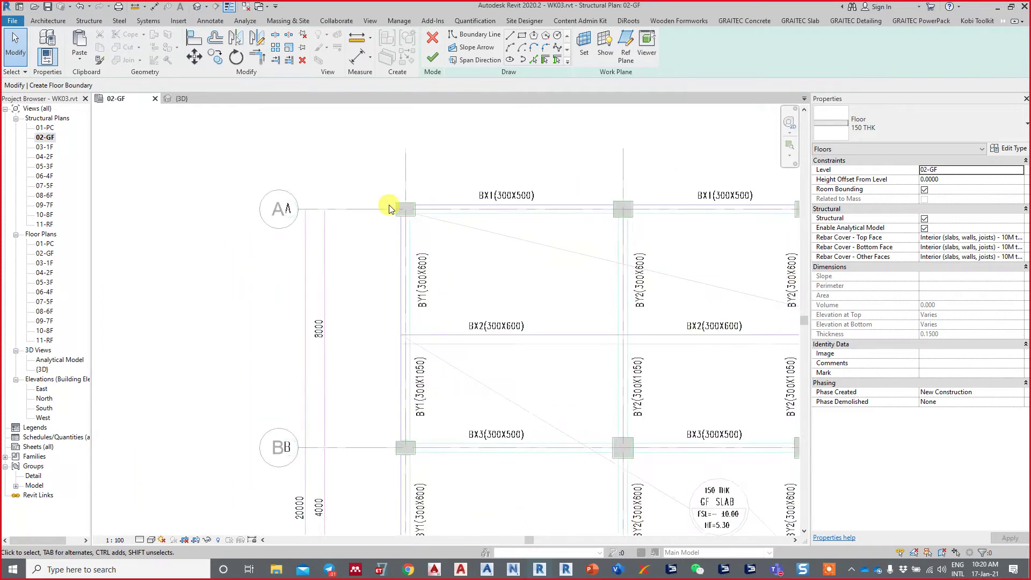
{"action": "scroll", "coordinate": [494, 288], "scroll_direction": "down", "scroll_amount": 2}
{"action": "scroll", "coordinate": [421, 242], "scroll_direction": "down", "scroll_amount": 1}
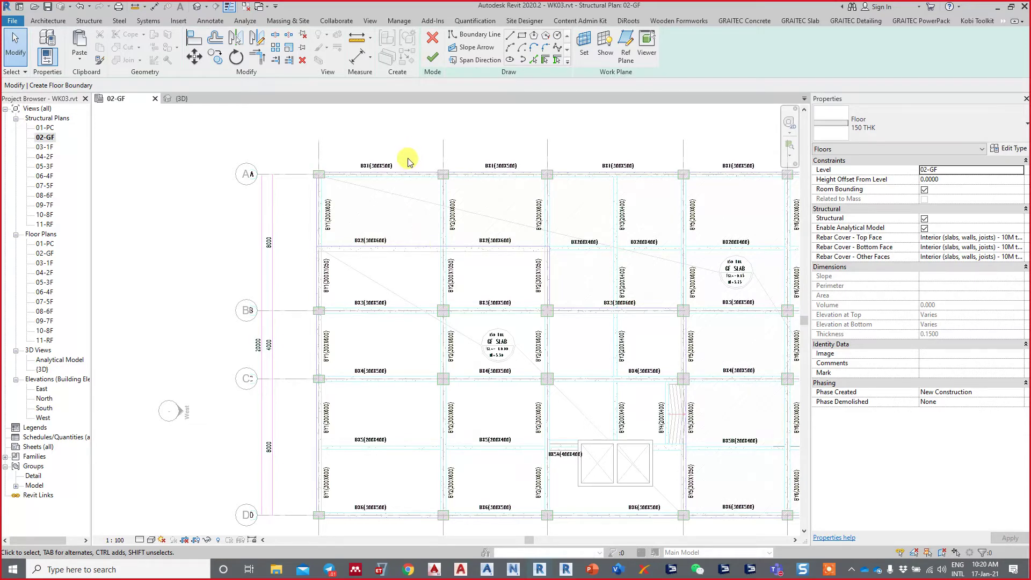
{"action": "scroll", "coordinate": [391, 221], "scroll_direction": "up", "scroll_amount": 2}
{"action": "scroll", "coordinate": [364, 220], "scroll_direction": "up", "scroll_amount": 1}
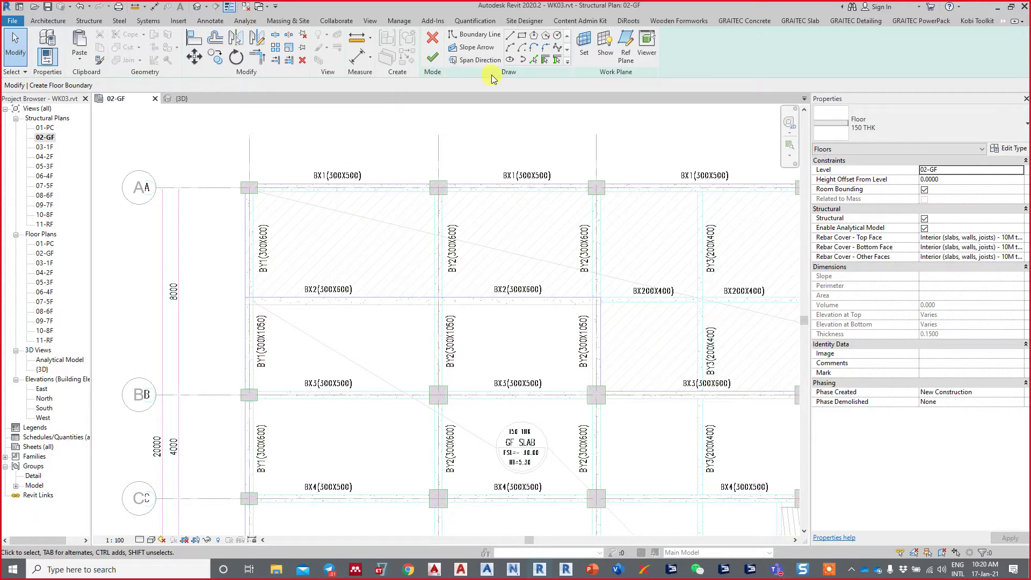
Step: Choose the Rectangle boundary tool, then cancel back to plain selection
{"action": "left_click", "coordinate": [522, 39]}
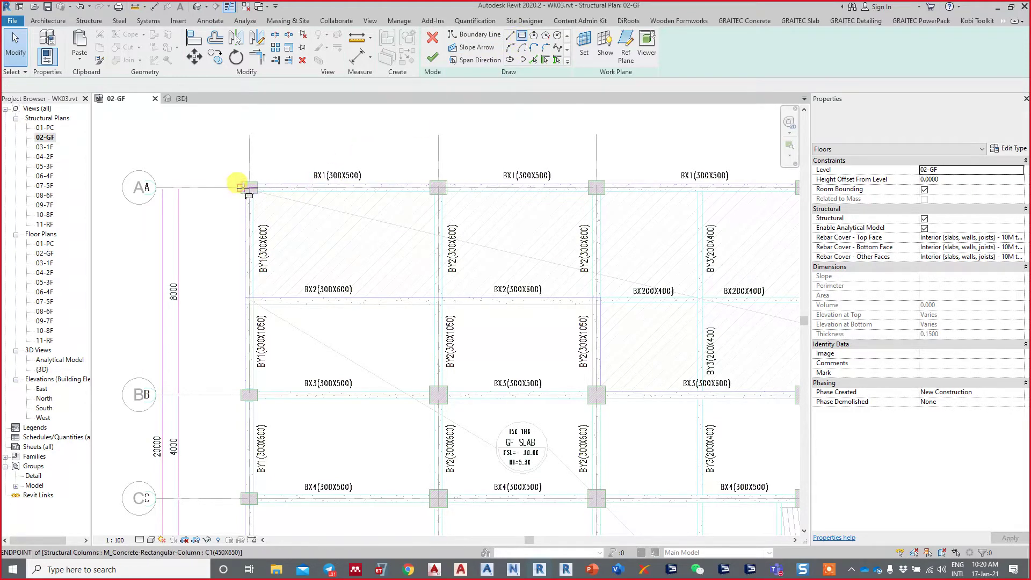
{"action": "scroll", "coordinate": [250, 183], "scroll_direction": "up", "scroll_amount": 2}
{"action": "scroll", "coordinate": [250, 185], "scroll_direction": "up", "scroll_amount": 3}
{"action": "key", "text": "Escape"}
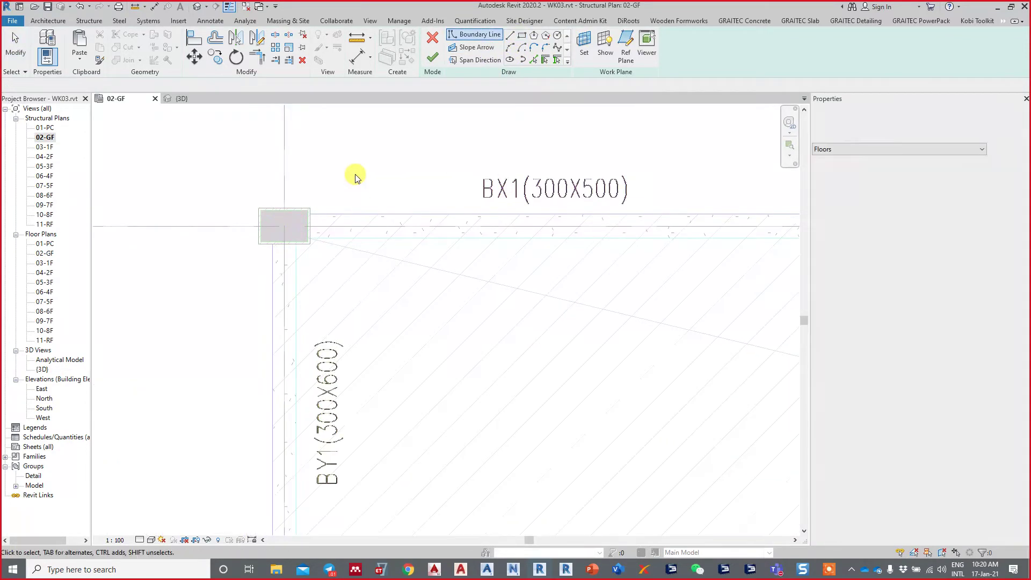
{"action": "key", "text": "Escape"}
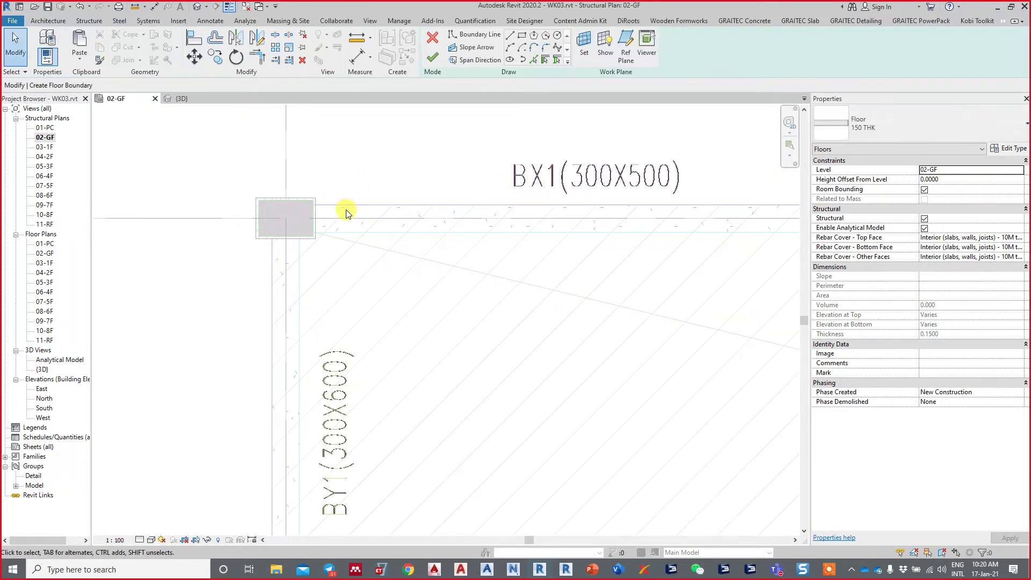
{"action": "scroll", "coordinate": [343, 214], "scroll_direction": "up", "scroll_amount": 1}
Step: Place a horizontal reference plane along beam BX1 and a vertical one at the column
{"action": "key", "text": "r"}
{"action": "key", "text": "p"}
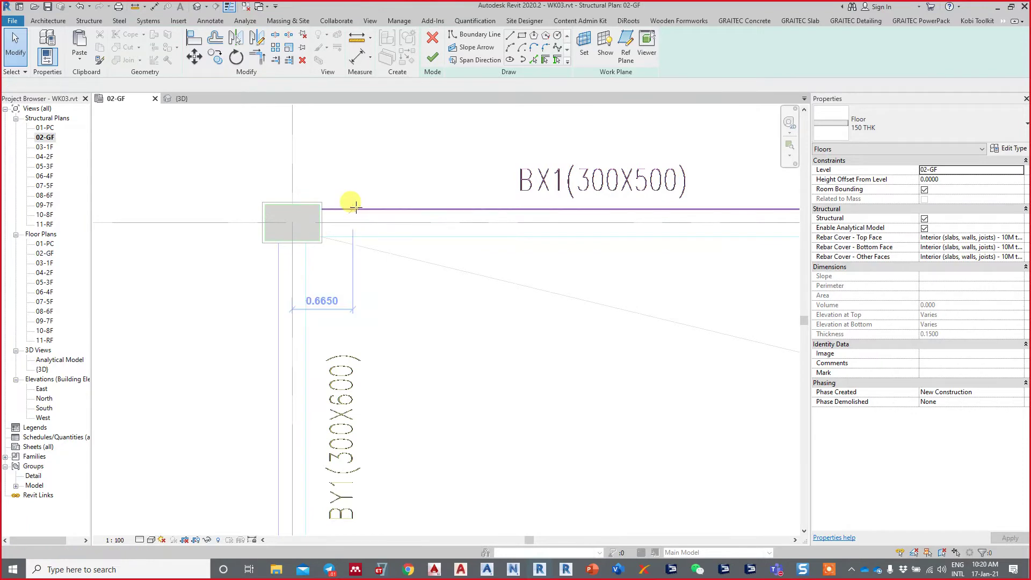
{"action": "left_click", "coordinate": [143, 208]}
{"action": "left_click", "coordinate": [278, 282]}
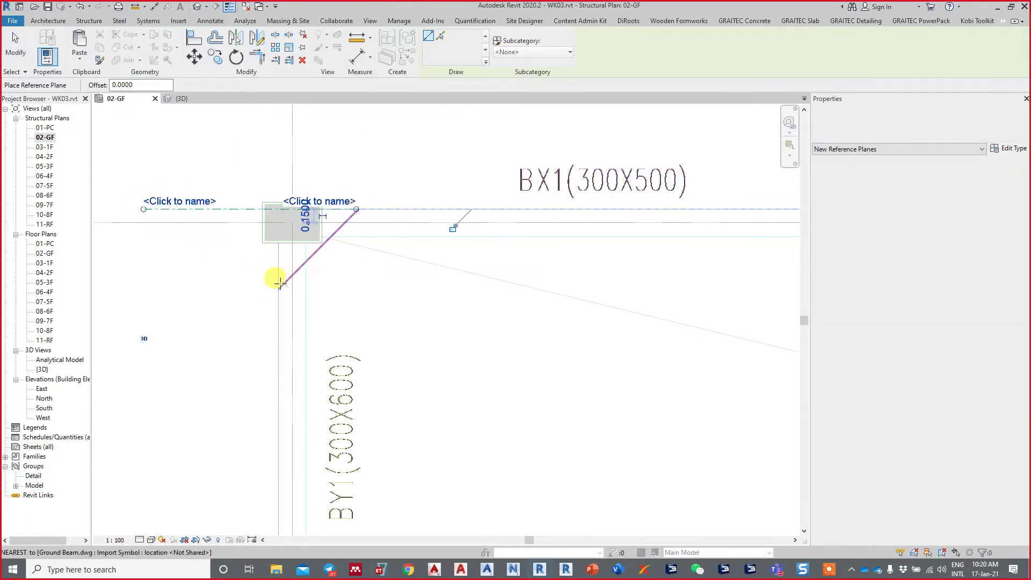
{"action": "left_click", "coordinate": [278, 156]}
{"action": "key", "text": "Escape"}
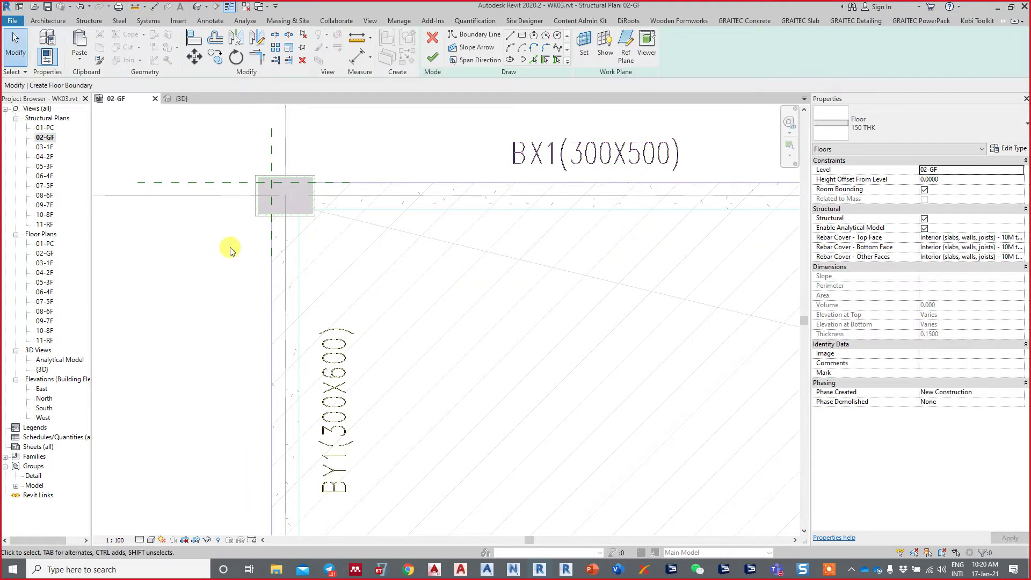
Step: Sketch a rectangular slab boundary from the top-left column corner to the grid-6 column
{"action": "scroll", "coordinate": [282, 169], "scroll_direction": "down", "scroll_amount": 3}
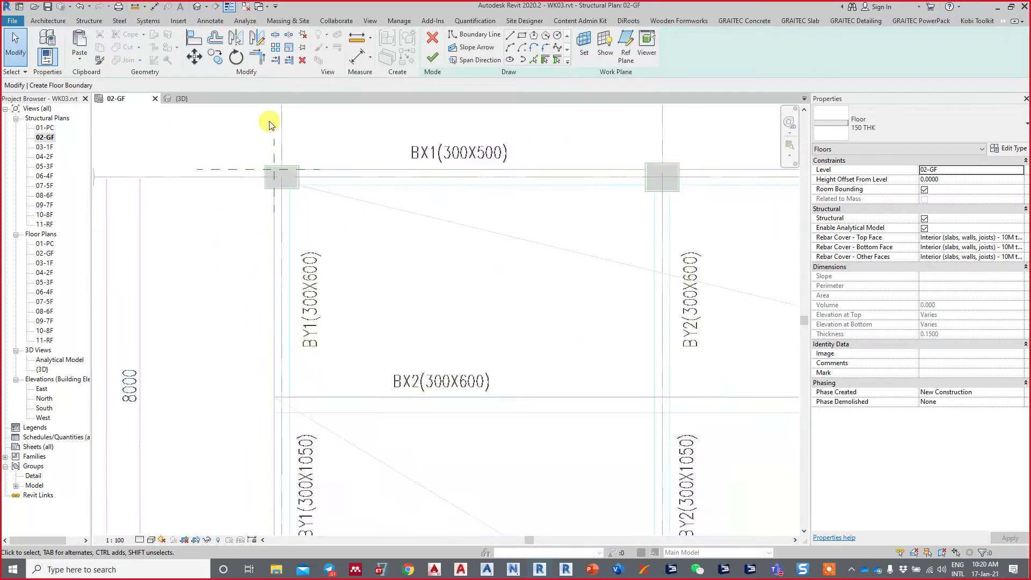
{"action": "scroll", "coordinate": [269, 120], "scroll_direction": "down", "scroll_amount": 2}
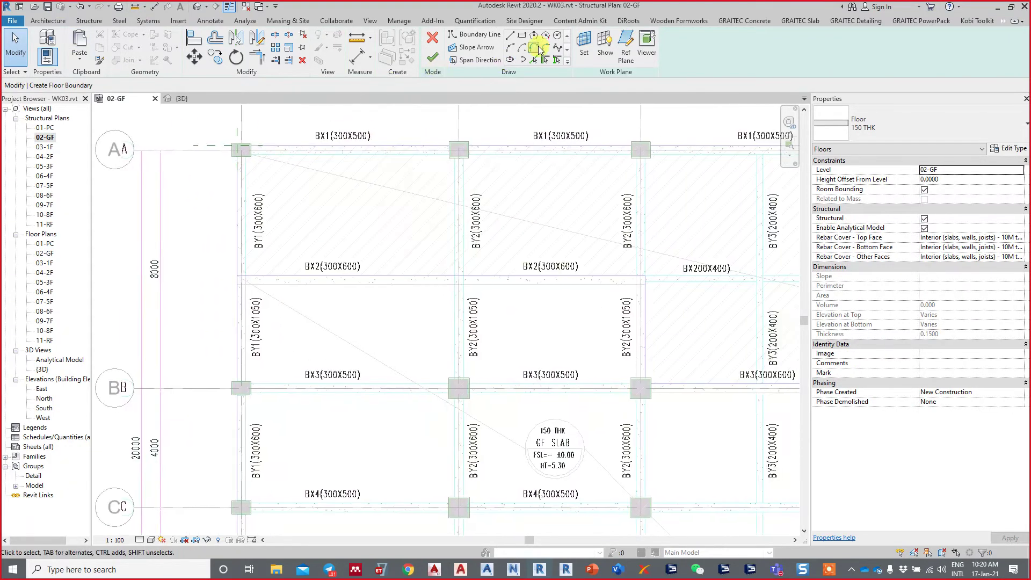
{"action": "left_click", "coordinate": [521, 35]}
{"action": "scroll", "coordinate": [236, 151], "scroll_direction": "up", "scroll_amount": 2}
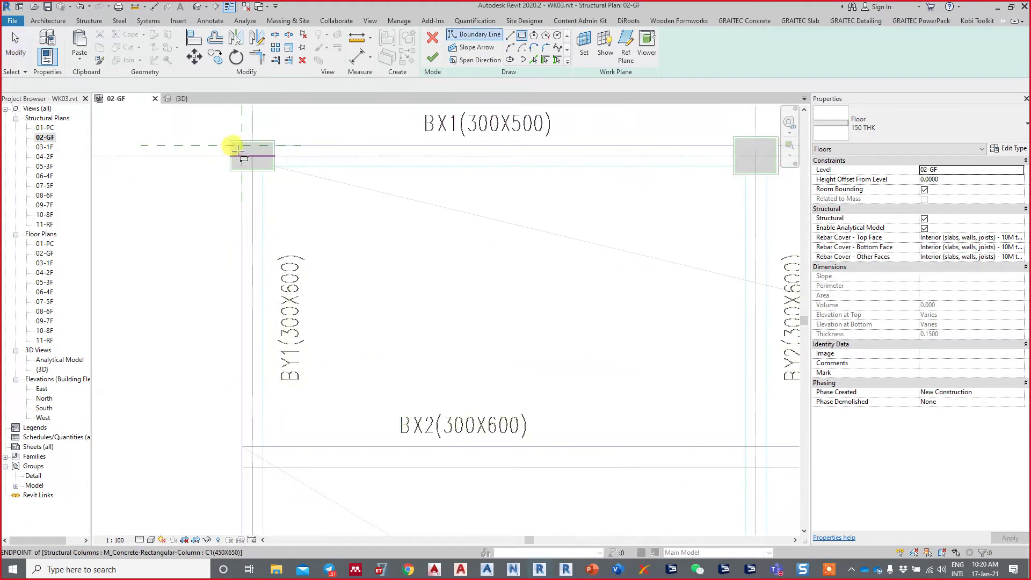
{"action": "left_click", "coordinate": [237, 151]}
{"action": "scroll", "coordinate": [430, 293], "scroll_direction": "up", "scroll_amount": 2}
{"action": "scroll", "coordinate": [449, 295], "scroll_direction": "down", "scroll_amount": 2}
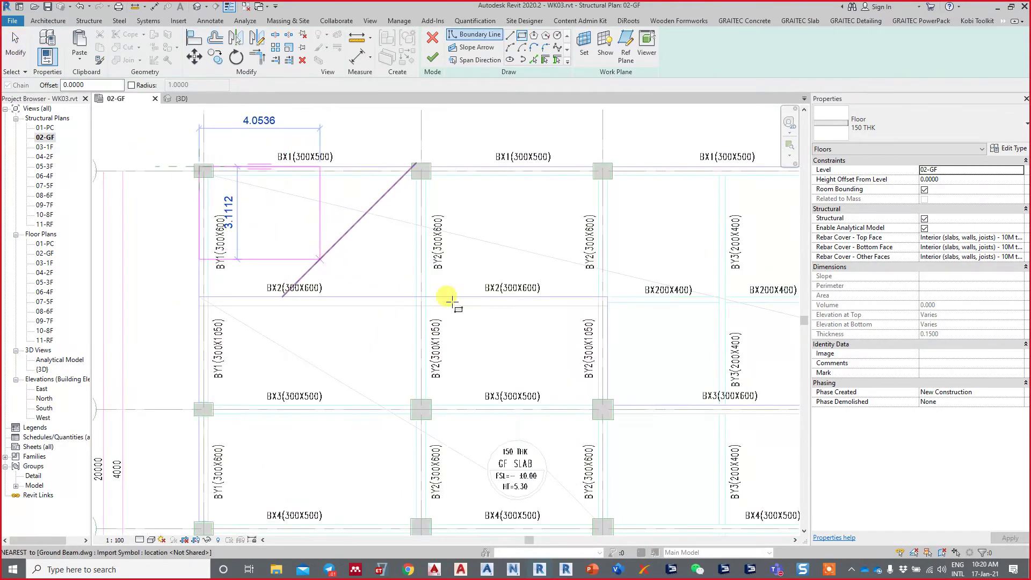
{"action": "scroll", "coordinate": [311, 179], "scroll_direction": "down", "scroll_amount": 2}
{"action": "scroll", "coordinate": [483, 294], "scroll_direction": "up", "scroll_amount": 1}
{"action": "scroll", "coordinate": [524, 294], "scroll_direction": "up", "scroll_amount": 1}
{"action": "scroll", "coordinate": [562, 345], "scroll_direction": "up", "scroll_amount": 1}
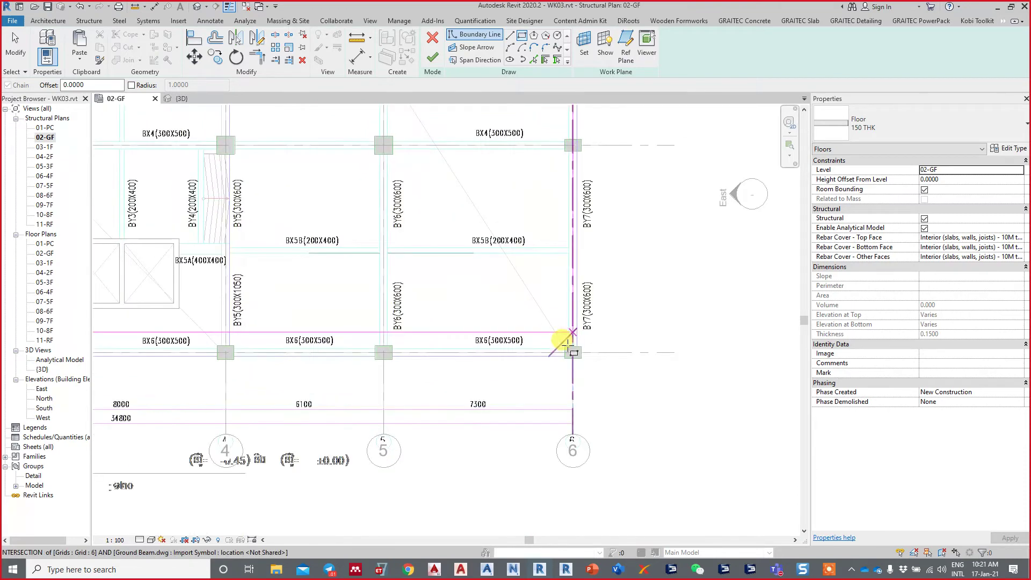
{"action": "scroll", "coordinate": [564, 357], "scroll_direction": "up", "scroll_amount": 1}
{"action": "scroll", "coordinate": [575, 362], "scroll_direction": "up", "scroll_amount": 1}
{"action": "scroll", "coordinate": [564, 385], "scroll_direction": "up", "scroll_amount": 1}
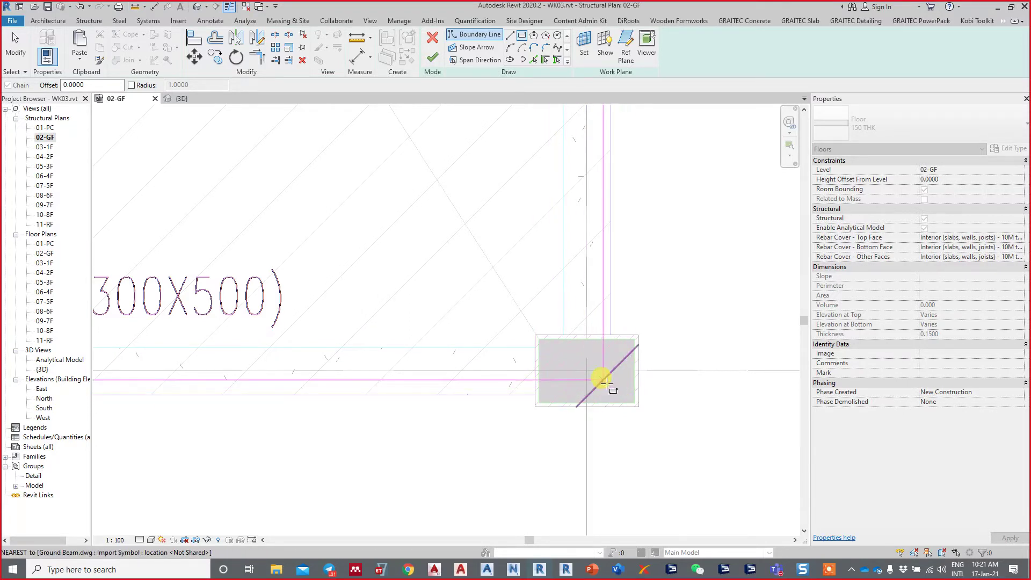
{"action": "left_click", "coordinate": [534, 395]}
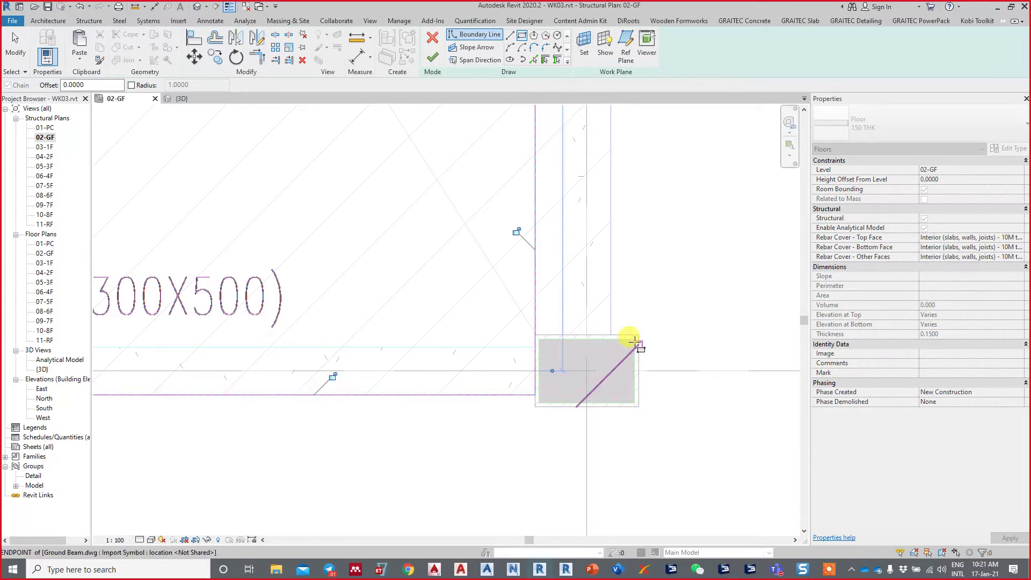
{"action": "middle_click_drag", "start_coordinate": [639, 296], "coordinate": [616, 321]}
{"action": "key", "text": "Escape"}
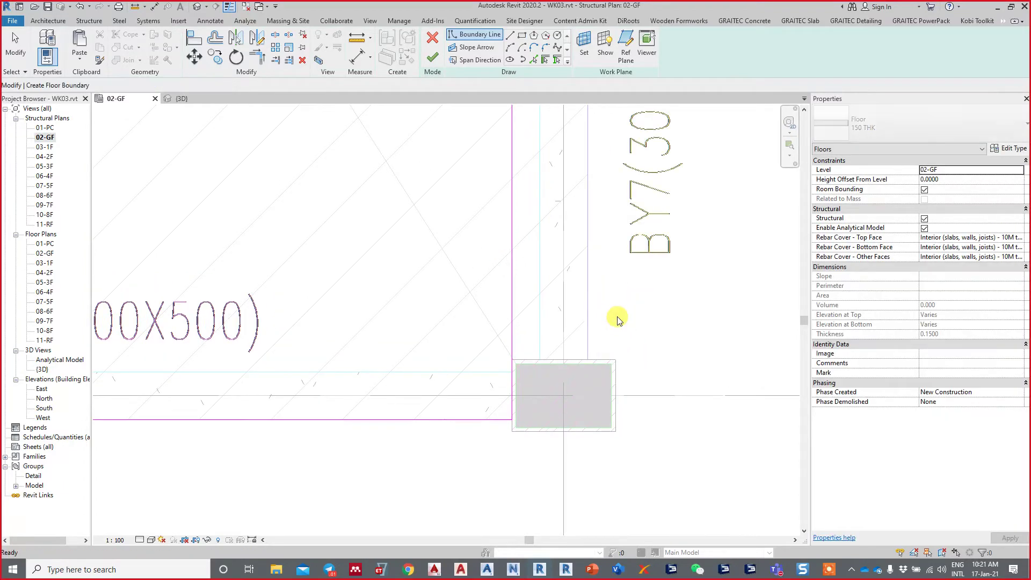
{"action": "middle_click_drag", "start_coordinate": [616, 230], "coordinate": [571, 295]}
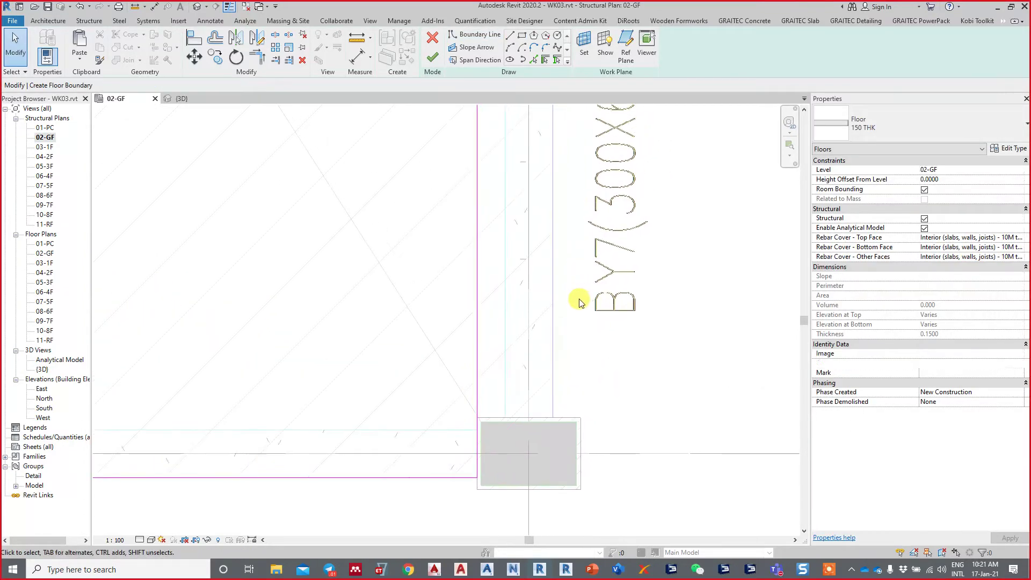
Step: Align the boundary's right edge onto beam BY7's reference line using AL
{"action": "key", "text": "a"}
{"action": "key", "text": "l"}
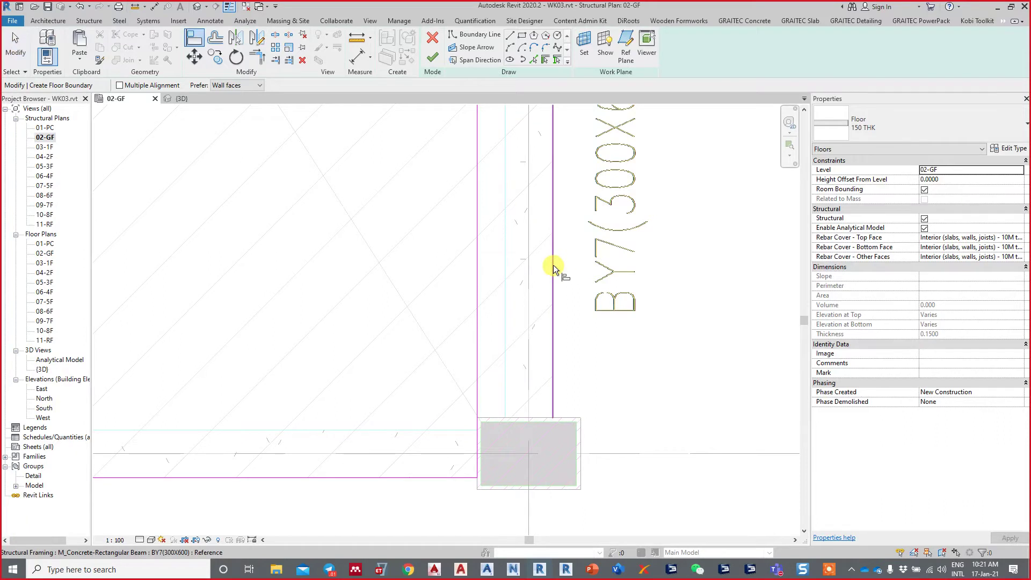
{"action": "left_click", "coordinate": [553, 265]}
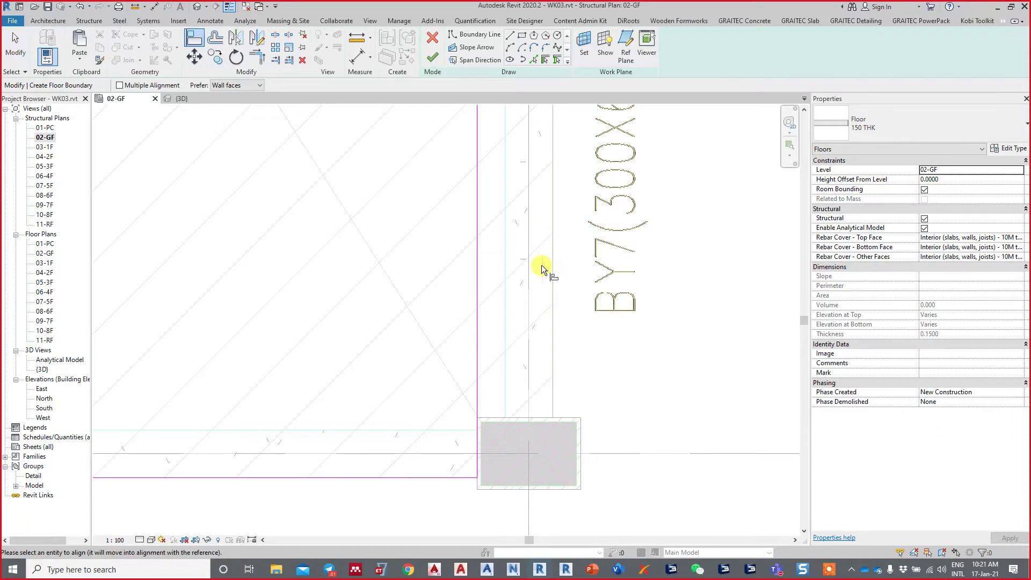
{"action": "left_click", "coordinate": [479, 263]}
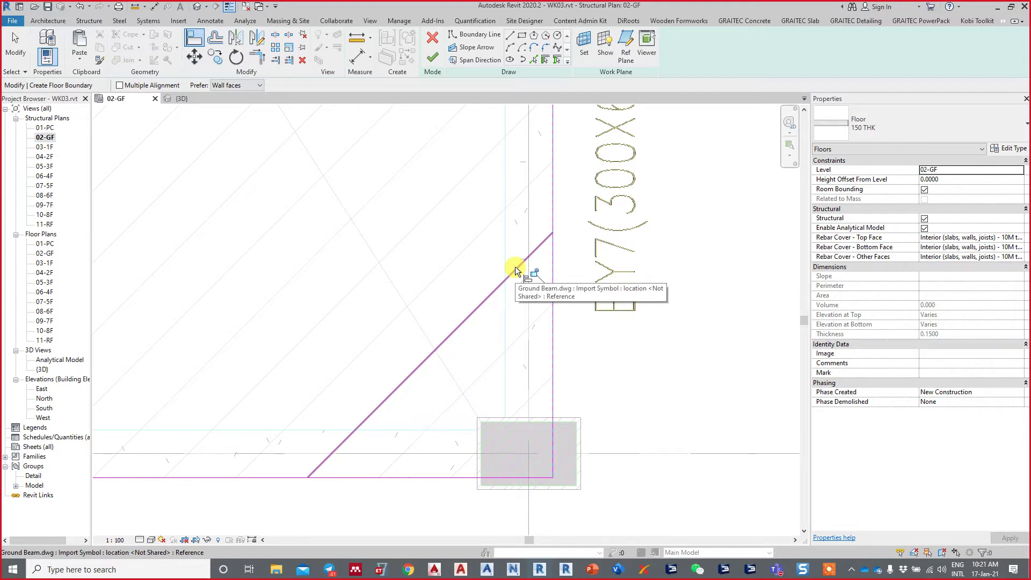
{"action": "key", "text": "Escape"}
{"action": "left_click", "coordinate": [515, 267]}
{"action": "key", "text": "Delete"}
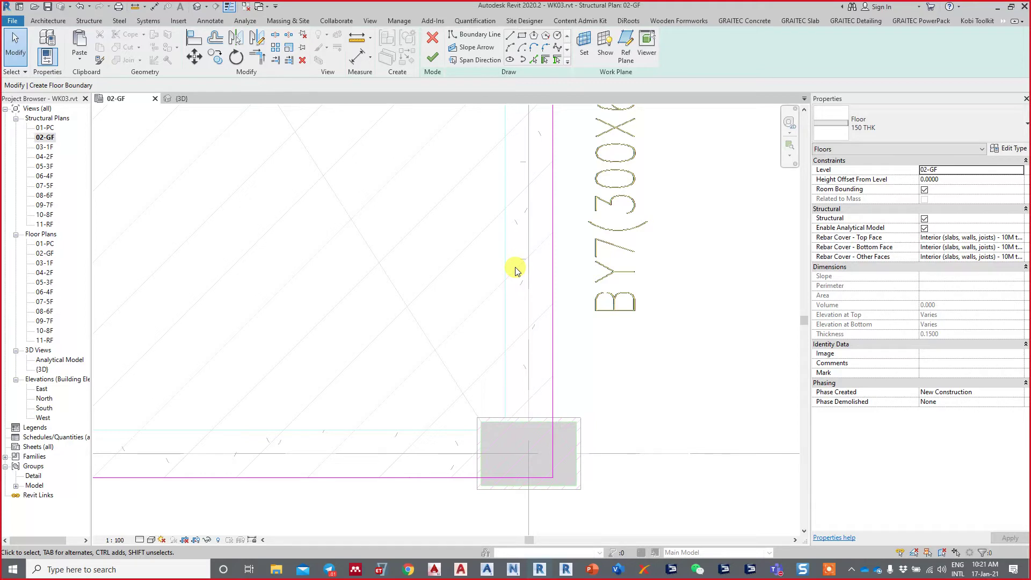
Step: Zoom out and centre the whole A–D, 1–6 floor grid in view
{"action": "scroll", "coordinate": [520, 258], "scroll_direction": "down", "scroll_amount": 2}
{"action": "scroll", "coordinate": [589, 363], "scroll_direction": "down", "scroll_amount": 2}
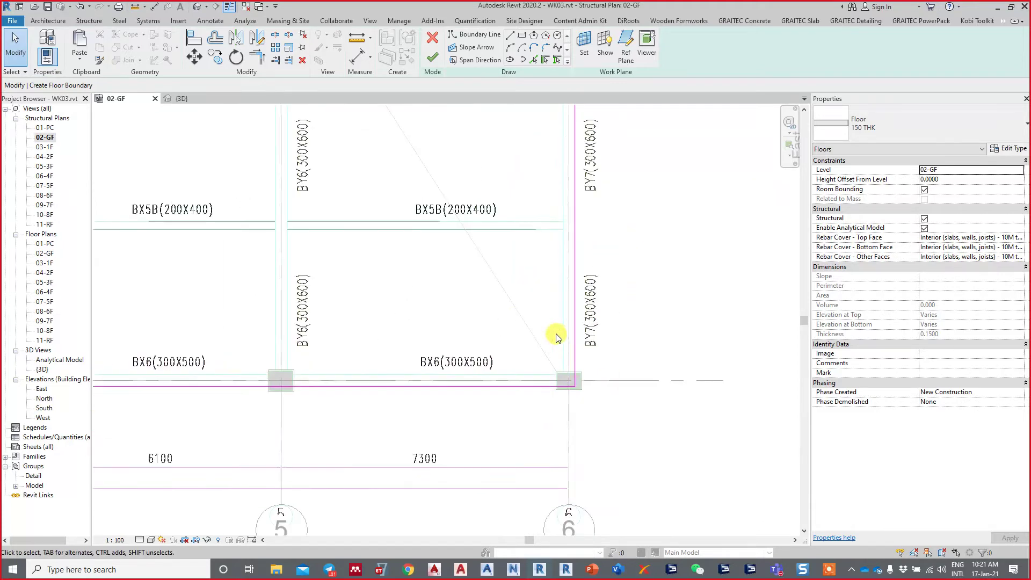
{"action": "scroll", "coordinate": [557, 336], "scroll_direction": "down", "scroll_amount": 1}
{"action": "scroll", "coordinate": [427, 287], "scroll_direction": "down", "scroll_amount": 1}
{"action": "scroll", "coordinate": [449, 299], "scroll_direction": "down", "scroll_amount": 1}
{"action": "scroll", "coordinate": [350, 233], "scroll_direction": "down", "scroll_amount": 1}
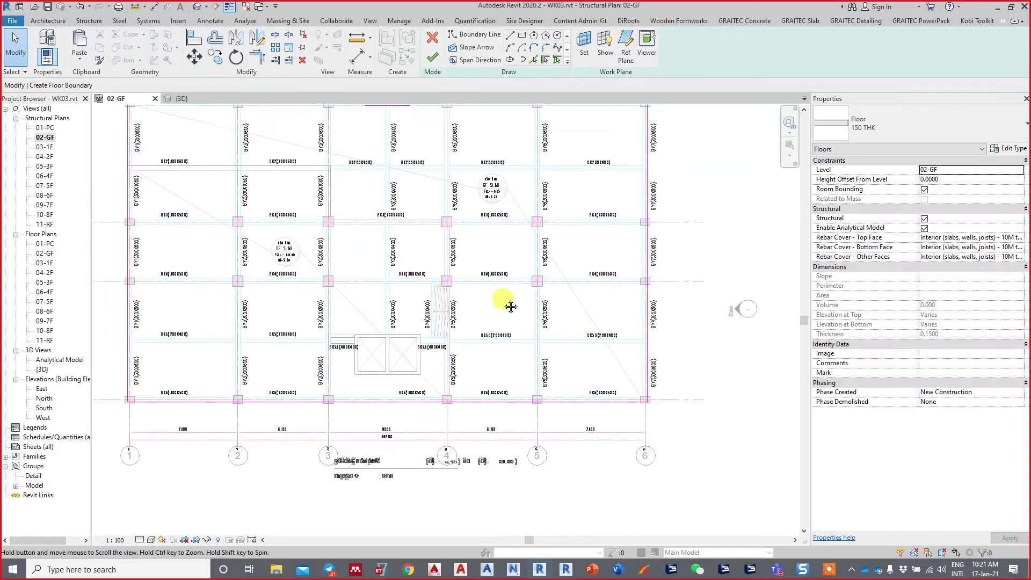
{"action": "scroll", "coordinate": [506, 304], "scroll_direction": "down", "scroll_amount": 1}
{"action": "middle_click_drag", "start_coordinate": [552, 343], "coordinate": [479, 306]}
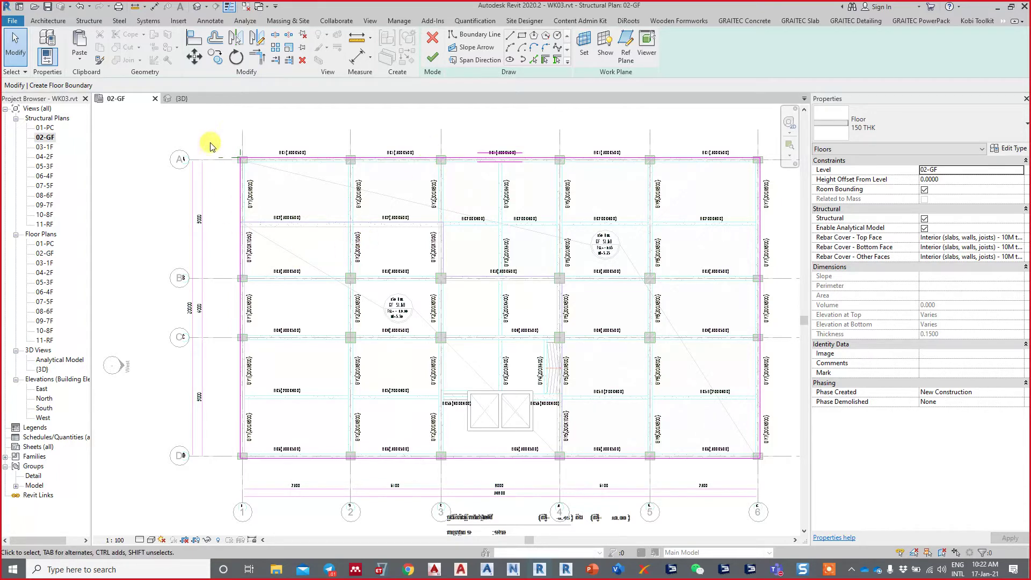
Step: Window-select the sketch lines across the floor, then zoom into the bays around grid B
{"action": "mouse_move", "coordinate": [210, 139]}
{"action": "left_mouse_down"}
{"action": "mouse_move", "coordinate": [541, 381]}
{"action": "mouse_move", "coordinate": [781, 471]}
{"action": "left_mouse_up"}
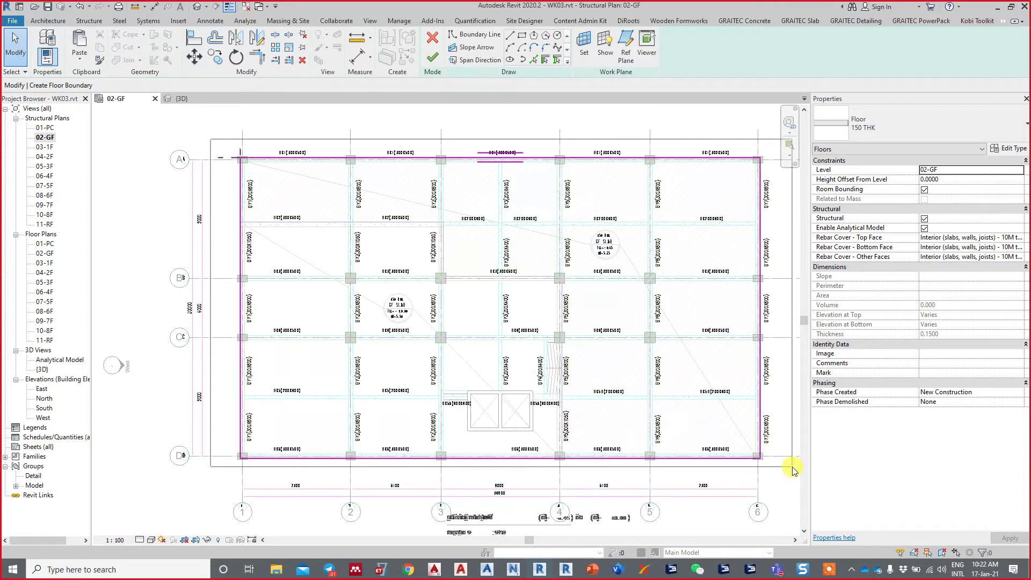
{"action": "scroll", "coordinate": [230, 281], "scroll_direction": "up", "scroll_amount": 1}
{"action": "scroll", "coordinate": [276, 242], "scroll_direction": "up", "scroll_amount": 1}
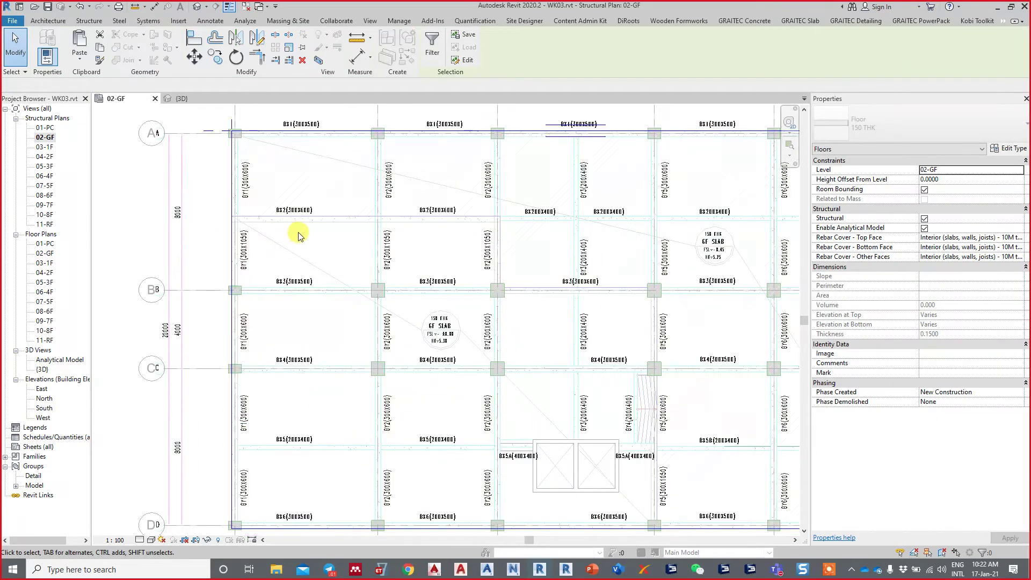
{"action": "scroll", "coordinate": [294, 230], "scroll_direction": "up", "scroll_amount": 1}
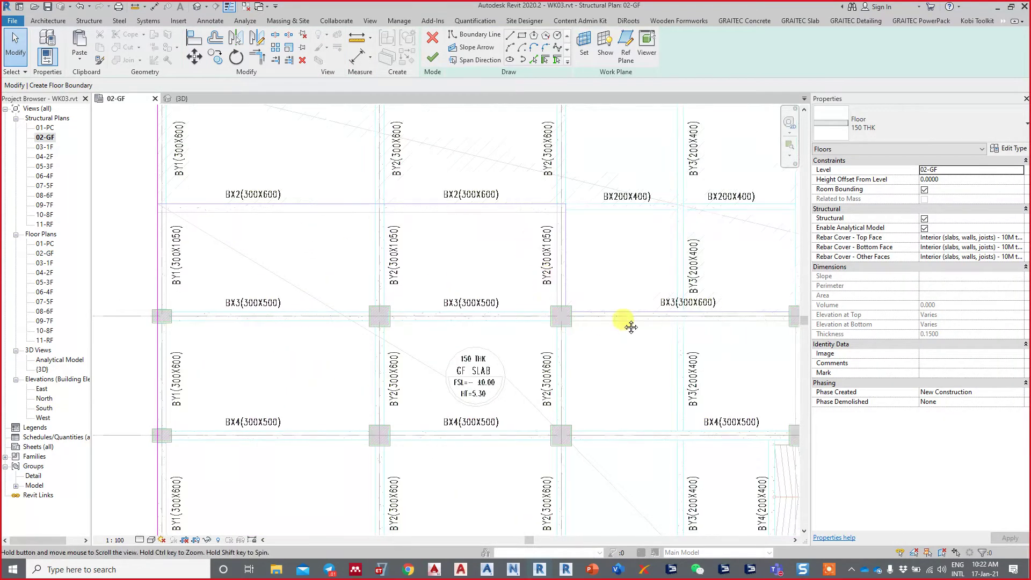
{"action": "middle_click_drag", "start_coordinate": [626, 324], "coordinate": [620, 289]}
{"action": "scroll", "coordinate": [665, 374], "scroll_direction": "down", "scroll_amount": 1}
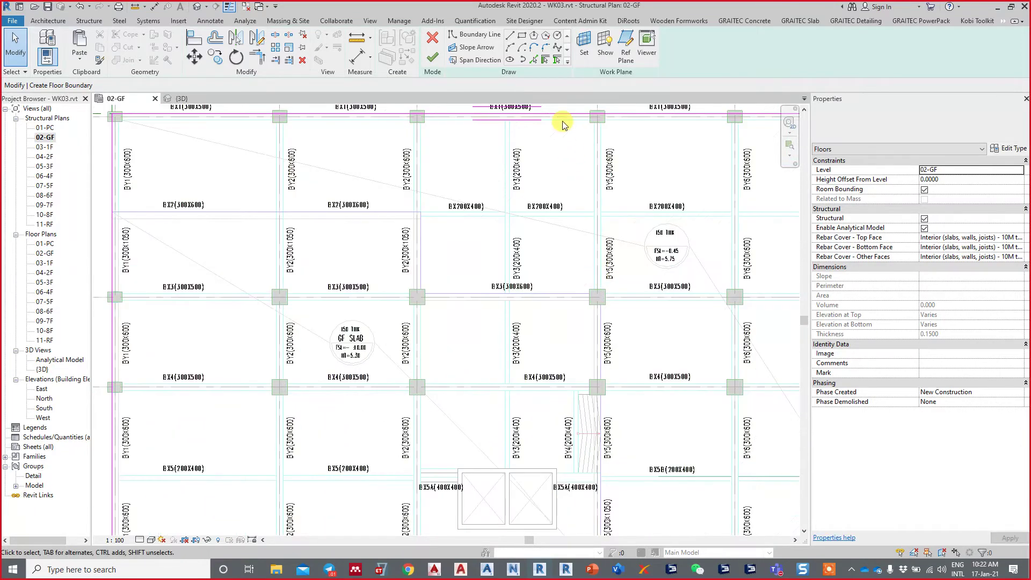
Step: With Pick Lines, trace boundary lines along beams BX2, BY2, BX3 and BY5
{"action": "left_click", "coordinate": [533, 59]}
{"action": "middle_click_drag", "start_coordinate": [414, 119], "coordinate": [644, 206]}
{"action": "left_click", "coordinate": [396, 292]}
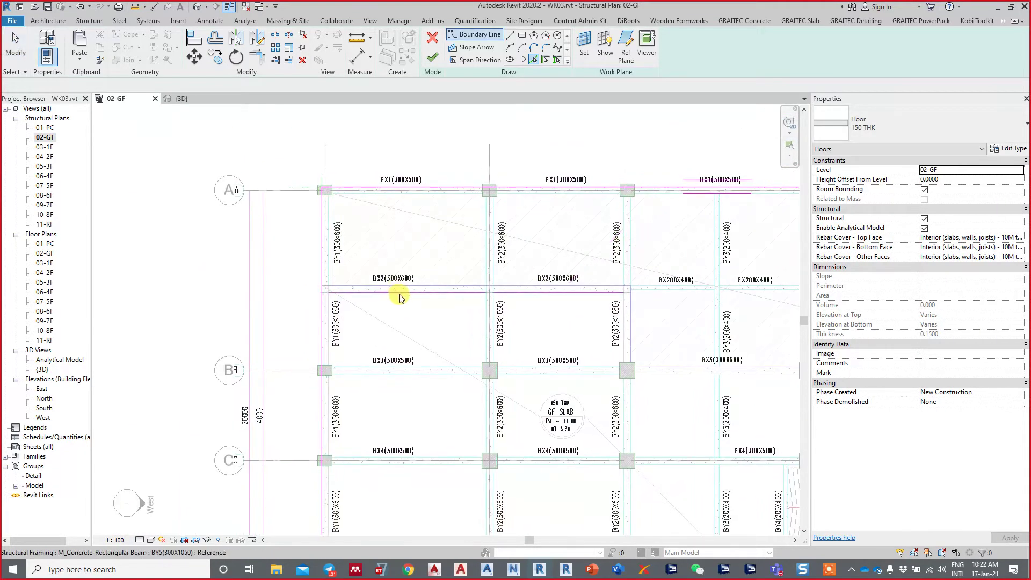
{"action": "scroll", "coordinate": [617, 325], "scroll_direction": "up", "scroll_amount": 1}
{"action": "left_click", "coordinate": [623, 323]}
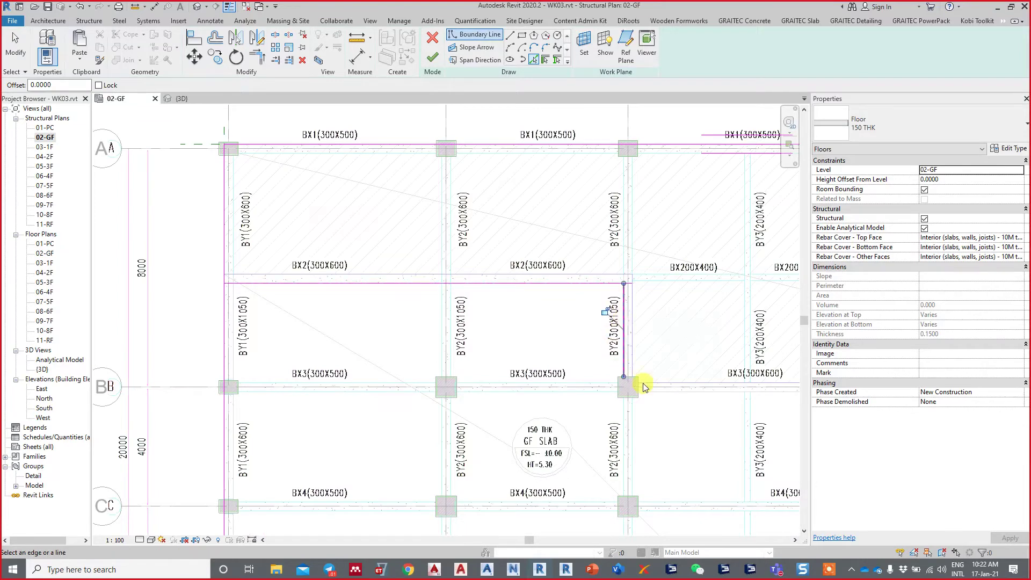
{"action": "middle_click_drag", "start_coordinate": [644, 382], "coordinate": [448, 346]}
{"action": "left_click", "coordinate": [429, 333]}
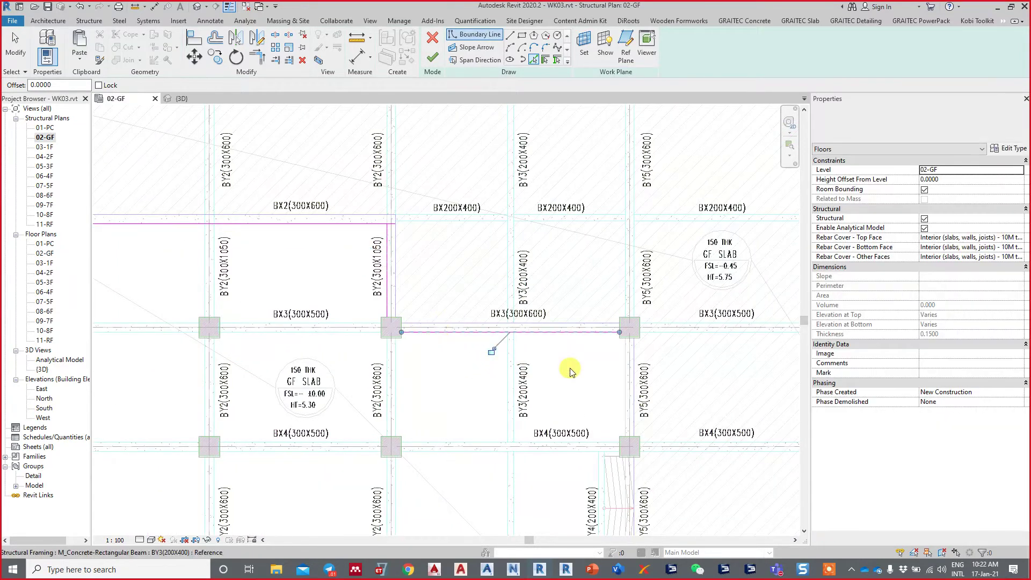
{"action": "left_click", "coordinate": [620, 372]}
Step: Trace boundary lines along beams BX4, BY4 beside the stair, and BX5A
{"action": "middle_click_drag", "start_coordinate": [600, 424], "coordinate": [547, 259]}
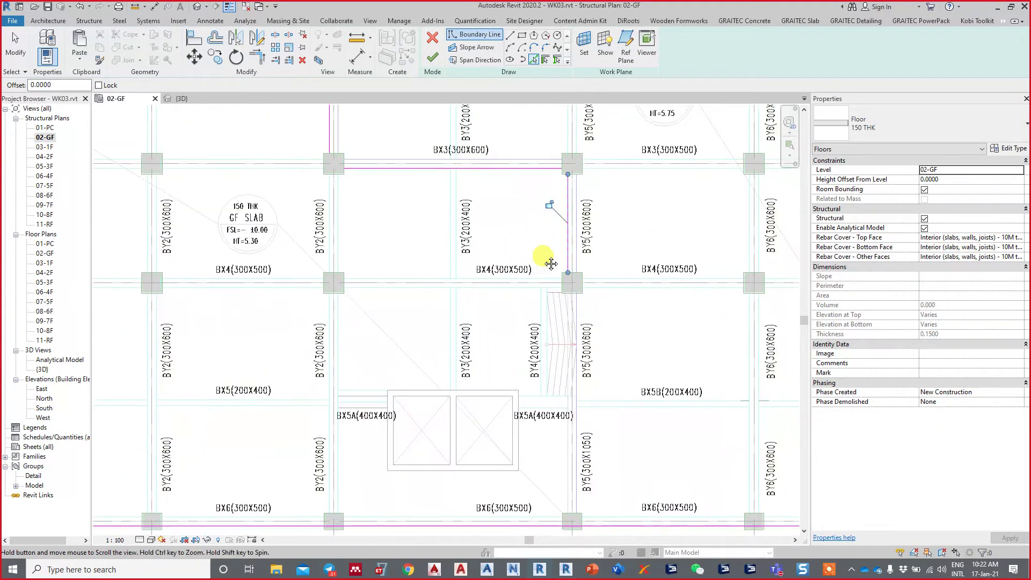
{"action": "scroll", "coordinate": [546, 305], "scroll_direction": "up", "scroll_amount": 2}
{"action": "left_click", "coordinate": [553, 271]}
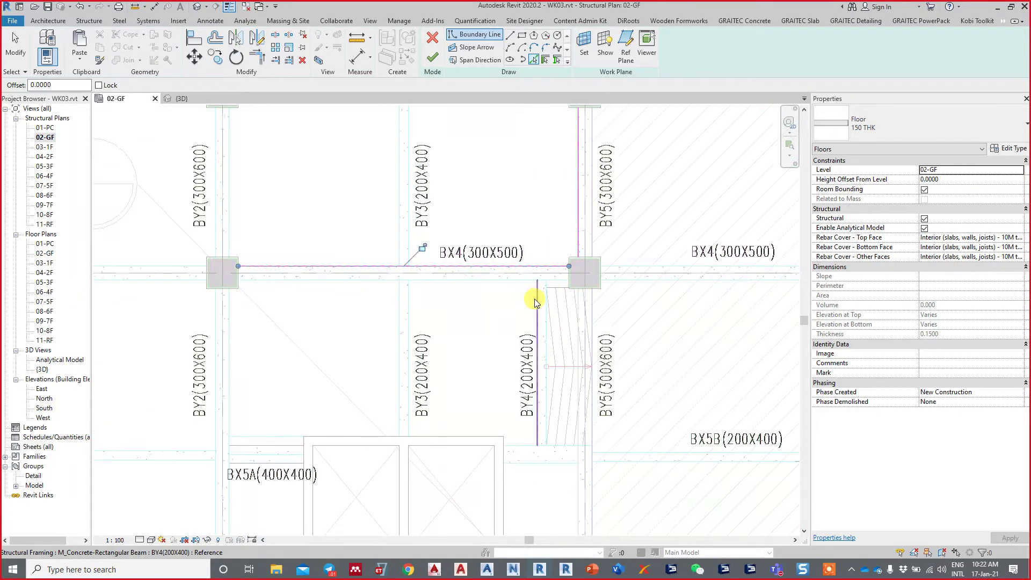
{"action": "left_click", "coordinate": [535, 298]}
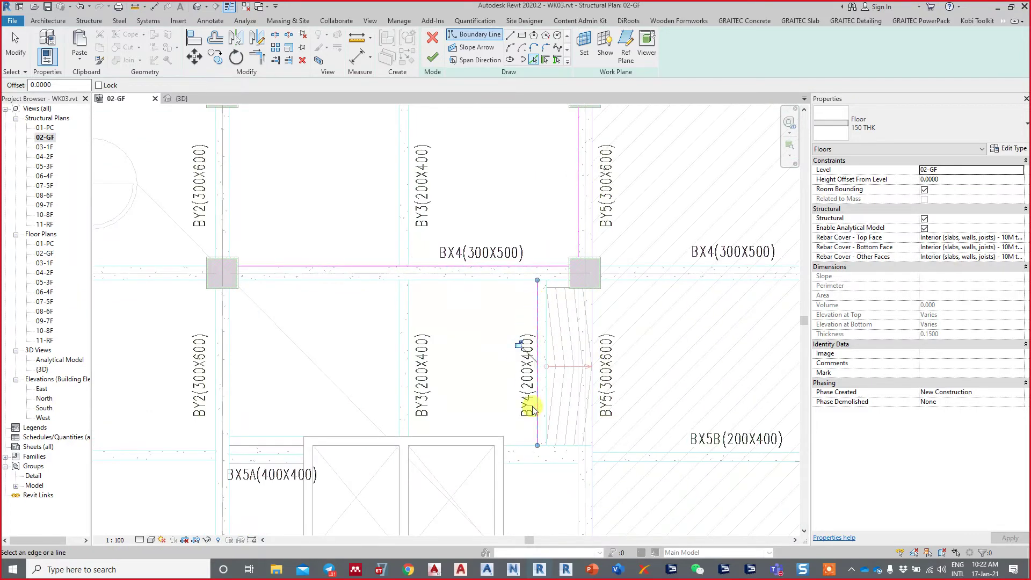
{"action": "left_click", "coordinate": [557, 462]}
{"action": "middle_click_drag", "start_coordinate": [568, 490], "coordinate": [381, 188]}
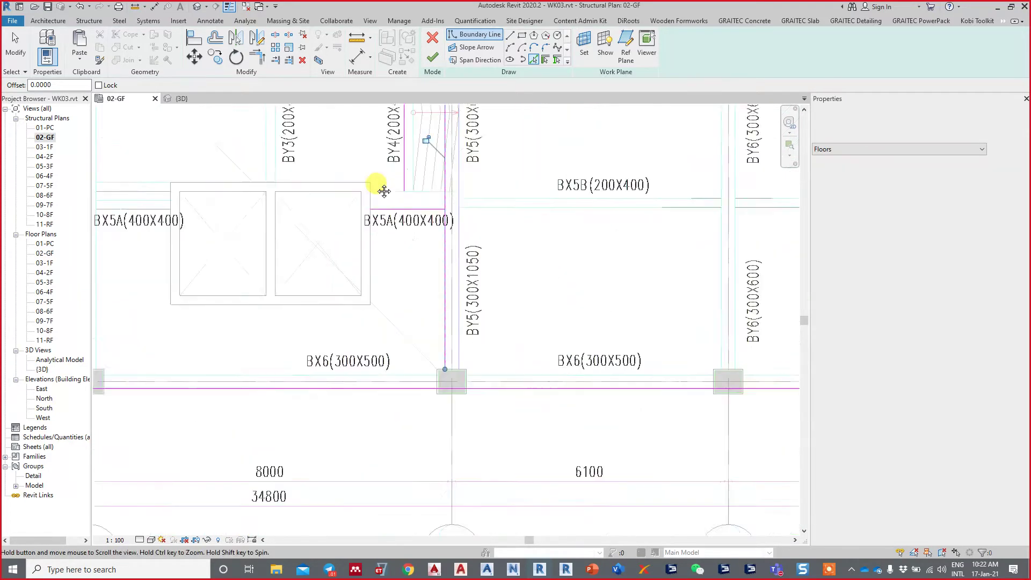
{"action": "scroll", "coordinate": [460, 348], "scroll_direction": "down", "scroll_amount": 2}
{"action": "scroll", "coordinate": [587, 363], "scroll_direction": "down", "scroll_amount": 2}
{"action": "scroll", "coordinate": [594, 352], "scroll_direction": "down", "scroll_amount": 2}
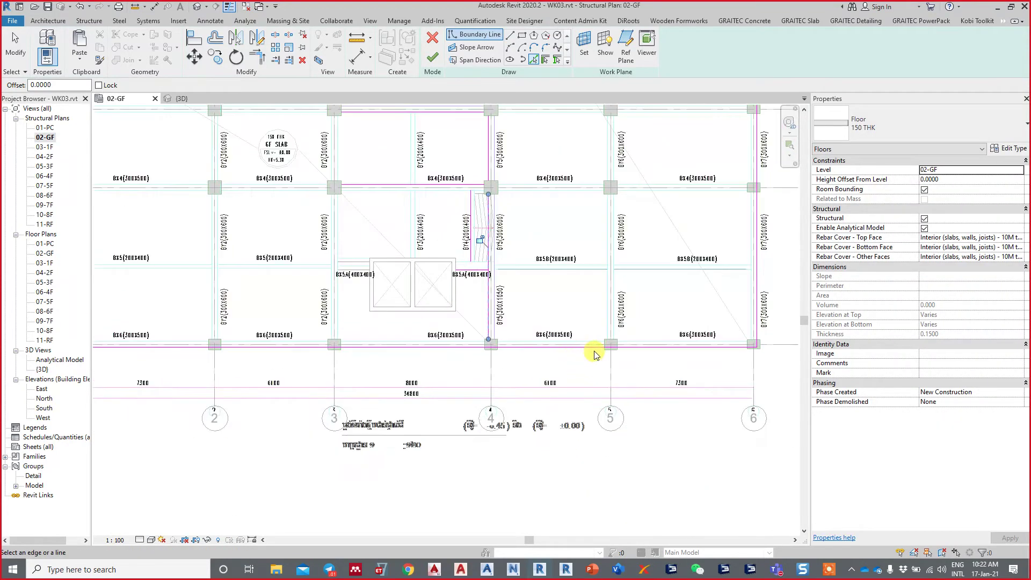
{"action": "scroll", "coordinate": [615, 351], "scroll_direction": "down", "scroll_amount": 1}
{"action": "scroll", "coordinate": [615, 352], "scroll_direction": "up", "scroll_amount": 1}
{"action": "scroll", "coordinate": [594, 329], "scroll_direction": "up", "scroll_amount": 1}
Step: Trim/Extend boundary lines into clean corners at grid 4, beam BX5A and beam BX4
{"action": "key", "text": "t"}
{"action": "key", "text": "r"}
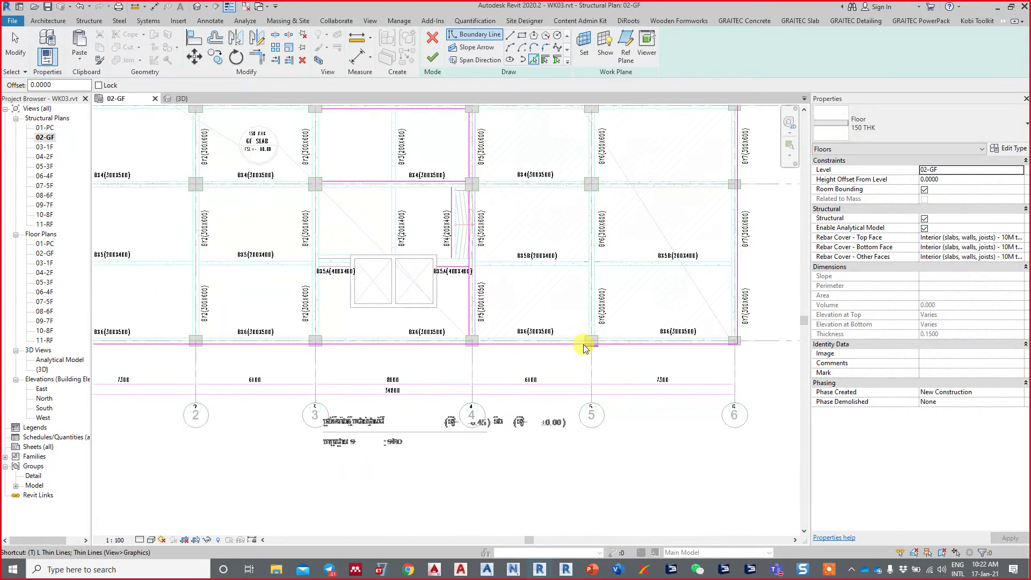
{"action": "left_click", "coordinate": [500, 344]}
{"action": "left_click", "coordinate": [468, 322]}
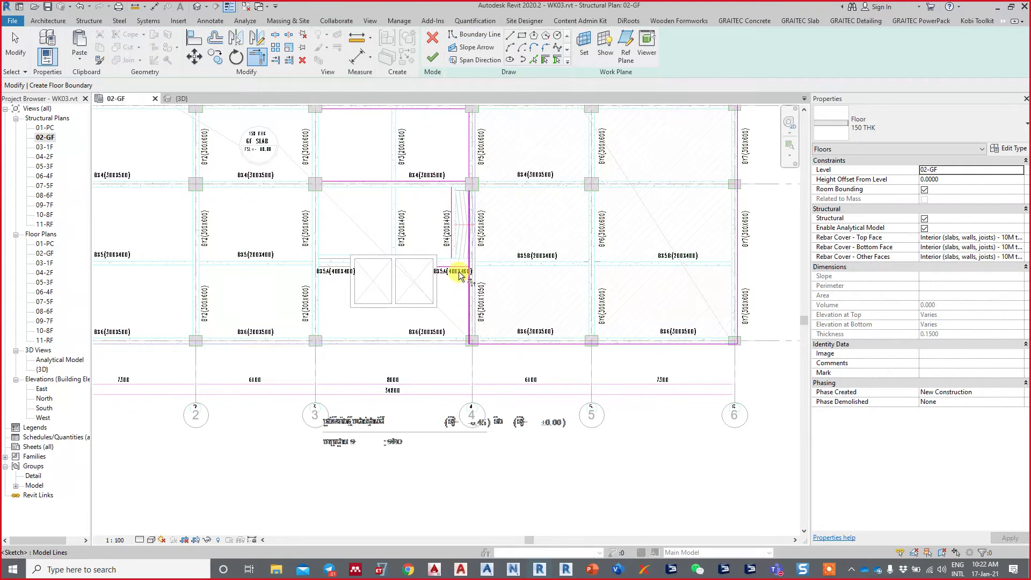
{"action": "scroll", "coordinate": [457, 273], "scroll_direction": "up", "scroll_amount": 1}
{"action": "left_click", "coordinate": [452, 269]}
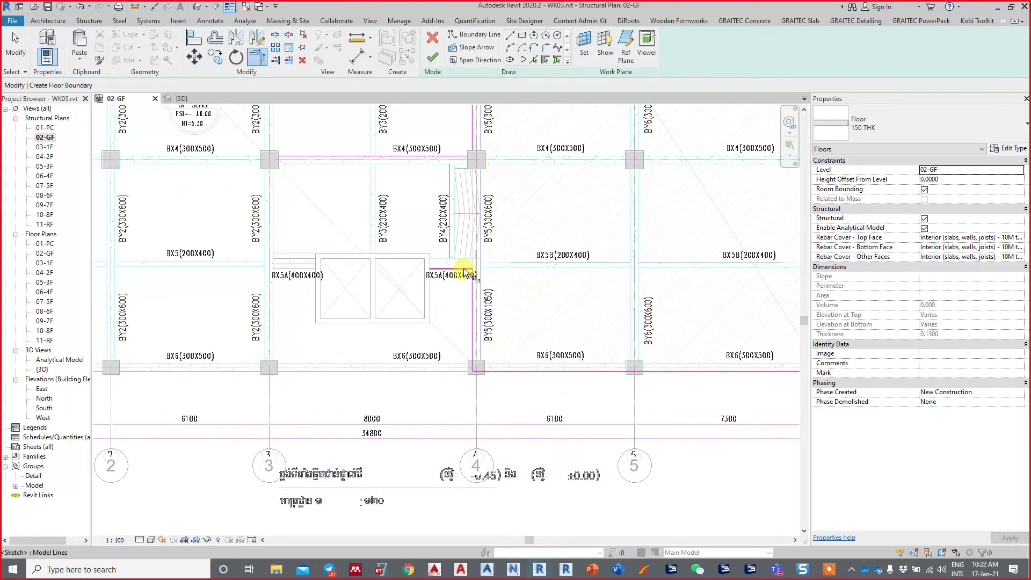
{"action": "left_click", "coordinate": [448, 173]}
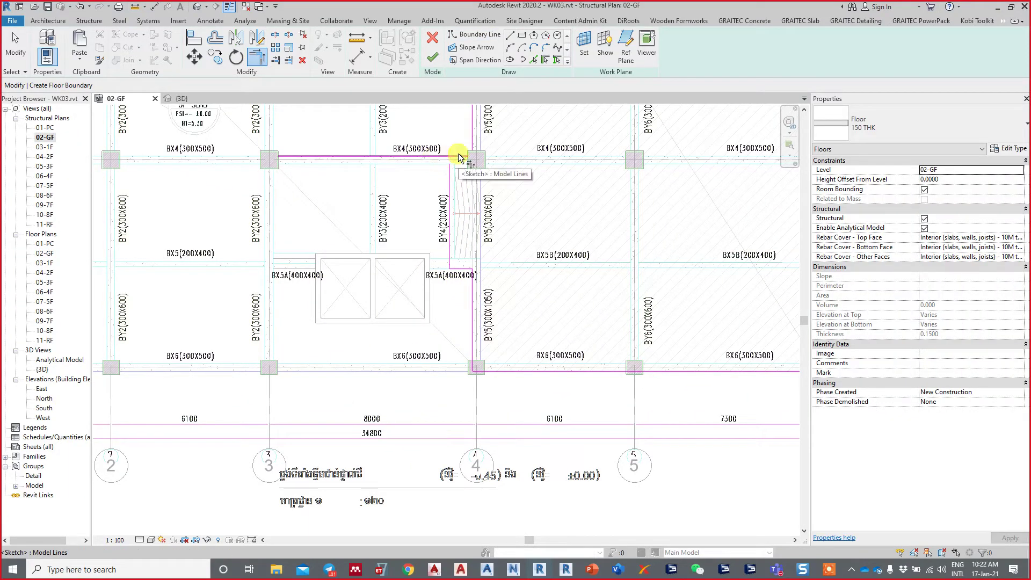
{"action": "left_click", "coordinate": [449, 173]}
Step: Corner the BY5 and BY2 lines with the BX3 line, then pick the BX2 line
{"action": "middle_click_drag", "start_coordinate": [460, 161], "coordinate": [462, 322]}
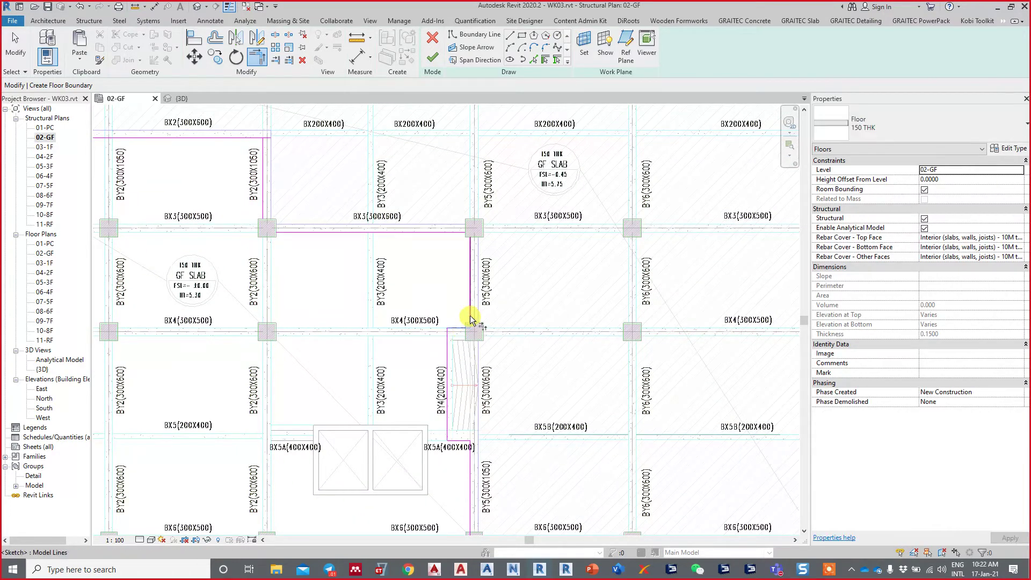
{"action": "mouse_move", "coordinate": [470, 300]}
{"action": "middle_mouse_down"}
{"action": "mouse_move", "coordinate": [473, 291]}
{"action": "mouse_move", "coordinate": [474, 313]}
{"action": "middle_mouse_up"}
{"action": "left_click", "coordinate": [456, 251]}
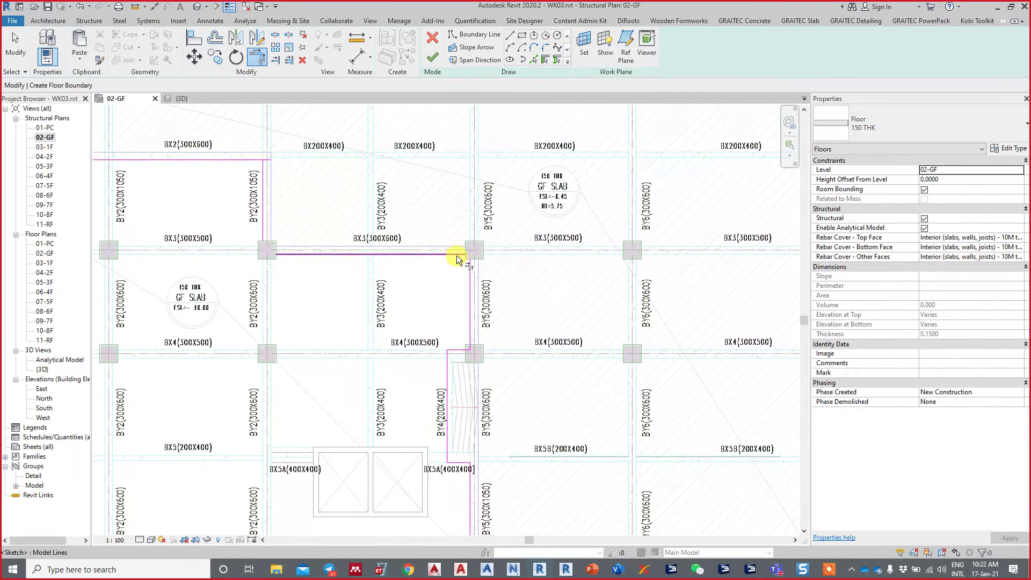
{"action": "left_click", "coordinate": [472, 268]}
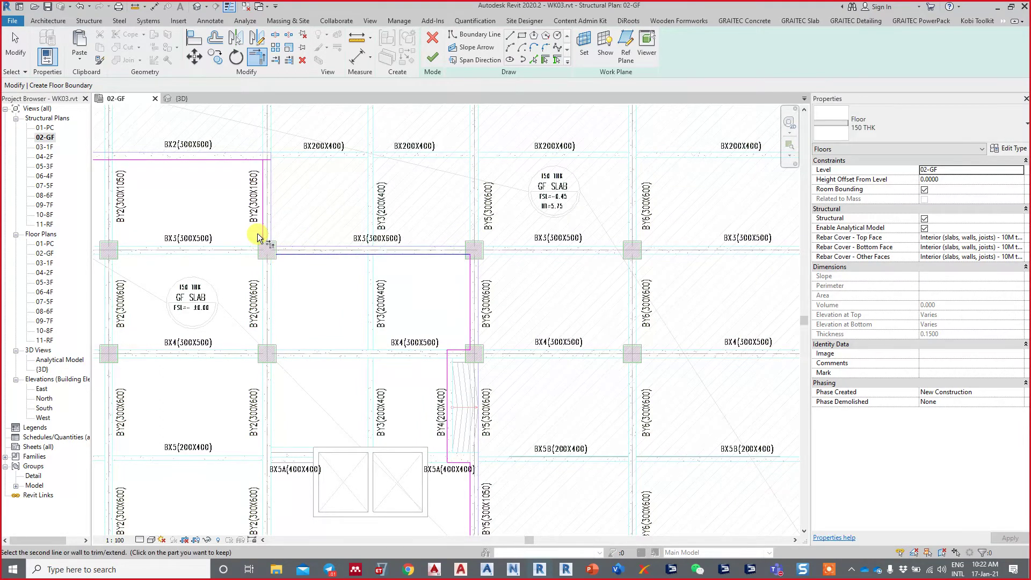
{"action": "left_click", "coordinate": [290, 252]}
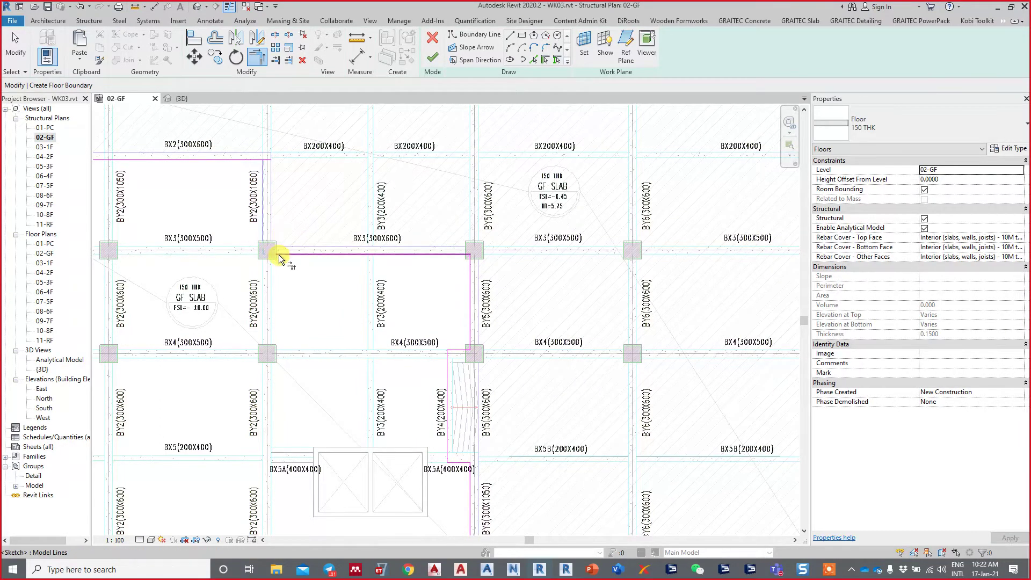
{"action": "left_click", "coordinate": [264, 236]}
{"action": "mouse_move", "coordinate": [330, 265]}
{"action": "middle_mouse_down"}
{"action": "mouse_move", "coordinate": [408, 299]}
{"action": "mouse_move", "coordinate": [403, 264]}
{"action": "mouse_move", "coordinate": [495, 326]}
{"action": "middle_mouse_up"}
{"action": "left_click", "coordinate": [407, 235]}
{"action": "scroll", "coordinate": [495, 326], "scroll_direction": "up", "scroll_amount": 1}
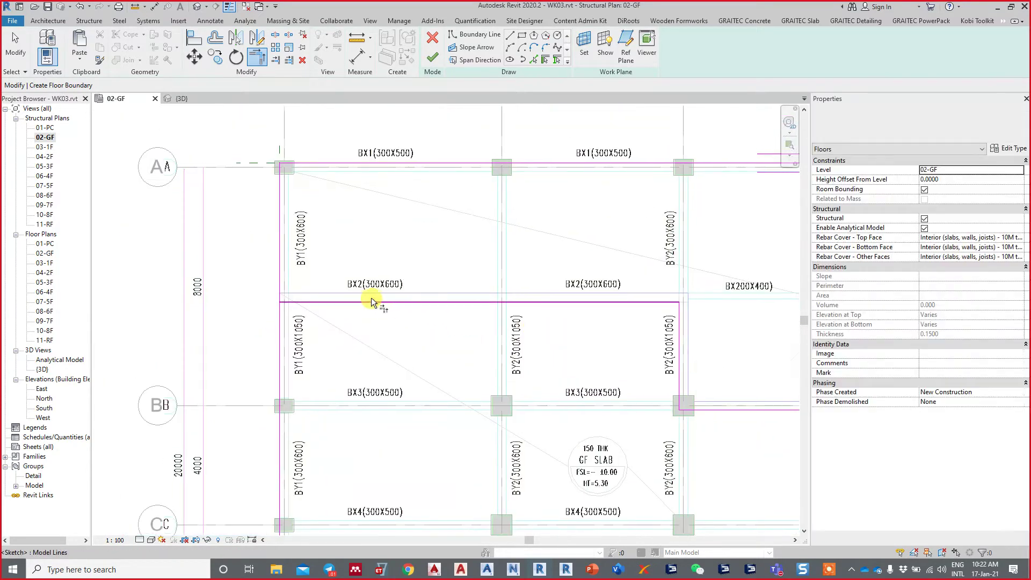
Step: Trim the BX2 and BY2 boundary lines to a corner, closing the stepped outline
{"action": "left_click", "coordinate": [298, 278]}
{"action": "scroll", "coordinate": [324, 241], "scroll_direction": "down", "scroll_amount": 3}
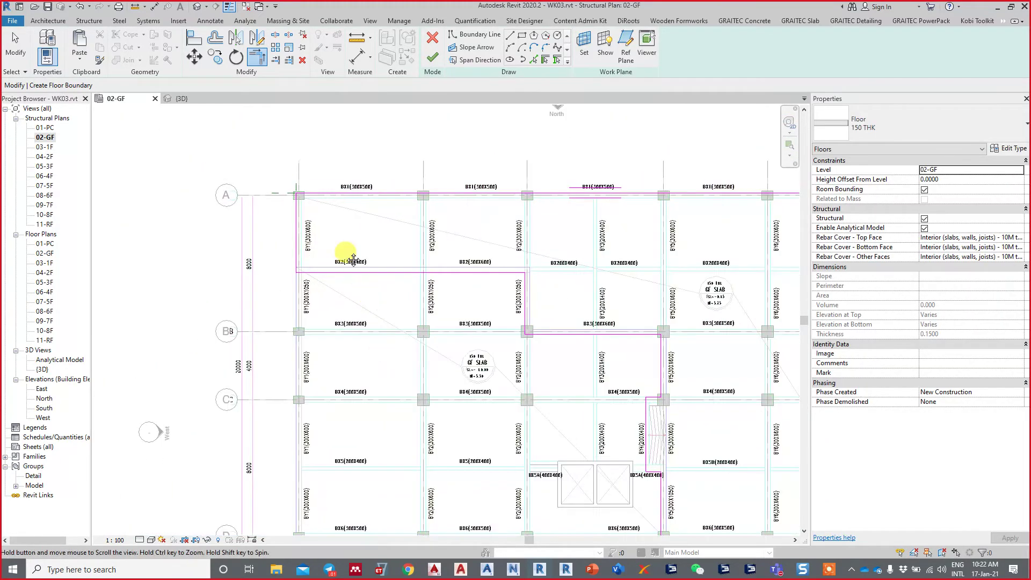
{"action": "middle_click_drag", "start_coordinate": [341, 260], "coordinate": [332, 234]}
{"action": "key", "text": "Escape"}
Step: Zoom and pan across the central bays to check the completed boundary
{"action": "scroll", "coordinate": [409, 278], "scroll_direction": "down", "scroll_amount": 2}
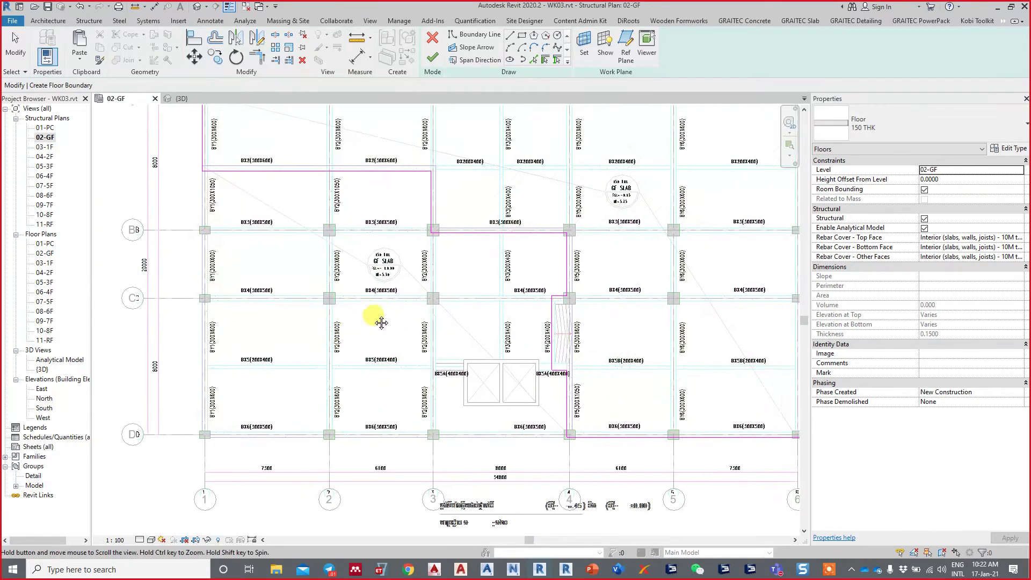
{"action": "scroll", "coordinate": [370, 311], "scroll_direction": "down", "scroll_amount": 1}
{"action": "scroll", "coordinate": [370, 310], "scroll_direction": "down", "scroll_amount": 1}
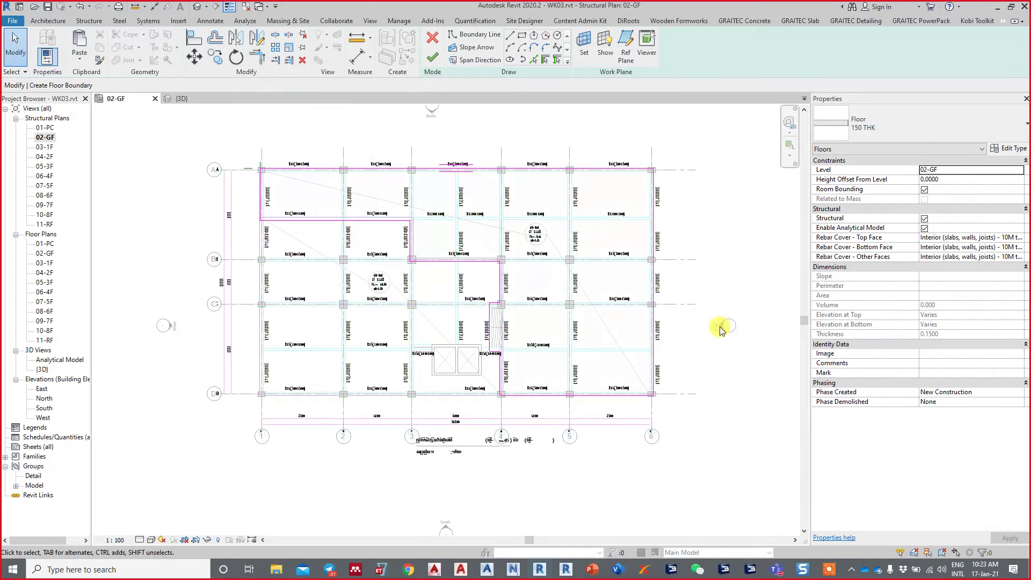
{"action": "scroll", "coordinate": [481, 269], "scroll_direction": "up", "scroll_amount": 2}
{"action": "scroll", "coordinate": [529, 223], "scroll_direction": "up", "scroll_amount": 1}
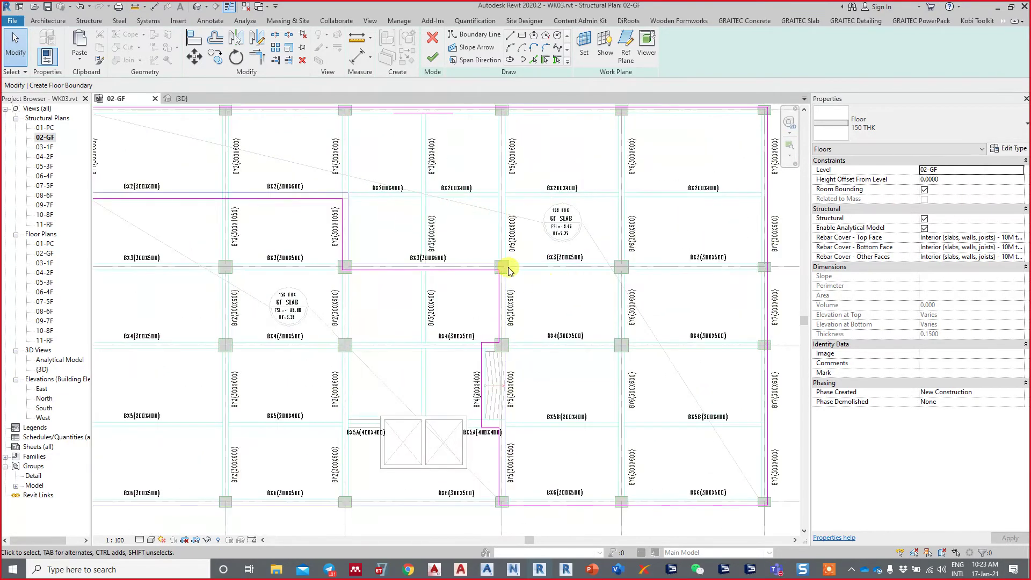
{"action": "mouse_move", "coordinate": [544, 292]}
{"action": "middle_mouse_down"}
{"action": "mouse_move", "coordinate": [540, 330]}
{"action": "mouse_move", "coordinate": [518, 317]}
{"action": "middle_mouse_up"}
{"action": "scroll", "coordinate": [517, 317], "scroll_direction": "down", "scroll_amount": 1}
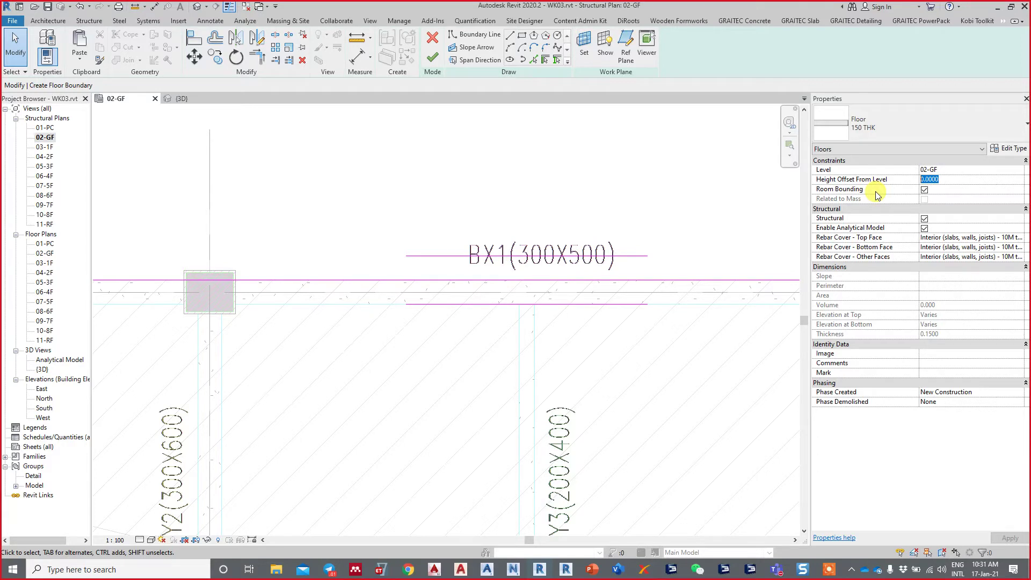
Step: Set Height Offset From Level to -0.45, finish the floor, and move the wall-attachment prompt
{"action": "type", "text": "-0.45"}
{"action": "key", "text": "Return"}
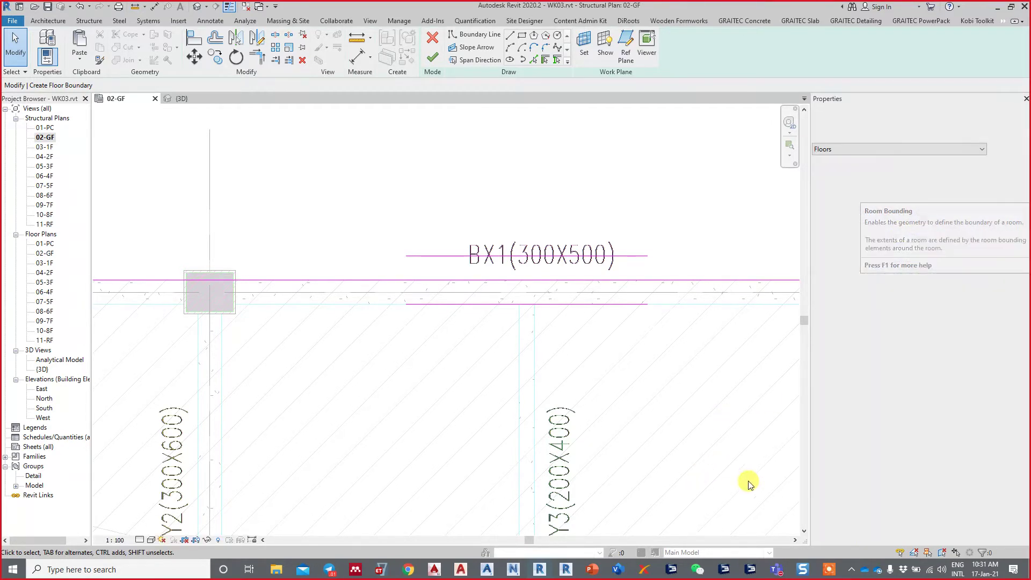
{"action": "left_click", "coordinate": [432, 58]}
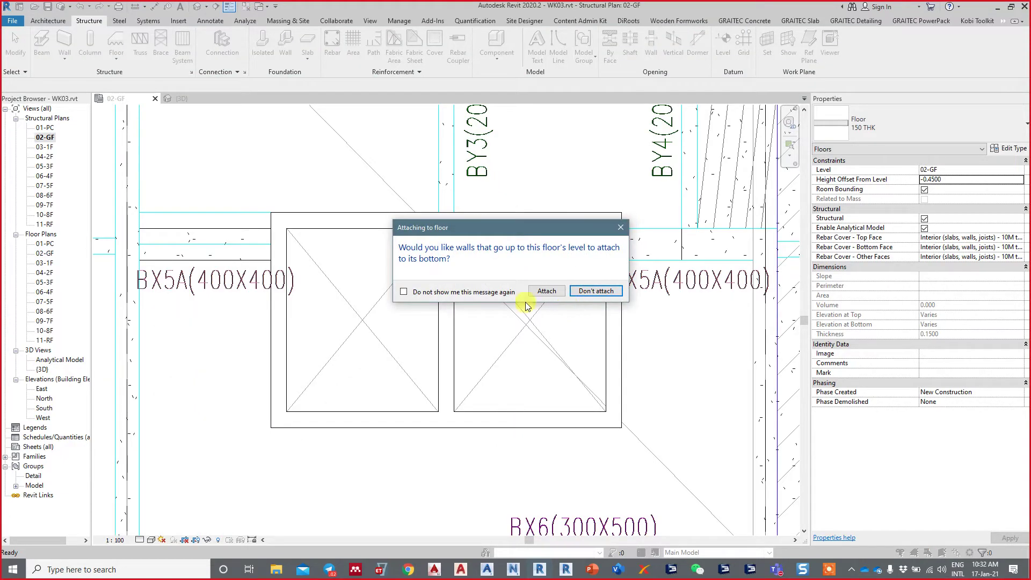
{"action": "left_click_drag", "start_coordinate": [439, 228], "coordinate": [443, 127]}
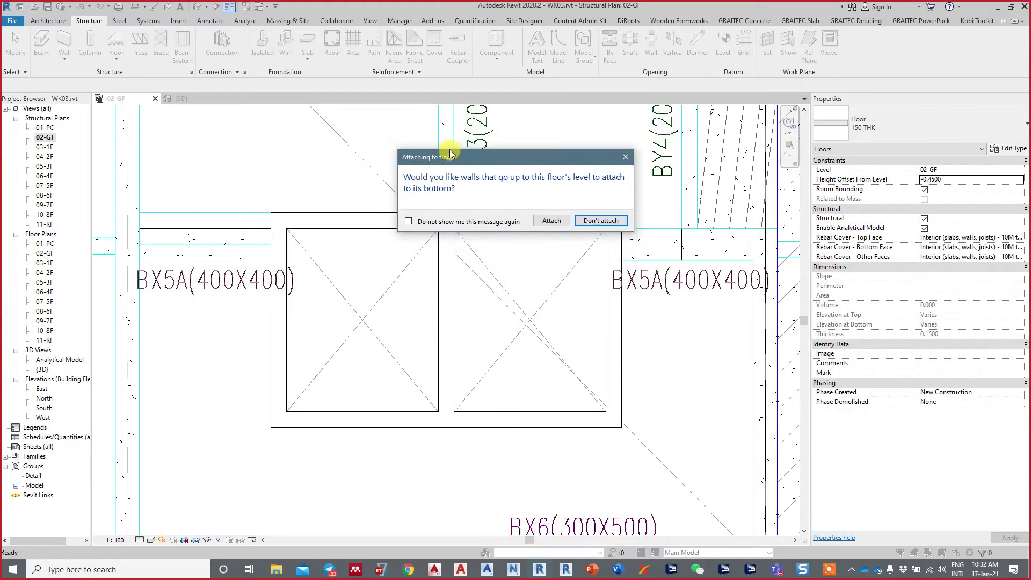
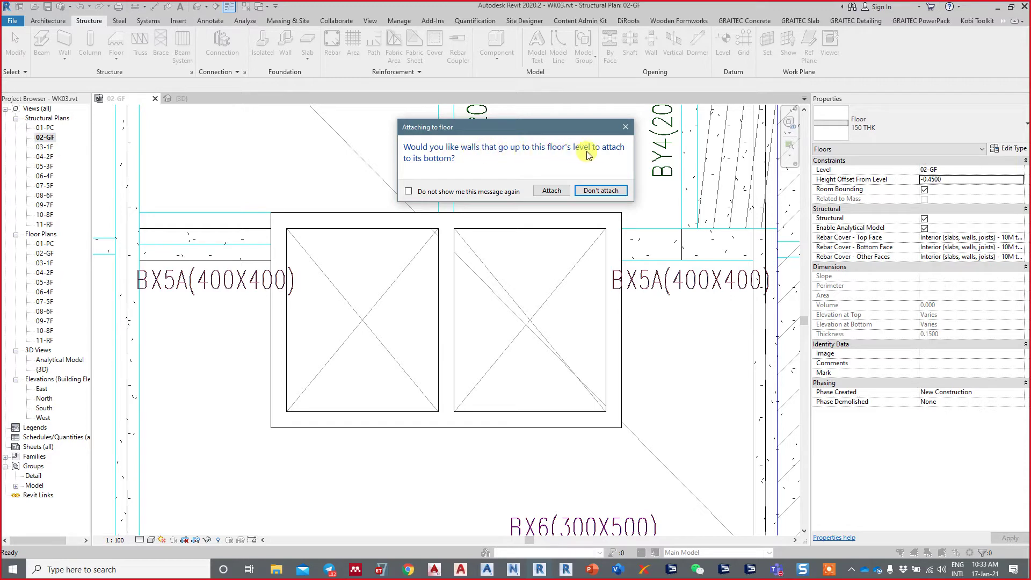
Step: Attach the walls to the ground-floor slab underside and dismiss the missing-targets warning
{"action": "left_click", "coordinate": [553, 191]}
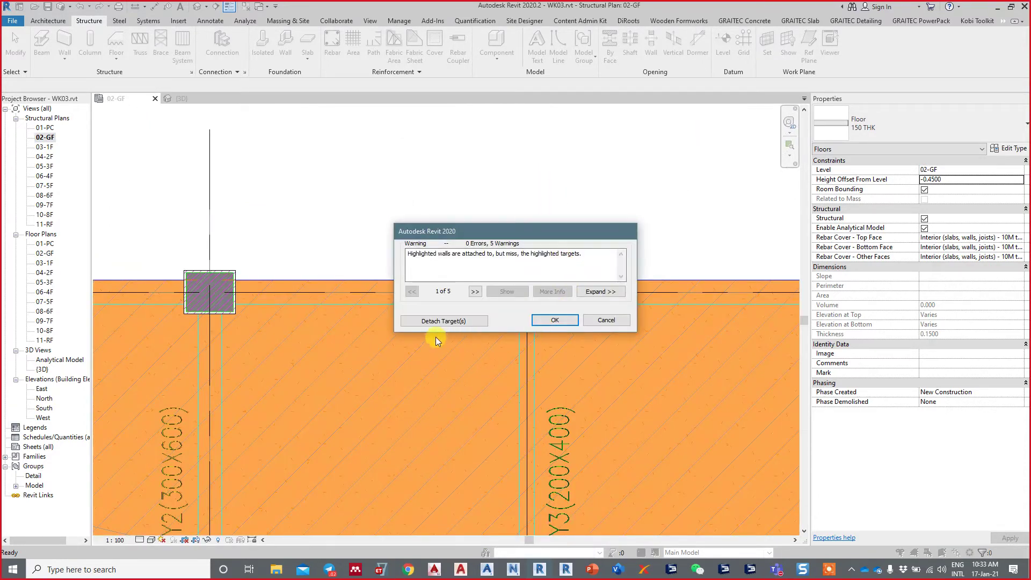
{"action": "left_click", "coordinate": [555, 320]}
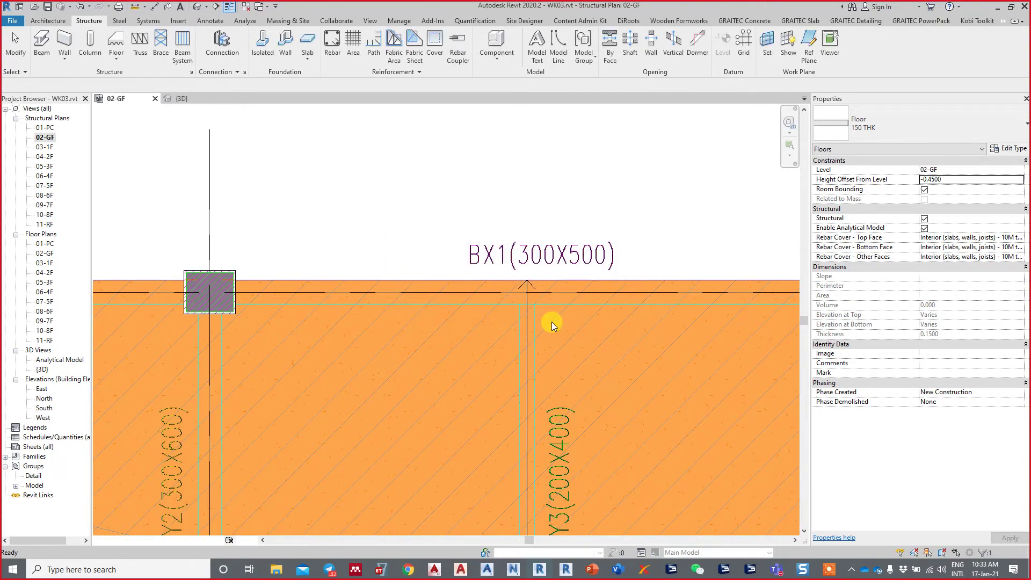
{"action": "scroll", "coordinate": [490, 225], "scroll_direction": "down", "scroll_amount": 2}
{"action": "scroll", "coordinate": [555, 179], "scroll_direction": "down", "scroll_amount": 2}
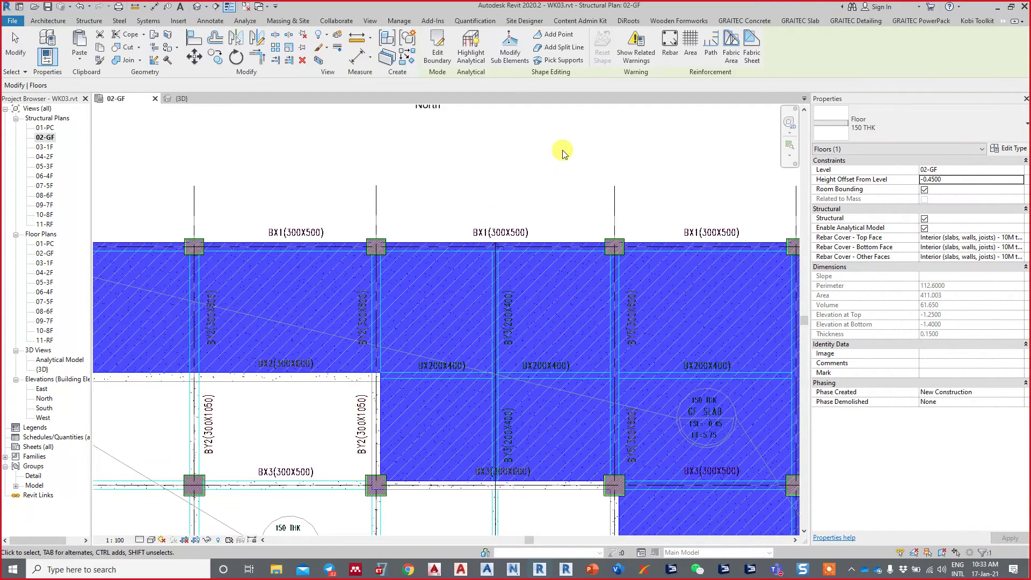
Step: Switch to the 3D view and orbit closely around the lift core walls
{"action": "left_click", "coordinate": [197, 6]}
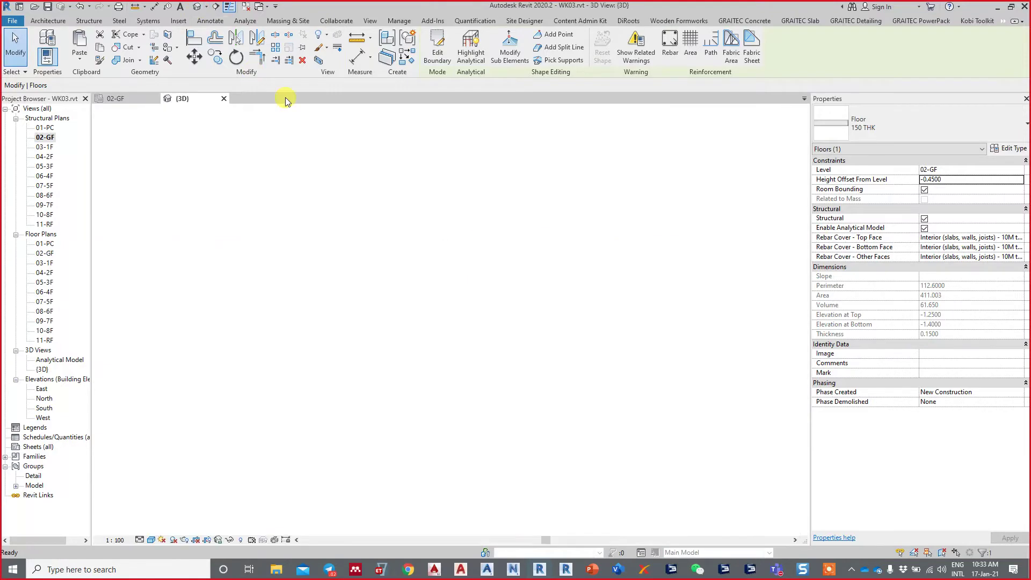
{"action": "scroll", "coordinate": [559, 215], "scroll_direction": "up", "scroll_amount": 2}
{"action": "scroll", "coordinate": [569, 214], "scroll_direction": "up", "scroll_amount": 2}
{"action": "scroll", "coordinate": [530, 272], "scroll_direction": "up", "scroll_amount": 2}
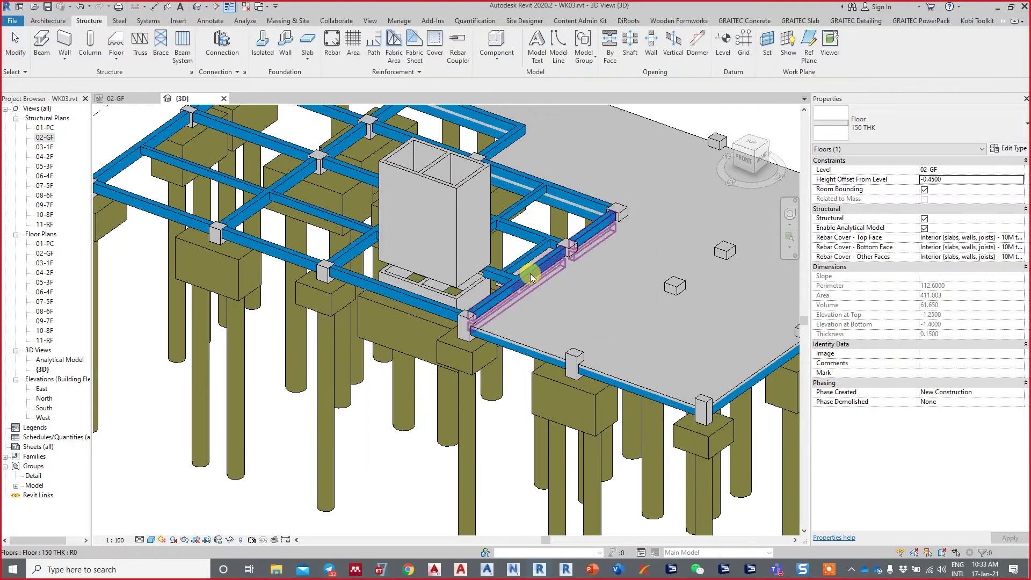
{"action": "mouse_move", "coordinate": [530, 273]}
{"action": "middle_mouse_down", "text": "shift"}
{"action": "mouse_move", "coordinate": [667, 197]}
{"action": "mouse_move", "coordinate": [663, 224]}
{"action": "mouse_move", "coordinate": [621, 260]}
{"action": "mouse_move", "coordinate": [575, 264]}
{"action": "mouse_move", "coordinate": [567, 165]}
{"action": "mouse_move", "coordinate": [591, 175]}
{"action": "mouse_move", "coordinate": [626, 221]}
{"action": "mouse_move", "coordinate": [646, 277]}
{"action": "mouse_move", "coordinate": [576, 244]}
{"action": "mouse_move", "coordinate": [400, 340]}
{"action": "mouse_move", "coordinate": [490, 396]}
{"action": "middle_mouse_up", "text": "shift"}
{"action": "scroll", "coordinate": [555, 316], "scroll_direction": "up", "scroll_amount": 3}
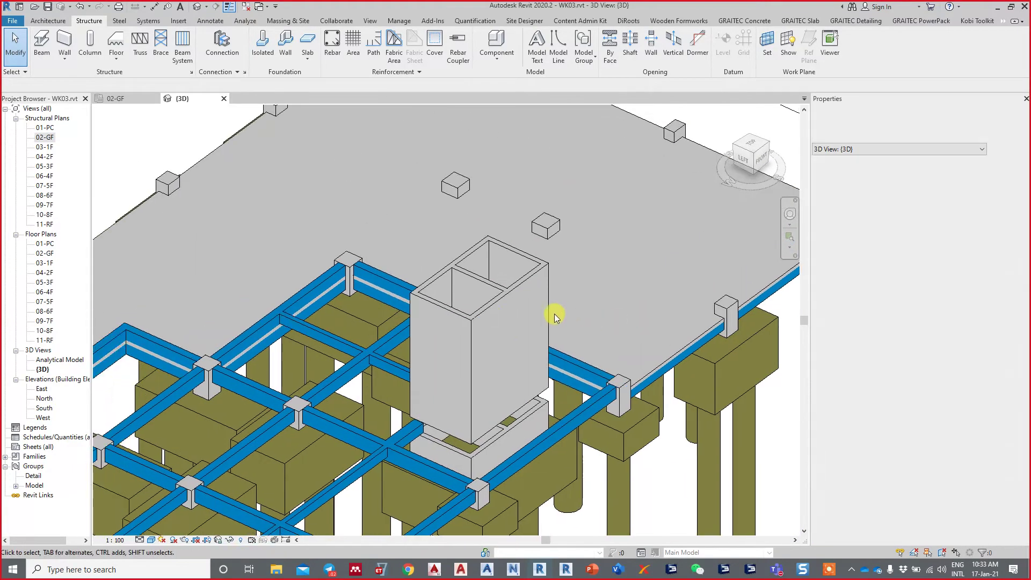
{"action": "scroll", "coordinate": [555, 316], "scroll_direction": "down", "scroll_amount": 2}
{"action": "scroll", "coordinate": [440, 329], "scroll_direction": "up", "scroll_amount": 2}
{"action": "scroll", "coordinate": [374, 252], "scroll_direction": "up", "scroll_amount": 2}
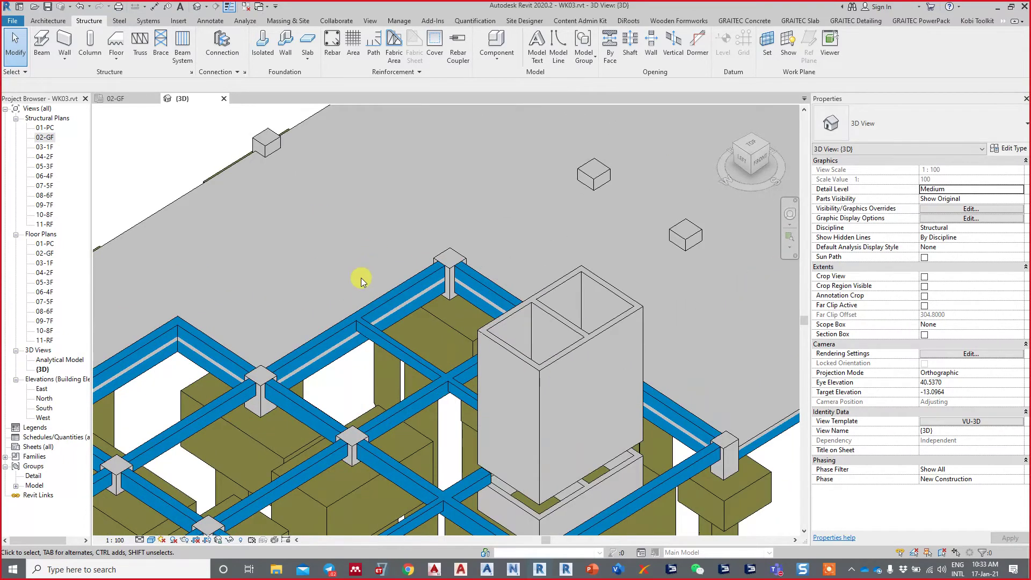
{"action": "middle_click_drag", "start_coordinate": [361, 278], "coordinate": [334, 279], "text": "shift"}
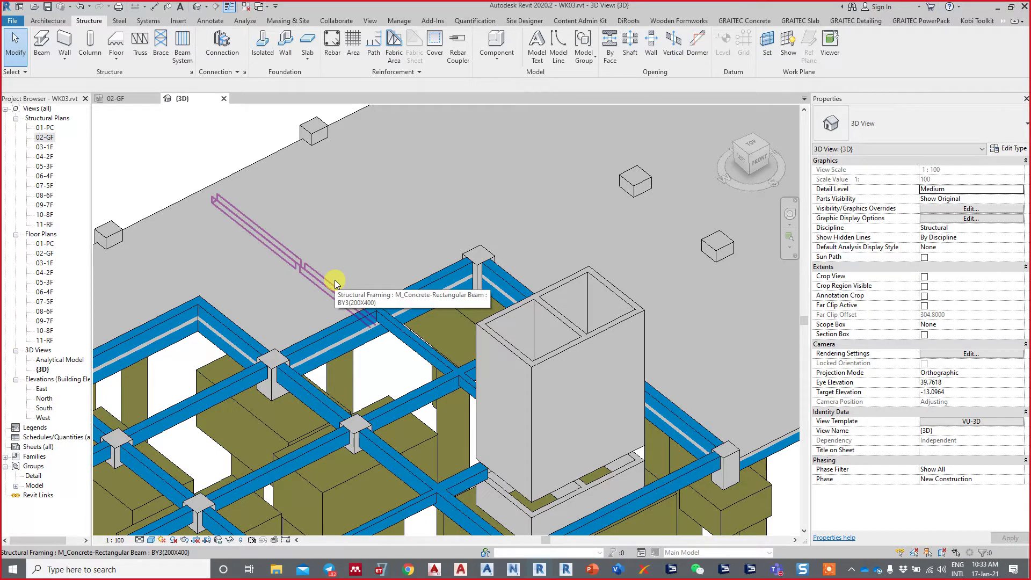
{"action": "scroll", "coordinate": [456, 244], "scroll_direction": "down", "scroll_amount": 3}
{"action": "scroll", "coordinate": [451, 251], "scroll_direction": "down", "scroll_amount": 2}
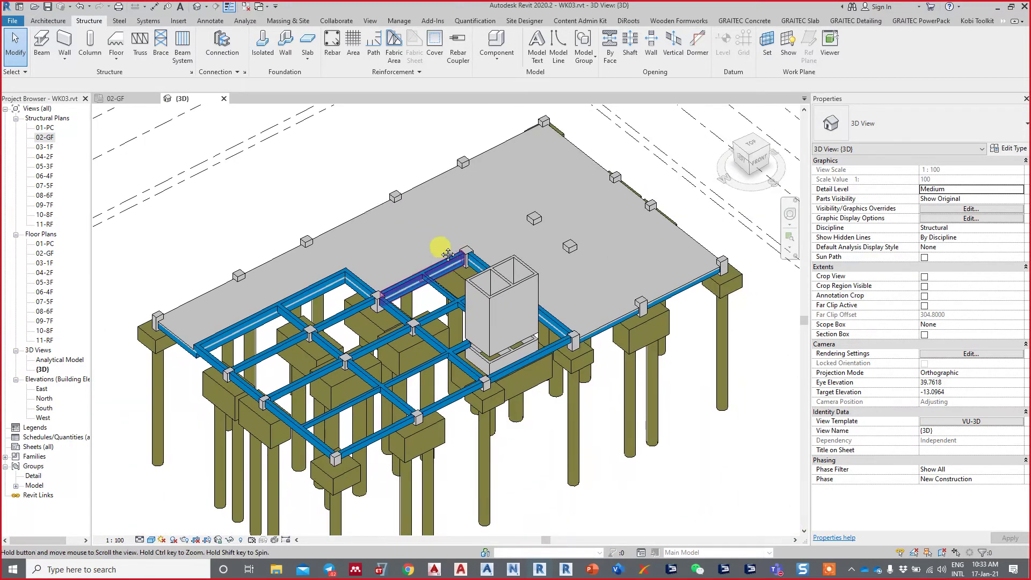
Step: Orbit and pan over the whole structure to inspect slab edges and the beam grid
{"action": "mouse_move", "coordinate": [447, 254]}
{"action": "middle_mouse_down"}
{"action": "mouse_move", "coordinate": [441, 260]}
{"action": "mouse_move", "coordinate": [460, 237]}
{"action": "mouse_move", "coordinate": [633, 374]}
{"action": "middle_mouse_up"}
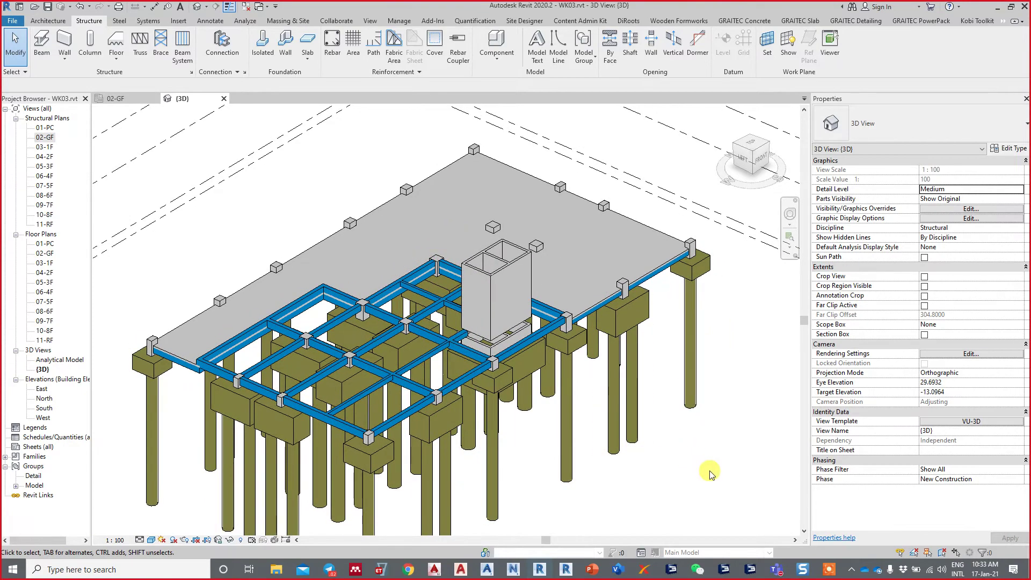
{"action": "scroll", "coordinate": [692, 312], "scroll_direction": "up", "scroll_amount": 2}
{"action": "scroll", "coordinate": [713, 225], "scroll_direction": "up", "scroll_amount": 2}
{"action": "scroll", "coordinate": [652, 323], "scroll_direction": "up", "scroll_amount": 2}
{"action": "scroll", "coordinate": [587, 346], "scroll_direction": "up", "scroll_amount": 2}
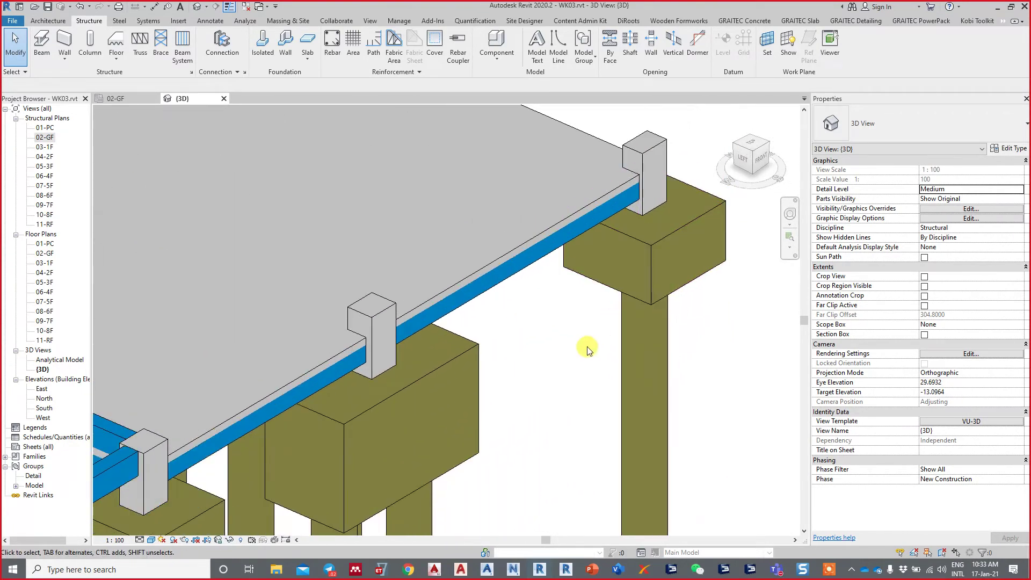
{"action": "mouse_move", "coordinate": [554, 375]}
{"action": "middle_mouse_down"}
{"action": "mouse_move", "coordinate": [703, 362]}
{"action": "mouse_move", "coordinate": [623, 365]}
{"action": "mouse_move", "coordinate": [675, 365]}
{"action": "mouse_move", "coordinate": [621, 356]}
{"action": "middle_mouse_up"}
{"action": "scroll", "coordinate": [702, 365], "scroll_direction": "down", "scroll_amount": 2}
{"action": "scroll", "coordinate": [656, 368], "scroll_direction": "down", "scroll_amount": 2}
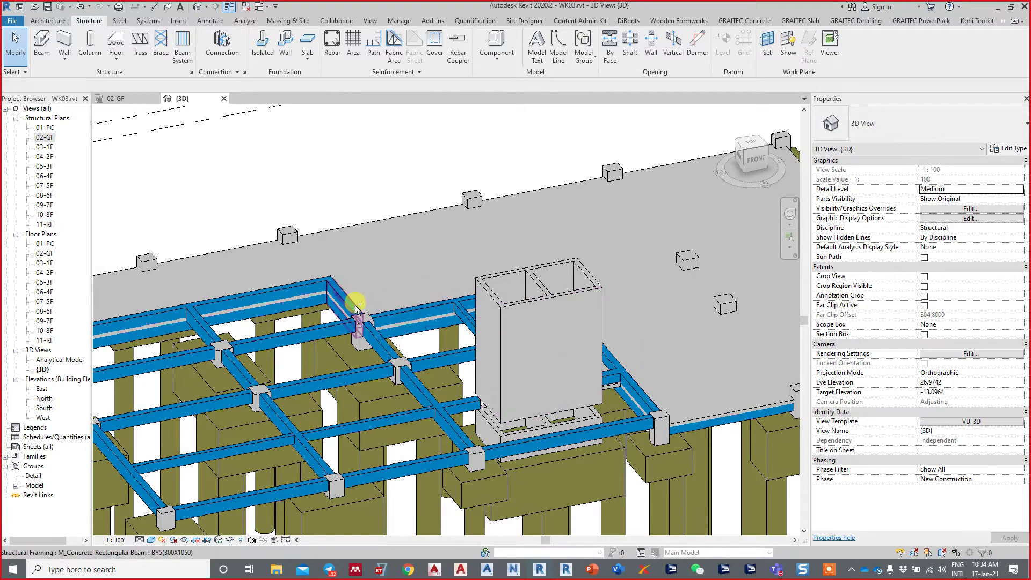
{"action": "middle_click_drag", "start_coordinate": [356, 305], "coordinate": [385, 340], "text": "shift"}
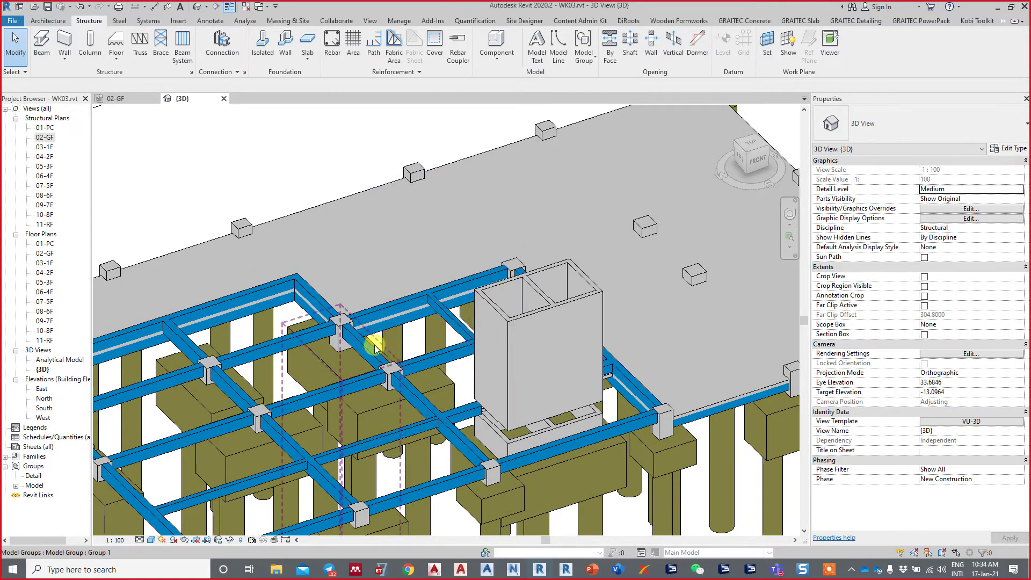
{"action": "mouse_move", "coordinate": [372, 341]}
{"action": "middle_mouse_down", "text": "shift"}
{"action": "mouse_move", "coordinate": [424, 286]}
{"action": "mouse_move", "coordinate": [613, 270]}
{"action": "mouse_move", "coordinate": [402, 380]}
{"action": "mouse_move", "coordinate": [529, 154]}
{"action": "mouse_move", "coordinate": [258, 329]}
{"action": "mouse_move", "coordinate": [292, 322]}
{"action": "mouse_move", "coordinate": [301, 372]}
{"action": "mouse_move", "coordinate": [332, 410]}
{"action": "mouse_move", "coordinate": [326, 403]}
{"action": "middle_mouse_up", "text": "shift"}
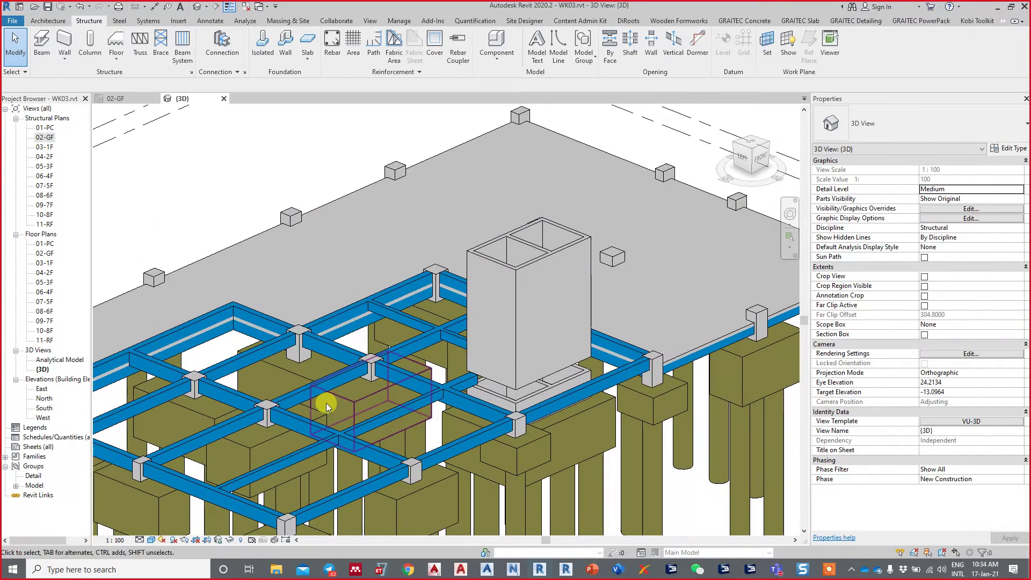
Step: Open the VU-3D template's model graphic overrides and select the Floors category
{"action": "left_click", "coordinate": [939, 421]}
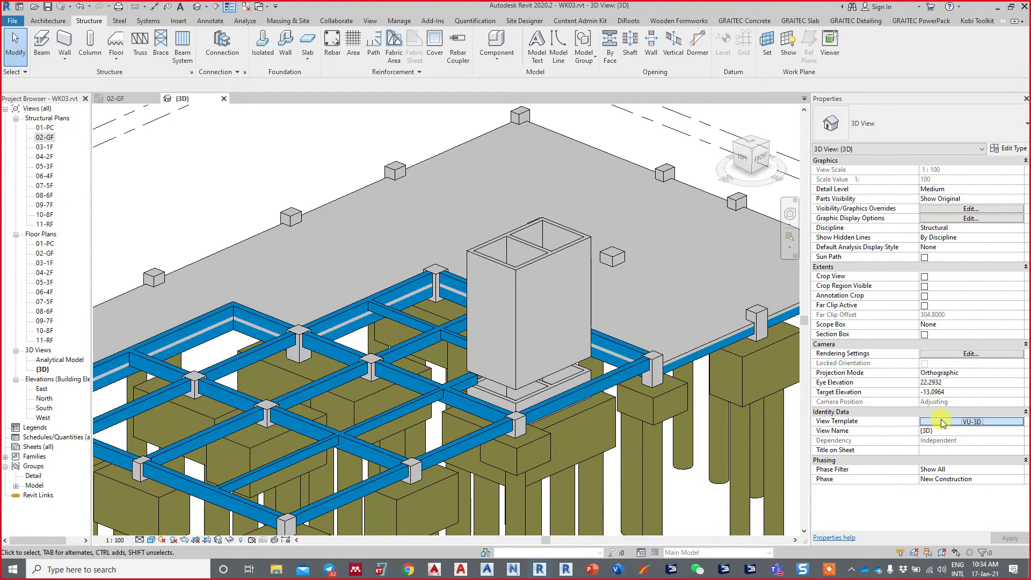
{"action": "left_click", "coordinate": [671, 235]}
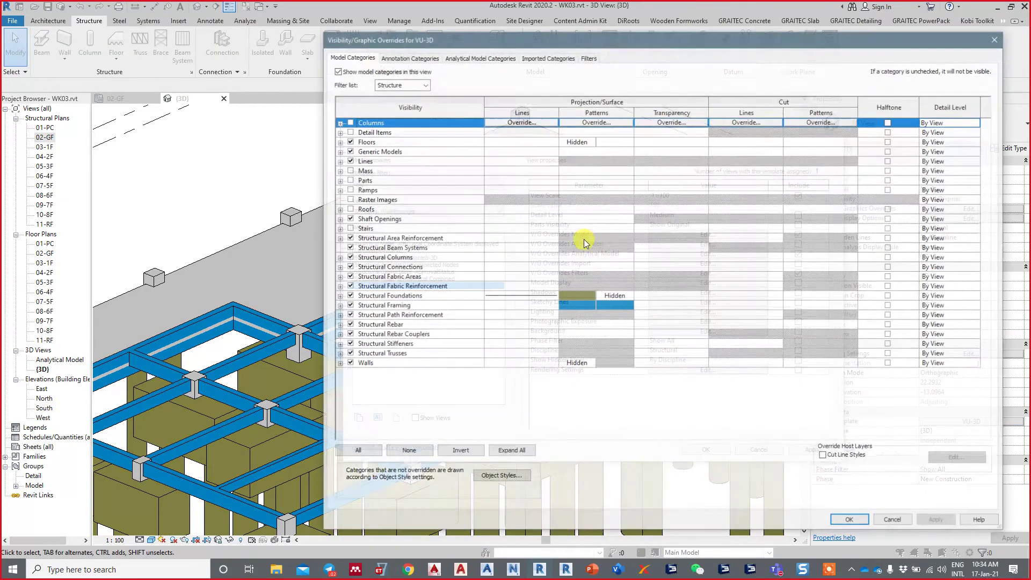
{"action": "left_click", "coordinate": [419, 315]}
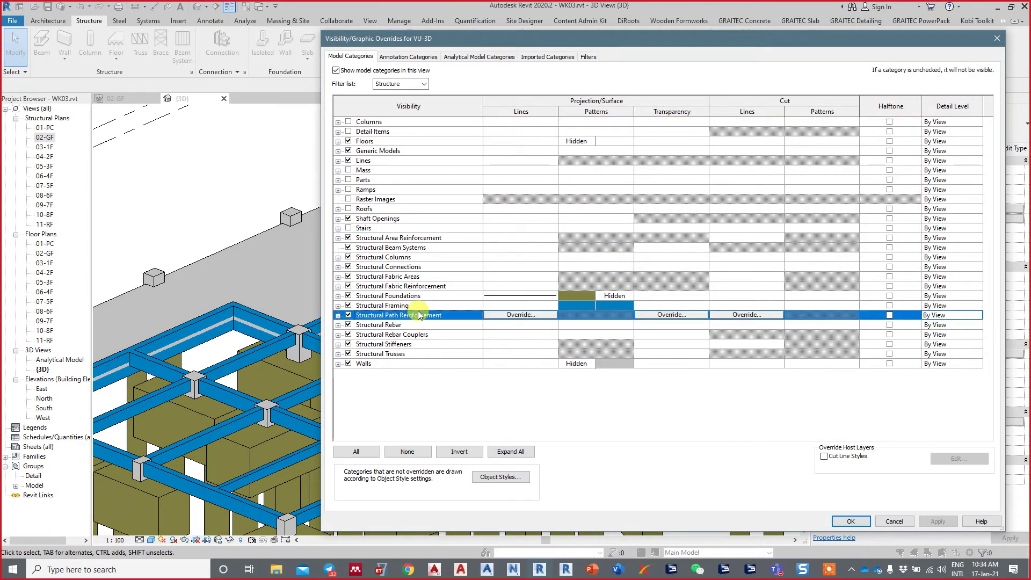
{"action": "key", "text": "f"}
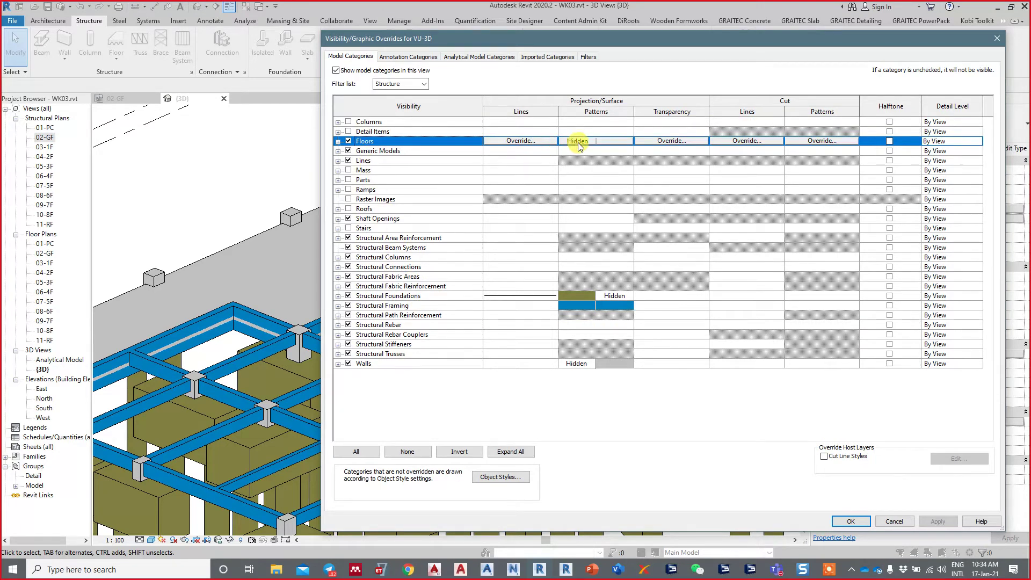
Step: Set the Floors foreground surface pattern to Solid fill in orange RGB 255-128-064
{"action": "left_click", "coordinate": [578, 143]}
{"action": "left_click", "coordinate": [539, 187]}
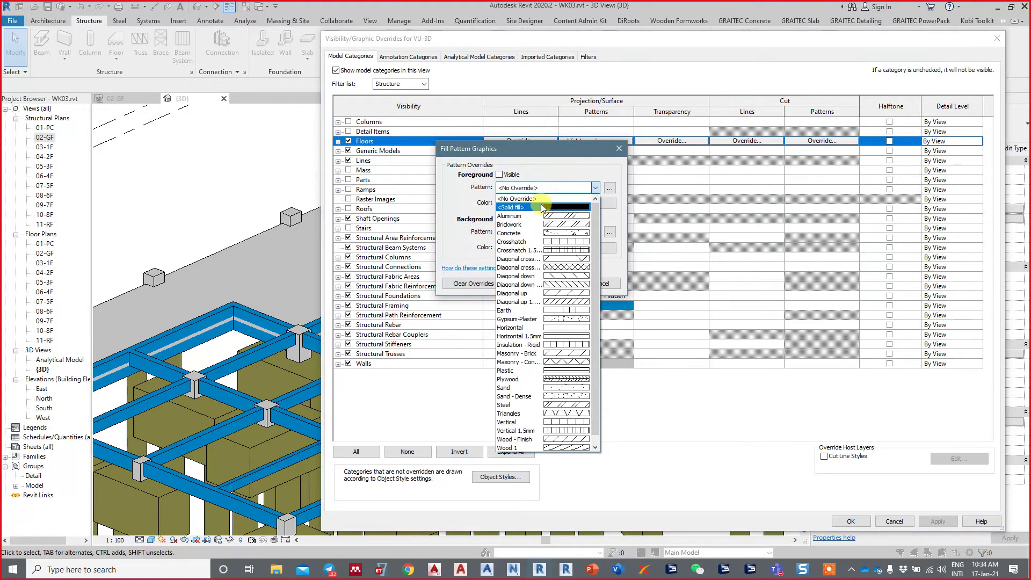
{"action": "left_click", "coordinate": [540, 207]}
{"action": "left_click", "coordinate": [540, 204]}
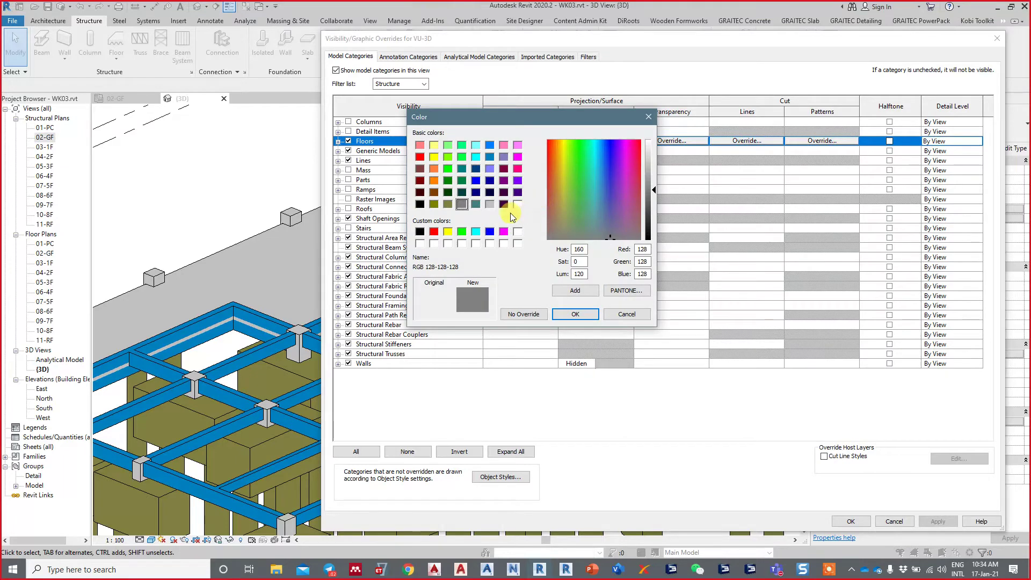
{"action": "key", "text": "Escape"}
{"action": "left_click", "coordinate": [513, 204]}
{"action": "left_click", "coordinate": [435, 171]}
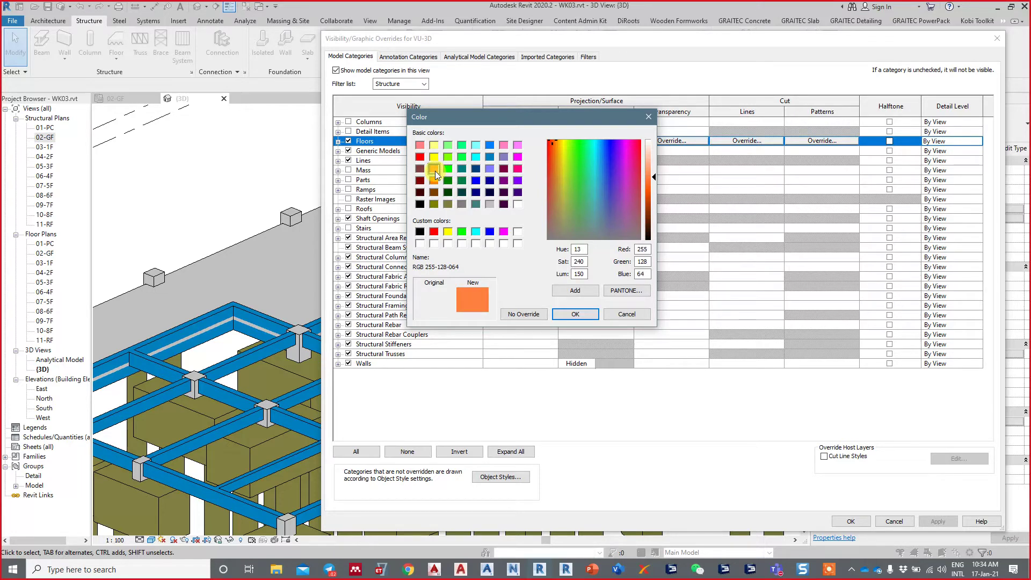
{"action": "left_click", "coordinate": [572, 314]}
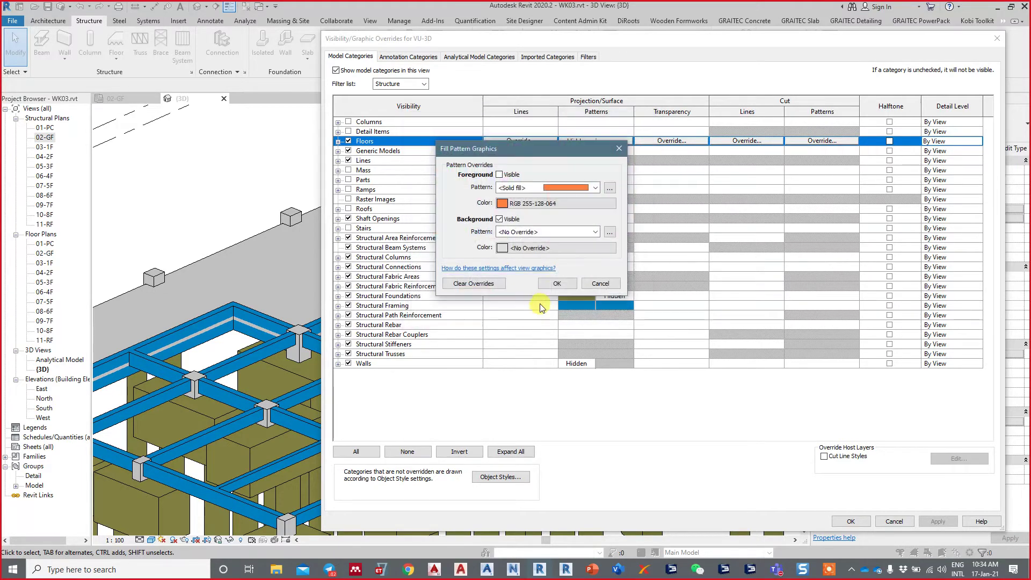
Step: Set the Floors background pattern to orange Solid fill and apply the override
{"action": "left_click", "coordinate": [525, 234]}
{"action": "left_click", "coordinate": [524, 251]}
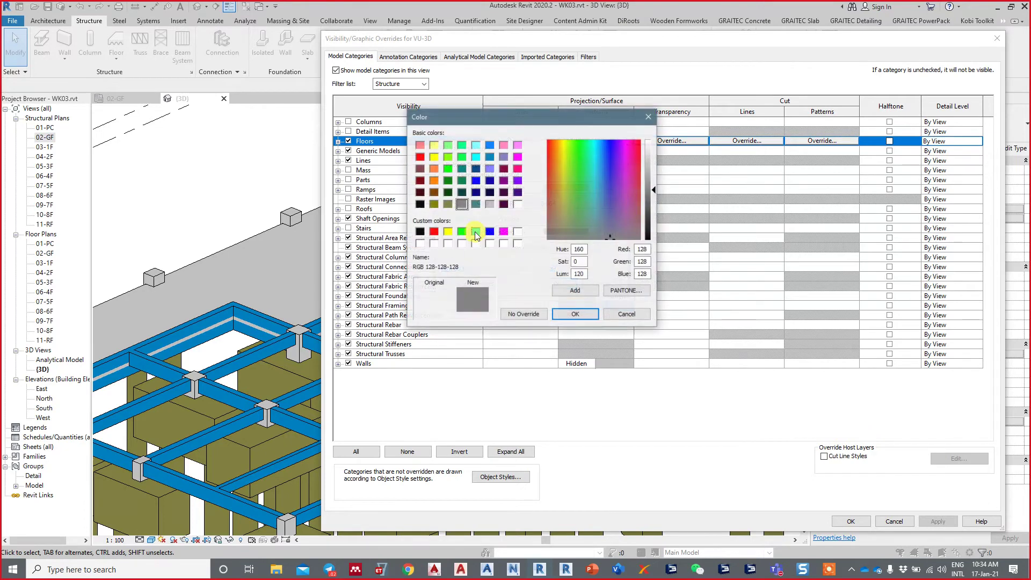
{"action": "left_click", "coordinate": [435, 171]}
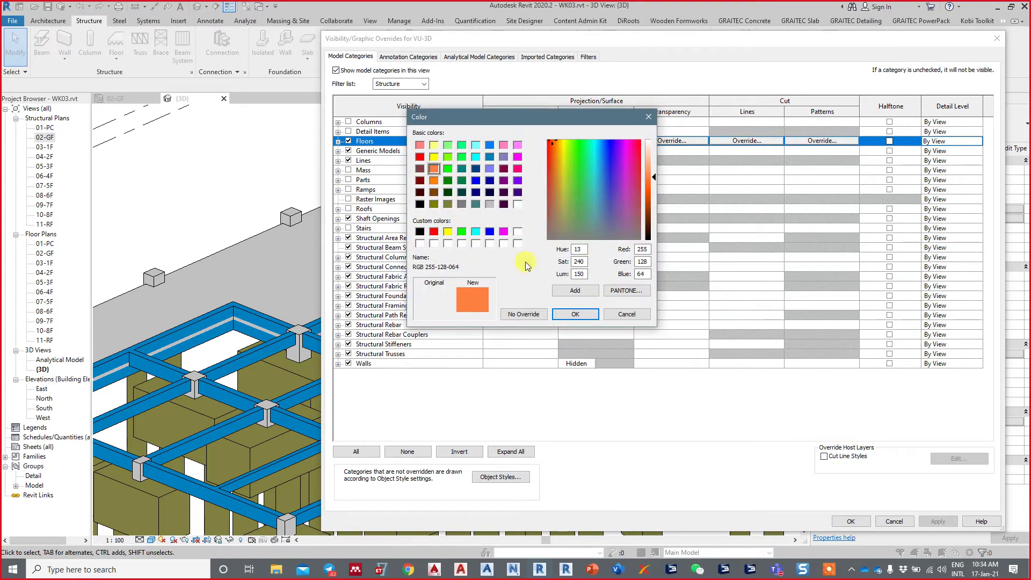
{"action": "left_click", "coordinate": [567, 314]}
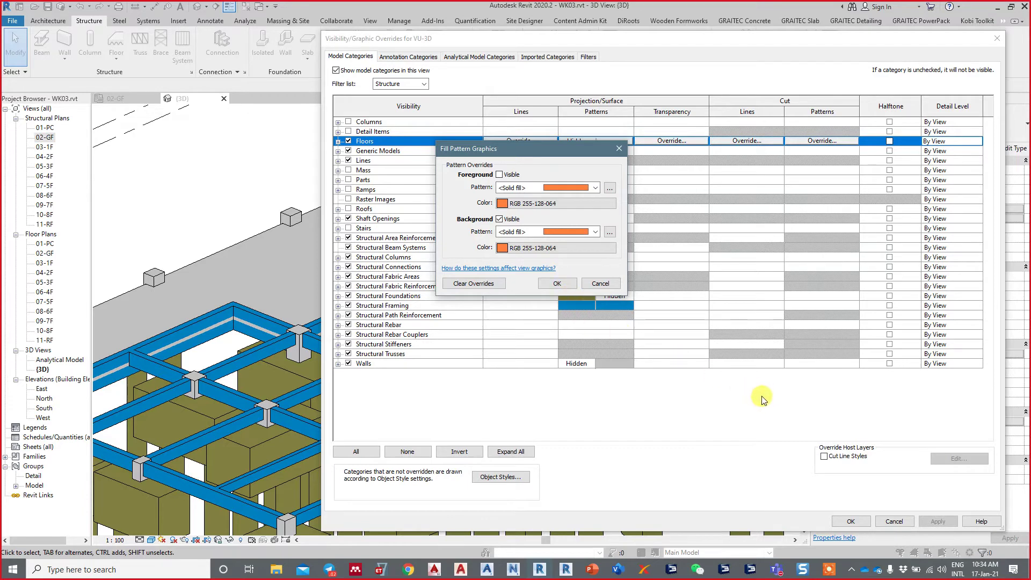
{"action": "left_click", "coordinate": [557, 284]}
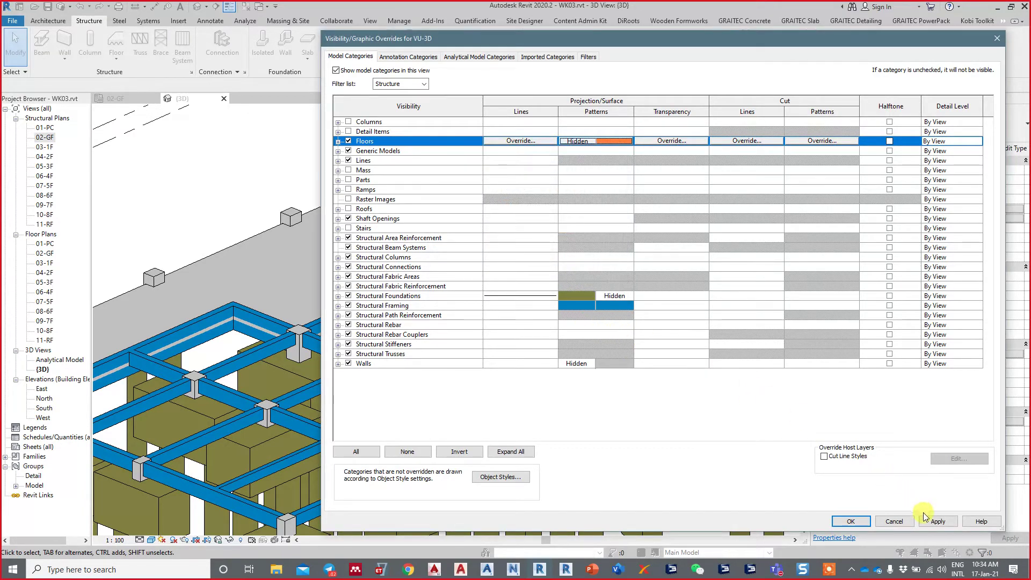
{"action": "left_click", "coordinate": [858, 522]}
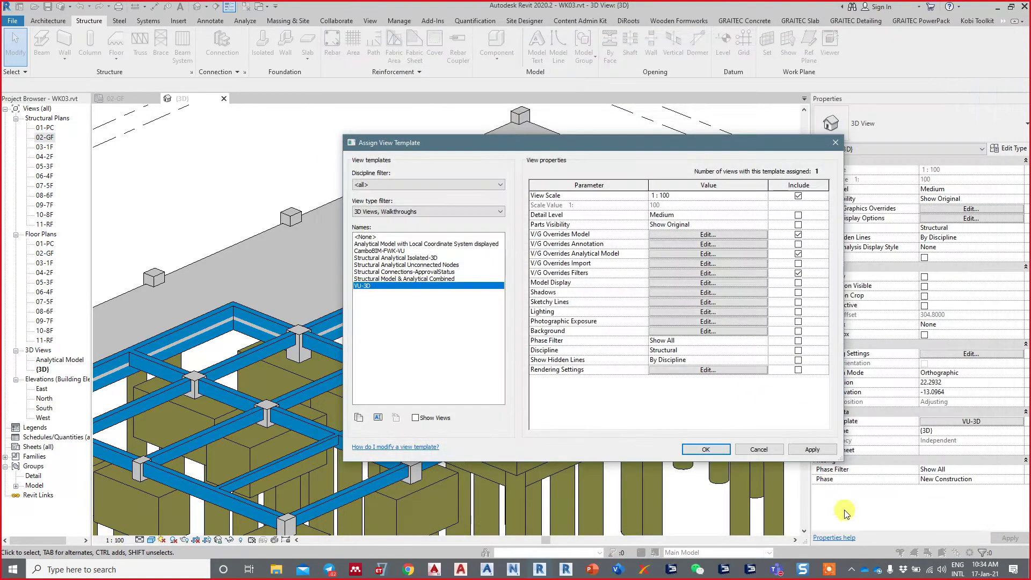
Step: Confirm the template changes and orbit the 3D view around the lift core and foundations
{"action": "left_click", "coordinate": [707, 449]}
{"action": "scroll", "coordinate": [469, 268], "scroll_direction": "up", "scroll_amount": 3}
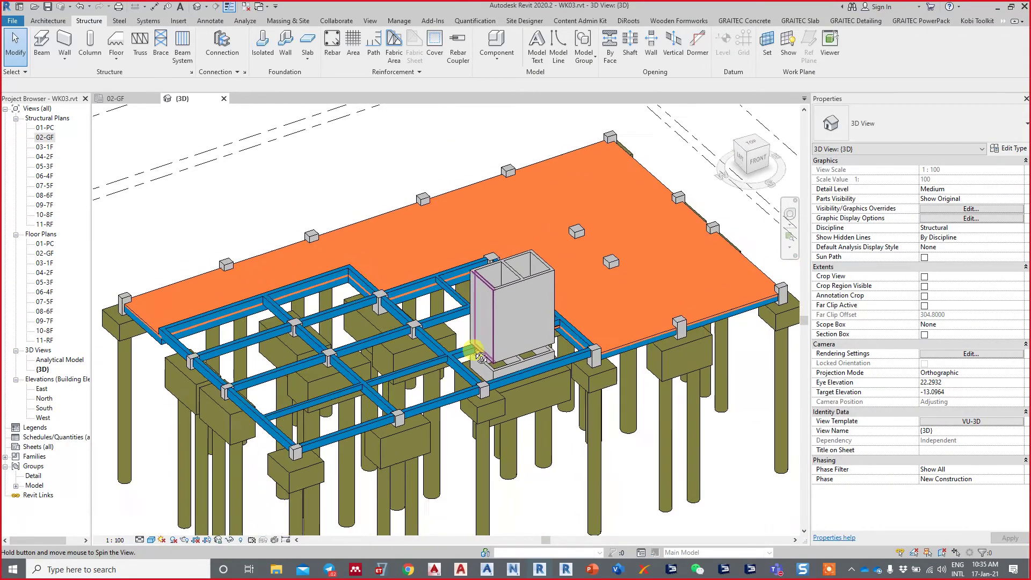
{"action": "mouse_move", "coordinate": [471, 281]}
{"action": "middle_mouse_down", "text": "shift"}
{"action": "mouse_move", "coordinate": [517, 309]}
{"action": "mouse_move", "coordinate": [471, 200]}
{"action": "mouse_move", "coordinate": [510, 422]}
{"action": "mouse_move", "coordinate": [495, 338]}
{"action": "mouse_move", "coordinate": [511, 335]}
{"action": "mouse_move", "coordinate": [507, 324]}
{"action": "mouse_move", "coordinate": [543, 323]}
{"action": "mouse_move", "coordinate": [552, 306]}
{"action": "mouse_move", "coordinate": [686, 295]}
{"action": "middle_mouse_up", "text": "shift"}
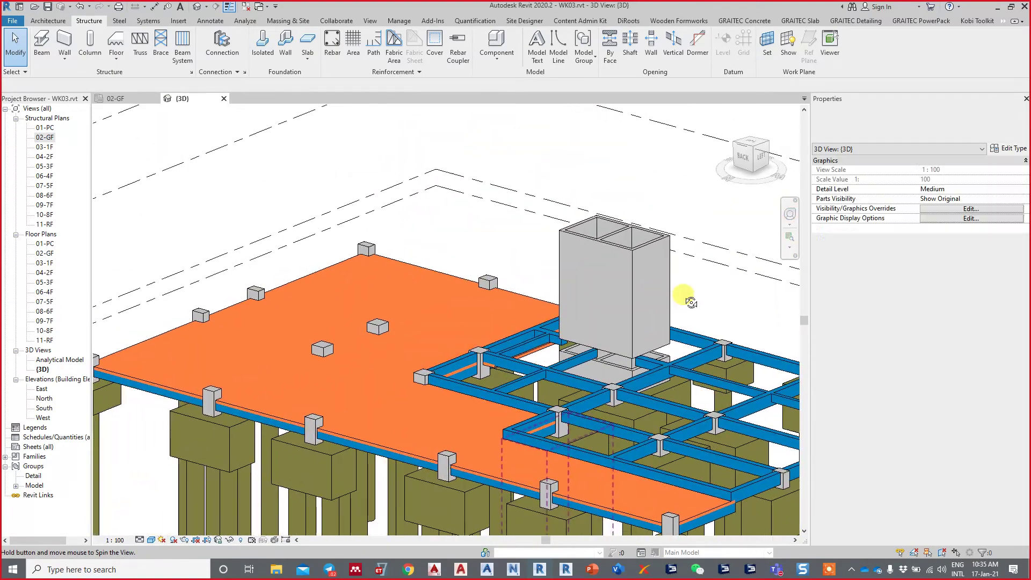
{"action": "mouse_move", "coordinate": [403, 396]}
{"action": "middle_mouse_down", "text": "shift"}
{"action": "mouse_move", "coordinate": [200, 422]}
{"action": "mouse_move", "coordinate": [428, 391]}
{"action": "mouse_move", "coordinate": [441, 401]}
{"action": "middle_mouse_up", "text": "shift"}
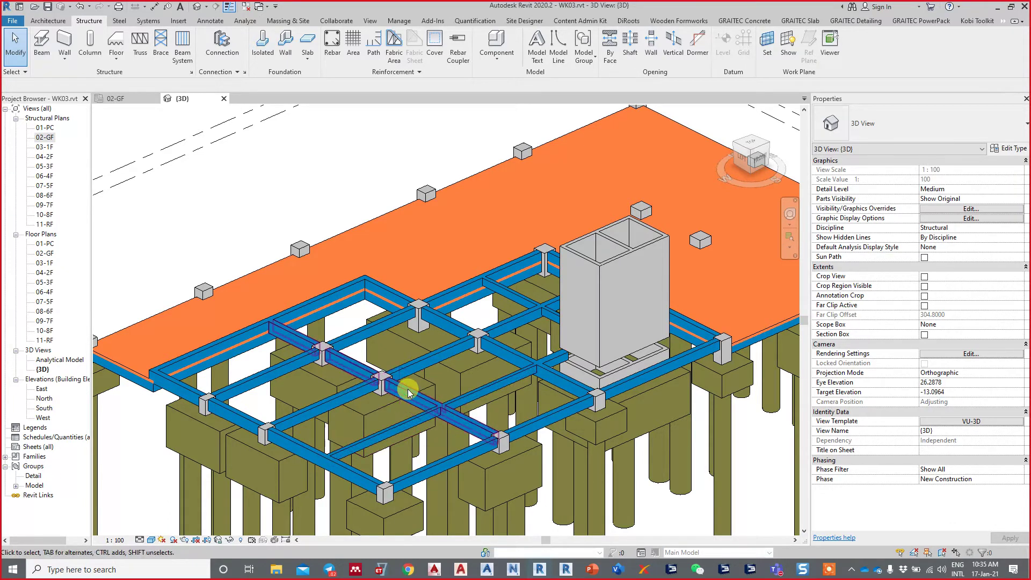
{"action": "middle_click_drag", "start_coordinate": [257, 400], "coordinate": [247, 385]}
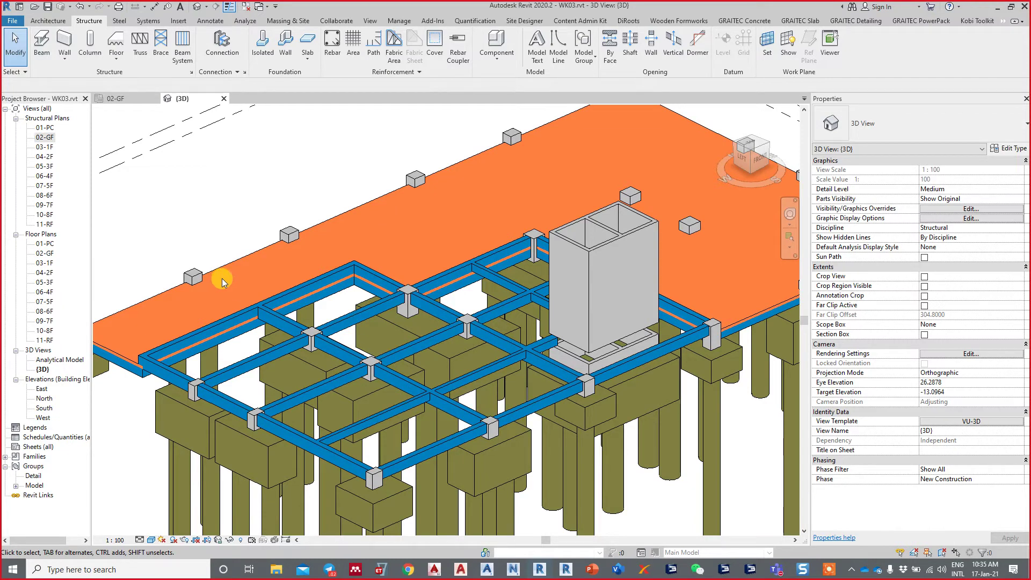
Step: Zoom the 3D view to fit (ZF), then switch to the 02-GF structural plan
{"action": "key", "text": "z"}
{"action": "key", "text": "f"}
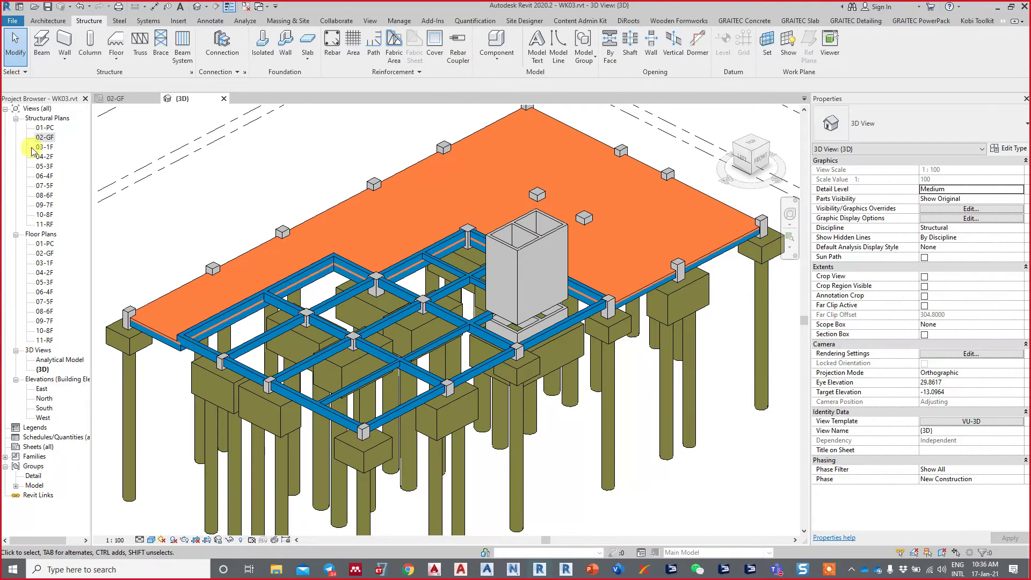
{"action": "left_click", "coordinate": [116, 98]}
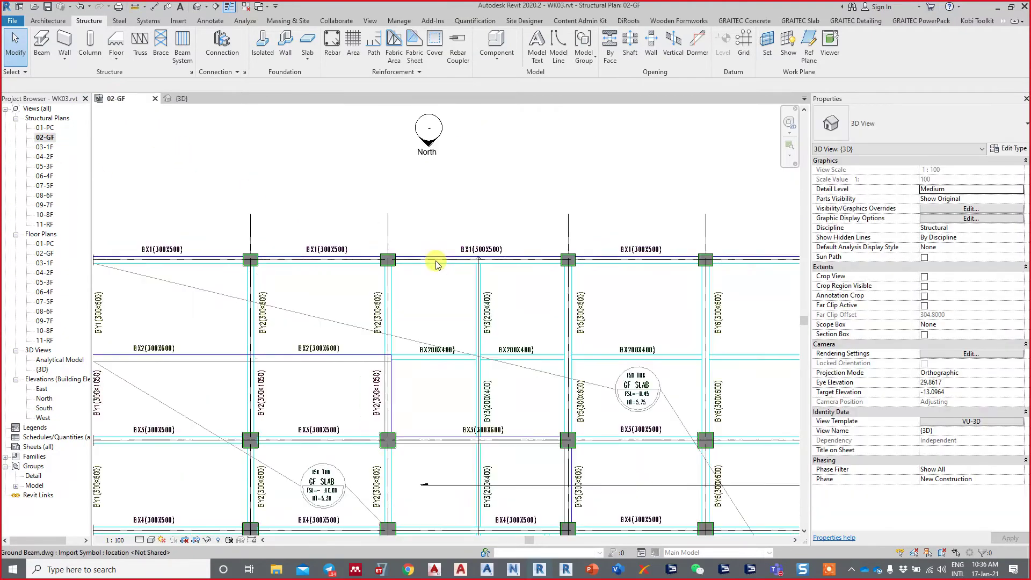
{"action": "scroll", "coordinate": [435, 263], "scroll_direction": "down", "scroll_amount": 2}
{"action": "scroll", "coordinate": [399, 320], "scroll_direction": "down", "scroll_amount": 2}
{"action": "scroll", "coordinate": [438, 223], "scroll_direction": "down", "scroll_amount": 1}
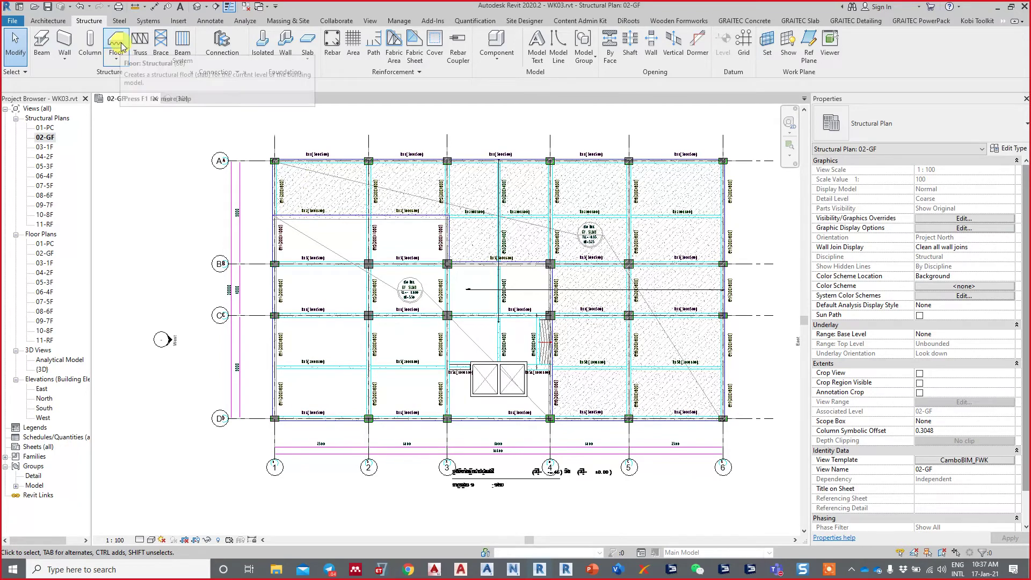
Step: Start a 150 THK structural floor with Height Offset From Level set to 0
{"action": "key", "text": "b"}
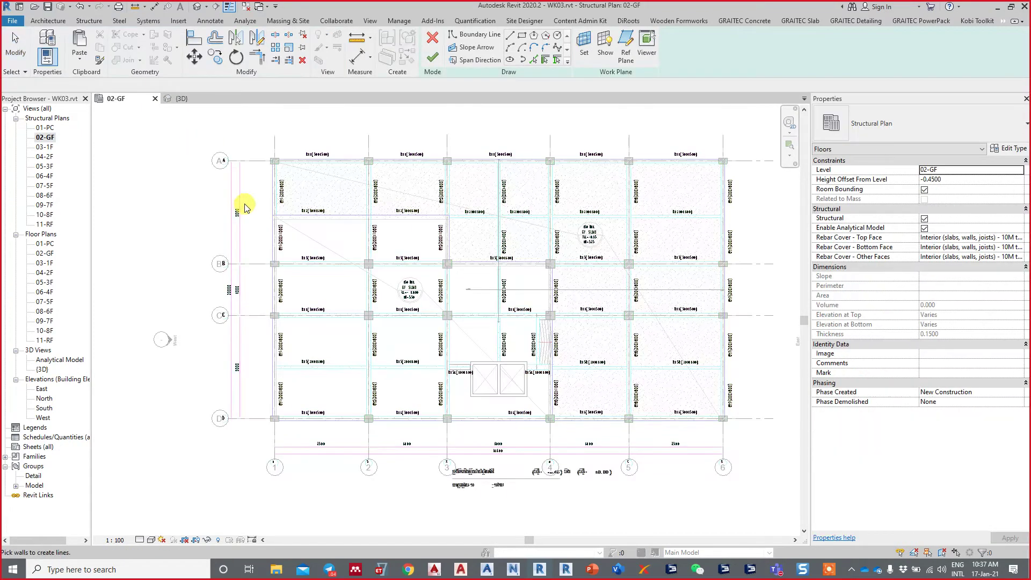
{"action": "left_click", "coordinate": [931, 180]}
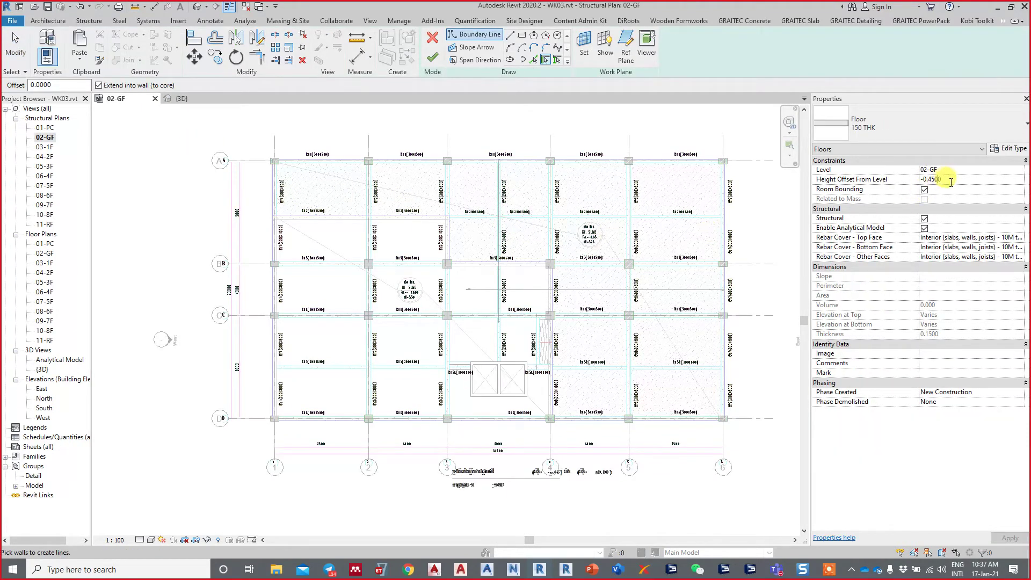
{"action": "left_click_drag", "start_coordinate": [946, 179], "coordinate": [913, 182]}
{"action": "type", "text": "0"}
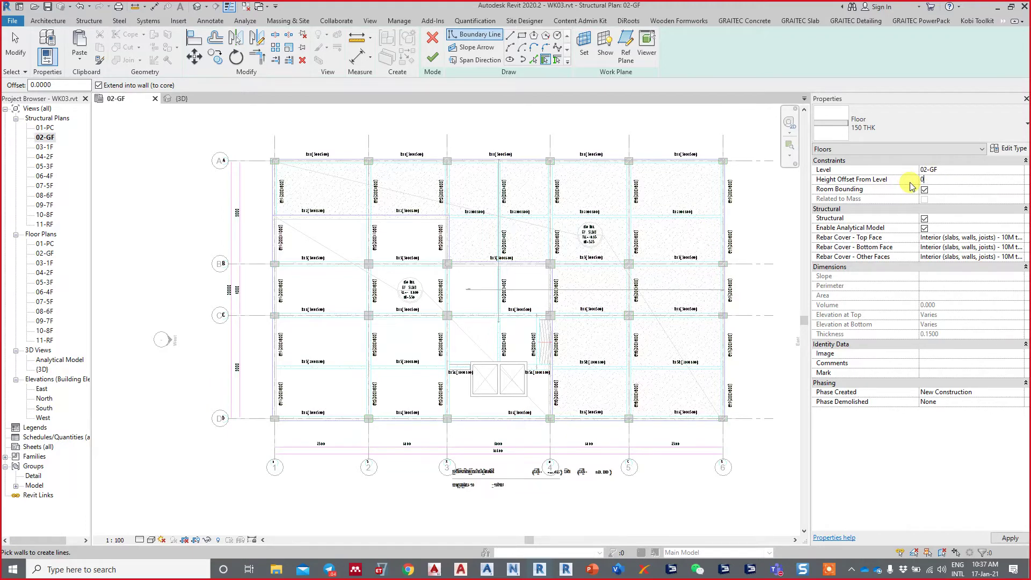
{"action": "key", "text": "Return"}
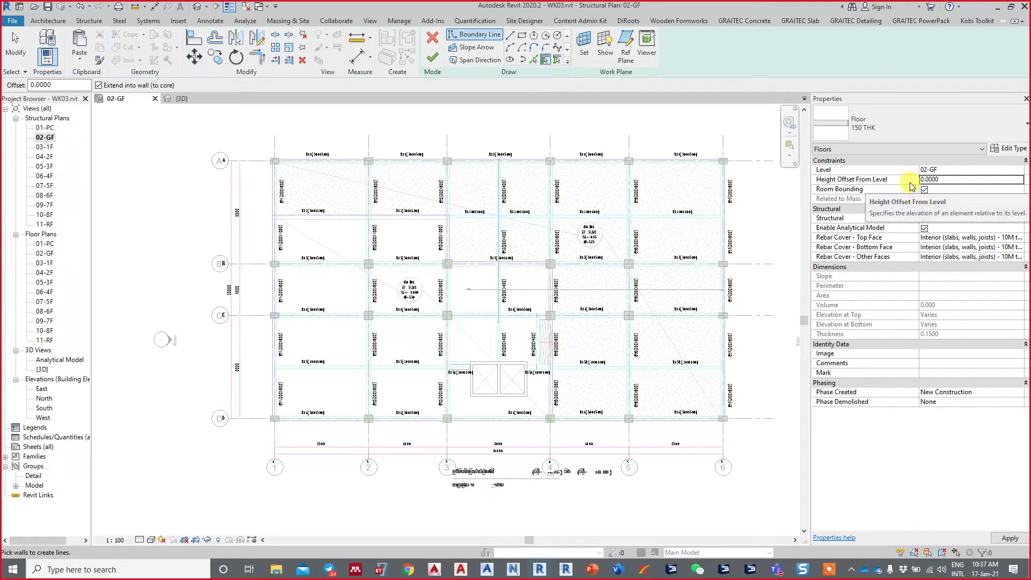
{"action": "scroll", "coordinate": [557, 258], "scroll_direction": "up", "scroll_amount": 2}
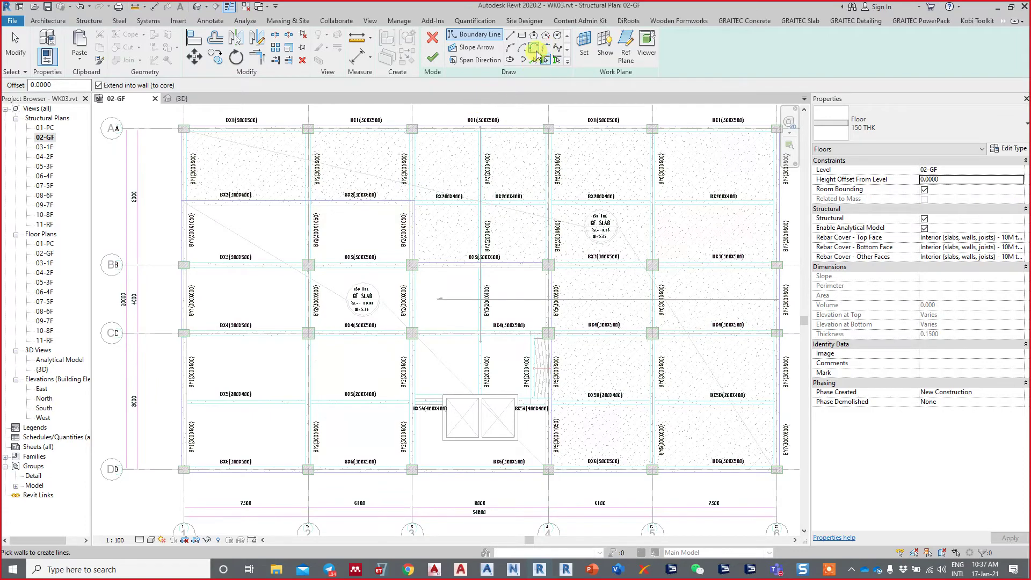
Step: Pick beam BX4 as the first floor boundary line
{"action": "left_click", "coordinate": [533, 60]}
{"action": "scroll", "coordinate": [626, 395], "scroll_direction": "up", "scroll_amount": 3}
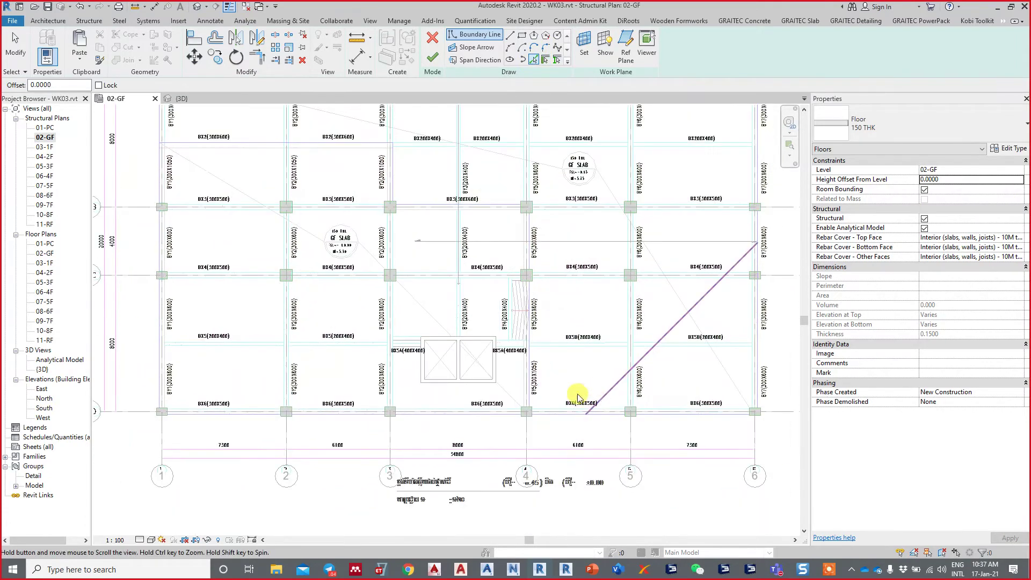
{"action": "scroll", "coordinate": [533, 390], "scroll_direction": "up", "scroll_amount": 3}
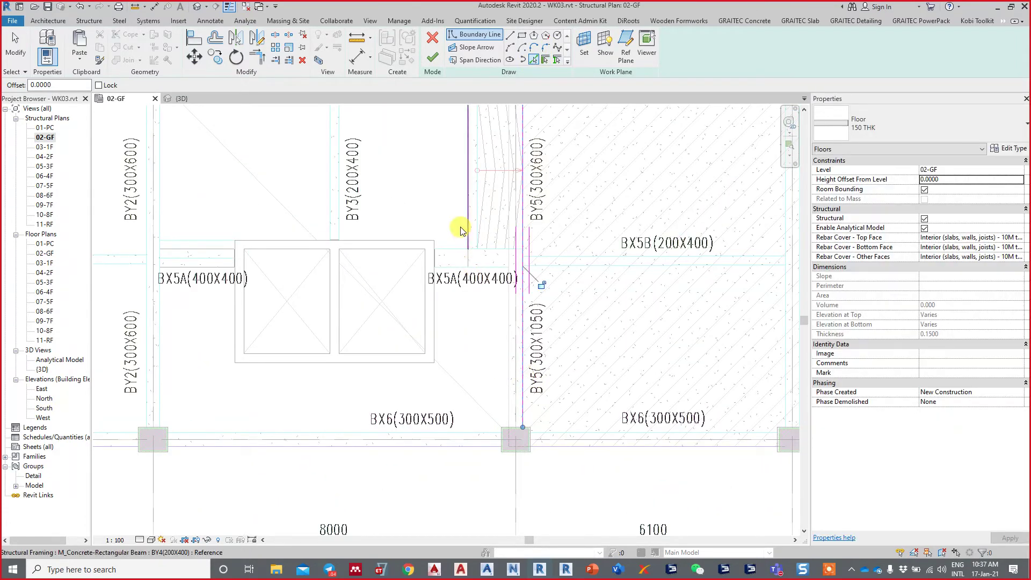
{"action": "middle_click_drag", "start_coordinate": [460, 226], "coordinate": [611, 474]}
{"action": "left_click", "coordinate": [546, 302]}
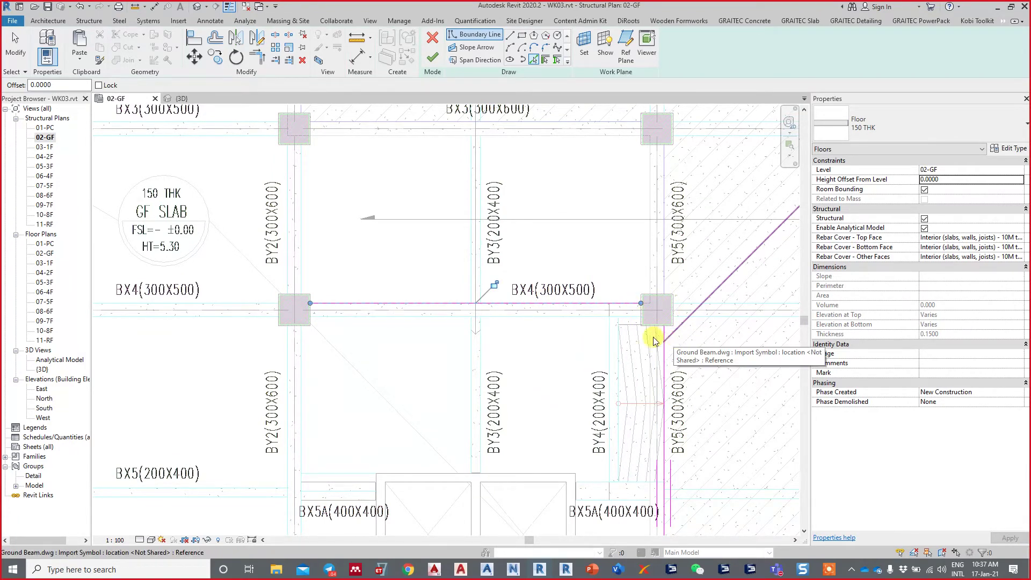
{"action": "scroll", "coordinate": [654, 340], "scroll_direction": "down", "scroll_amount": 3}
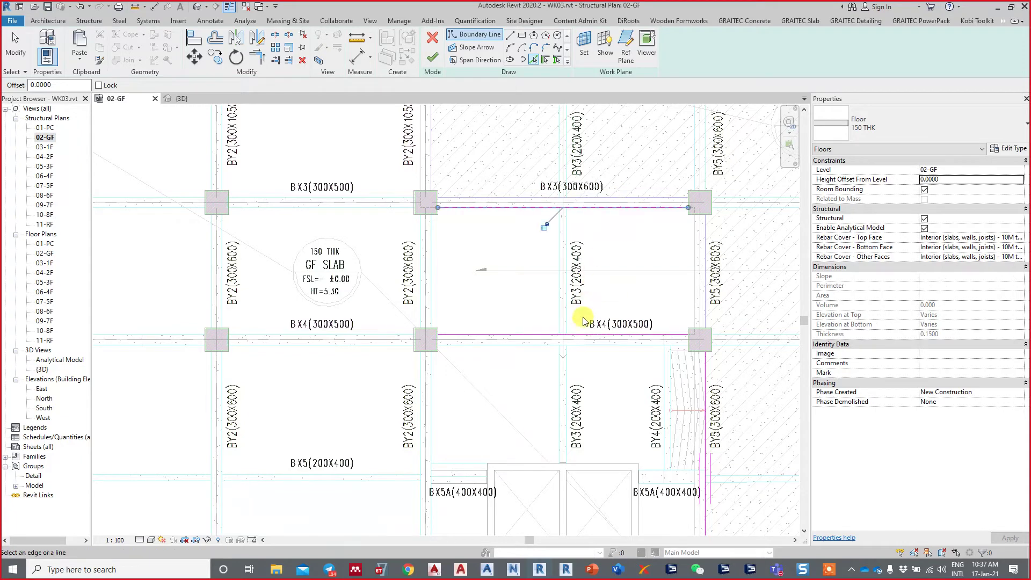
{"action": "left_click", "coordinate": [571, 335]}
{"action": "key", "text": "Escape"}
{"action": "key", "text": "Escape"}
{"action": "scroll", "coordinate": [668, 329], "scroll_direction": "down", "scroll_amount": 3}
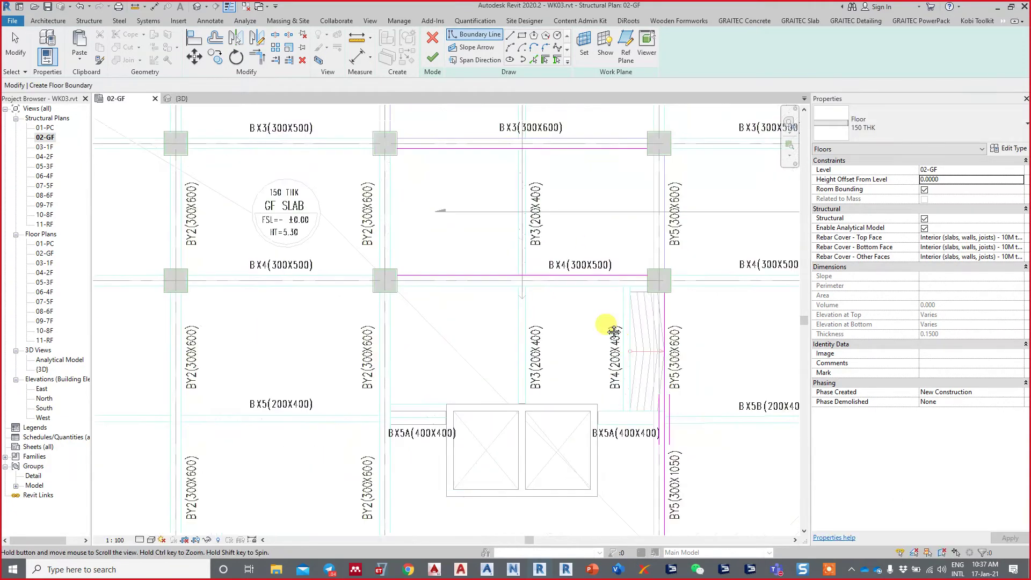
Step: Pick beams BY4, BX4, BY5 and BX3 as boundary lines, deleting the duplicate BX3 line
{"action": "left_click", "coordinate": [529, 59]}
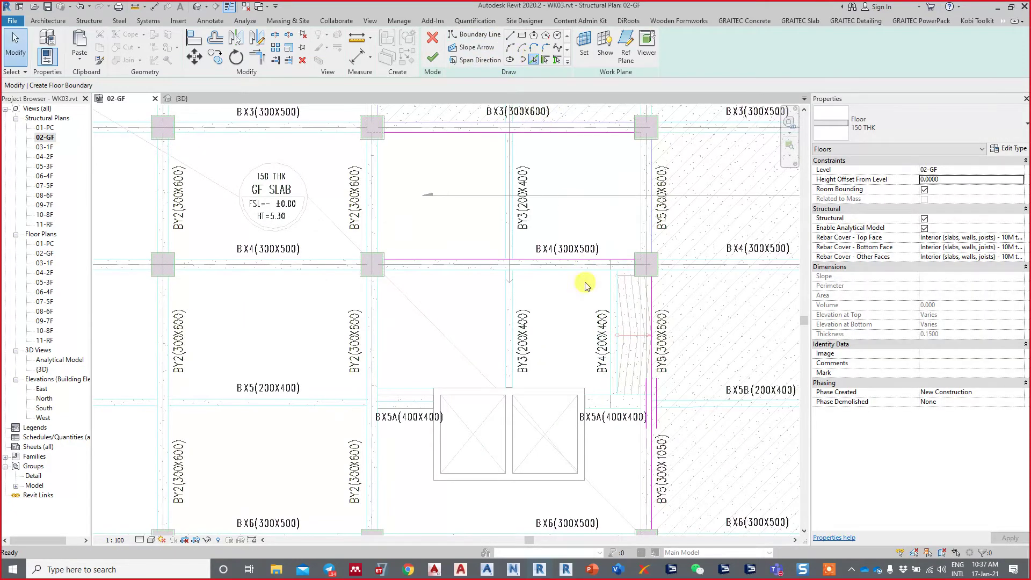
{"action": "left_click", "coordinate": [611, 354]}
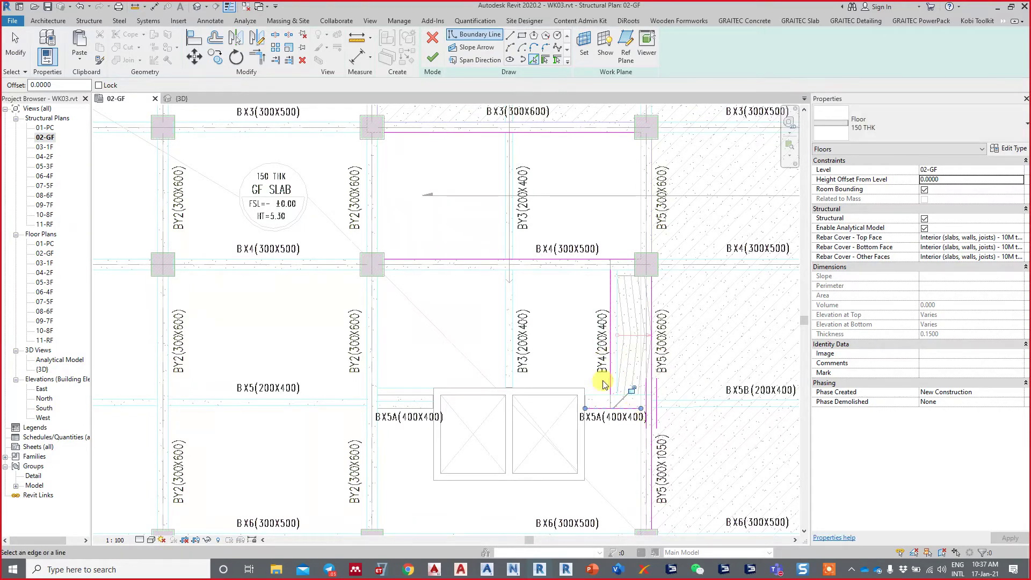
{"action": "middle_click_drag", "start_coordinate": [410, 259], "coordinate": [500, 346]}
{"action": "left_click", "coordinate": [500, 346]}
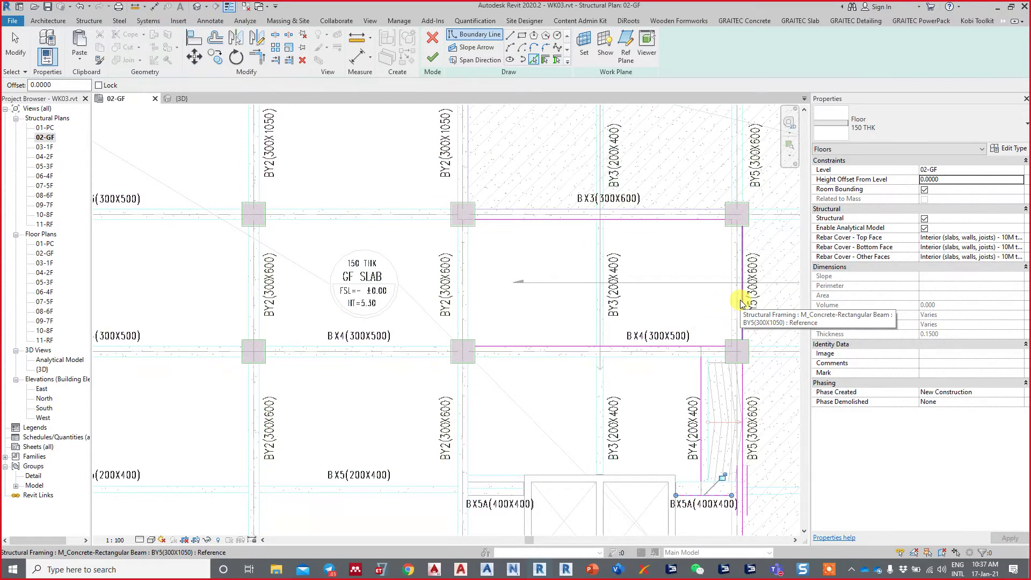
{"action": "left_click", "coordinate": [740, 299]}
{"action": "left_click", "coordinate": [571, 215]}
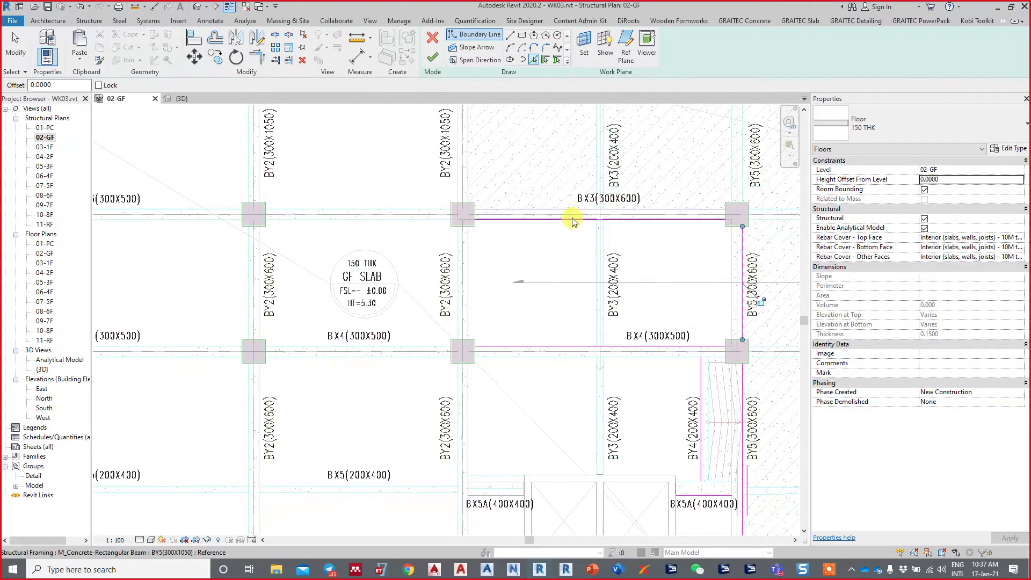
{"action": "key", "text": "Escape"}
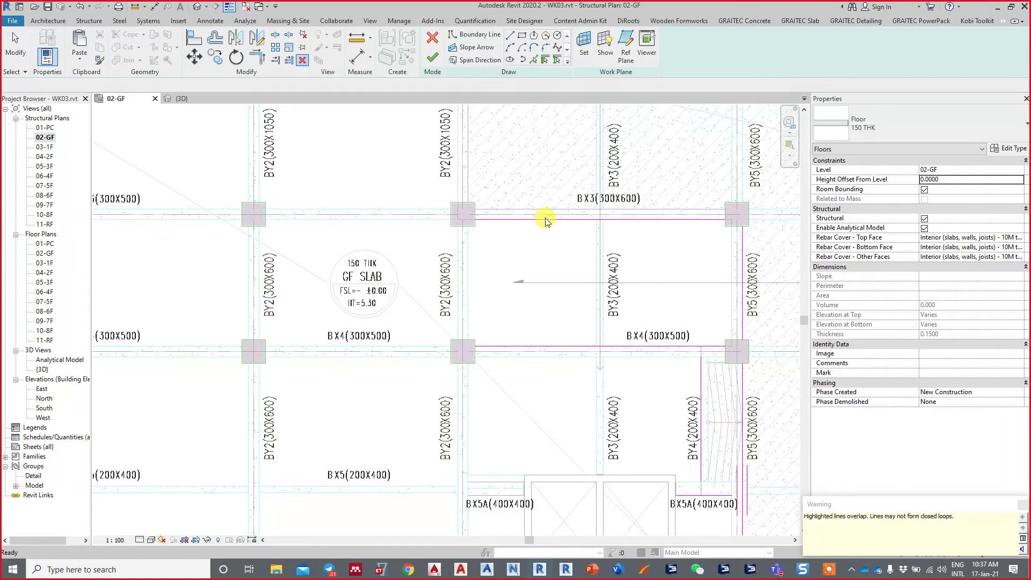
{"action": "left_click", "coordinate": [545, 218]}
{"action": "left_click", "coordinate": [553, 223]}
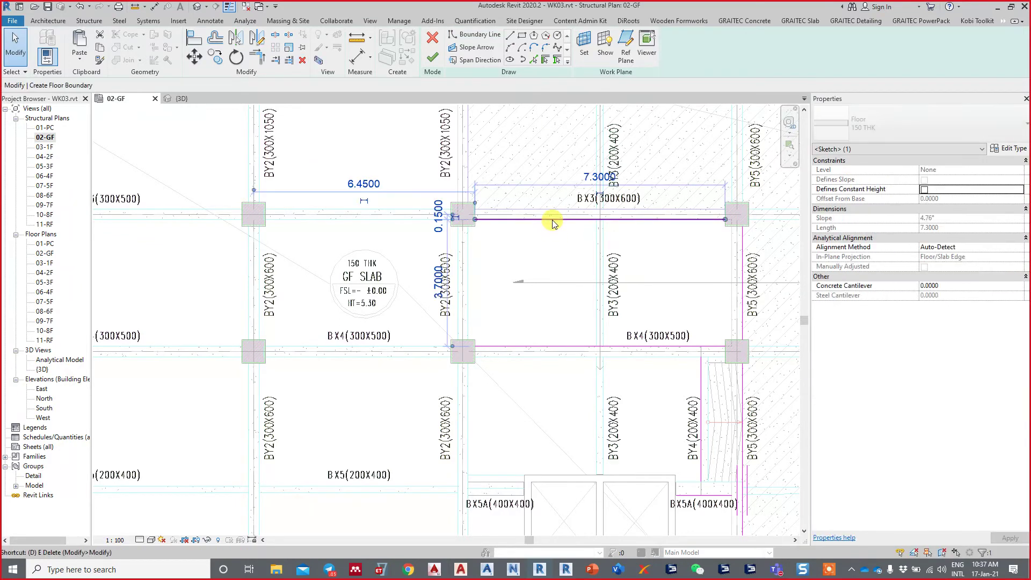
{"action": "key", "text": "Delete"}
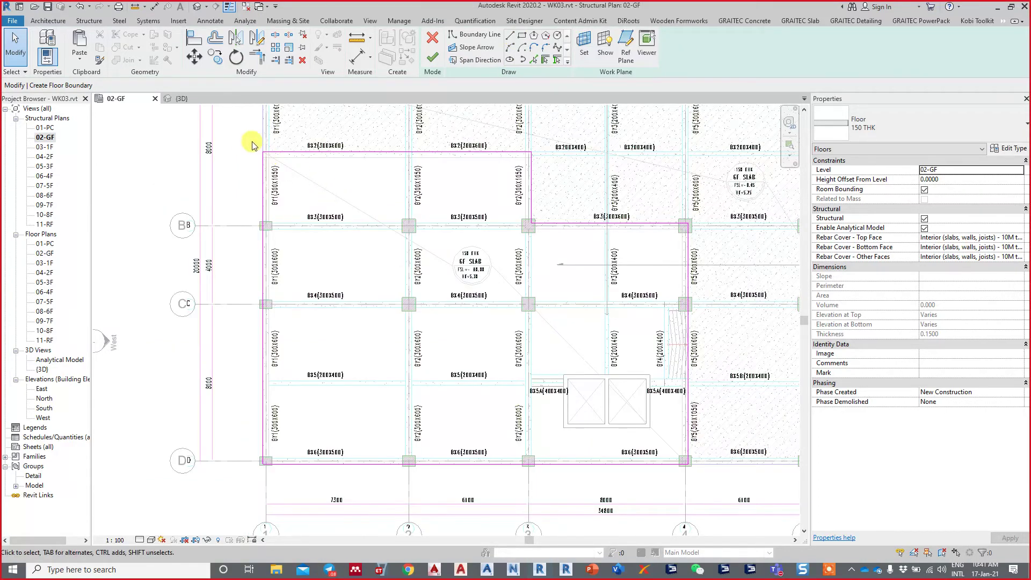
{"action": "left_click_drag", "start_coordinate": [236, 129], "coordinate": [721, 477]}
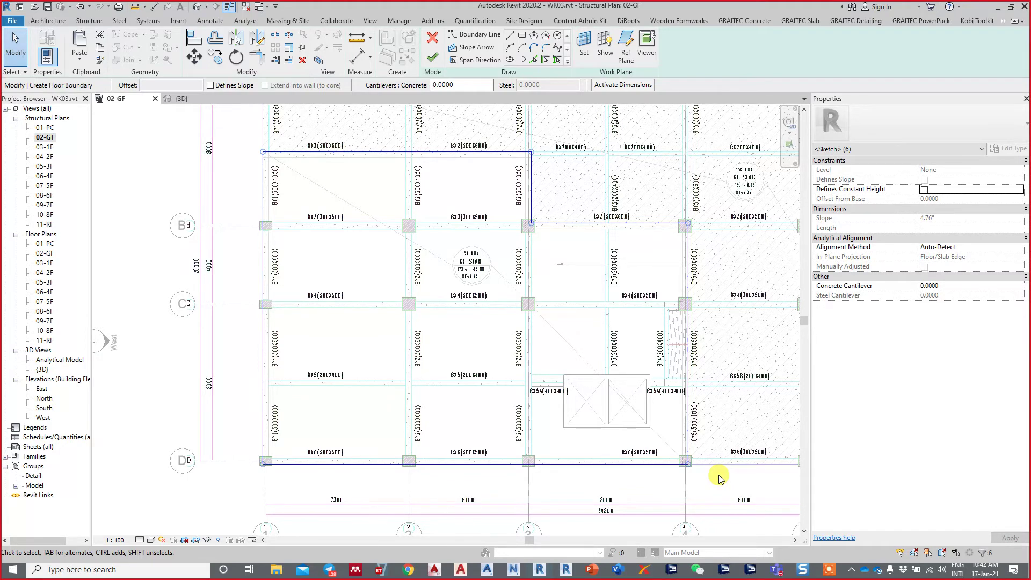
{"action": "left_click", "coordinate": [720, 478]}
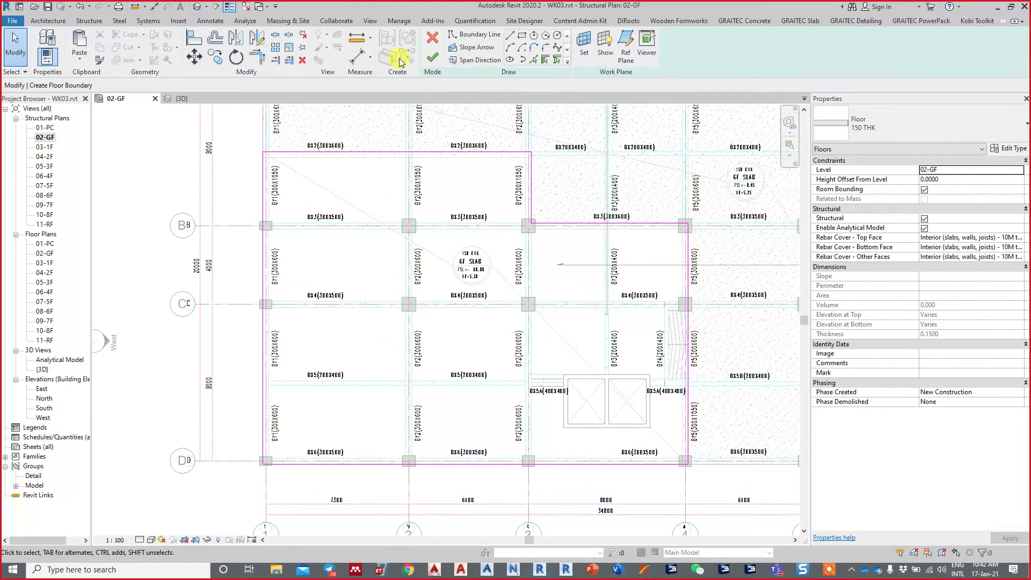
{"action": "left_click", "coordinate": [431, 57]}
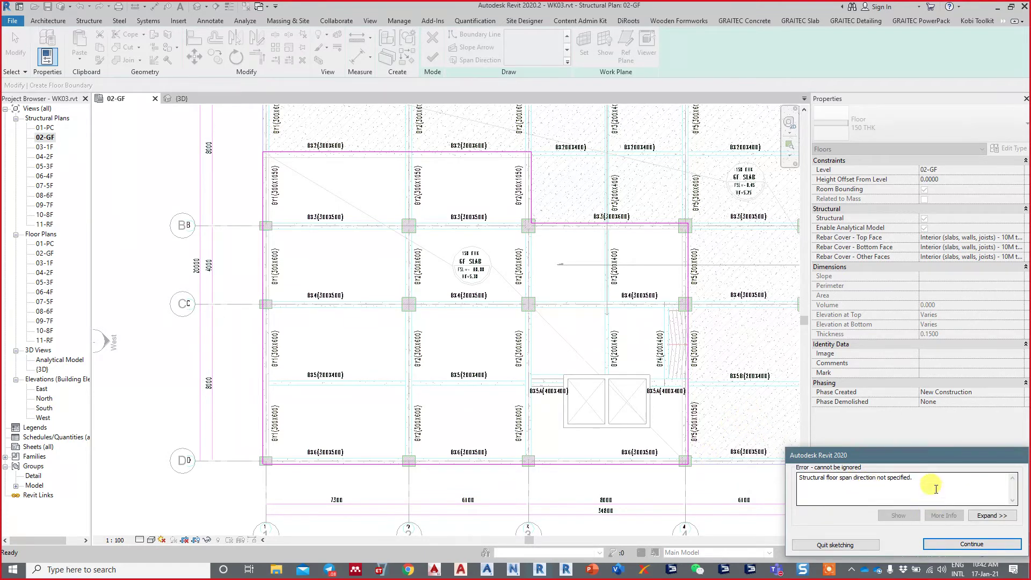
{"action": "triple_click", "coordinate": [874, 486]}
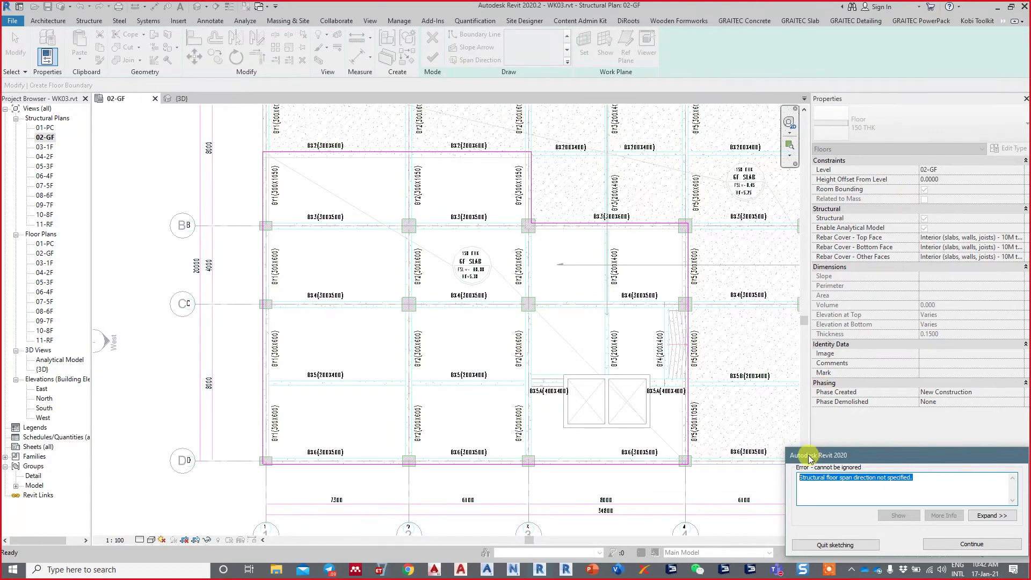
{"action": "left_click_drag", "start_coordinate": [811, 459], "coordinate": [481, 237]}
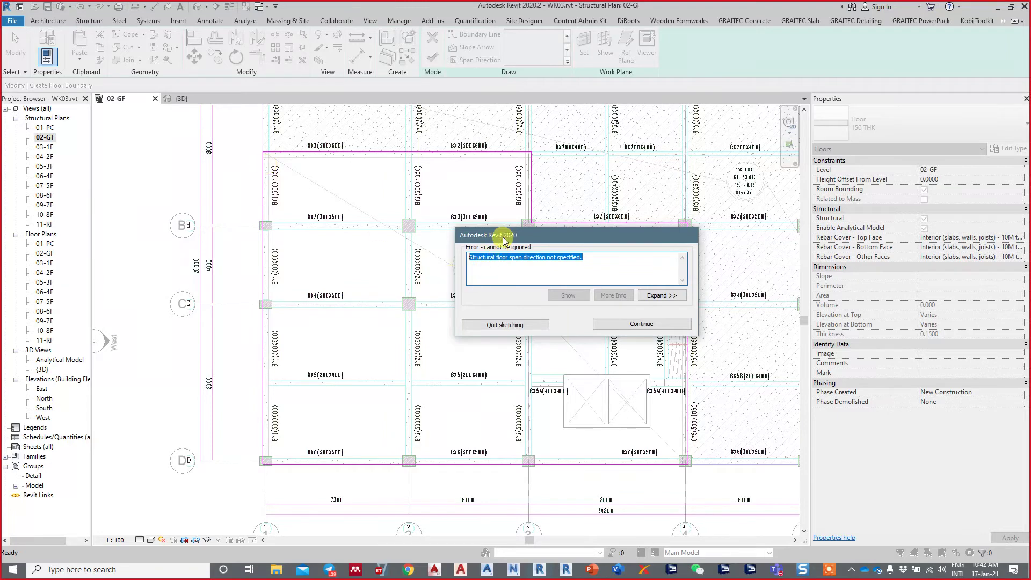
{"action": "mouse_move", "coordinate": [503, 236]}
{"action": "left_mouse_down"}
{"action": "mouse_move", "coordinate": [673, 133]}
{"action": "mouse_move", "coordinate": [624, 121]}
{"action": "mouse_move", "coordinate": [576, 89]}
{"action": "left_mouse_up"}
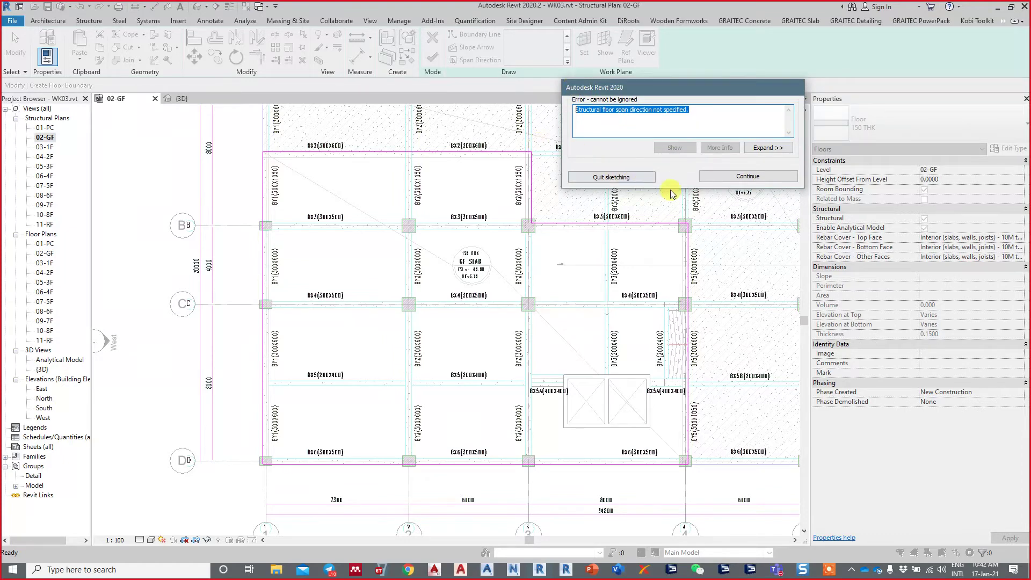
{"action": "left_click", "coordinate": [717, 176]}
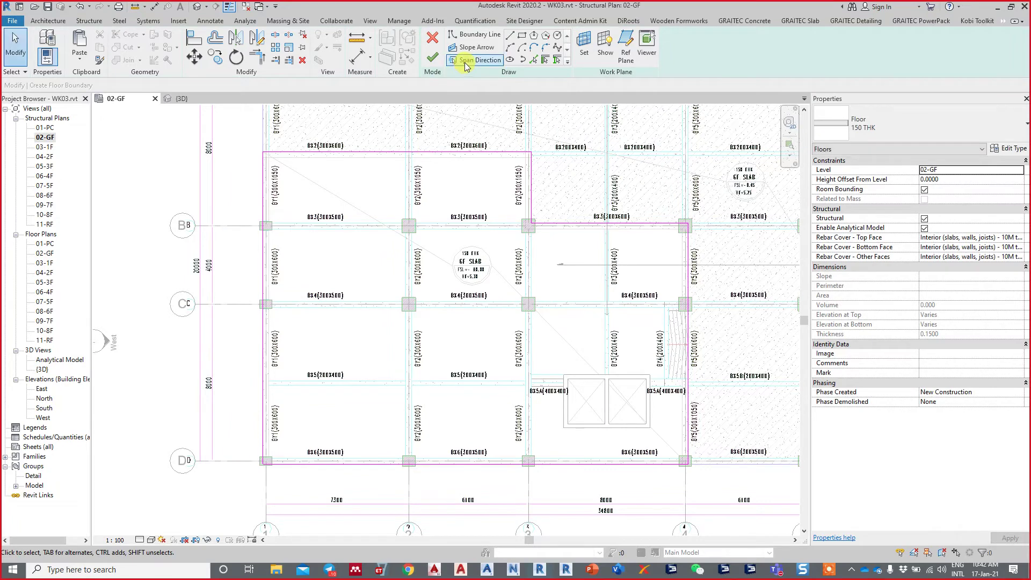
Step: Set the span direction on the left slab edge, finish the floor, and view it in 3D
{"action": "left_click", "coordinate": [465, 61]}
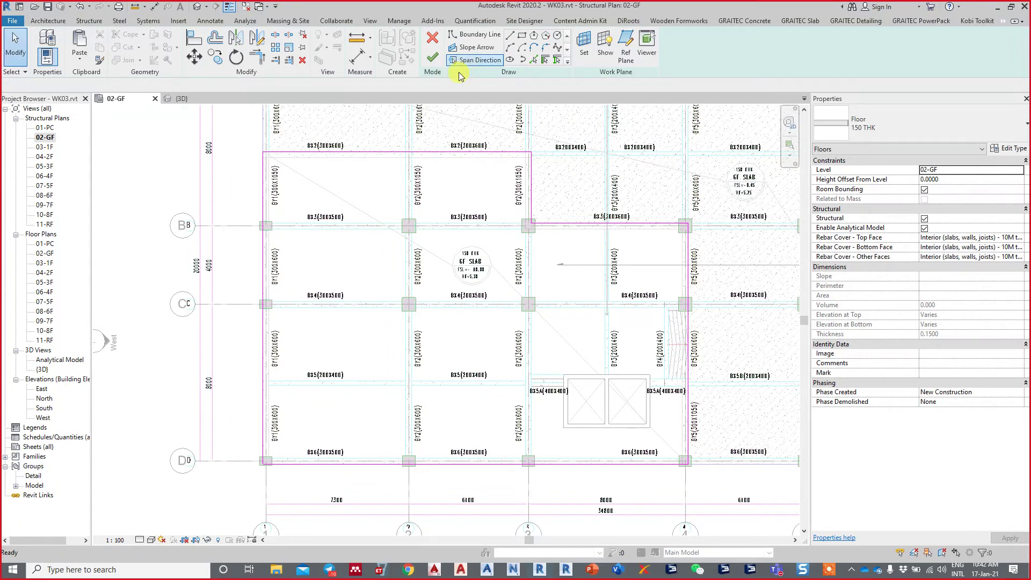
{"action": "left_click", "coordinate": [269, 280]}
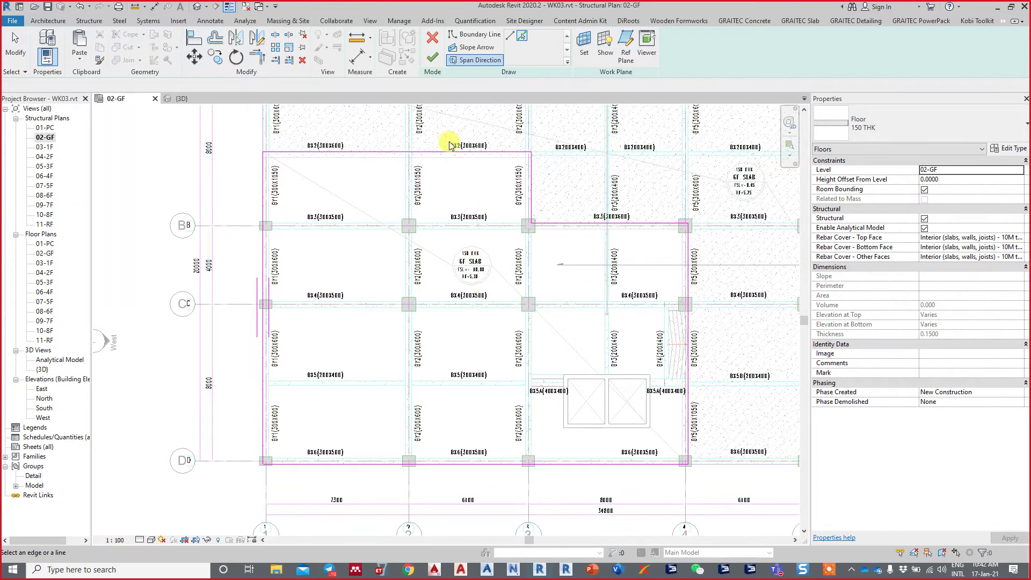
{"action": "left_click", "coordinate": [431, 58]}
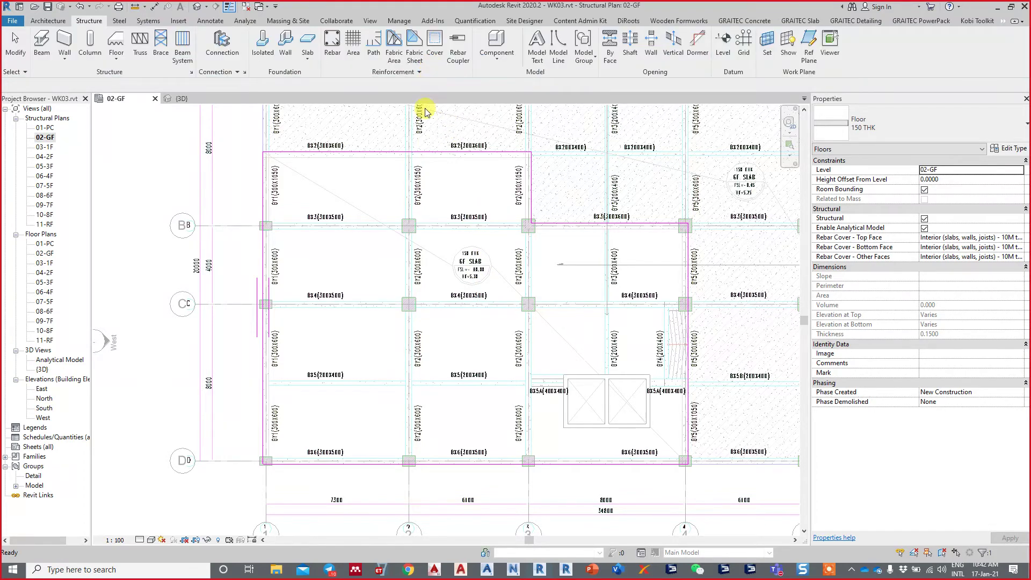
{"action": "left_click", "coordinate": [432, 289]}
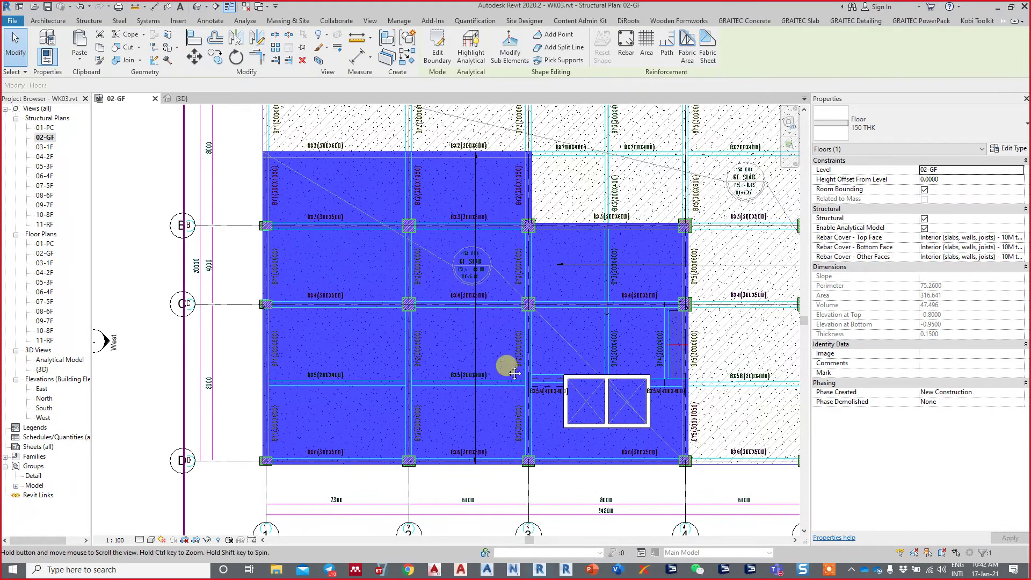
{"action": "middle_click_drag", "start_coordinate": [500, 363], "coordinate": [490, 277]}
{"action": "left_click", "coordinate": [179, 97]}
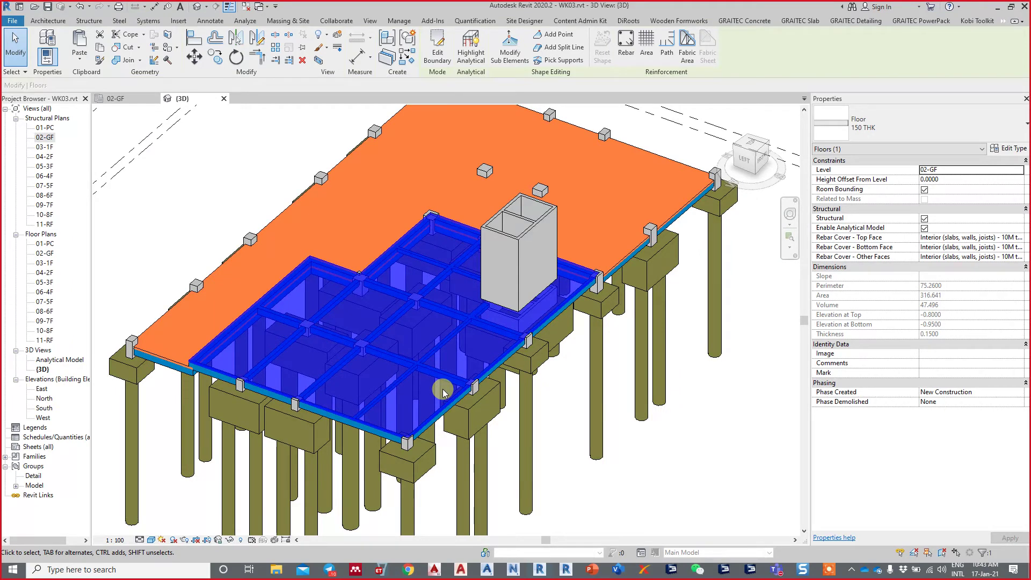
Step: Orbit the 3D view over the shaft, beams and piles, then return to the 02-GF plan
{"action": "scroll", "coordinate": [438, 424], "scroll_direction": "up", "scroll_amount": 2}
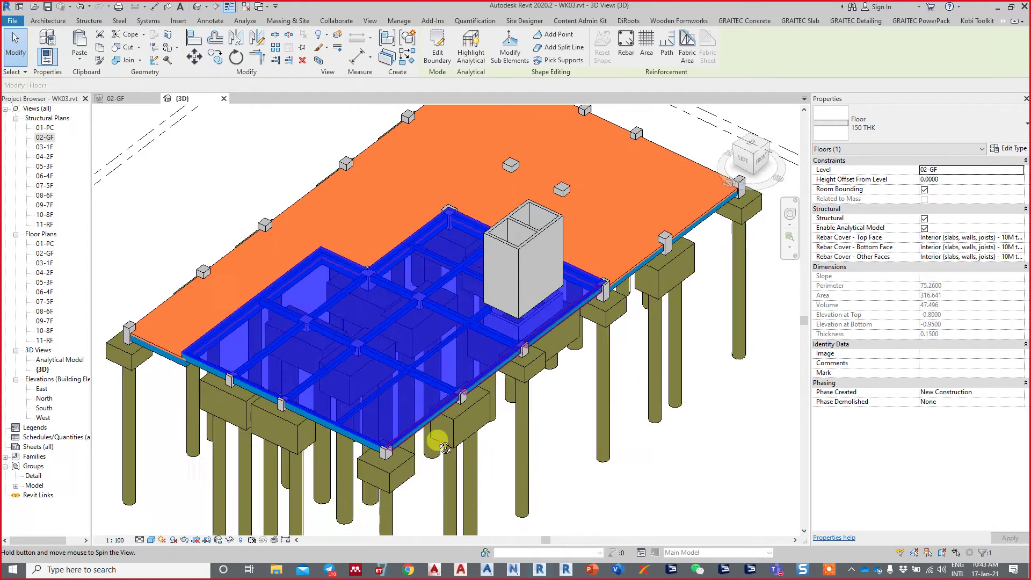
{"action": "middle_click_drag", "start_coordinate": [432, 437], "coordinate": [403, 506], "text": "shift"}
{"action": "scroll", "coordinate": [528, 302], "scroll_direction": "up", "scroll_amount": 5}
{"action": "middle_click_drag", "start_coordinate": [528, 302], "coordinate": [501, 361], "text": "shift"}
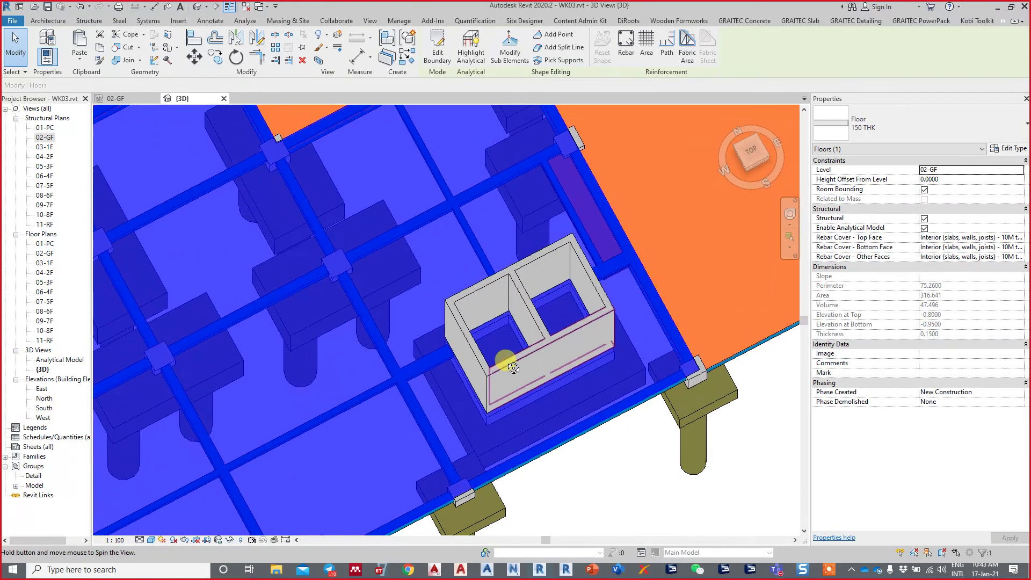
{"action": "left_click", "coordinate": [640, 484]}
{"action": "mouse_move", "coordinate": [641, 486]}
{"action": "middle_mouse_down", "text": "shift"}
{"action": "mouse_move", "coordinate": [632, 357]}
{"action": "mouse_move", "coordinate": [674, 200]}
{"action": "middle_mouse_up", "text": "shift"}
{"action": "mouse_move", "coordinate": [561, 359]}
{"action": "middle_mouse_down", "text": "shift"}
{"action": "mouse_move", "coordinate": [491, 248]}
{"action": "mouse_move", "coordinate": [502, 253]}
{"action": "mouse_move", "coordinate": [494, 281]}
{"action": "mouse_move", "coordinate": [332, 326]}
{"action": "mouse_move", "coordinate": [364, 357]}
{"action": "mouse_move", "coordinate": [626, 418]}
{"action": "mouse_move", "coordinate": [506, 409]}
{"action": "middle_mouse_up", "text": "shift"}
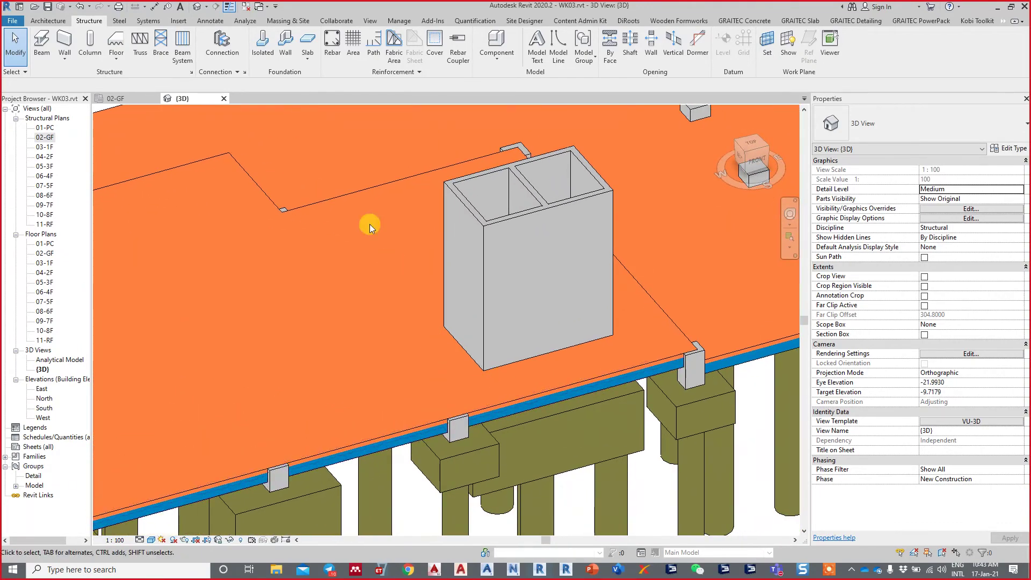
{"action": "left_click", "coordinate": [134, 98]}
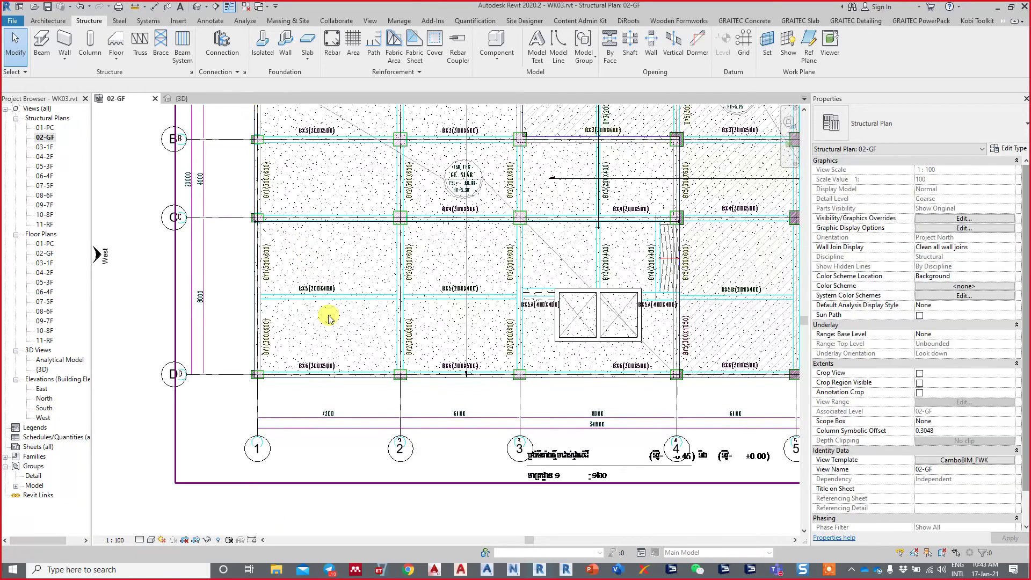
Step: Sketch a 4.00 × 2.30 m rectangular opening inside the lift box in the slab boundary
{"action": "left_click", "coordinate": [330, 378]}
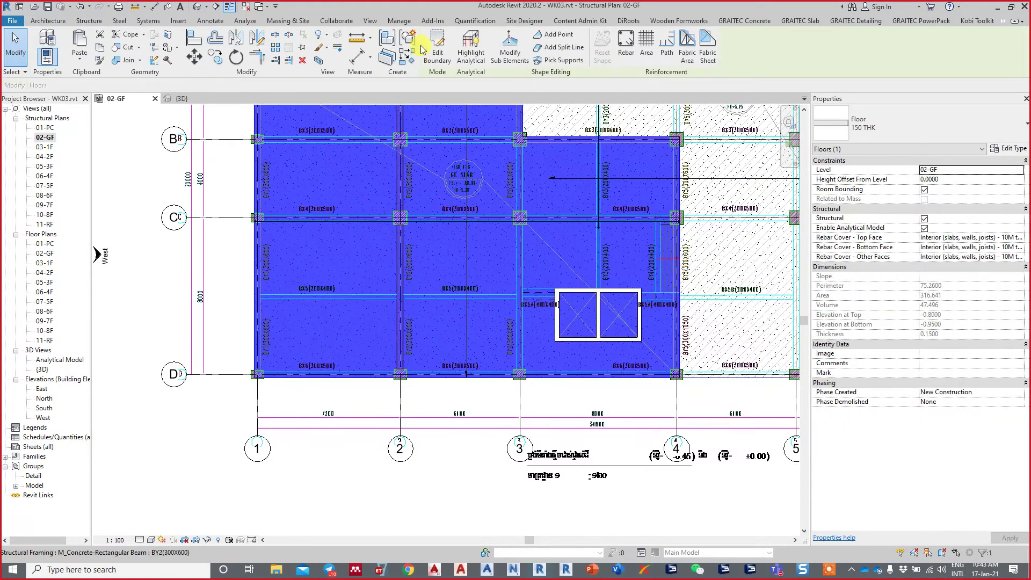
{"action": "left_click", "coordinate": [438, 48]}
{"action": "scroll", "coordinate": [632, 298], "scroll_direction": "up", "scroll_amount": 2}
{"action": "middle_click_drag", "start_coordinate": [629, 309], "coordinate": [500, 302]}
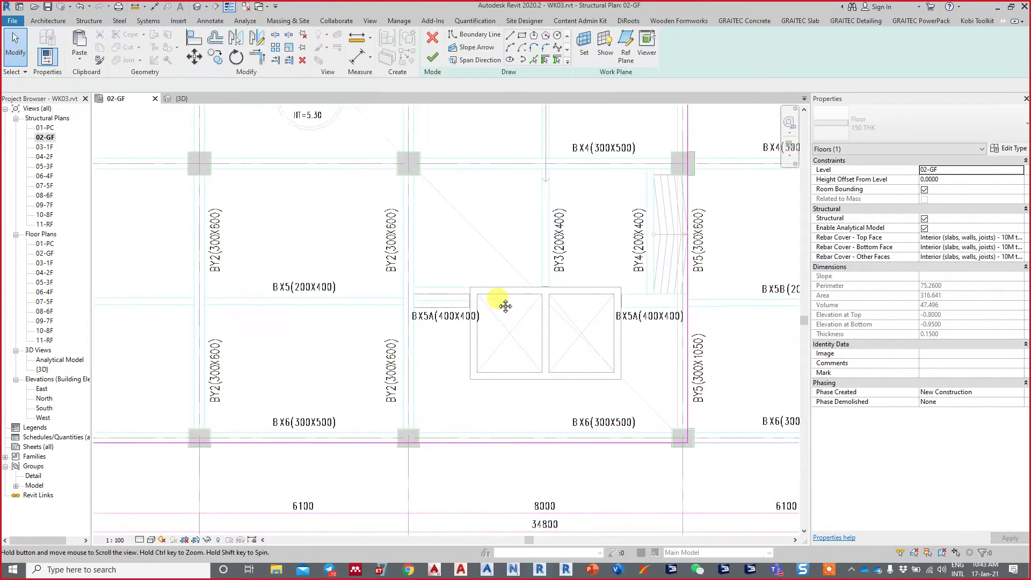
{"action": "scroll", "coordinate": [382, 168], "scroll_direction": "up", "scroll_amount": 1}
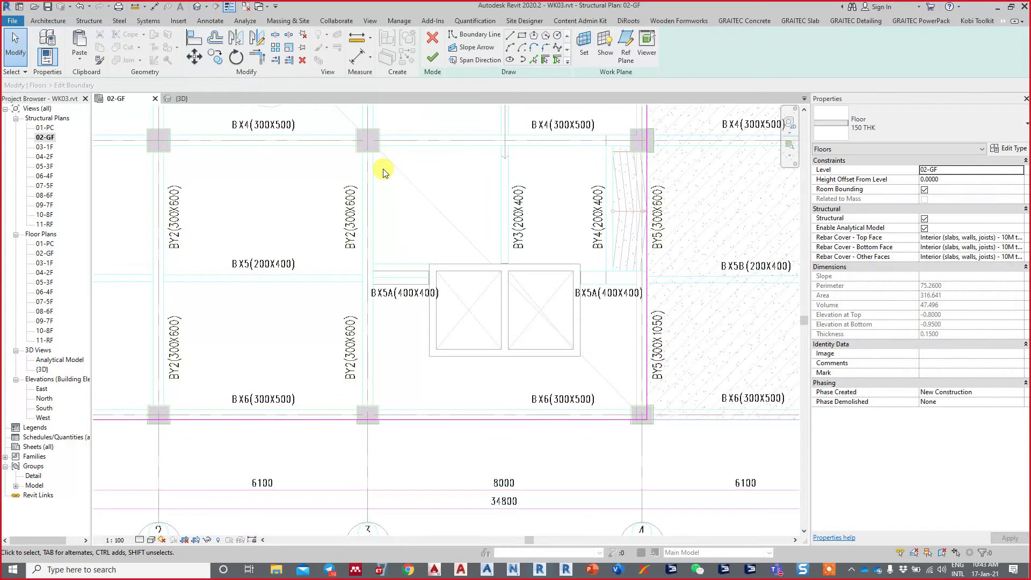
{"action": "left_click", "coordinate": [522, 36]}
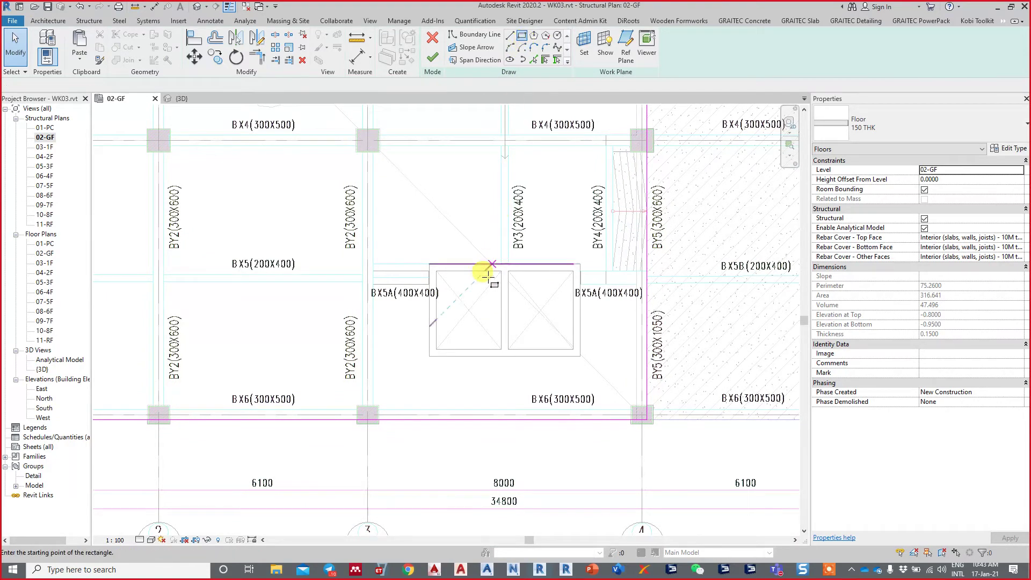
{"action": "scroll", "coordinate": [483, 271], "scroll_direction": "up", "scroll_amount": 1}
{"action": "left_click", "coordinate": [422, 268]}
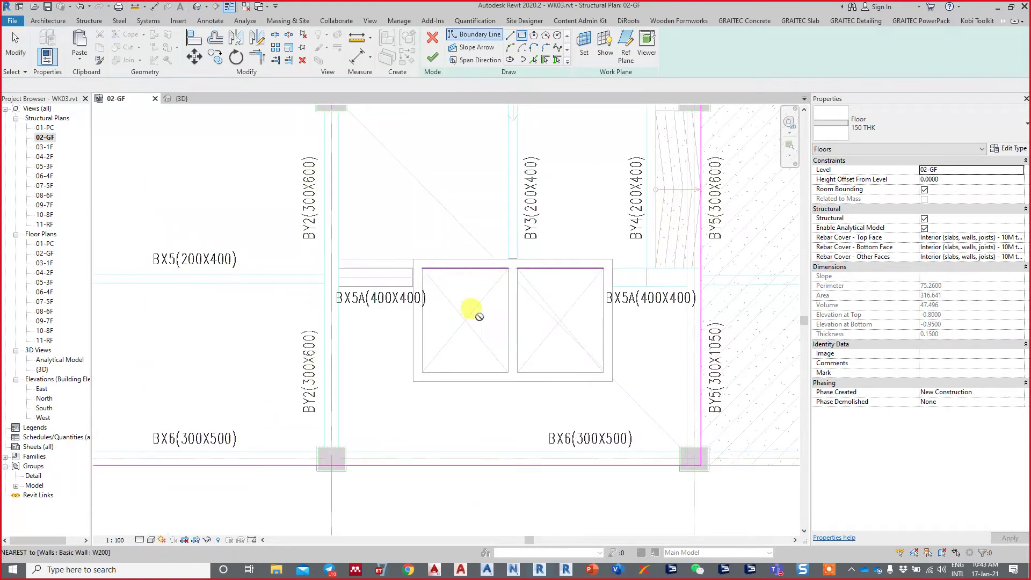
{"action": "left_click", "coordinate": [602, 372]}
{"action": "left_click", "coordinate": [435, 59]}
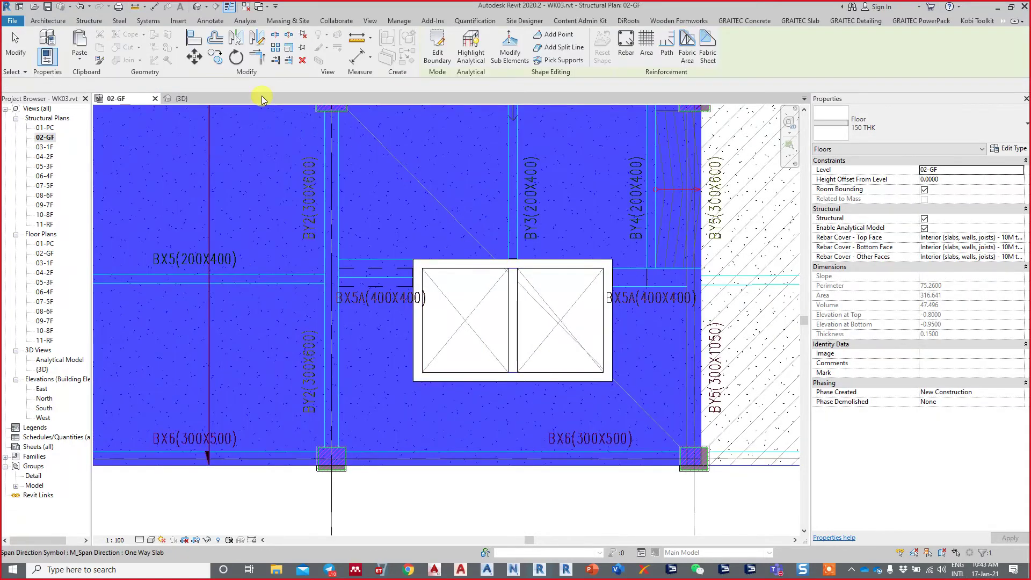
Step: Check the new slab opening by orbiting the 3D view
{"action": "left_click", "coordinate": [182, 98]}
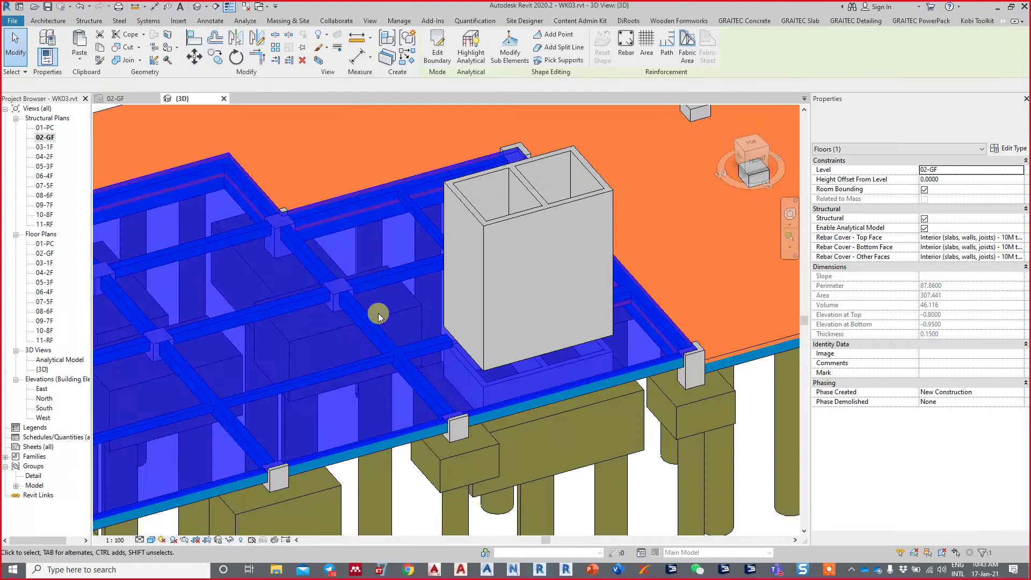
{"action": "mouse_move", "coordinate": [378, 317]}
{"action": "middle_mouse_down", "text": "shift"}
{"action": "mouse_move", "coordinate": [472, 454]}
{"action": "mouse_move", "coordinate": [483, 391]}
{"action": "mouse_move", "coordinate": [473, 410]}
{"action": "mouse_move", "coordinate": [502, 525]}
{"action": "mouse_move", "coordinate": [544, 379]}
{"action": "mouse_move", "coordinate": [575, 440]}
{"action": "middle_mouse_up", "text": "shift"}
{"action": "key", "text": "Escape"}
Step: Zoom and orbit in 3D over the lift box openings, then return to the 02-GF plan
{"action": "scroll", "coordinate": [556, 348], "scroll_direction": "up", "scroll_amount": 2}
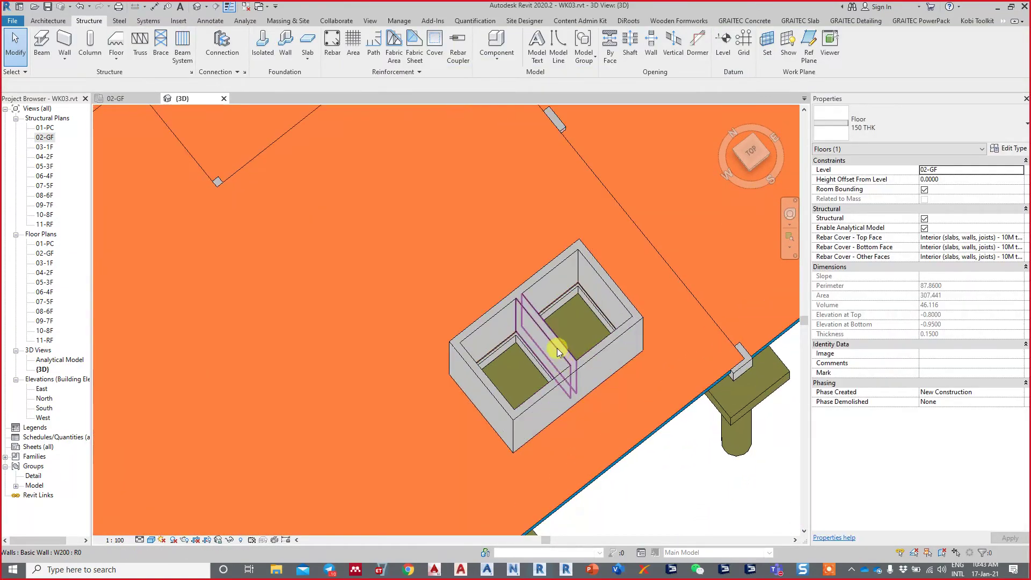
{"action": "scroll", "coordinate": [559, 308], "scroll_direction": "up", "scroll_amount": 2}
{"action": "mouse_move", "coordinate": [559, 308]}
{"action": "middle_mouse_down", "text": "shift"}
{"action": "mouse_move", "coordinate": [517, 314]}
{"action": "mouse_move", "coordinate": [526, 312]}
{"action": "middle_mouse_up", "text": "shift"}
{"action": "scroll", "coordinate": [525, 311], "scroll_direction": "up", "scroll_amount": 1}
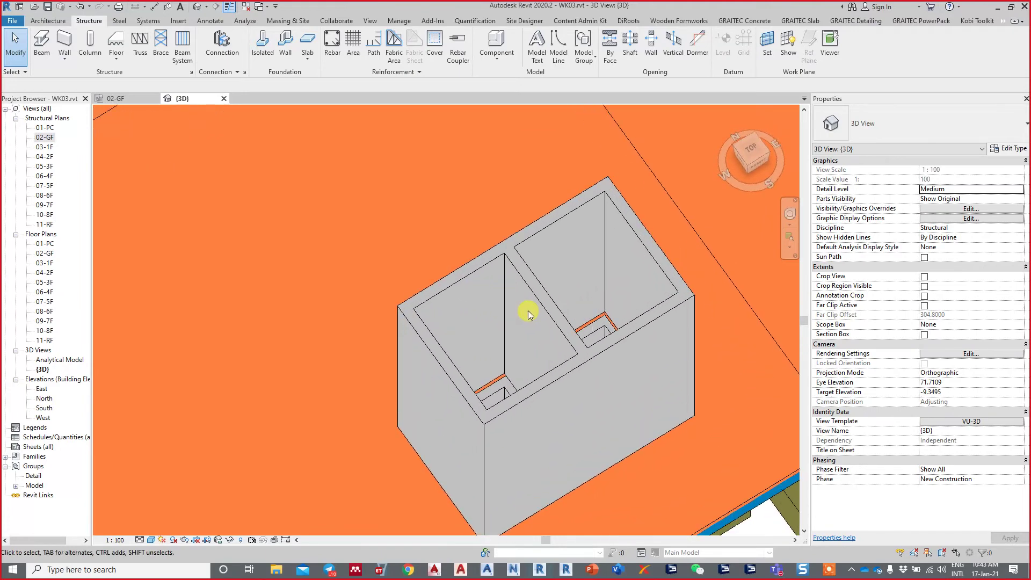
{"action": "scroll", "coordinate": [539, 361], "scroll_direction": "up", "scroll_amount": 2}
{"action": "scroll", "coordinate": [540, 375], "scroll_direction": "up", "scroll_amount": 1}
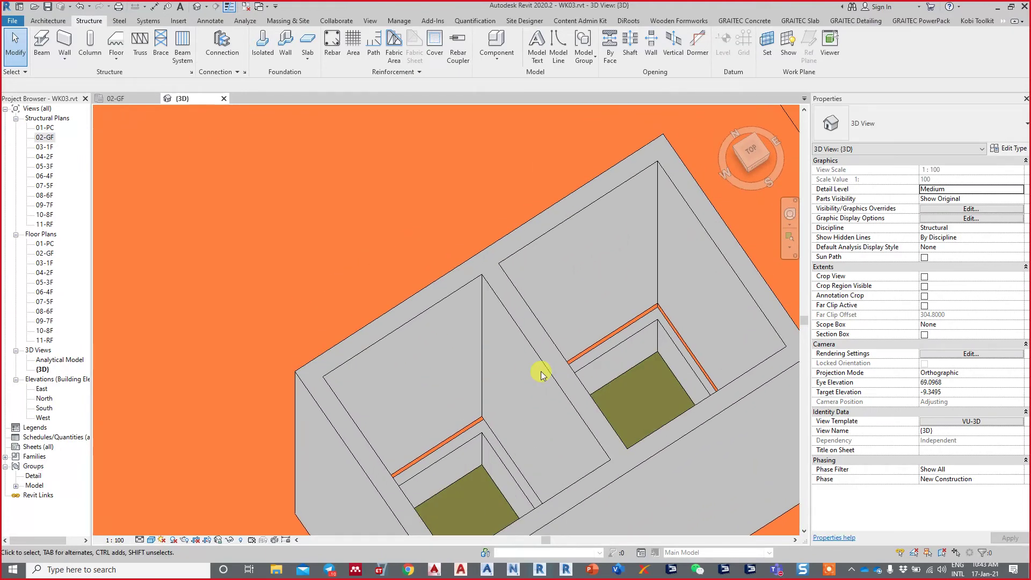
{"action": "scroll", "coordinate": [541, 374], "scroll_direction": "down", "scroll_amount": 2}
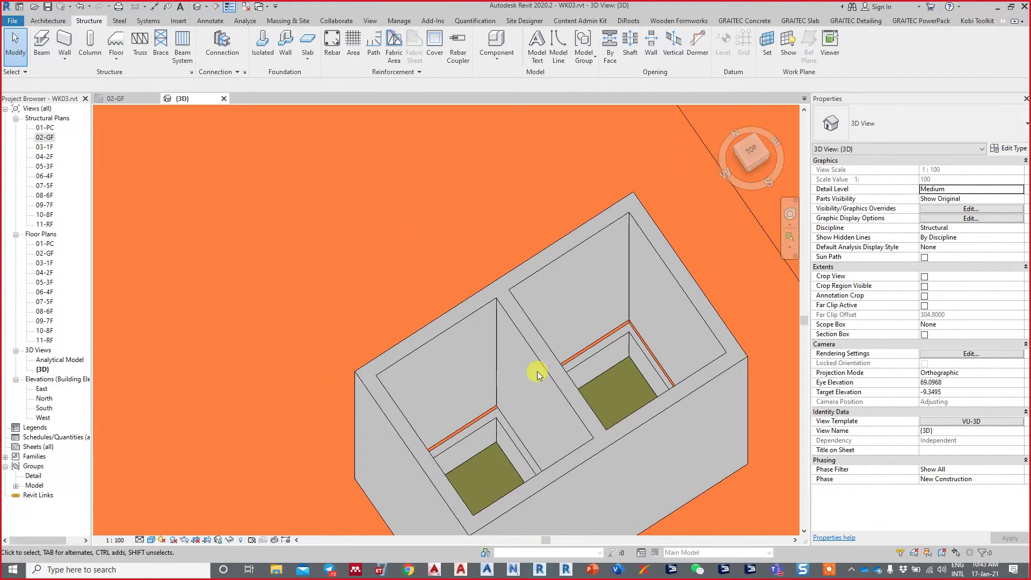
{"action": "scroll", "coordinate": [536, 368], "scroll_direction": "down", "scroll_amount": 1}
{"action": "left_click", "coordinate": [112, 99]}
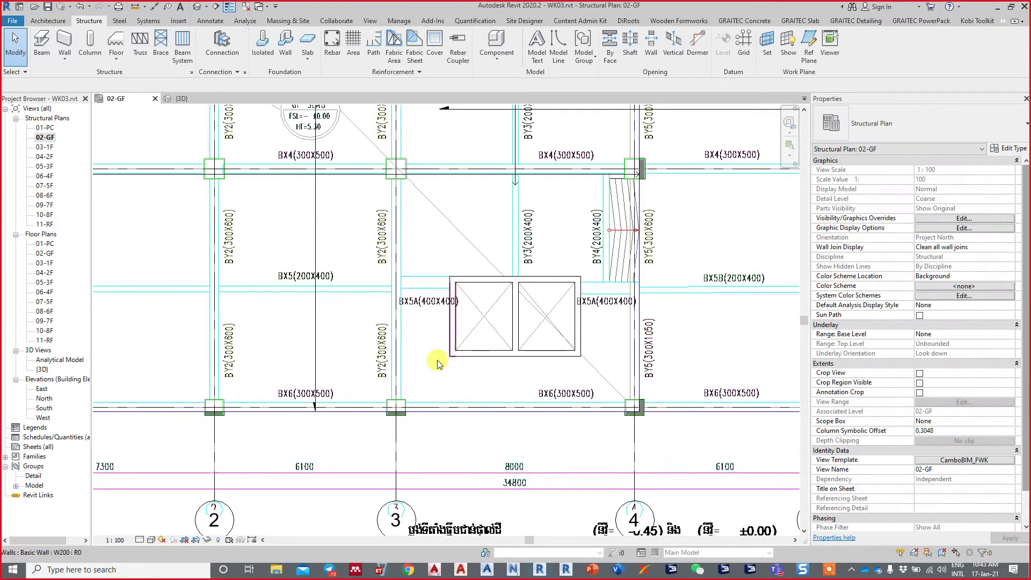
Step: Reopen the slab boundary sketch, review the opening lines, and finish the edit
{"action": "left_click", "coordinate": [369, 392]}
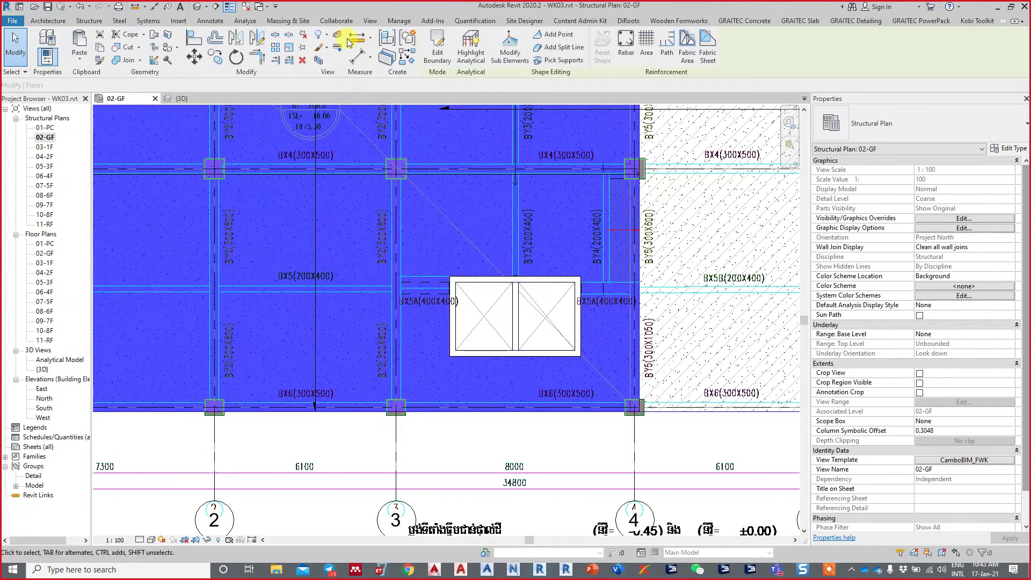
{"action": "double_click", "coordinate": [411, 269]}
{"action": "left_click_drag", "start_coordinate": [414, 261], "coordinate": [603, 391]}
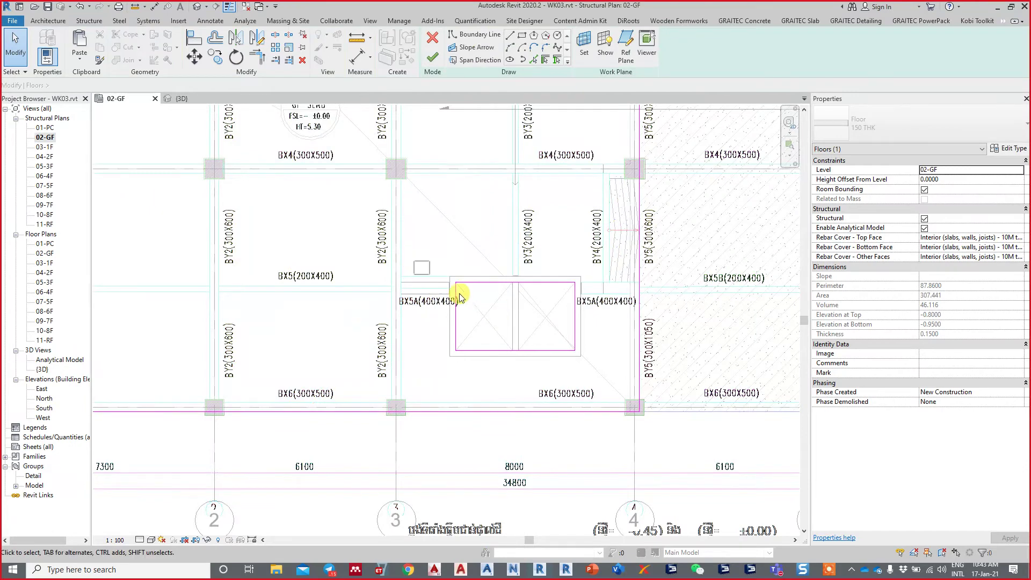
{"action": "left_click", "coordinate": [597, 400]}
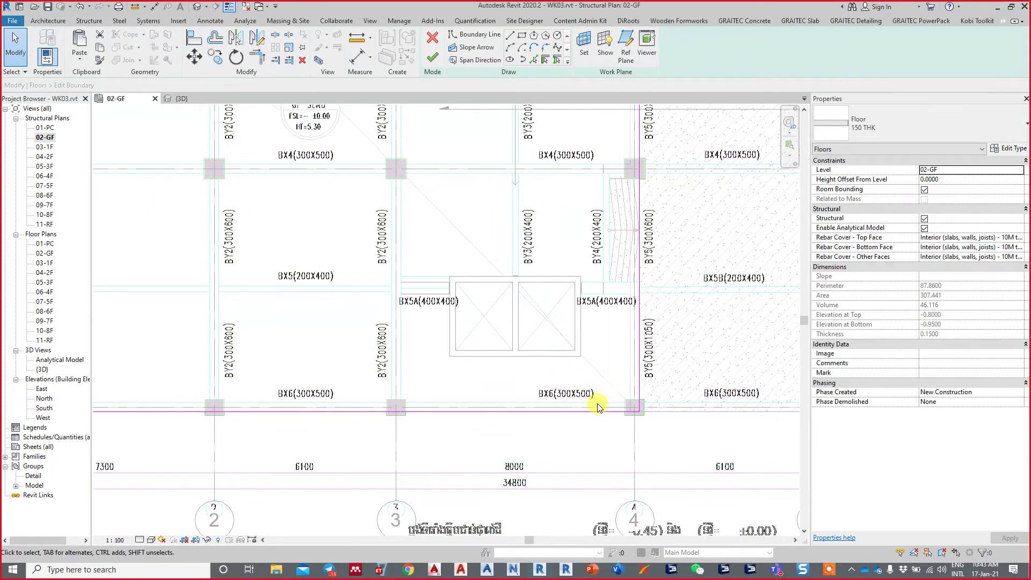
{"action": "scroll", "coordinate": [593, 403], "scroll_direction": "down", "scroll_amount": 2}
{"action": "left_click", "coordinate": [428, 58]}
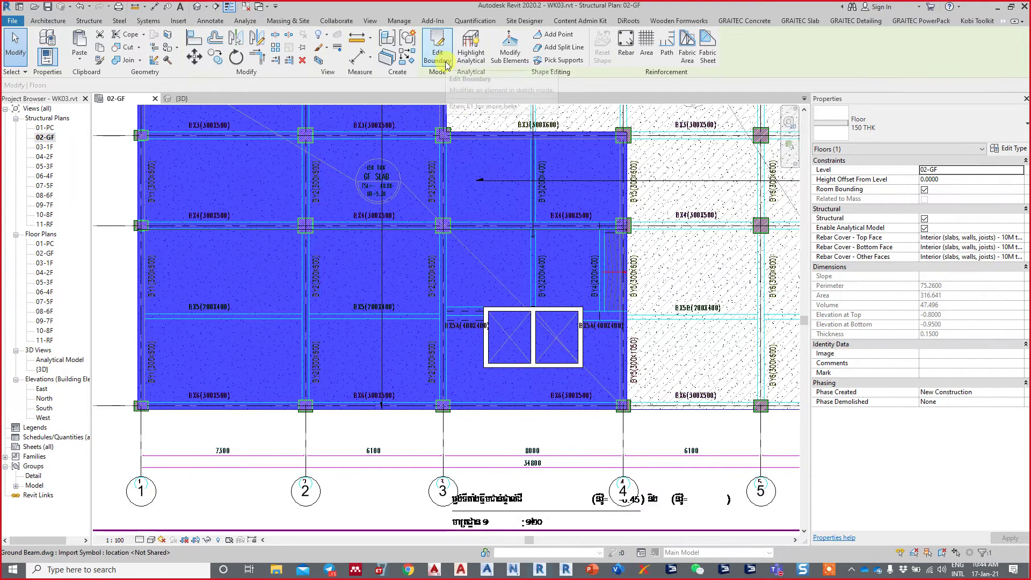
{"action": "scroll", "coordinate": [491, 290], "scroll_direction": "down", "scroll_amount": 2}
{"action": "key", "text": "Escape"}
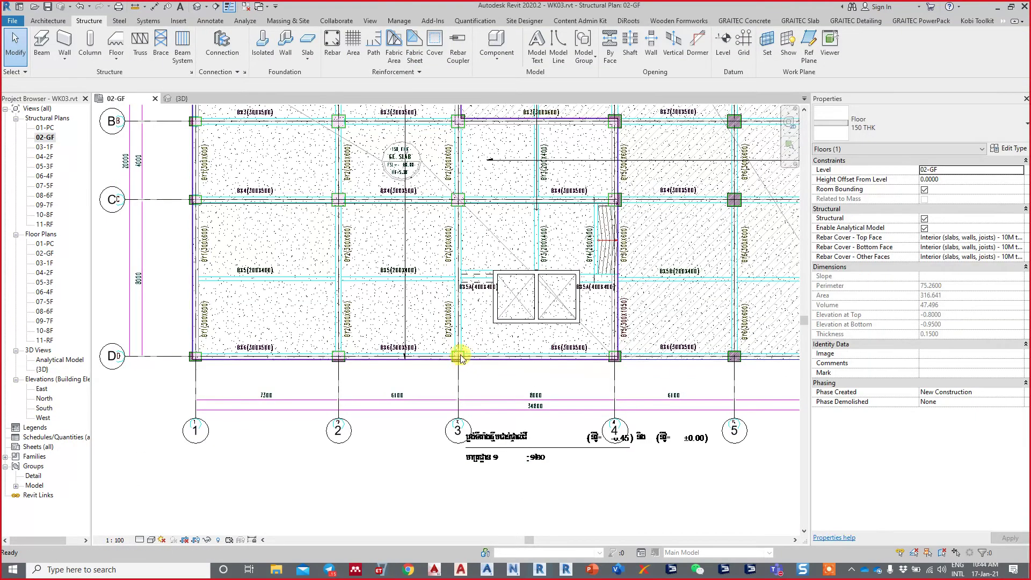
Step: Add a rectangular lift-core opening to the other 150 THK floor's boundary
{"action": "left_click", "coordinate": [473, 359]}
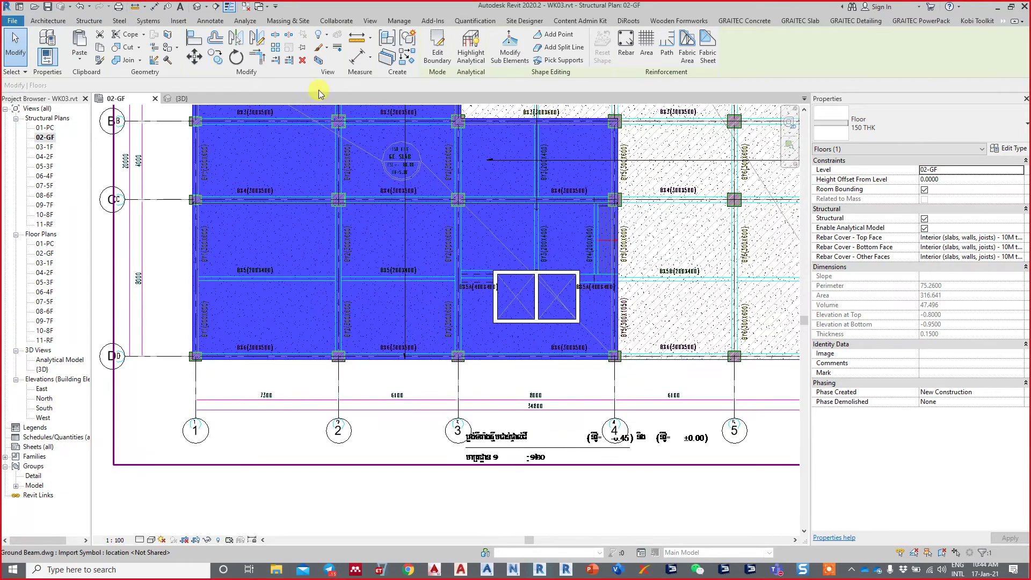
{"action": "left_click", "coordinate": [442, 64]}
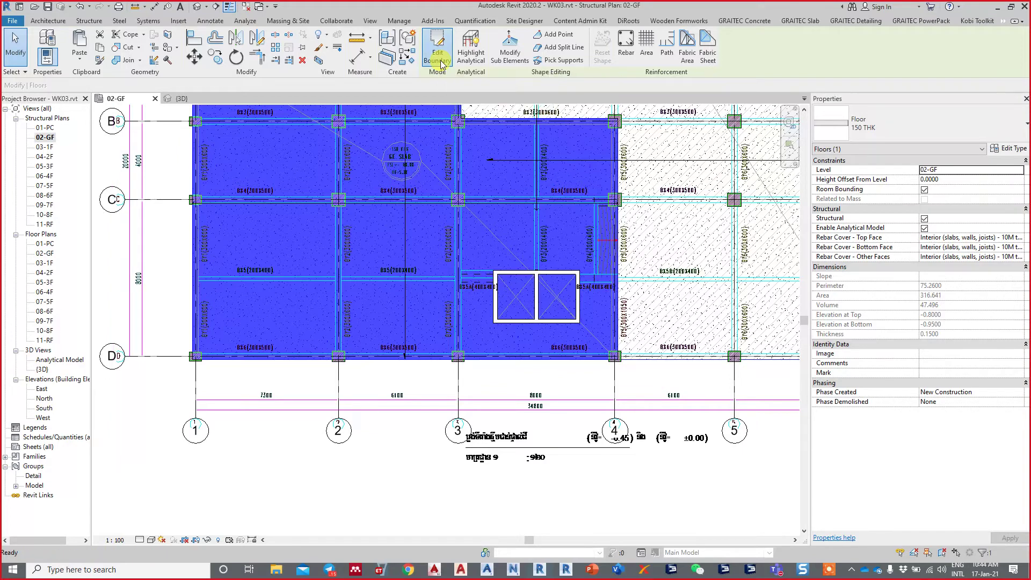
{"action": "scroll", "coordinate": [526, 283], "scroll_direction": "up", "scroll_amount": 1}
{"action": "scroll", "coordinate": [526, 283], "scroll_direction": "up", "scroll_amount": 3}
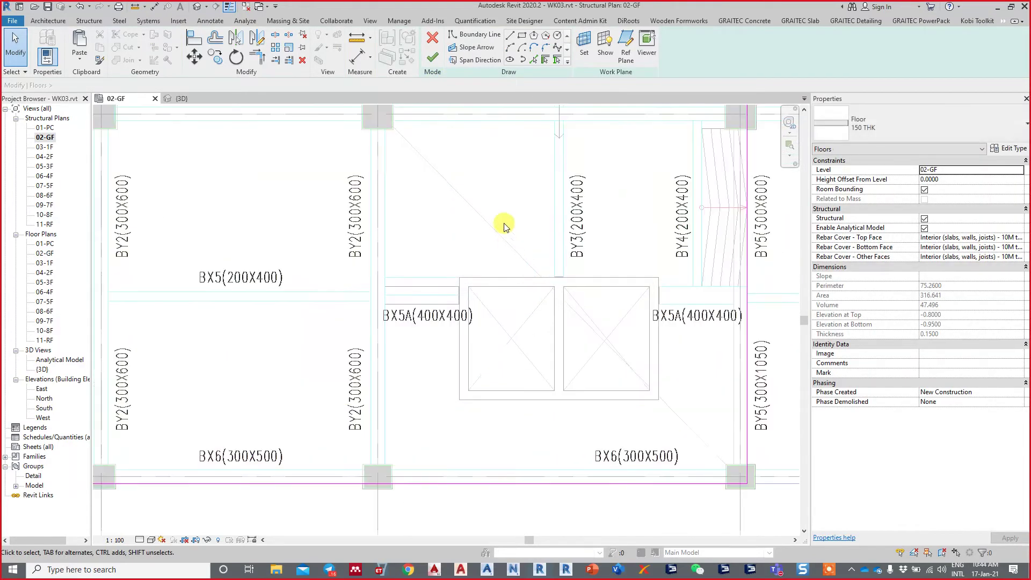
{"action": "left_click", "coordinate": [522, 37]}
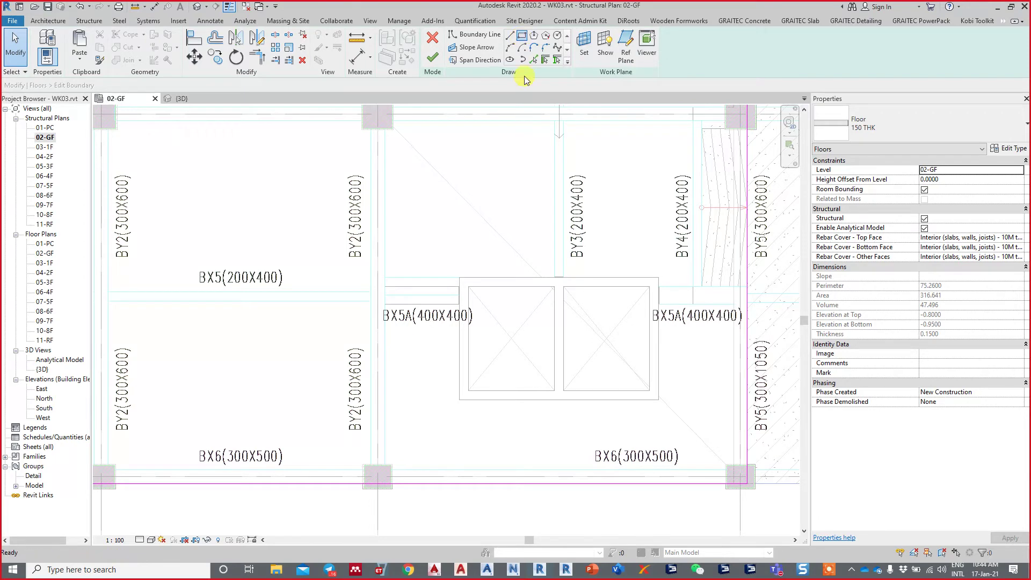
{"action": "left_click", "coordinate": [462, 279]}
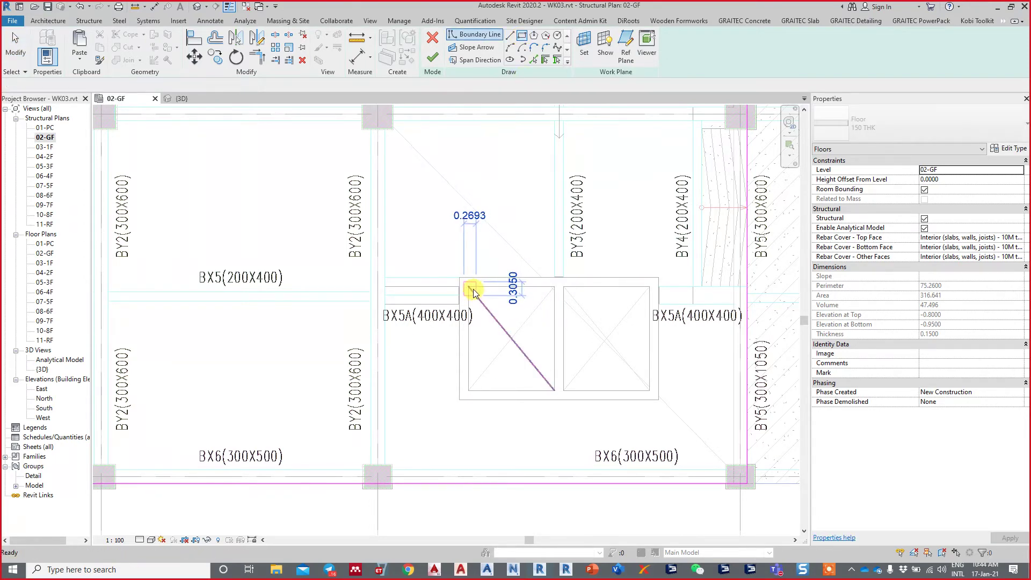
{"action": "key", "text": "Escape"}
{"action": "left_click", "coordinate": [468, 286]}
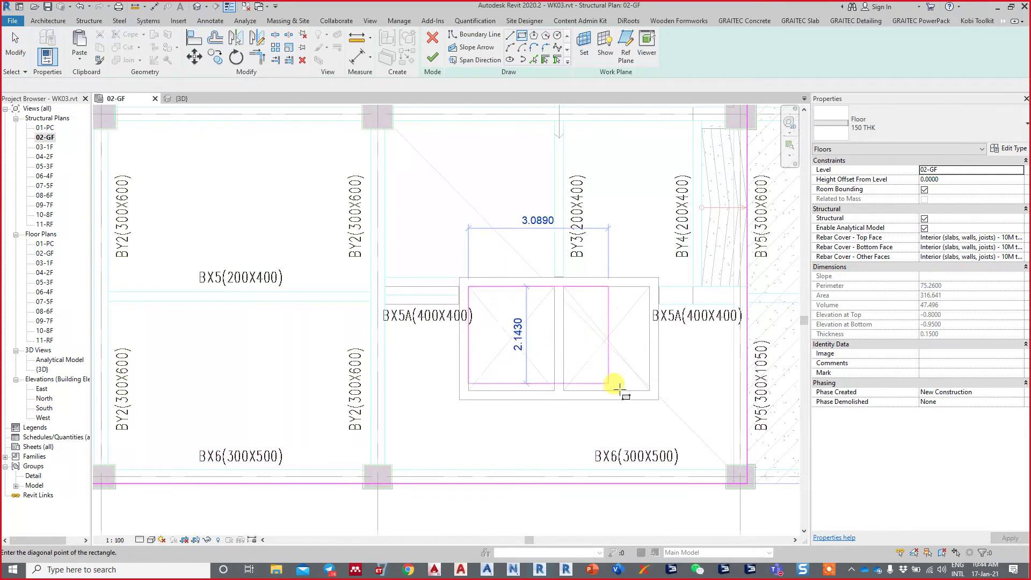
{"action": "left_click", "coordinate": [649, 390]}
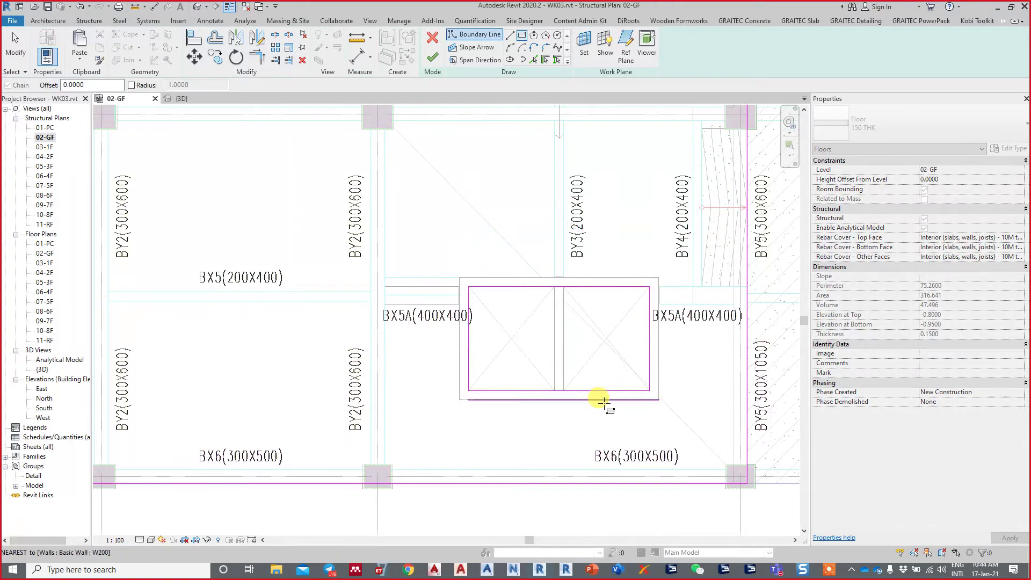
{"action": "key", "text": "Escape"}
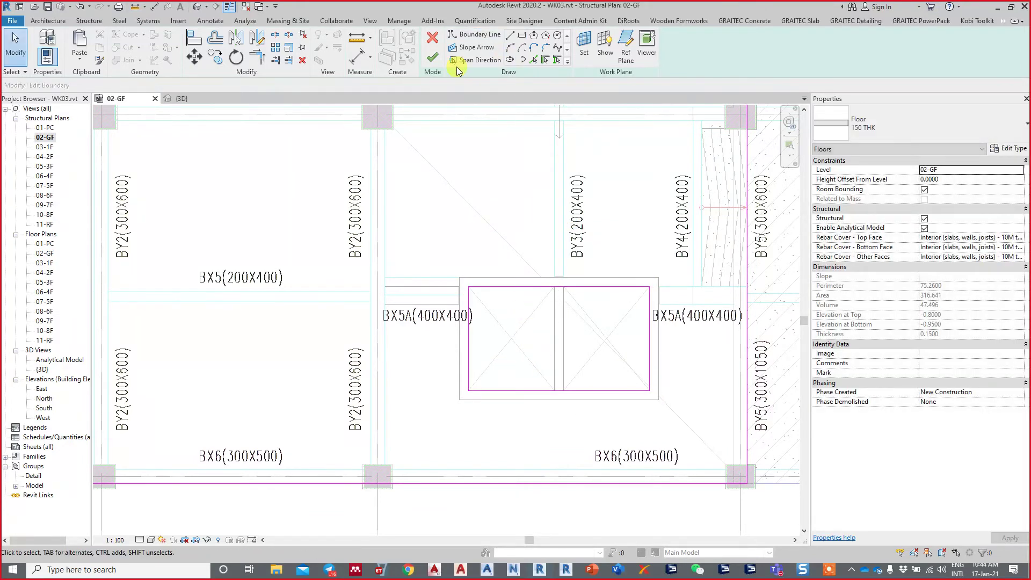
{"action": "left_click", "coordinate": [430, 62]}
{"action": "left_click", "coordinate": [436, 106]}
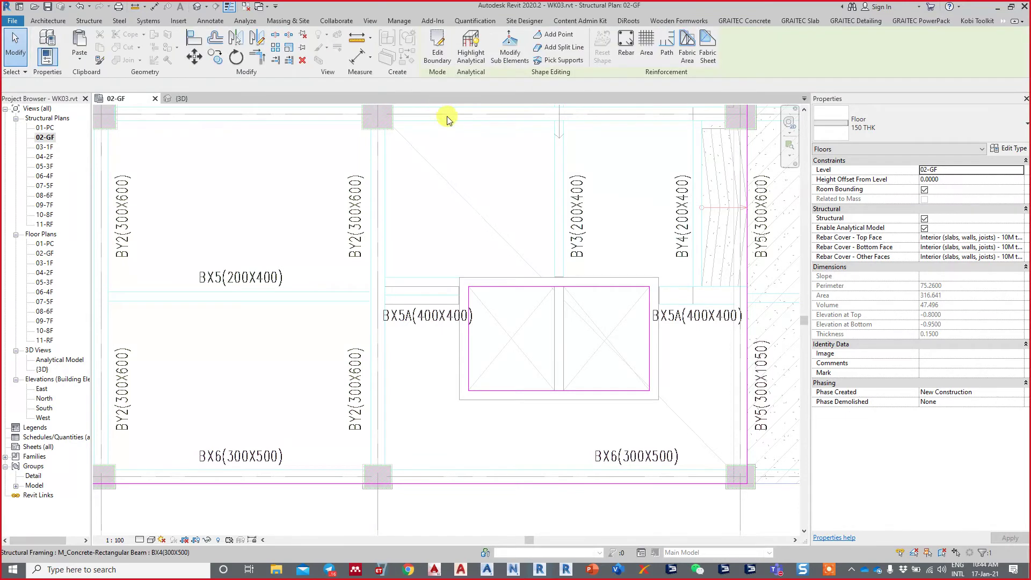
{"action": "left_click", "coordinate": [177, 102]}
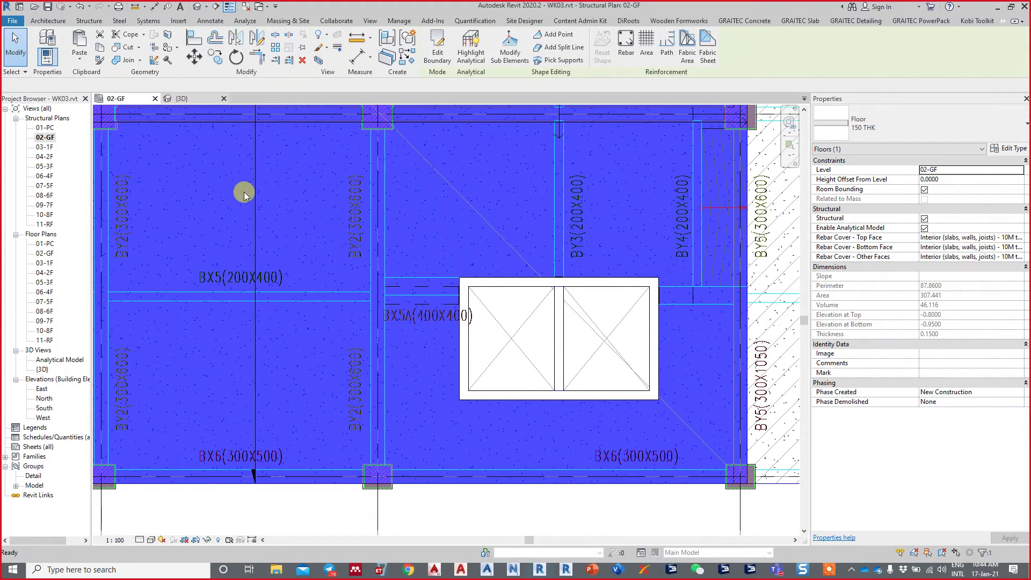
Step: Orbit the 3D model from above and front to inspect the slab, edge beams, columns and lift-core walls
{"action": "mouse_move", "coordinate": [484, 408]}
{"action": "middle_mouse_down", "text": "shift"}
{"action": "mouse_move", "coordinate": [368, 313]}
{"action": "mouse_move", "coordinate": [358, 463]}
{"action": "mouse_move", "coordinate": [357, 402]}
{"action": "middle_mouse_up", "text": "shift"}
{"action": "key", "text": "Escape"}
{"action": "mouse_move", "coordinate": [394, 361]}
{"action": "middle_mouse_down", "text": "shift"}
{"action": "mouse_move", "coordinate": [385, 513]}
{"action": "mouse_move", "coordinate": [437, 229]}
{"action": "mouse_move", "coordinate": [403, 379]}
{"action": "mouse_move", "coordinate": [434, 276]}
{"action": "mouse_move", "coordinate": [422, 224]}
{"action": "mouse_move", "coordinate": [417, 239]}
{"action": "mouse_move", "coordinate": [472, 288]}
{"action": "mouse_move", "coordinate": [448, 221]}
{"action": "middle_mouse_up", "text": "shift"}
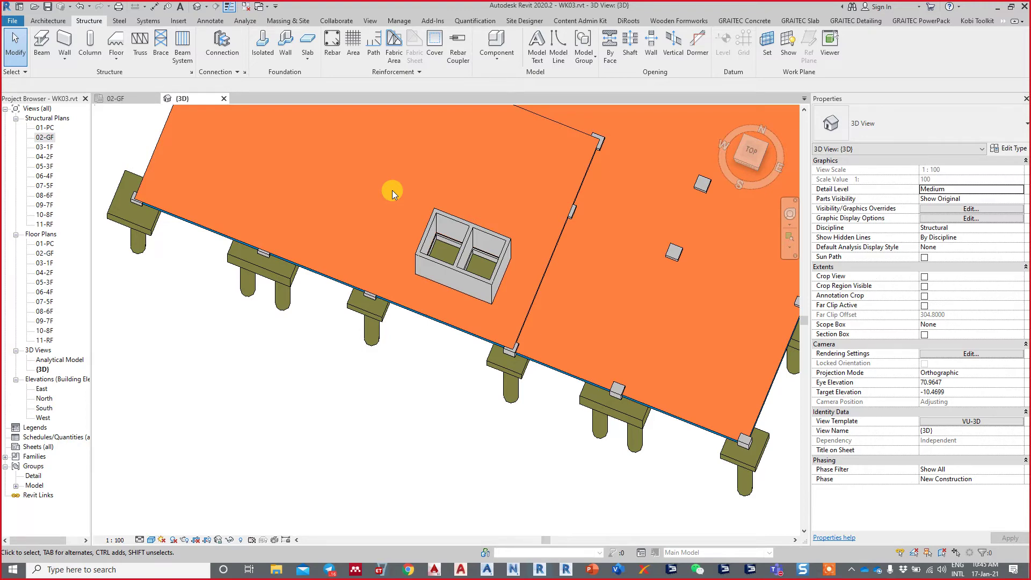
{"action": "mouse_move", "coordinate": [421, 214]}
{"action": "middle_mouse_down", "text": "shift"}
{"action": "mouse_move", "coordinate": [514, 334]}
{"action": "mouse_move", "coordinate": [557, 285]}
{"action": "mouse_move", "coordinate": [517, 221]}
{"action": "mouse_move", "coordinate": [499, 331]}
{"action": "mouse_move", "coordinate": [576, 432]}
{"action": "mouse_move", "coordinate": [483, 420]}
{"action": "mouse_move", "coordinate": [433, 391]}
{"action": "mouse_move", "coordinate": [450, 421]}
{"action": "mouse_move", "coordinate": [461, 411]}
{"action": "mouse_move", "coordinate": [333, 396]}
{"action": "mouse_move", "coordinate": [467, 371]}
{"action": "mouse_move", "coordinate": [449, 403]}
{"action": "middle_mouse_up", "text": "shift"}
{"action": "scroll", "coordinate": [316, 341], "scroll_direction": "up", "scroll_amount": 3}
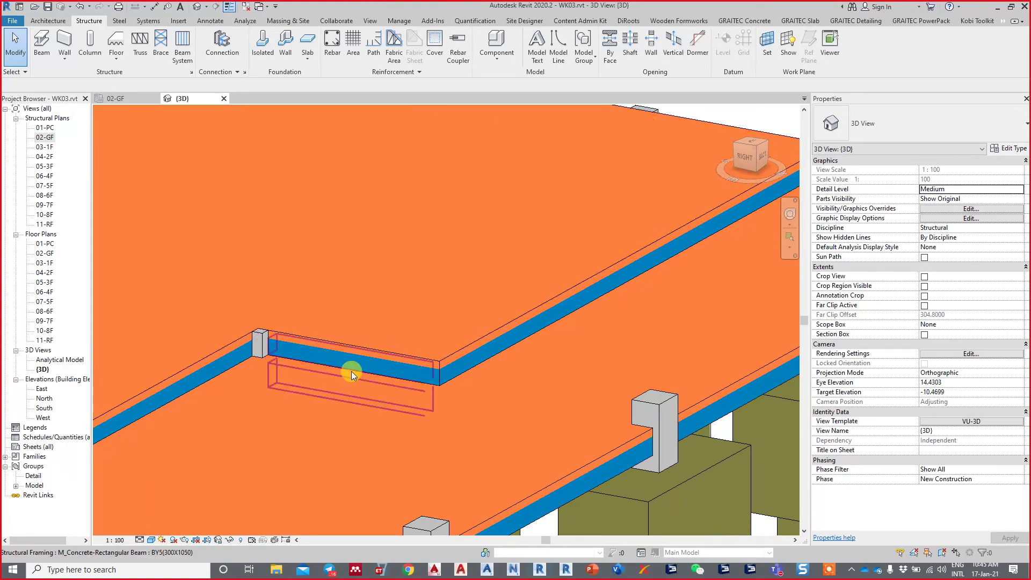
{"action": "key", "text": "Tab"}
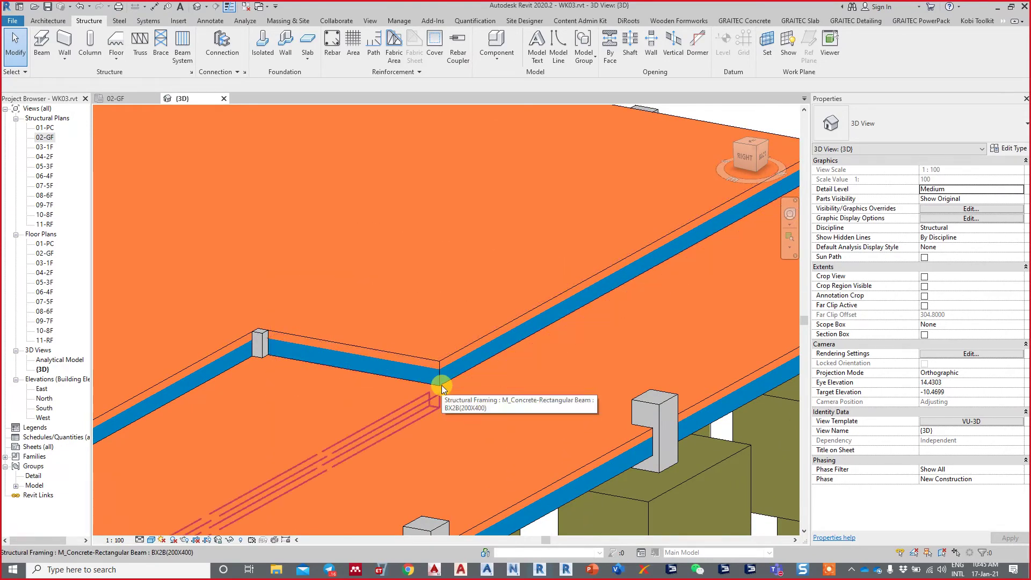
{"action": "mouse_move", "coordinate": [441, 385]}
{"action": "middle_mouse_down", "text": "shift"}
{"action": "mouse_move", "coordinate": [444, 349]}
{"action": "mouse_move", "coordinate": [525, 280]}
{"action": "mouse_move", "coordinate": [492, 292]}
{"action": "mouse_move", "coordinate": [495, 253]}
{"action": "mouse_move", "coordinate": [380, 340]}
{"action": "mouse_move", "coordinate": [276, 338]}
{"action": "mouse_move", "coordinate": [430, 289]}
{"action": "mouse_move", "coordinate": [351, 359]}
{"action": "mouse_move", "coordinate": [395, 364]}
{"action": "mouse_move", "coordinate": [315, 372]}
{"action": "mouse_move", "coordinate": [426, 353]}
{"action": "mouse_move", "coordinate": [301, 352]}
{"action": "mouse_move", "coordinate": [271, 301]}
{"action": "mouse_move", "coordinate": [333, 301]}
{"action": "mouse_move", "coordinate": [348, 334]}
{"action": "mouse_move", "coordinate": [299, 311]}
{"action": "mouse_move", "coordinate": [301, 330]}
{"action": "mouse_move", "coordinate": [292, 327]}
{"action": "mouse_move", "coordinate": [405, 322]}
{"action": "middle_mouse_up", "text": "shift"}
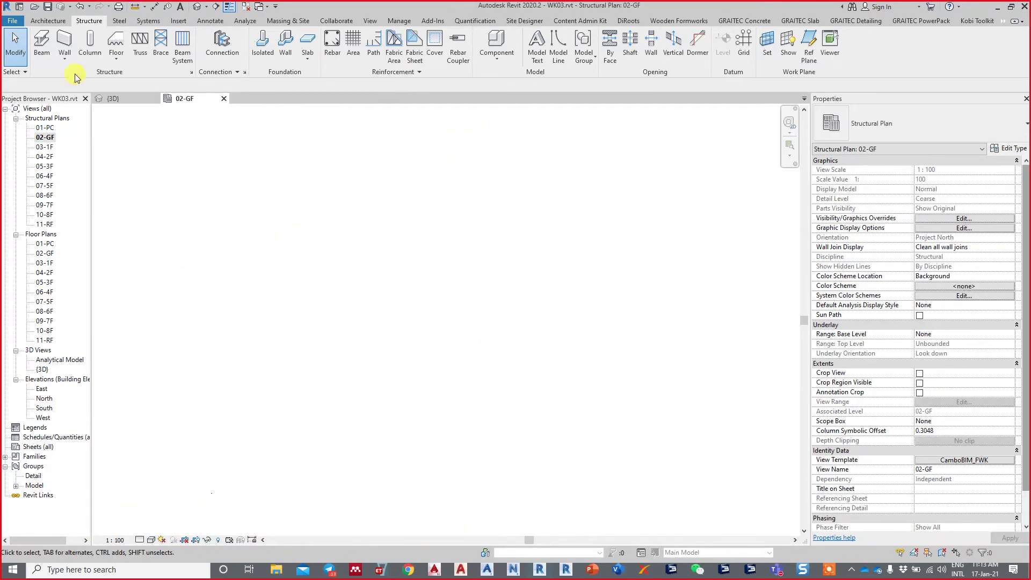
Step: Select Ground Beam.dwg in Manage Links' CAD Formats list, then close the dialog
{"action": "left_click", "coordinate": [178, 22]}
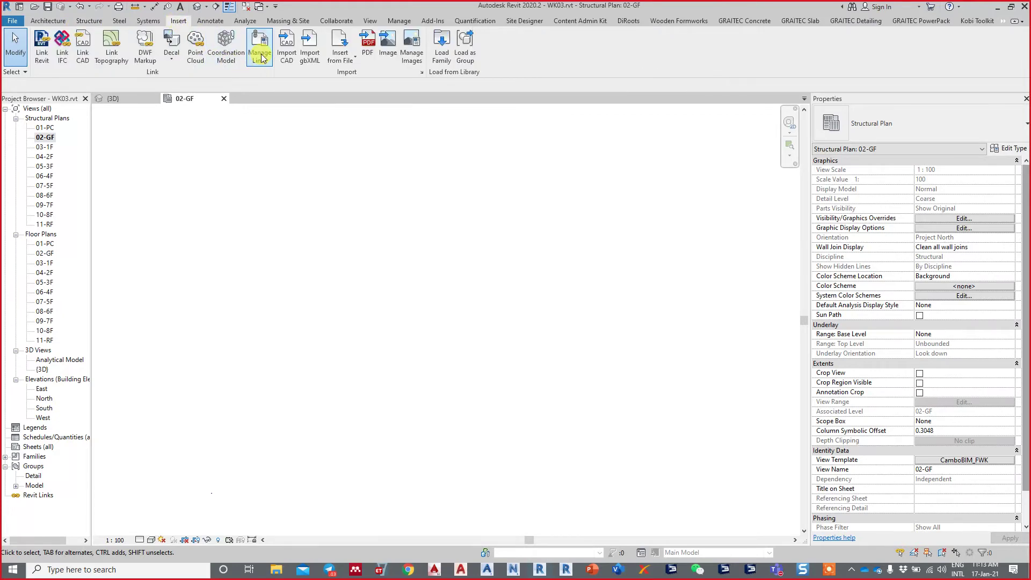
{"action": "left_click", "coordinate": [259, 46]}
{"action": "left_click", "coordinate": [414, 122]}
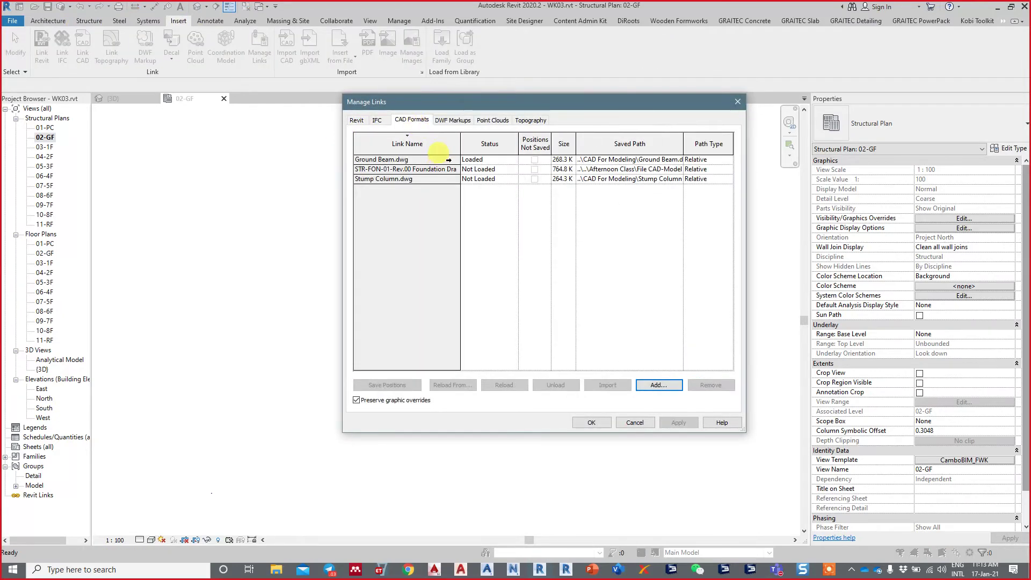
{"action": "left_click", "coordinate": [443, 159]}
{"action": "left_click", "coordinate": [591, 423]}
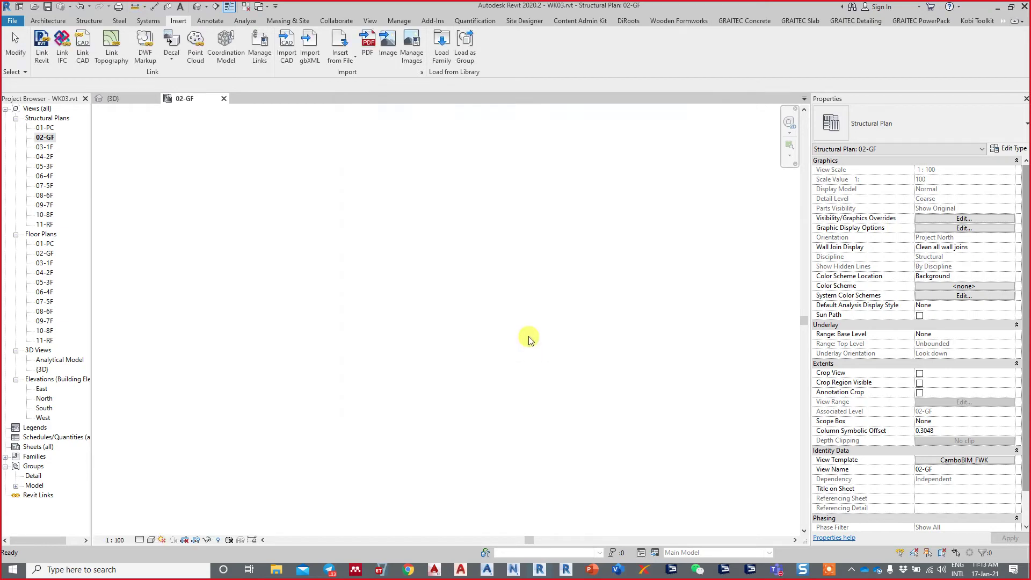
Step: Zoom in and check the beams beside the lift core on the 02-GF plan
{"action": "scroll", "coordinate": [419, 253], "scroll_direction": "up", "scroll_amount": 2}
{"action": "scroll", "coordinate": [493, 407], "scroll_direction": "up", "scroll_amount": 3}
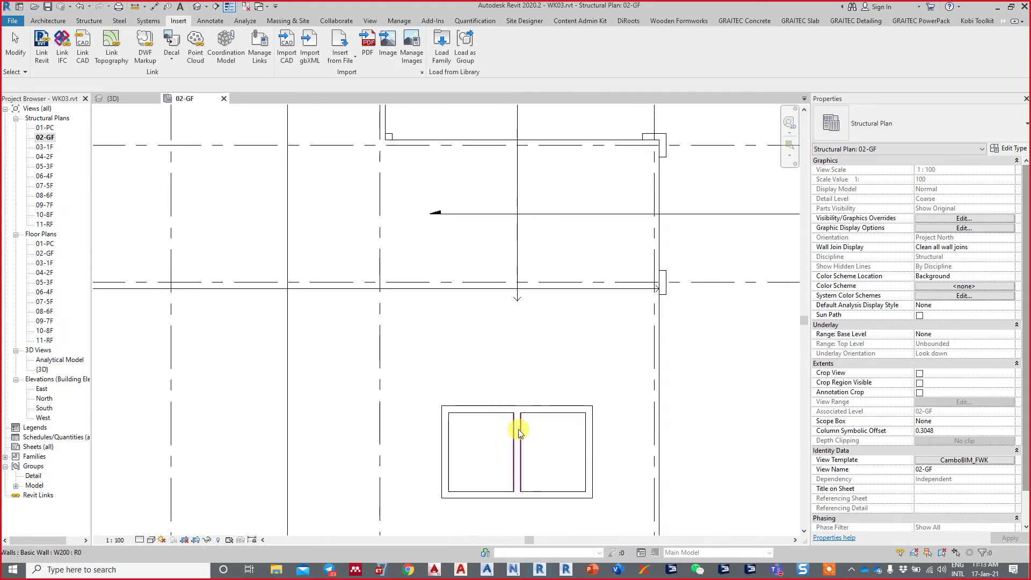
{"action": "scroll", "coordinate": [494, 419], "scroll_direction": "up", "scroll_amount": 2}
{"action": "scroll", "coordinate": [456, 408], "scroll_direction": "up", "scroll_amount": 2}
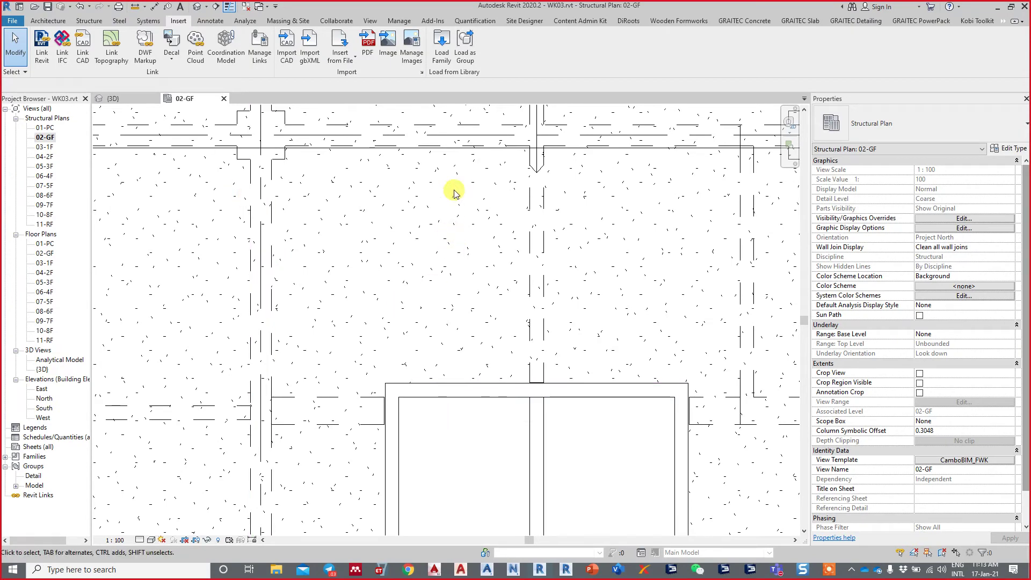
{"action": "scroll", "coordinate": [692, 411], "scroll_direction": "up", "scroll_amount": 2}
{"action": "left_click", "coordinate": [692, 411]}
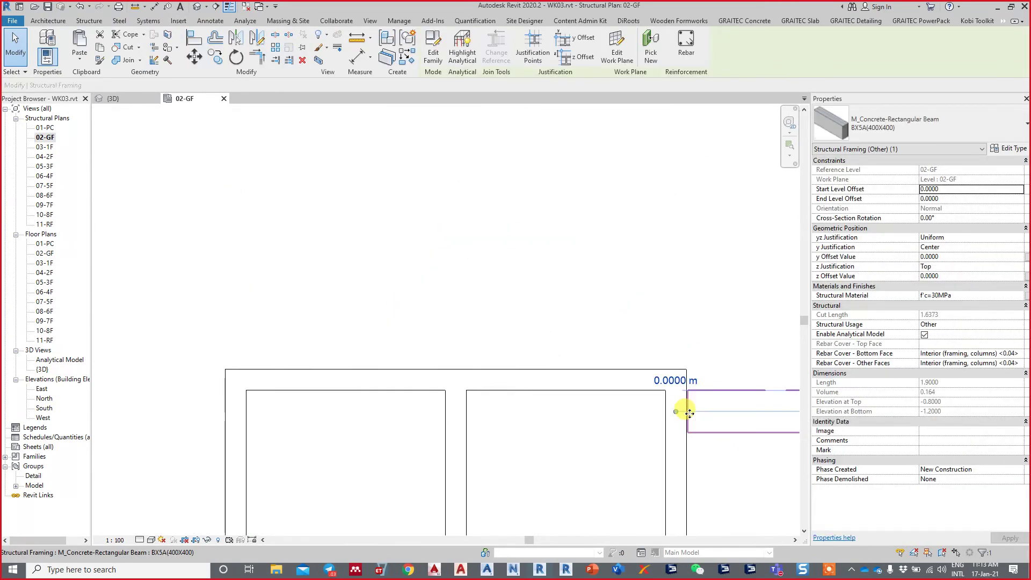
{"action": "key", "text": "Escape"}
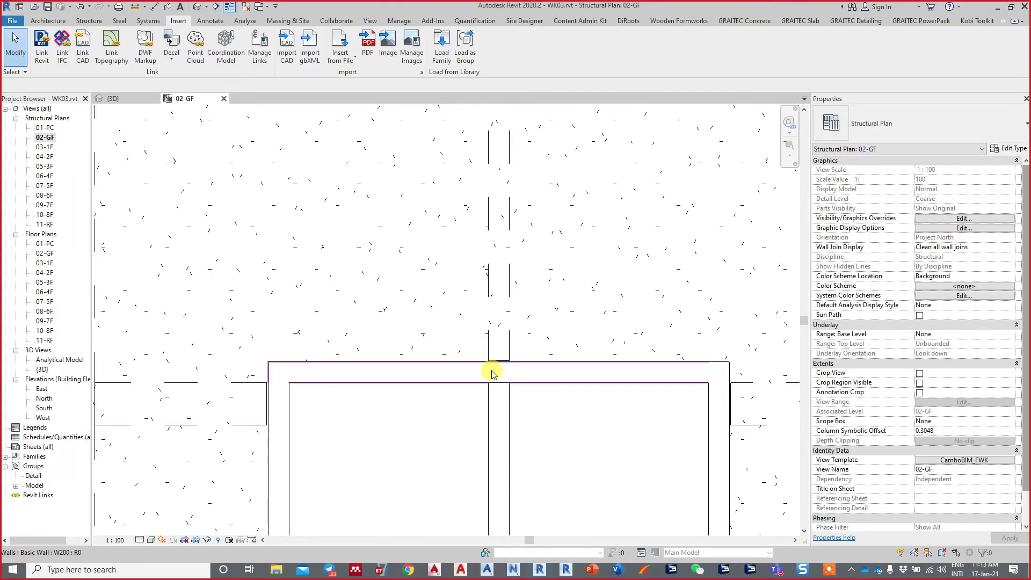
{"action": "left_click", "coordinate": [498, 365]}
{"action": "key", "text": "Escape"}
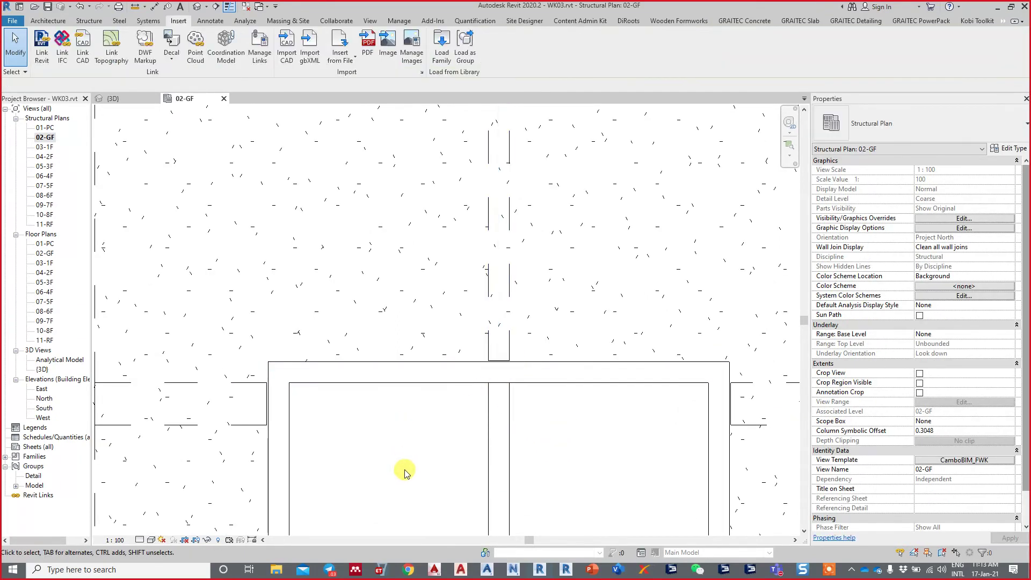
{"action": "middle_click_drag", "start_coordinate": [368, 387], "coordinate": [357, 315]}
Step: Reload the Ground Beam.dwg link and frame the whole lift core in view
{"action": "left_click", "coordinate": [259, 55]}
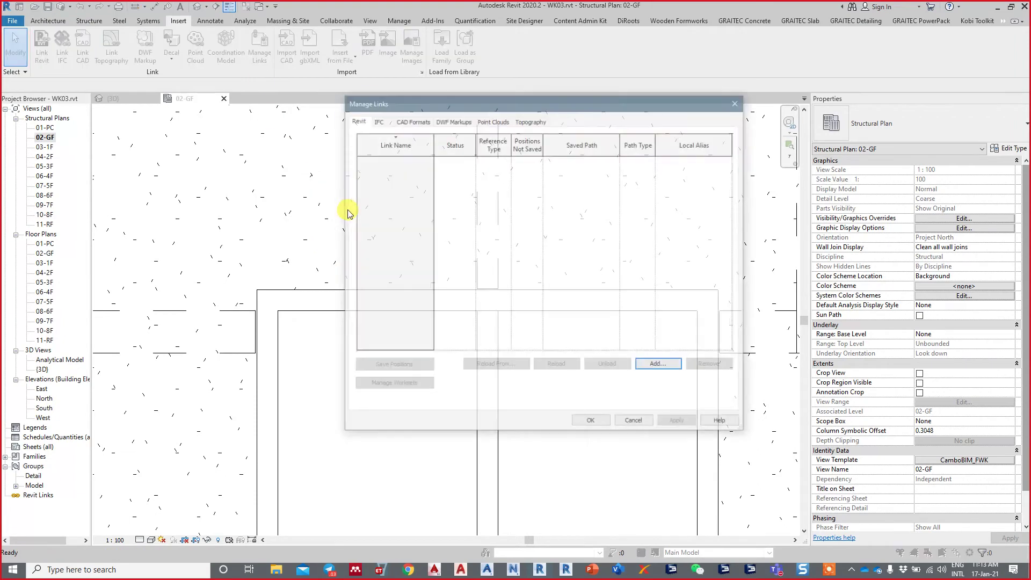
{"action": "left_click", "coordinate": [411, 120]}
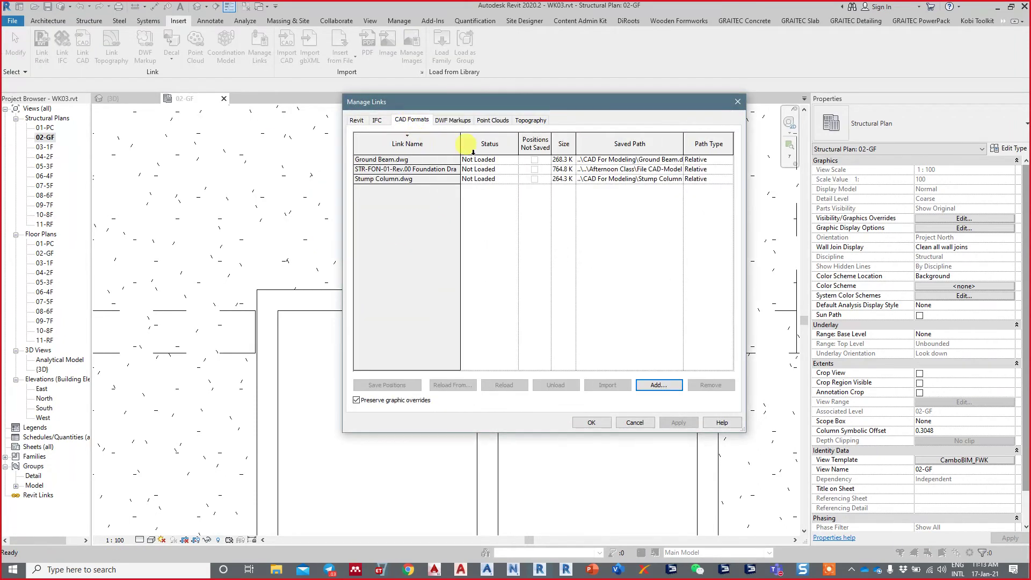
{"action": "left_click", "coordinate": [463, 160]}
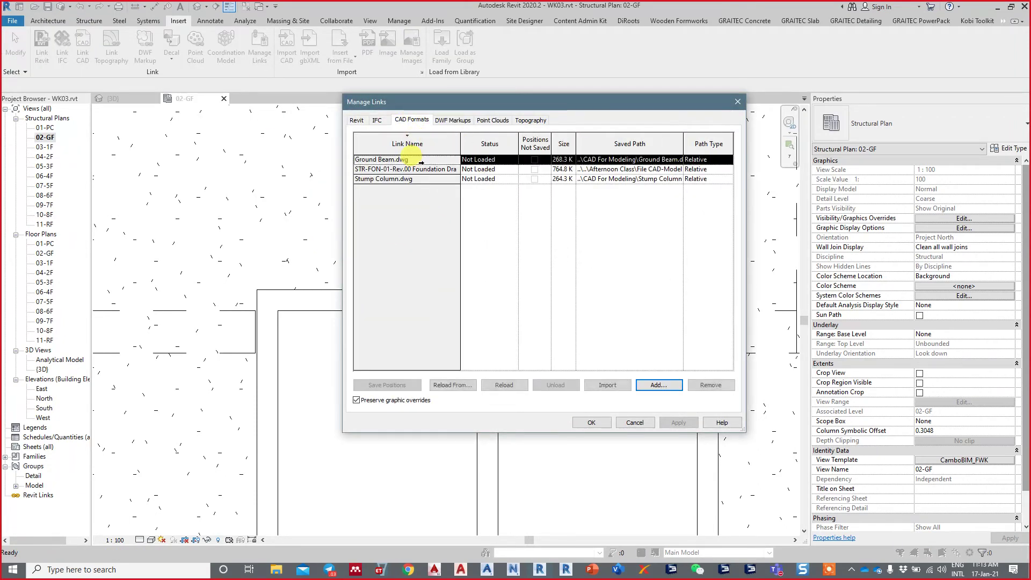
{"action": "left_click", "coordinate": [591, 422]}
{"action": "scroll", "coordinate": [483, 371], "scroll_direction": "down", "scroll_amount": 4}
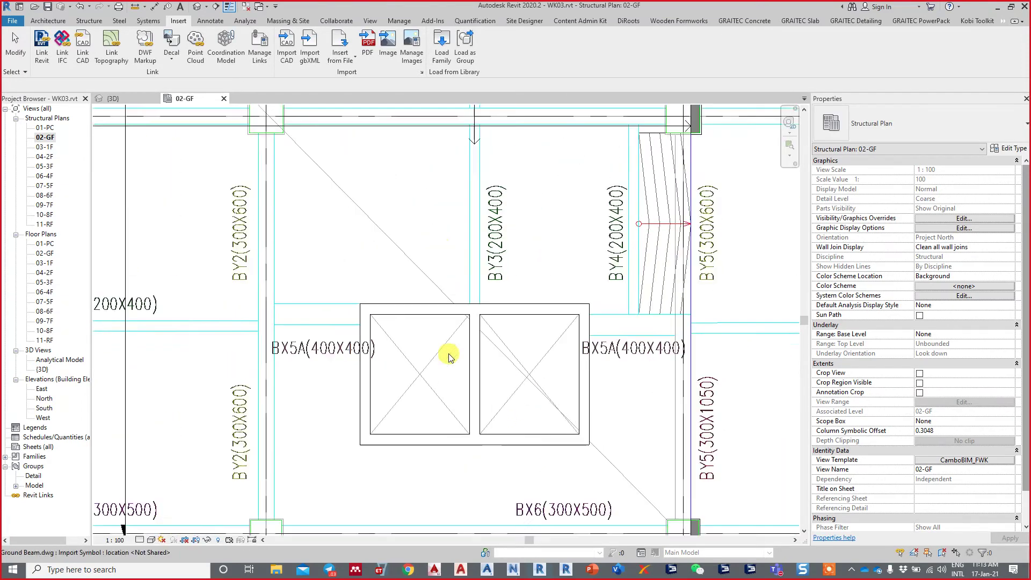
{"action": "middle_click_drag", "start_coordinate": [449, 352], "coordinate": [430, 223]}
{"action": "scroll", "coordinate": [440, 287], "scroll_direction": "up", "scroll_amount": 1}
Step: Hide the lift core's top wall in the 02-GF view
{"action": "middle_click_drag", "start_coordinate": [440, 286], "coordinate": [433, 359]}
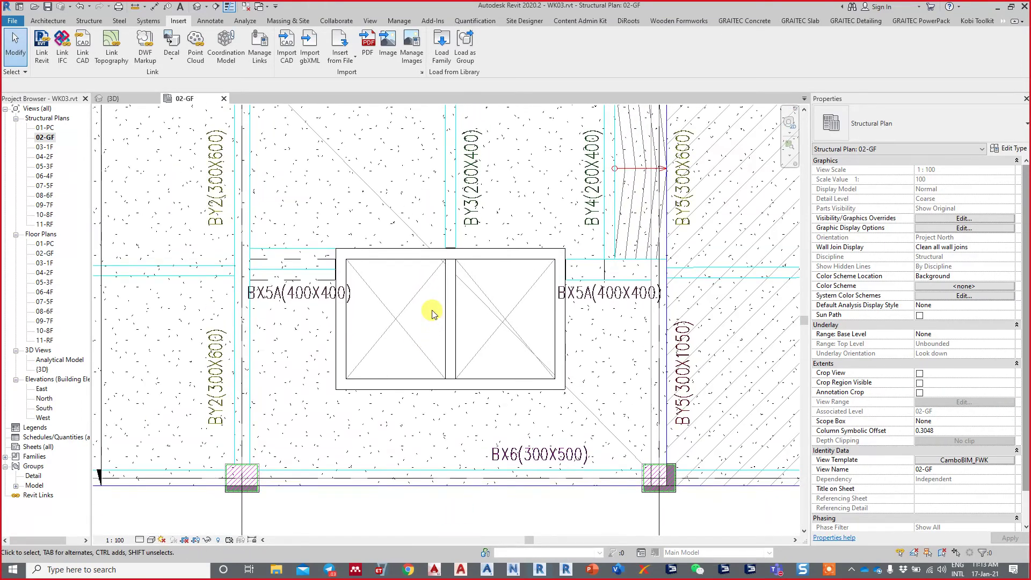
{"action": "left_click", "coordinate": [427, 265]}
{"action": "right_click", "coordinate": [426, 265]}
{"action": "mouse_move", "coordinate": [462, 355]}
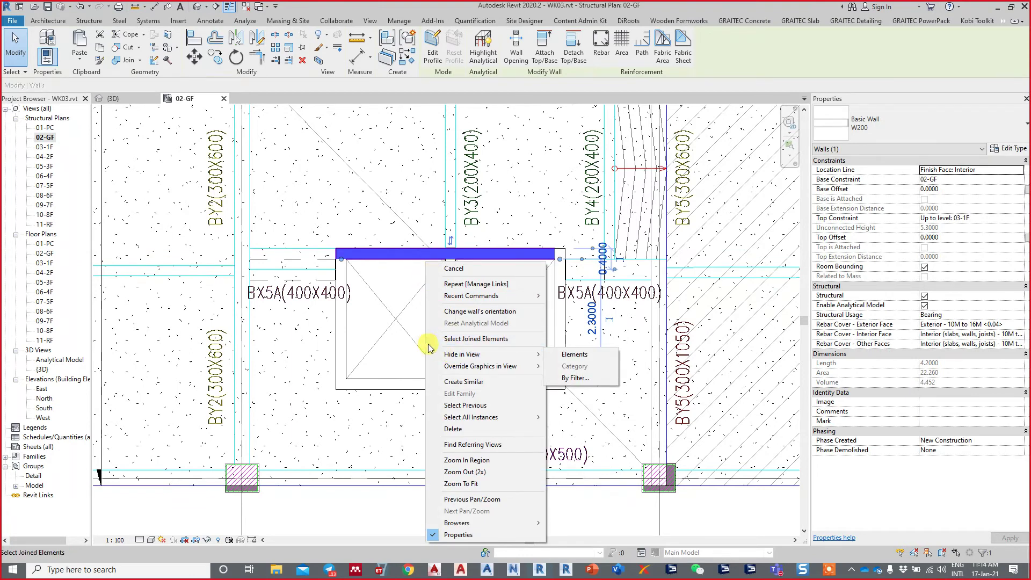
{"action": "left_click", "coordinate": [574, 354]}
{"action": "scroll", "coordinate": [411, 308], "scroll_direction": "up", "scroll_amount": 2}
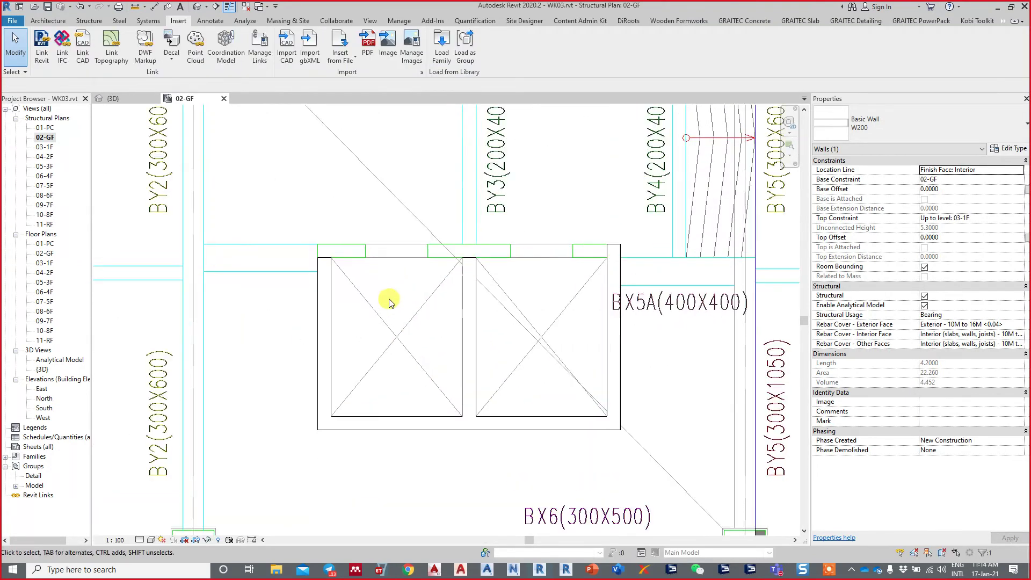
{"action": "scroll", "coordinate": [413, 322], "scroll_direction": "up", "scroll_amount": 2}
{"action": "scroll", "coordinate": [419, 344], "scroll_direction": "up", "scroll_amount": 2}
{"action": "scroll", "coordinate": [424, 365], "scroll_direction": "up", "scroll_amount": 2}
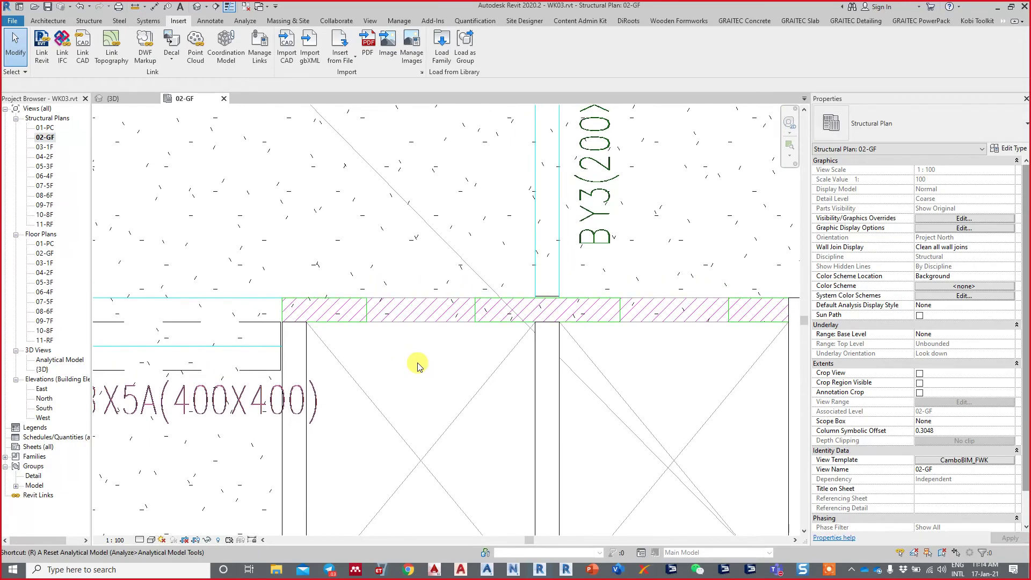
Step: Draw four vertical reference planes (RP) across the beam marking the two door openings
{"action": "left_click", "coordinate": [368, 315]}
{"action": "key", "text": "r"}
{"action": "key", "text": "p"}
{"action": "left_click", "coordinate": [365, 319]}
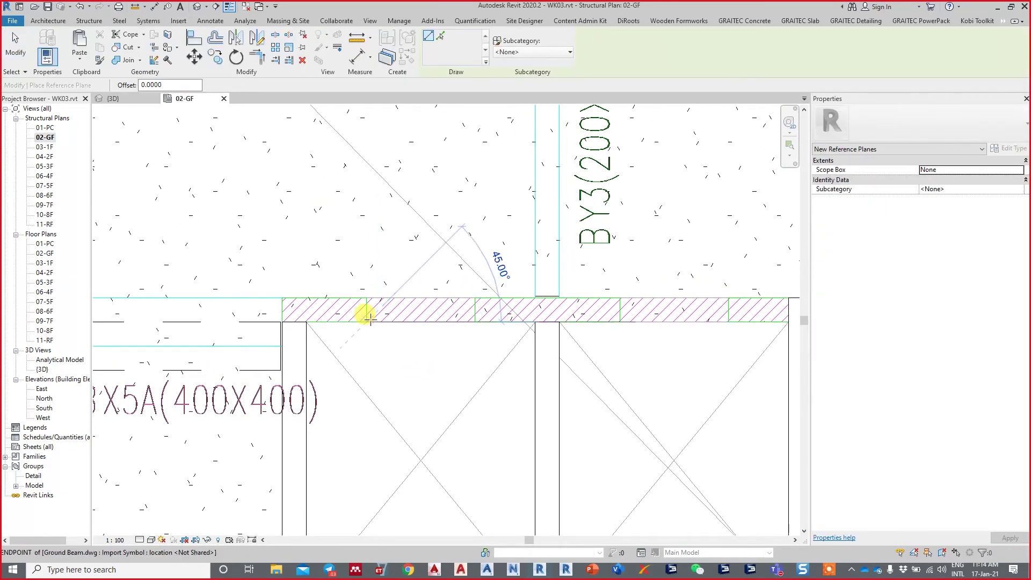
{"action": "left_click", "coordinate": [357, 161]}
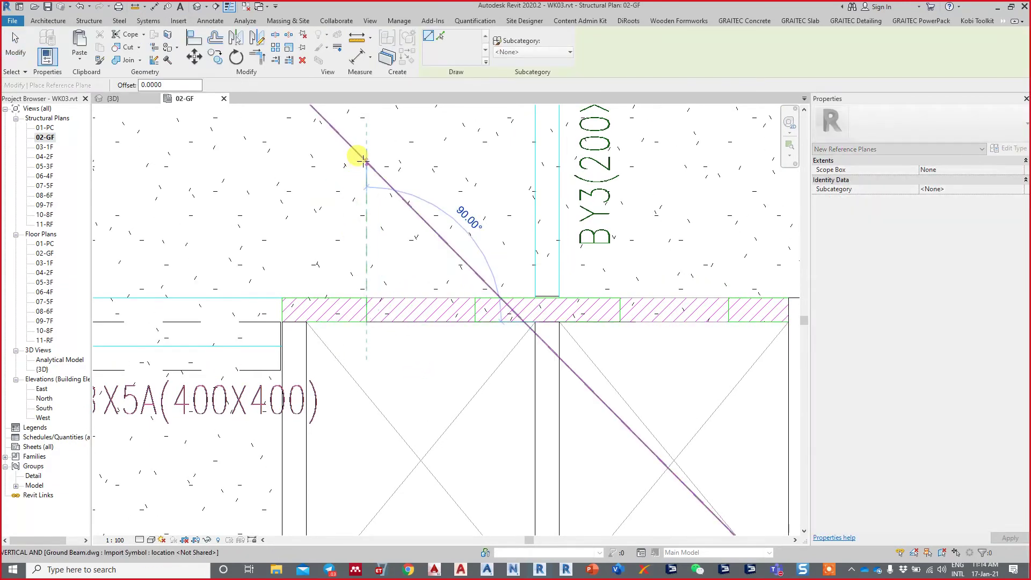
{"action": "left_click", "coordinate": [474, 321]}
{"action": "left_click", "coordinate": [473, 161]}
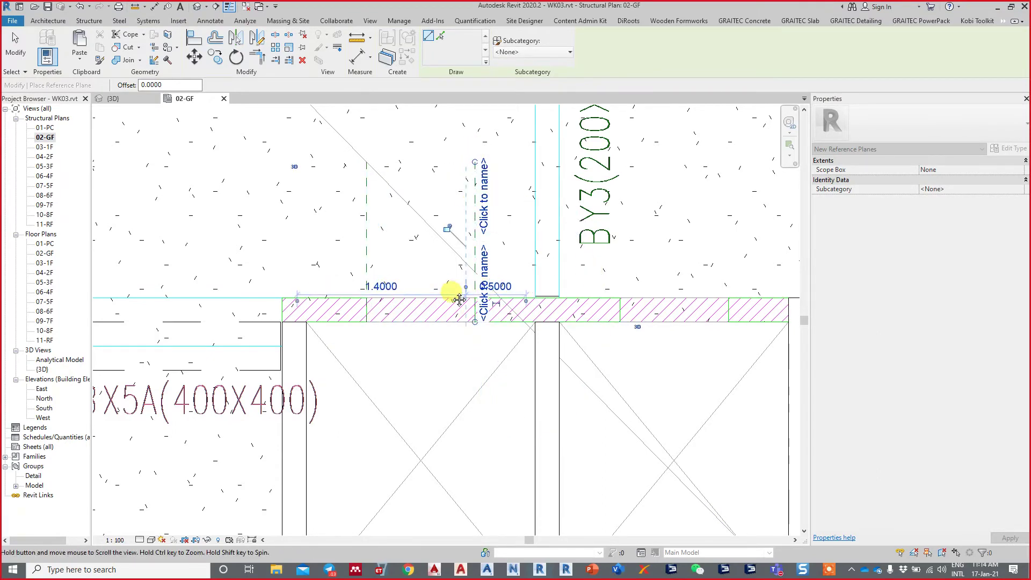
{"action": "left_click", "coordinate": [470, 339]}
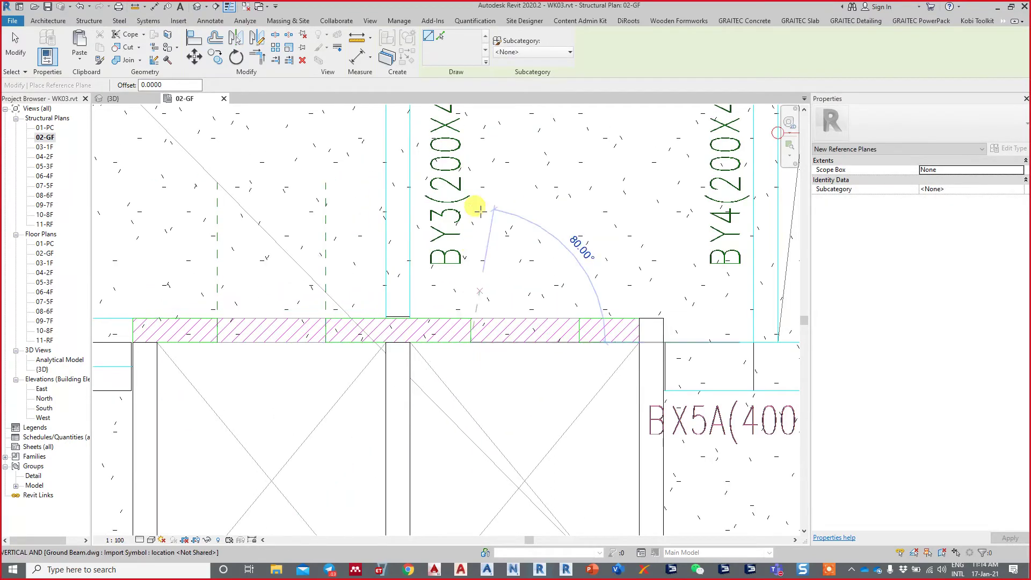
{"action": "left_click", "coordinate": [470, 144]}
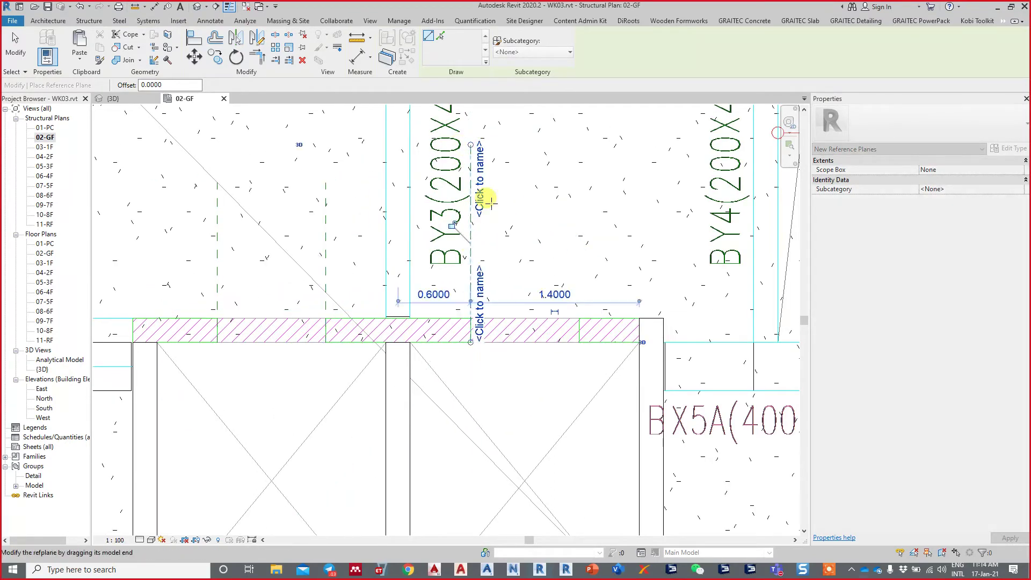
{"action": "left_click", "coordinate": [577, 340]}
{"action": "left_click", "coordinate": [578, 145]}
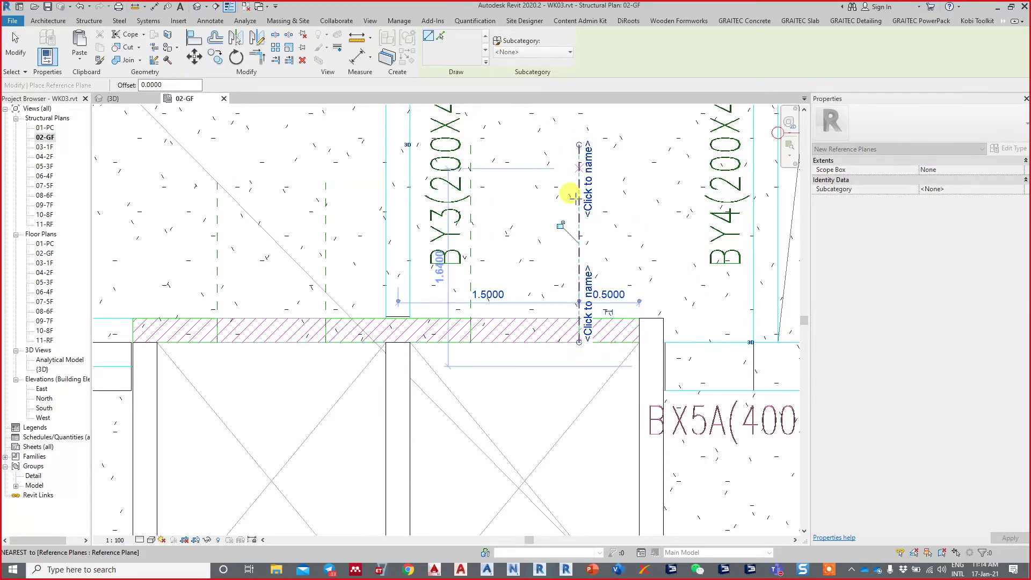
{"action": "key", "text": "Escape"}
{"action": "key", "text": "Escape"}
{"action": "middle_click_drag", "start_coordinate": [423, 395], "coordinate": [485, 389]}
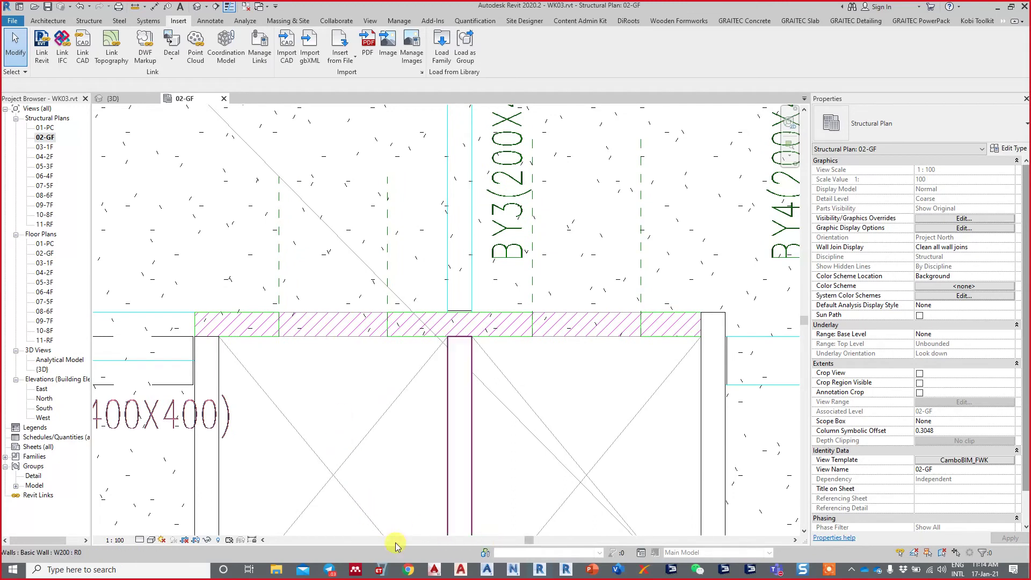
Step: Unhide the lift core's top wall, turn off Reveal Hidden Elements and check the wall
{"action": "key", "text": "r"}
{"action": "key", "text": "h"}
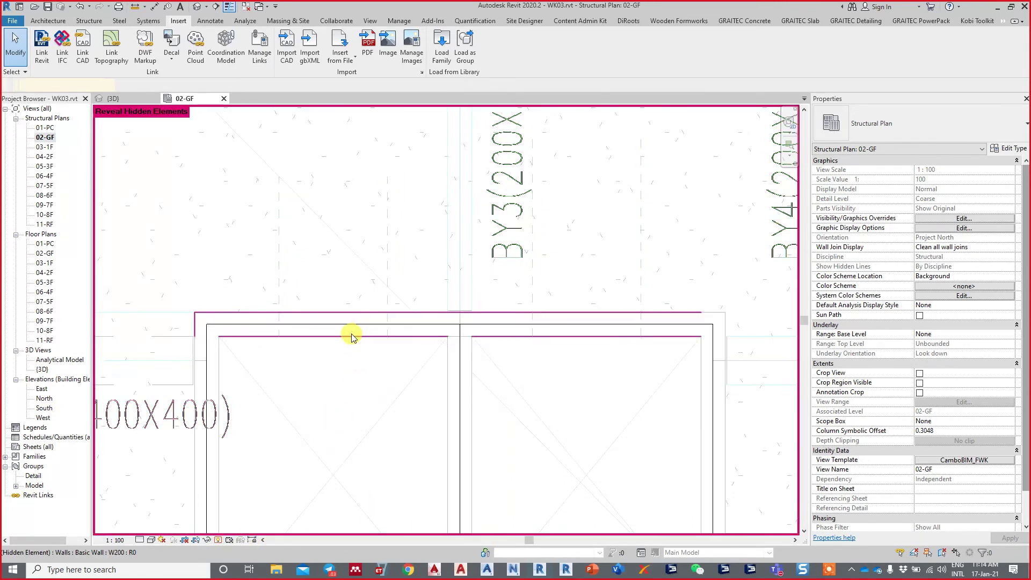
{"action": "right_click", "coordinate": [352, 336]}
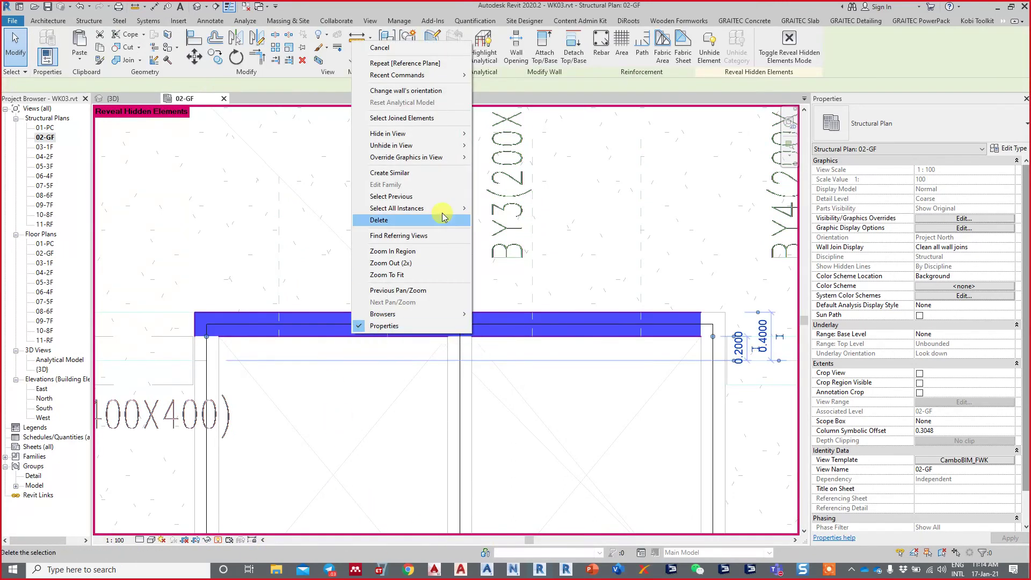
{"action": "mouse_move", "coordinate": [413, 145]}
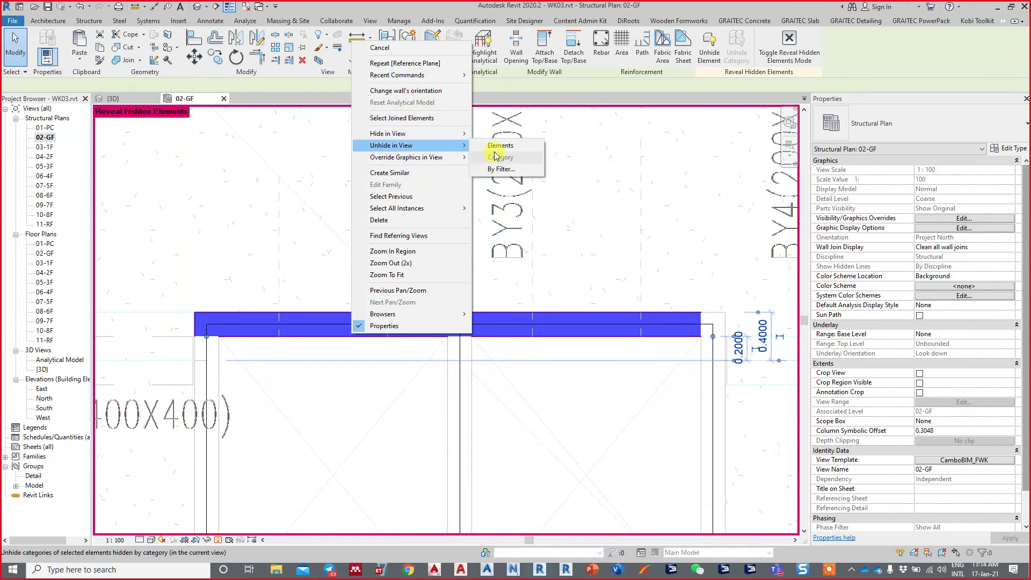
{"action": "left_click", "coordinate": [495, 143]}
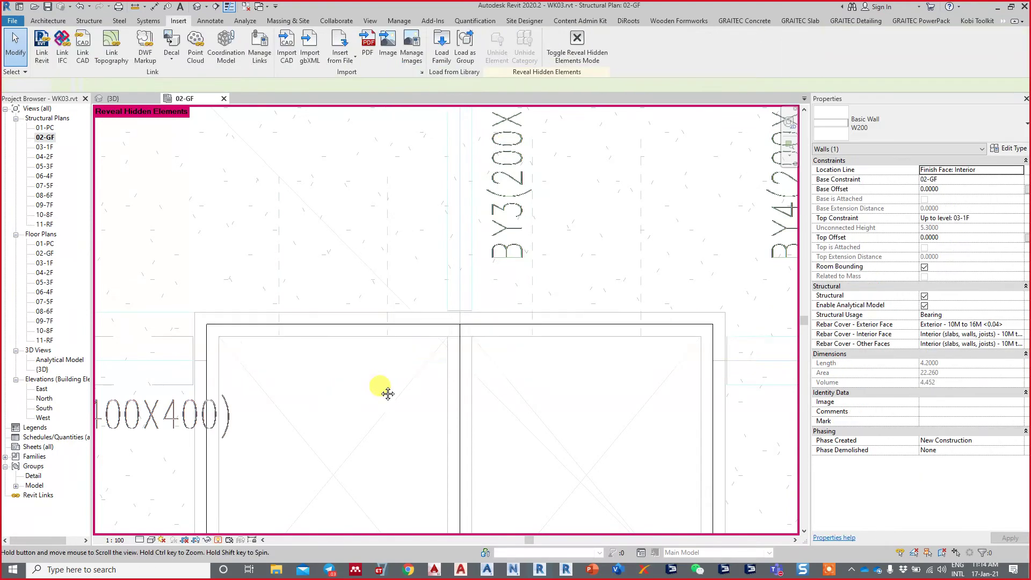
{"action": "left_click", "coordinate": [219, 542]}
{"action": "scroll", "coordinate": [370, 426], "scroll_direction": "down", "scroll_amount": 1}
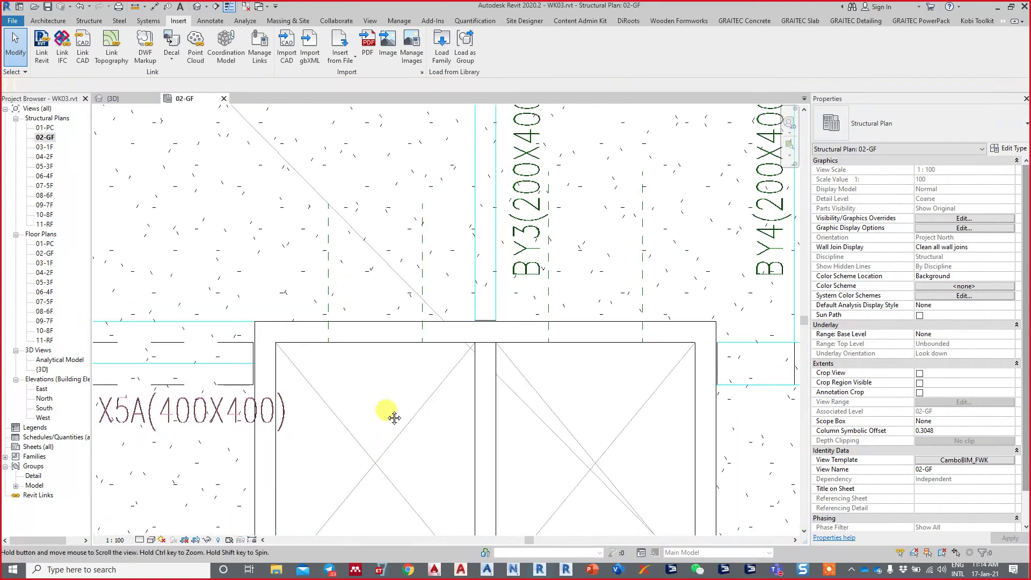
{"action": "left_click", "coordinate": [406, 319]}
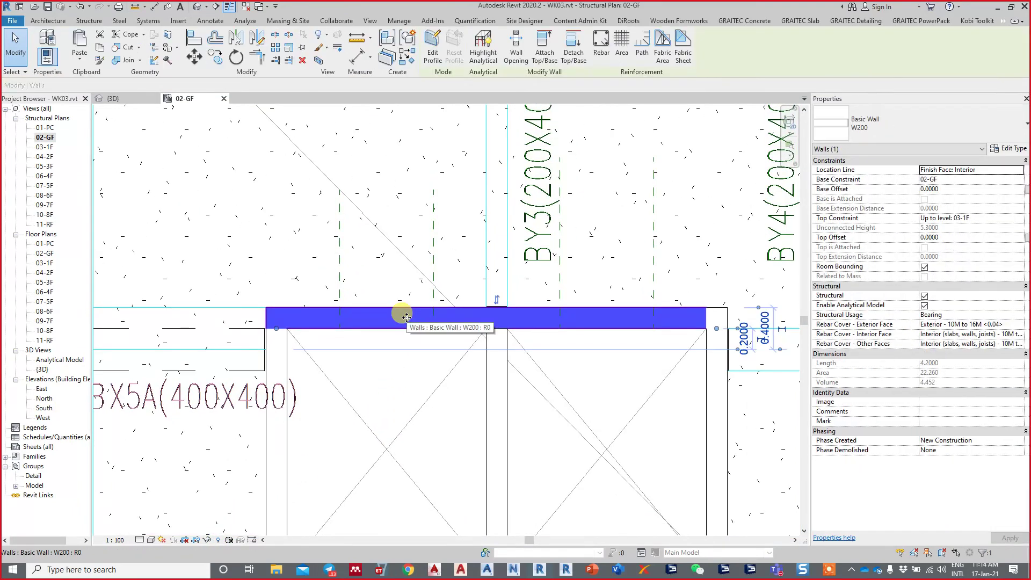
{"action": "left_click", "coordinate": [378, 357]}
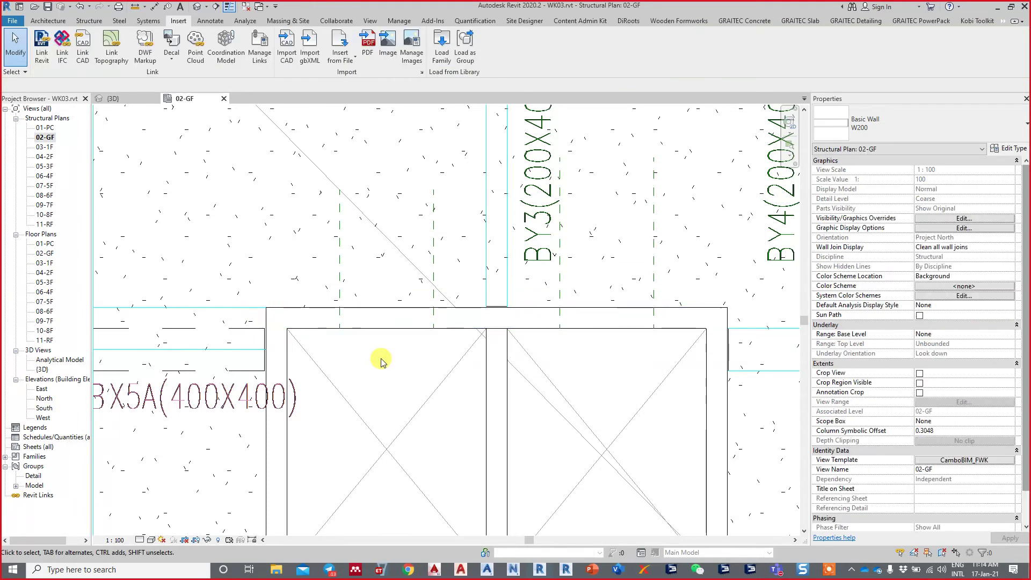
{"action": "left_click", "coordinate": [157, 7]}
Step: Dimension the 0.90 span between the two inner reference planes
{"action": "left_click", "coordinate": [339, 271]}
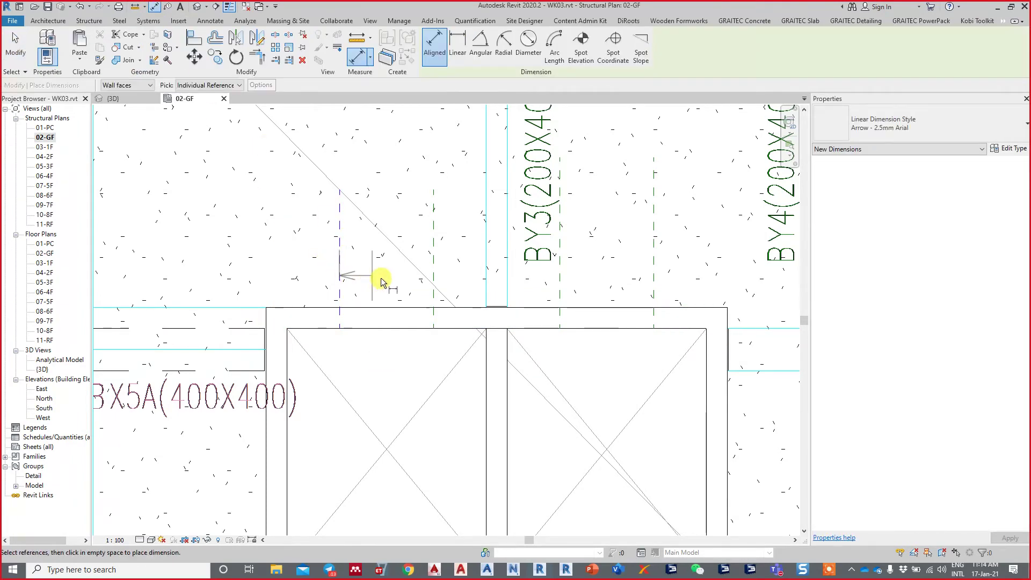
{"action": "left_click", "coordinate": [434, 292]}
{"action": "left_click", "coordinate": [387, 395]}
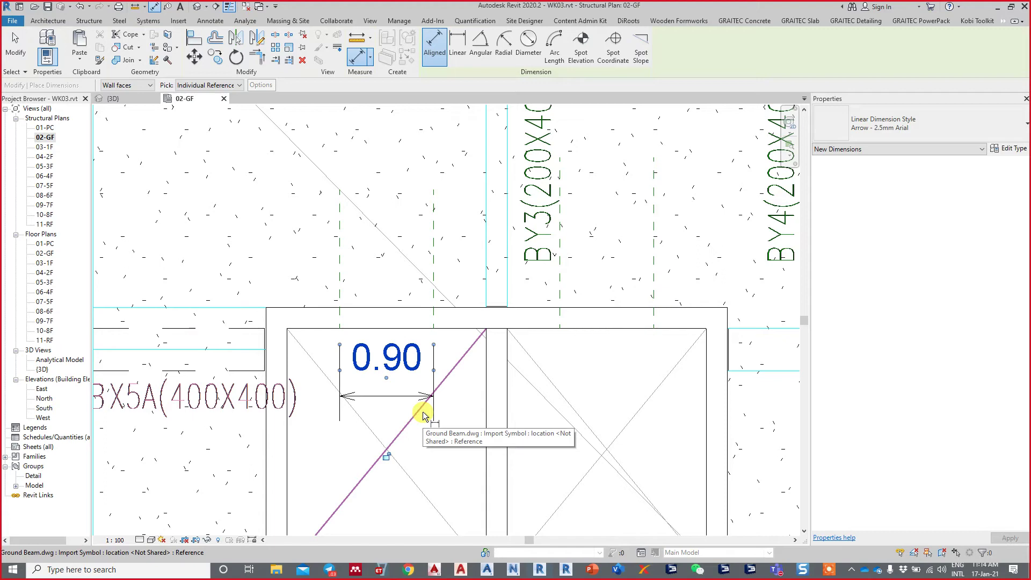
{"action": "key", "text": "Escape"}
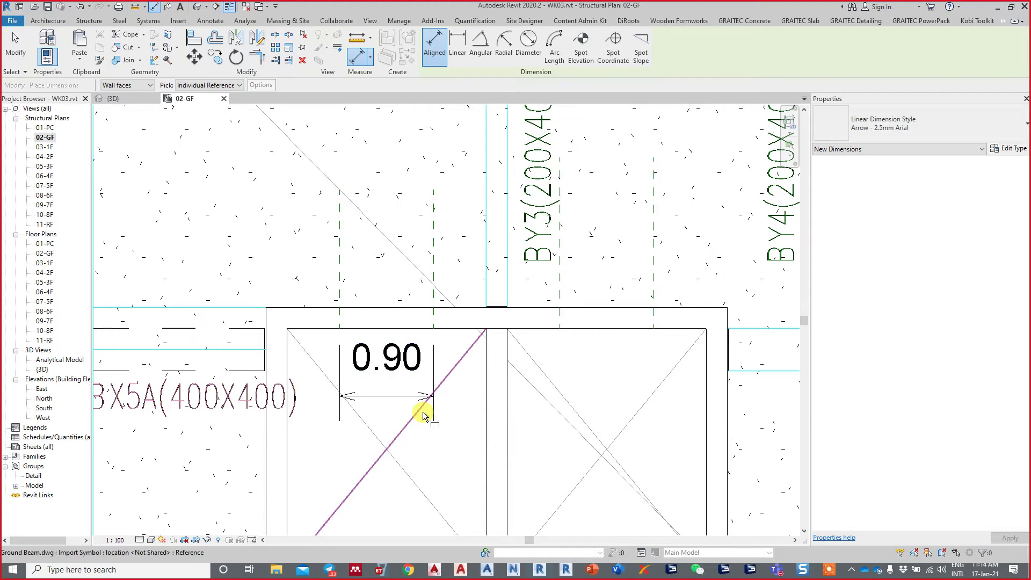
{"action": "key", "text": "Escape"}
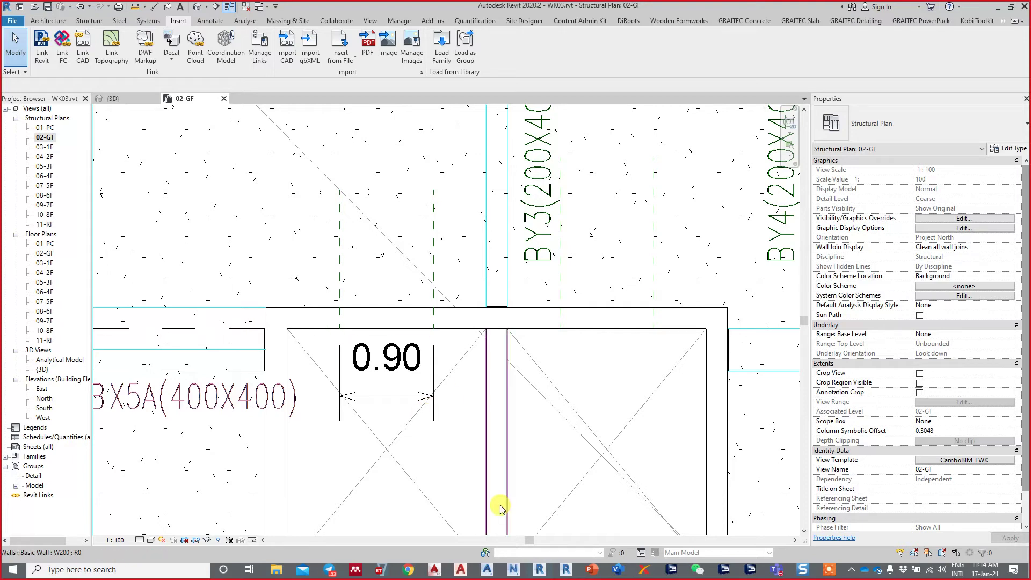
{"action": "scroll", "coordinate": [495, 403], "scroll_direction": "up", "scroll_amount": 2}
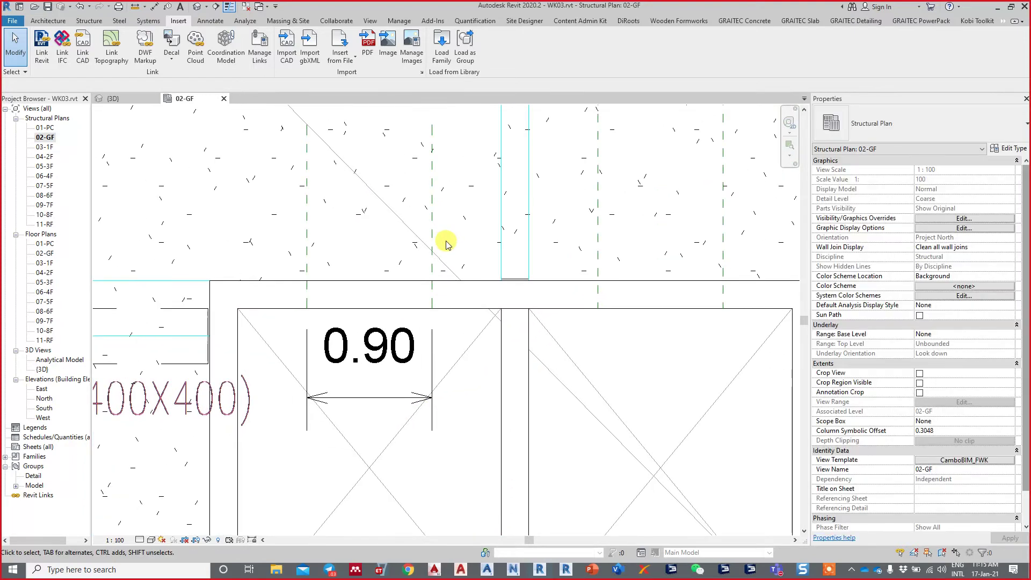
{"action": "middle_click_drag", "start_coordinate": [418, 246], "coordinate": [406, 200]}
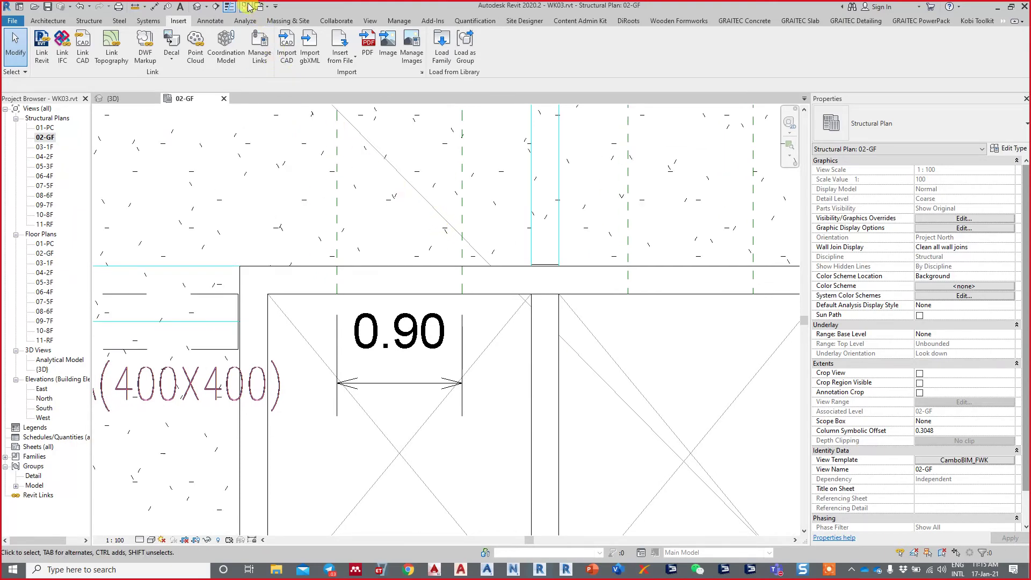
Step: Close the 3D view and add 0.50 dimensions from each reference plane to the wall faces
{"action": "left_click", "coordinate": [249, 7]}
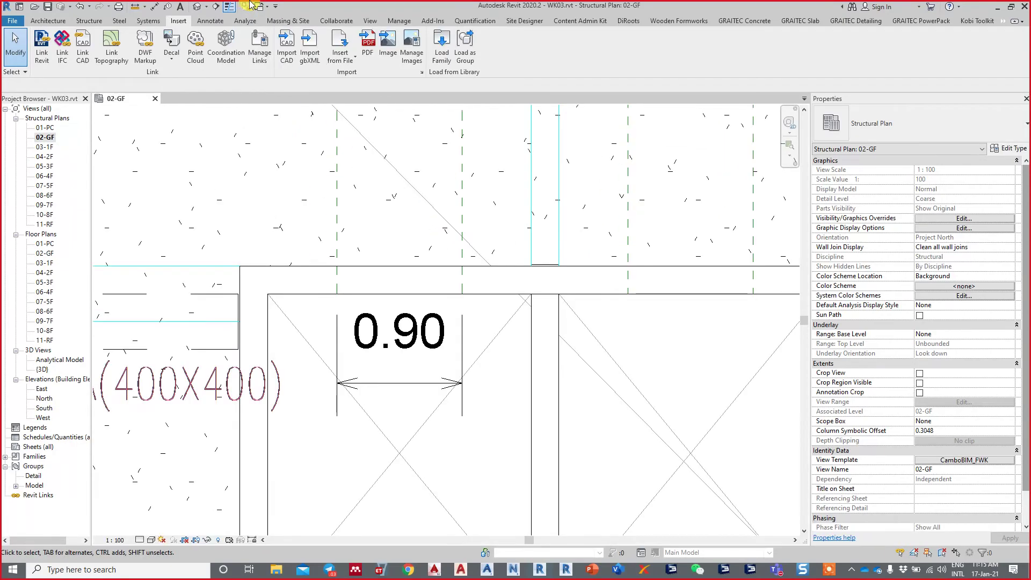
{"action": "middle_click_drag", "start_coordinate": [363, 322], "coordinate": [410, 361]}
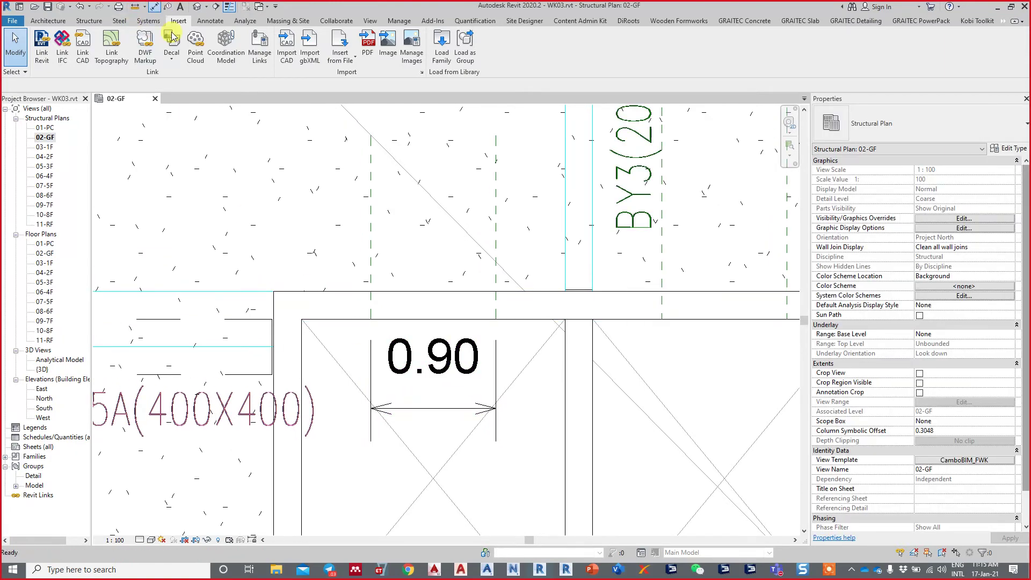
{"action": "key", "text": "d"}
{"action": "key", "text": "i"}
{"action": "left_click", "coordinate": [301, 329]}
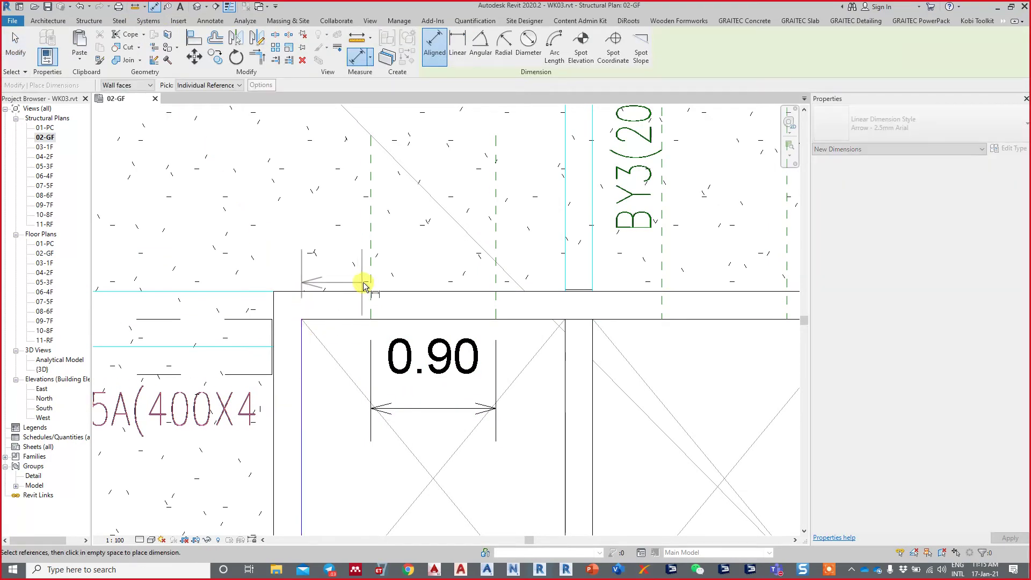
{"action": "left_click", "coordinate": [363, 283]}
{"action": "left_click", "coordinate": [386, 410]}
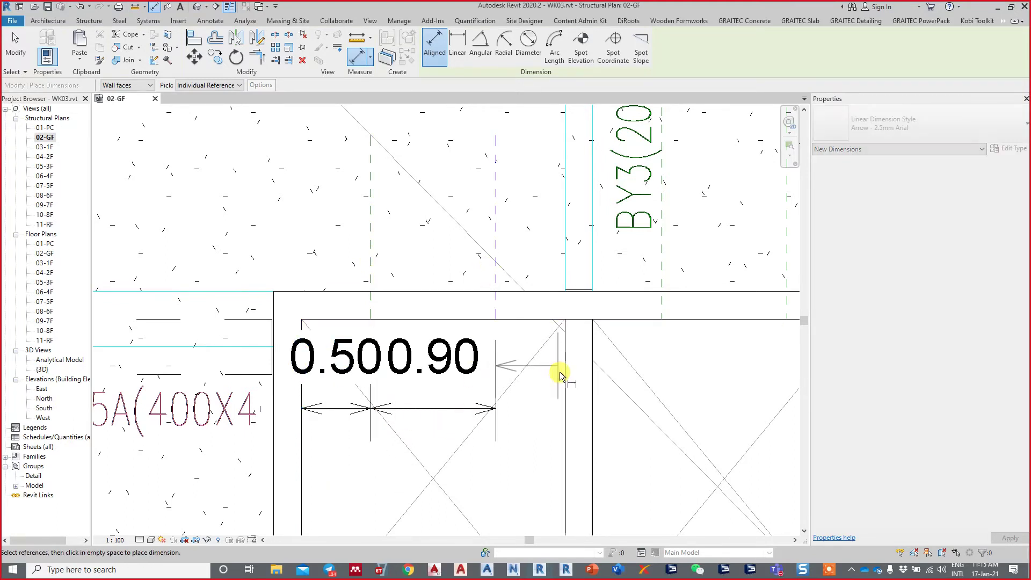
{"action": "left_click", "coordinate": [564, 371]}
{"action": "left_click", "coordinate": [450, 409]}
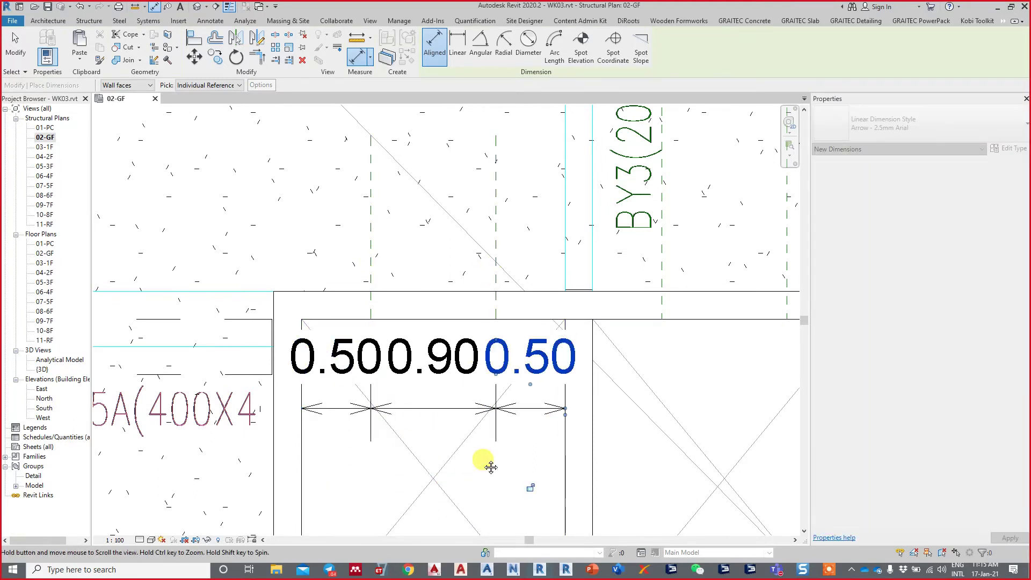
{"action": "key", "text": "Escape"}
{"action": "key", "text": "Escape"}
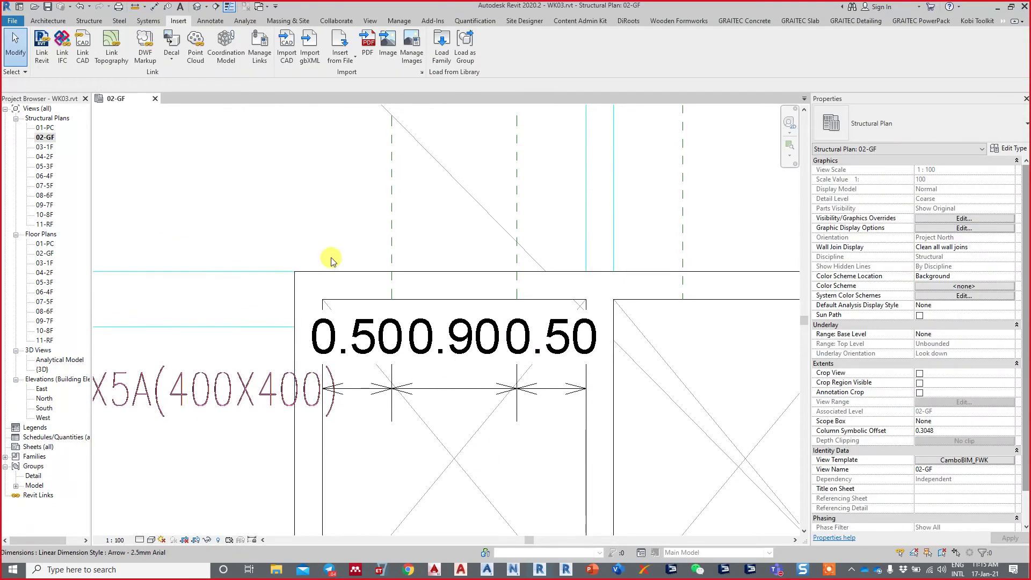
{"action": "left_click", "coordinate": [48, 21]}
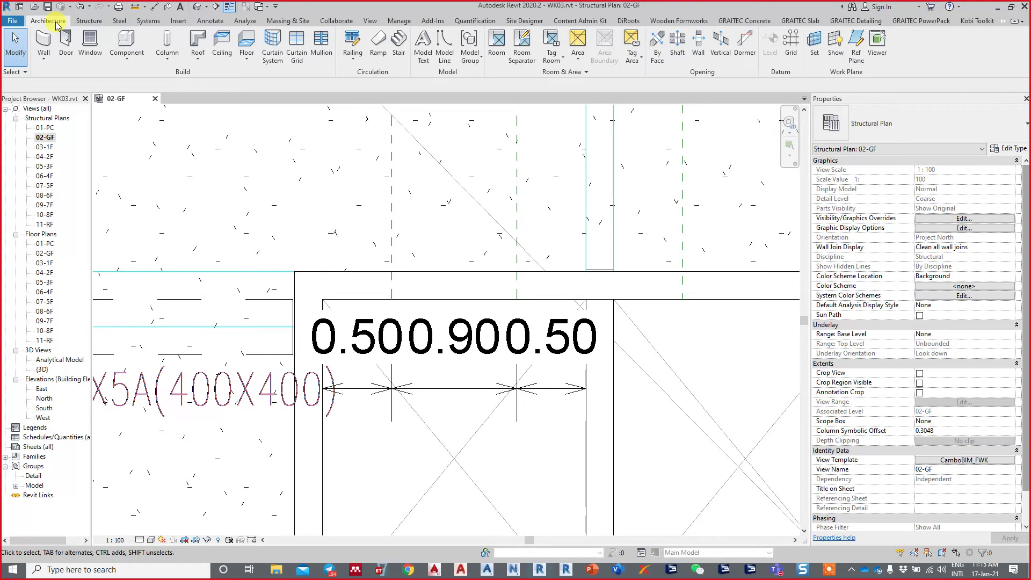
{"action": "left_click", "coordinate": [71, 55]}
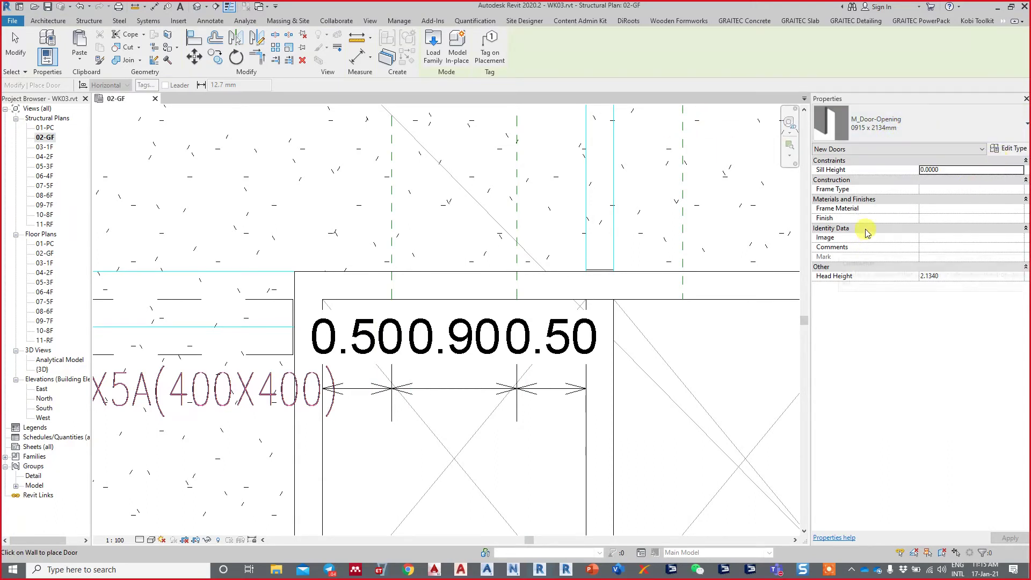
{"action": "left_click", "coordinate": [1020, 150]}
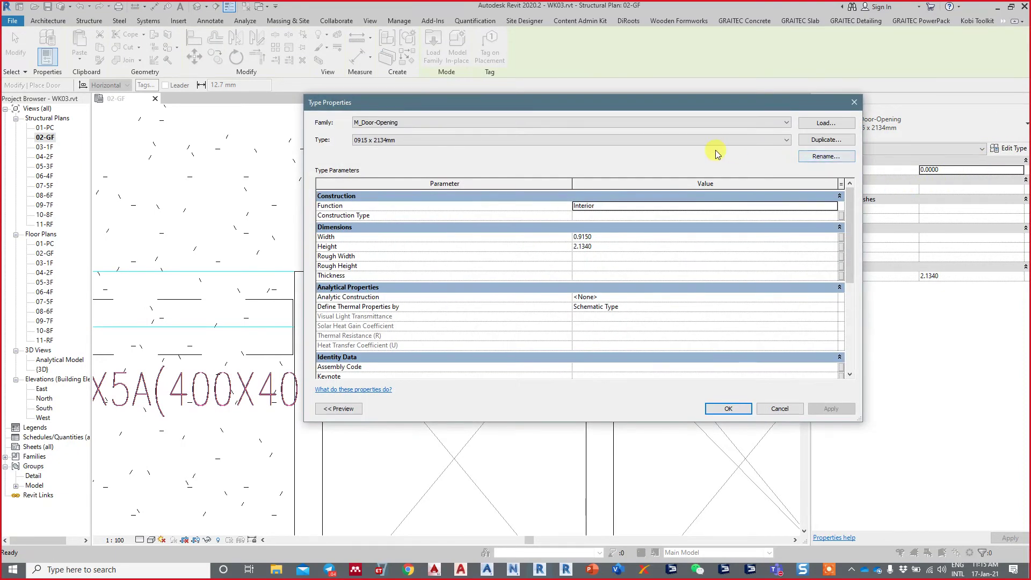
{"action": "left_click", "coordinate": [825, 144]}
{"action": "type", "text": "D-(0.90x2.10)m"}
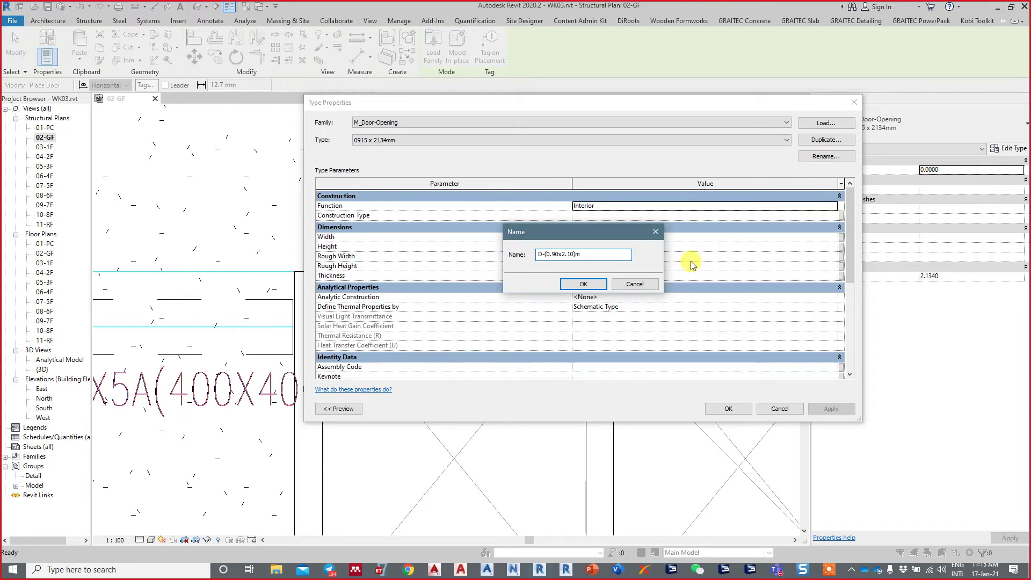
{"action": "left_click", "coordinate": [634, 284]}
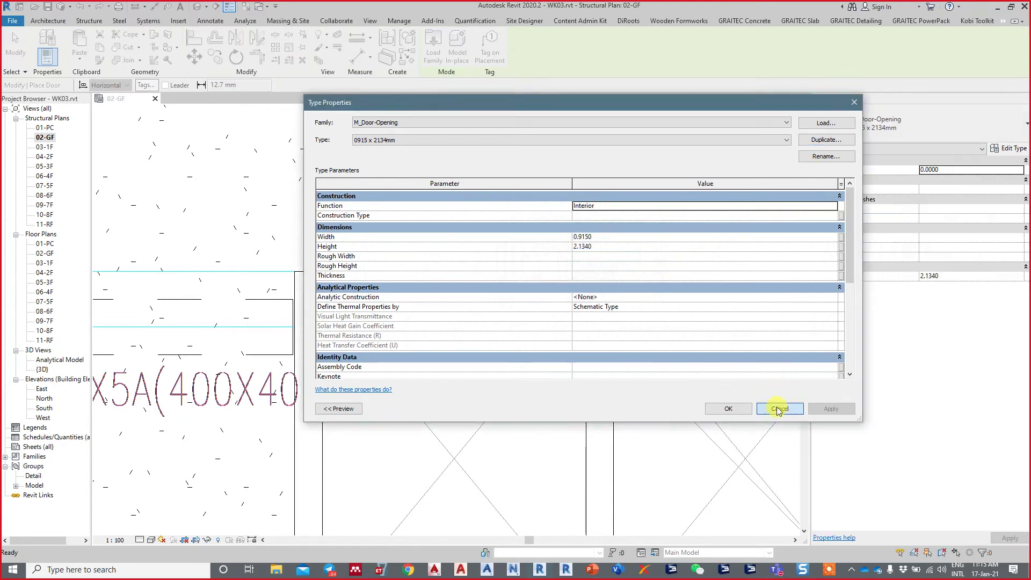
{"action": "left_click", "coordinate": [724, 408]}
{"action": "key", "text": "Escape"}
{"action": "key", "text": "Escape"}
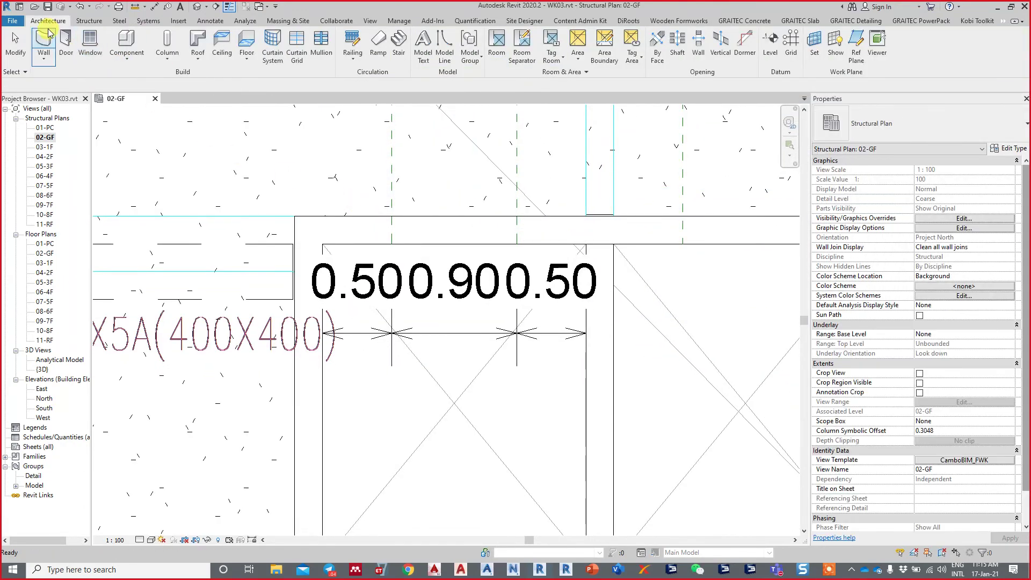
Step: Duplicate the M_Door-Opening type as D-(0.90x2.10)m with width 0.9000 and height 2.1000
{"action": "left_click", "coordinate": [66, 54]}
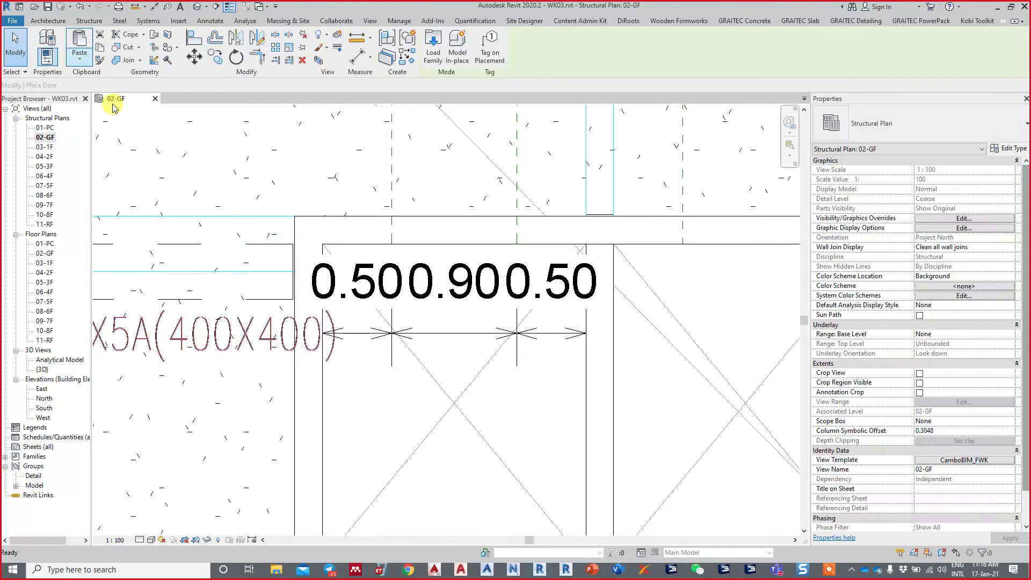
{"action": "left_click", "coordinate": [902, 129]}
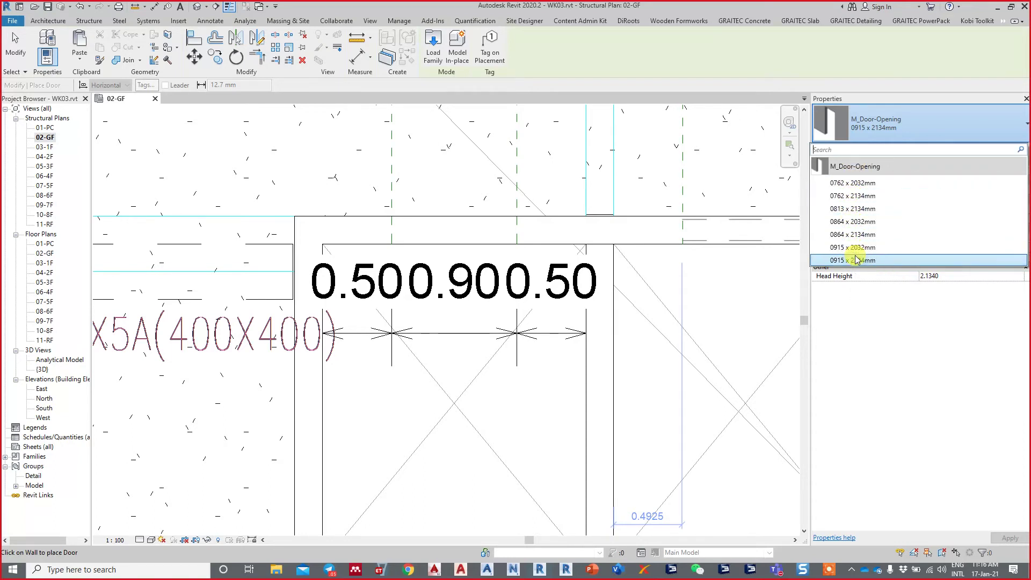
{"action": "left_click", "coordinate": [869, 134]}
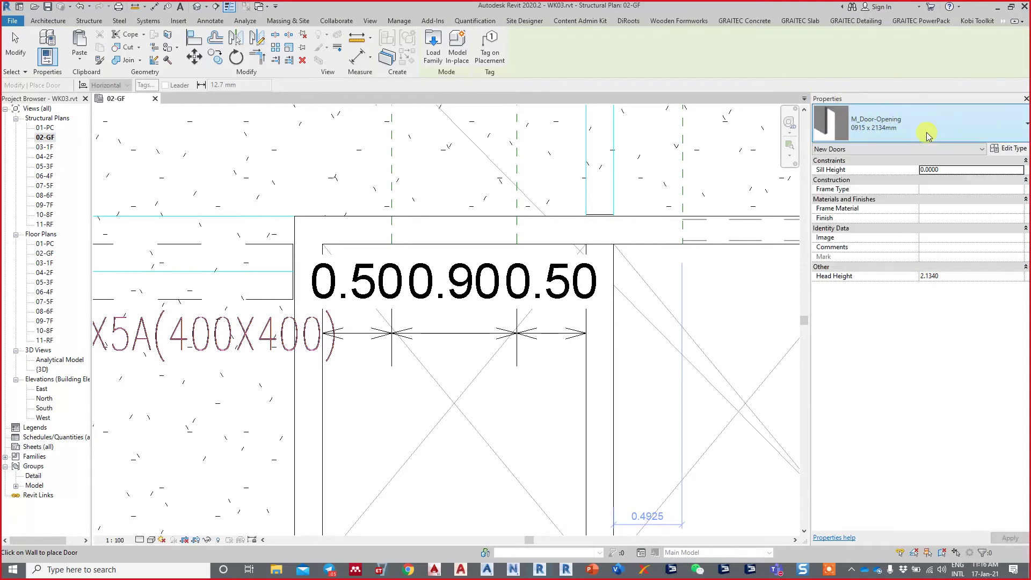
{"action": "left_click", "coordinate": [1008, 148]}
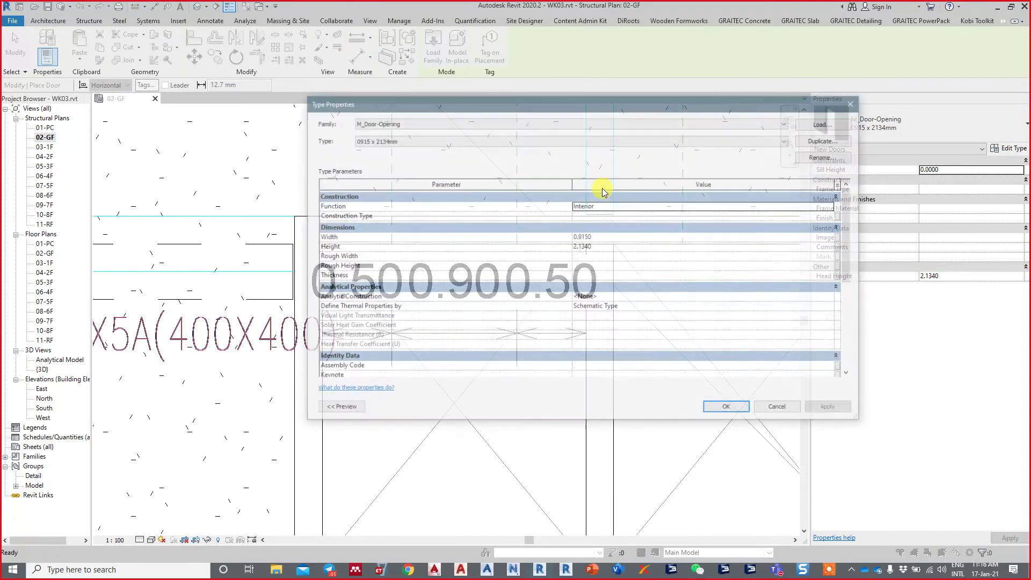
{"action": "left_click", "coordinate": [824, 140]}
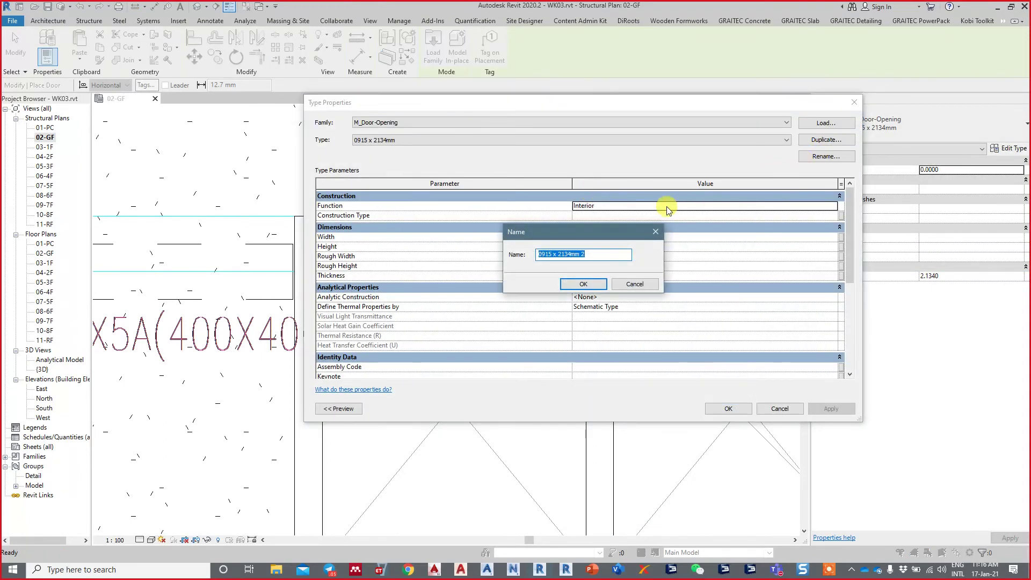
{"action": "type", "text": "D-(0.90x2.10)m"}
{"action": "left_click", "coordinate": [584, 283]}
{"action": "left_click", "coordinate": [612, 239]}
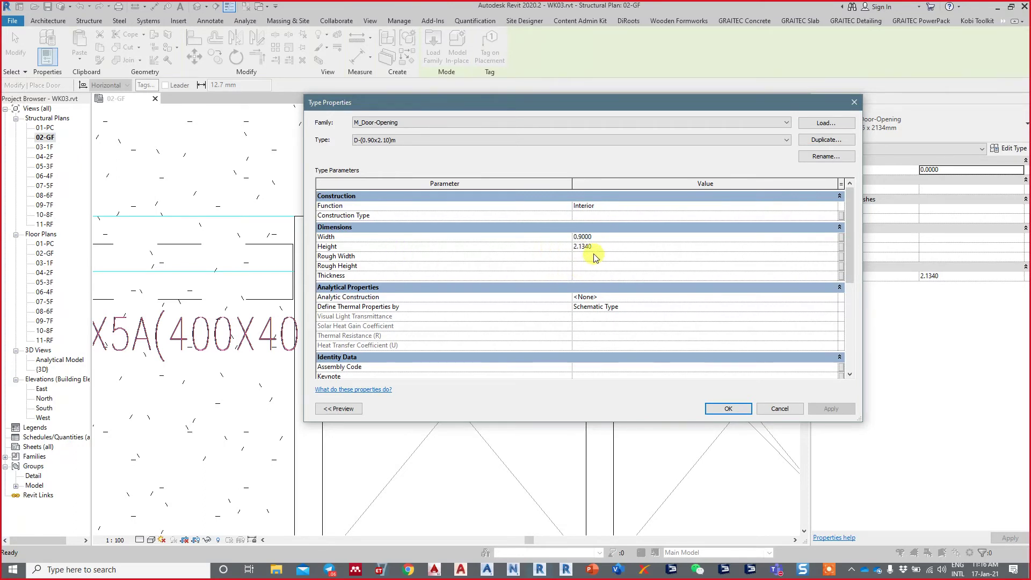
{"action": "key", "text": "Tab"}
Step: Apply the D-(0.90x2.10)m type and place the second opening in the lift-core wall
{"action": "left_click", "coordinate": [725, 409]}
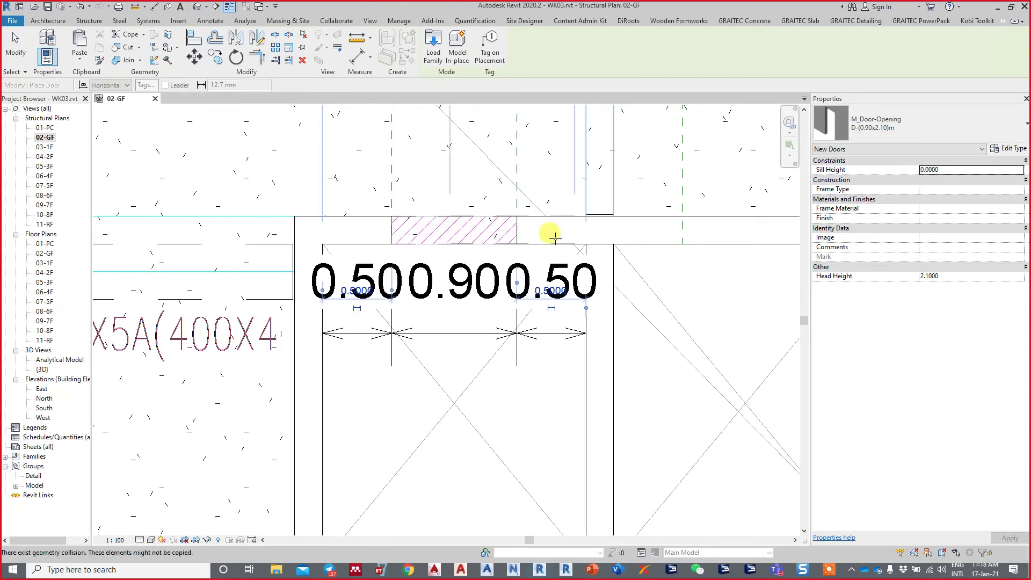
{"action": "mouse_move", "coordinate": [602, 232]}
{"action": "middle_mouse_down"}
{"action": "mouse_move", "coordinate": [441, 236]}
{"action": "mouse_move", "coordinate": [461, 238]}
{"action": "middle_mouse_up"}
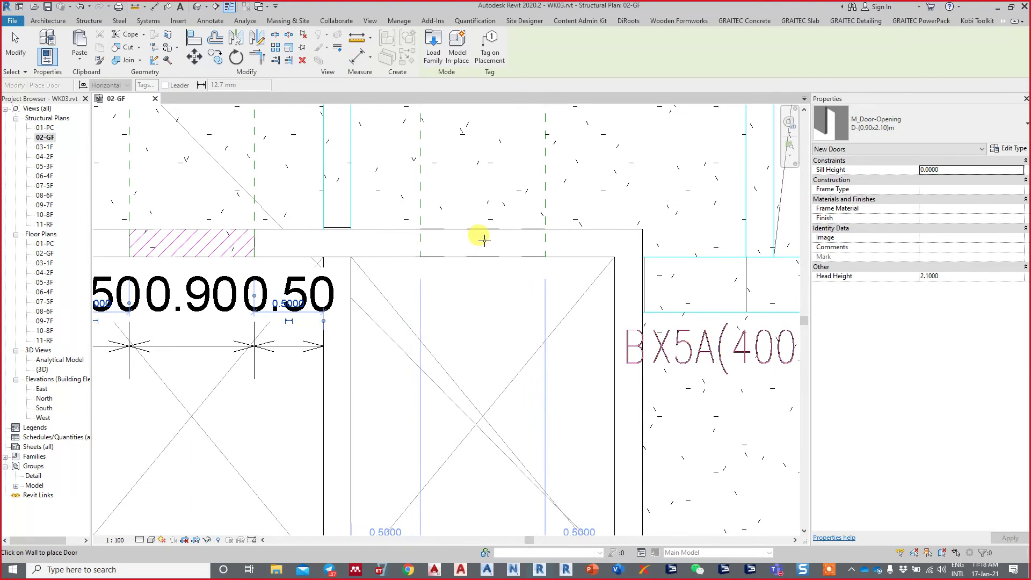
{"action": "left_click", "coordinate": [483, 287]}
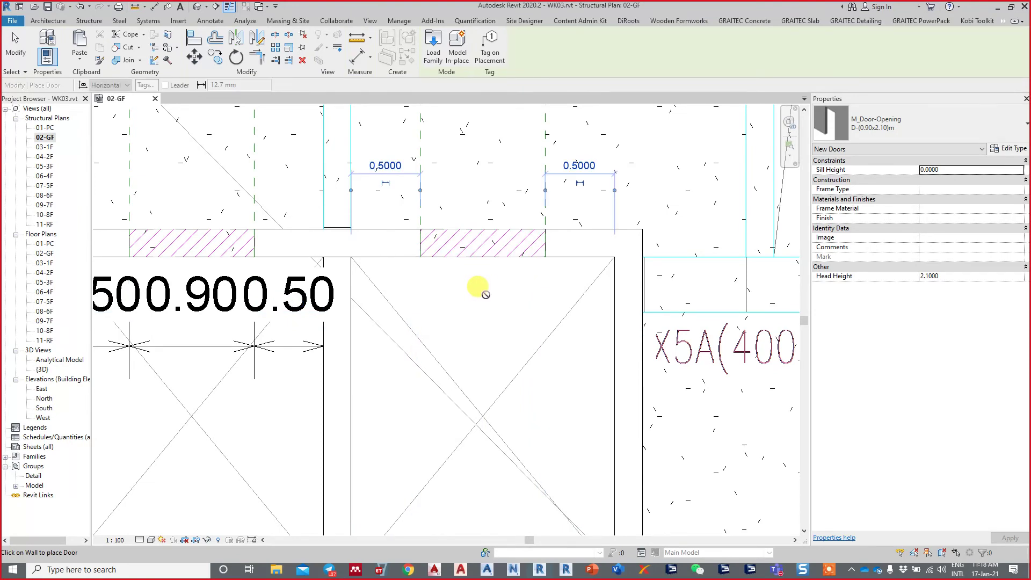
{"action": "key", "text": "Escape"}
{"action": "key", "text": "Escape"}
Step: Select the lift core's top walls and open the default 3D view (3D)
{"action": "scroll", "coordinate": [478, 306], "scroll_direction": "down", "scroll_amount": 3}
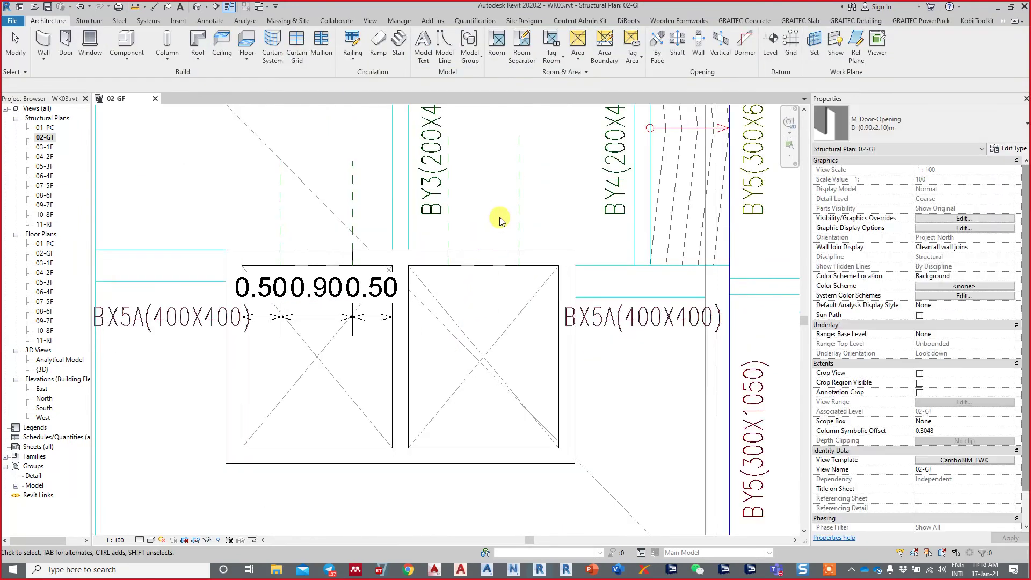
{"action": "scroll", "coordinate": [376, 230], "scroll_direction": "down", "scroll_amount": 2}
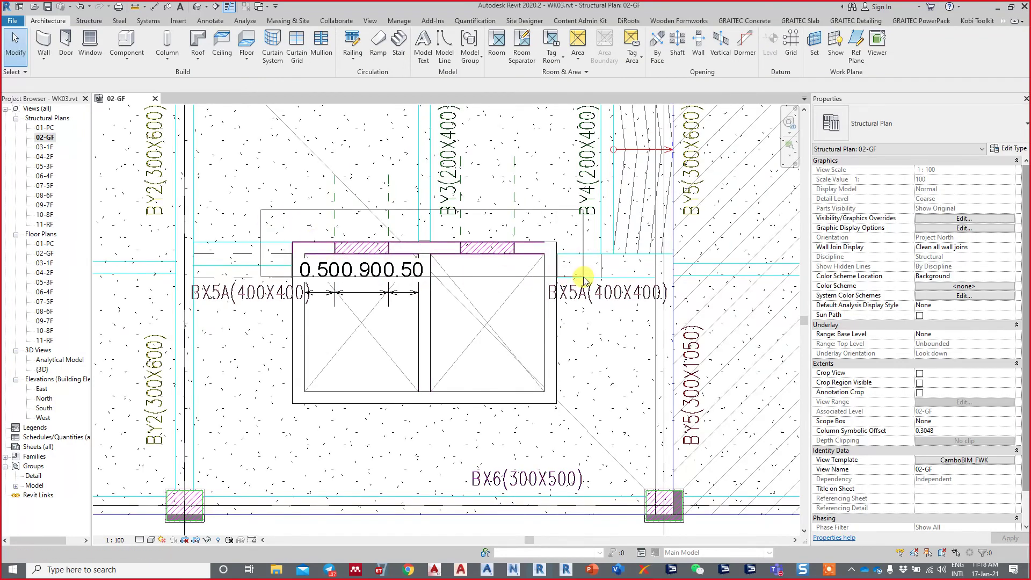
{"action": "left_click_drag", "start_coordinate": [388, 210], "coordinate": [585, 283]}
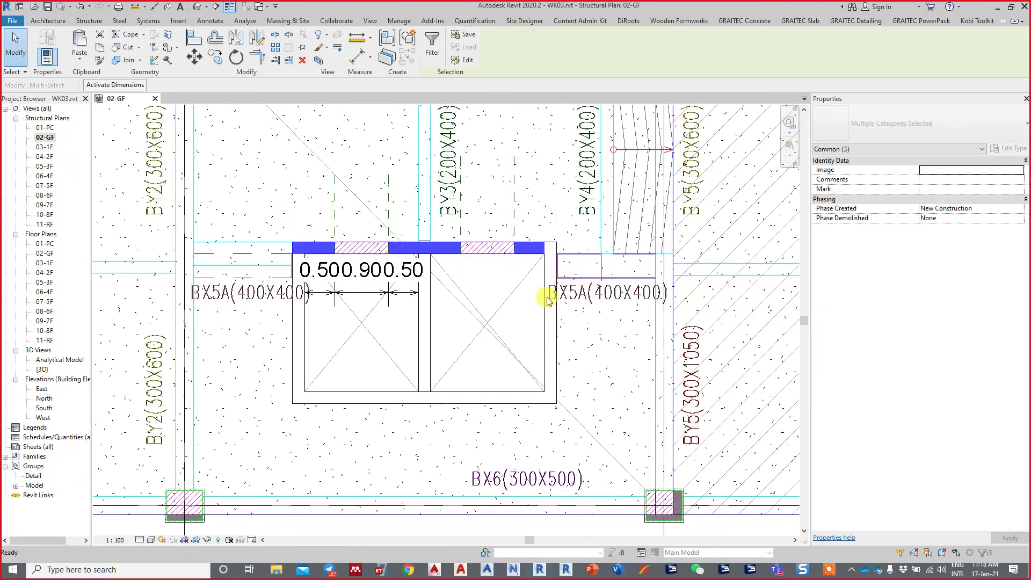
{"action": "key", "text": "3"}
{"action": "key", "text": "d"}
{"action": "key", "text": "Escape"}
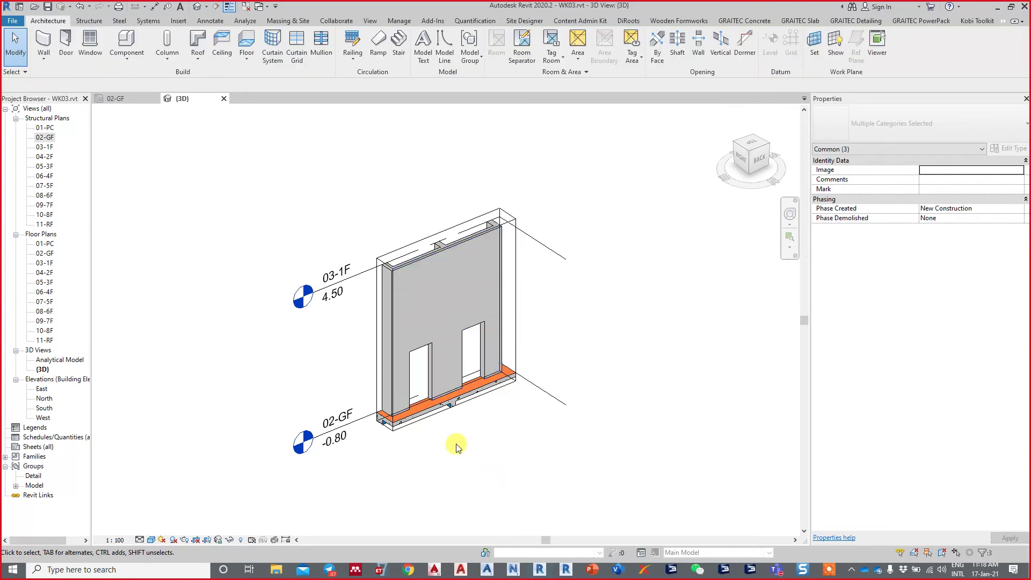
Step: Orbit the 3D view to inspect both door openings, then return to the 02-GF plan
{"action": "scroll", "coordinate": [445, 425], "scroll_direction": "up", "scroll_amount": 3}
{"action": "scroll", "coordinate": [456, 336], "scroll_direction": "up", "scroll_amount": 2}
{"action": "middle_click_drag", "start_coordinate": [456, 336], "coordinate": [502, 451]}
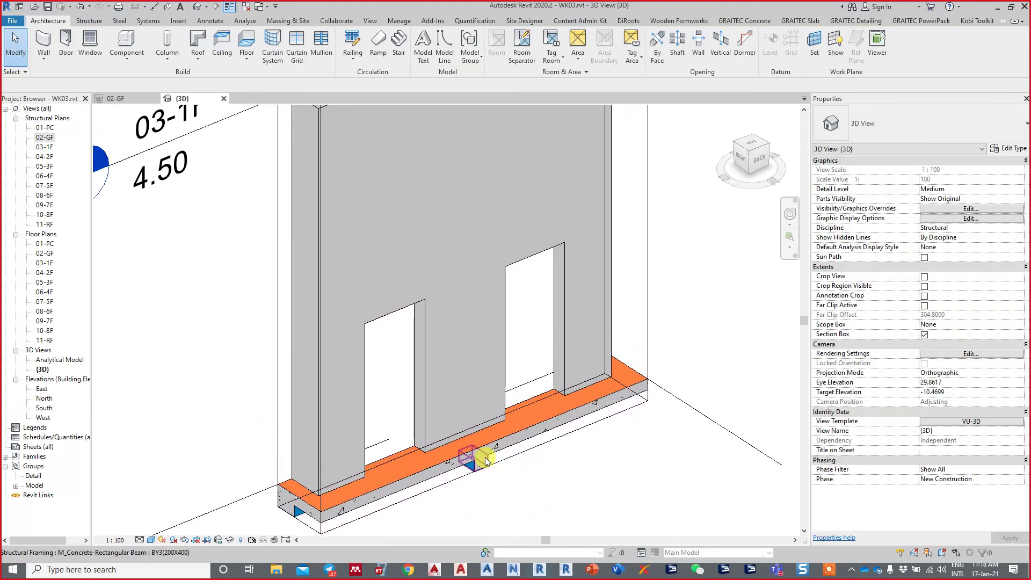
{"action": "scroll", "coordinate": [483, 411], "scroll_direction": "up", "scroll_amount": 2}
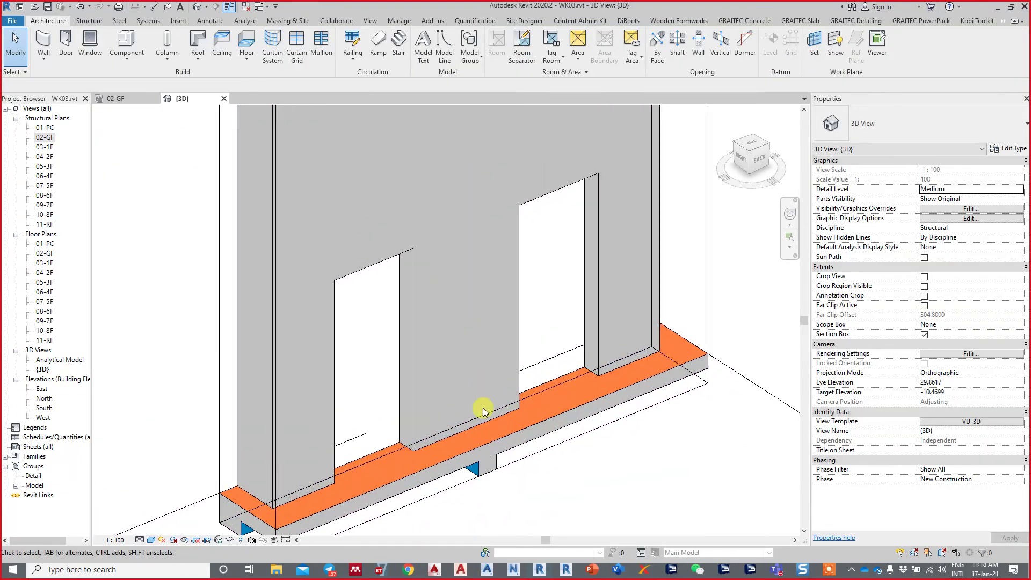
{"action": "middle_click_drag", "start_coordinate": [484, 411], "coordinate": [535, 384], "text": "shift"}
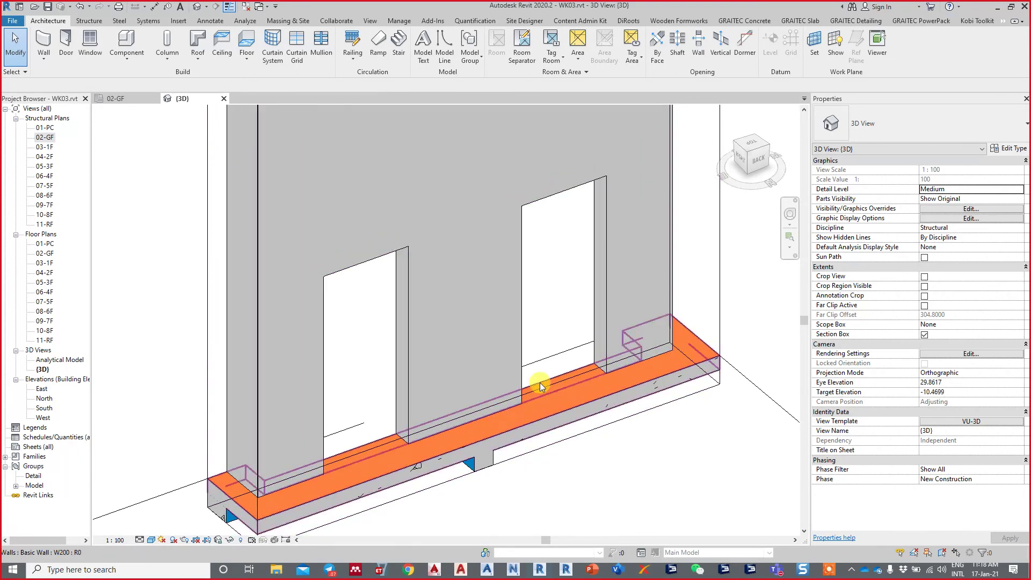
{"action": "left_click", "coordinate": [543, 297]}
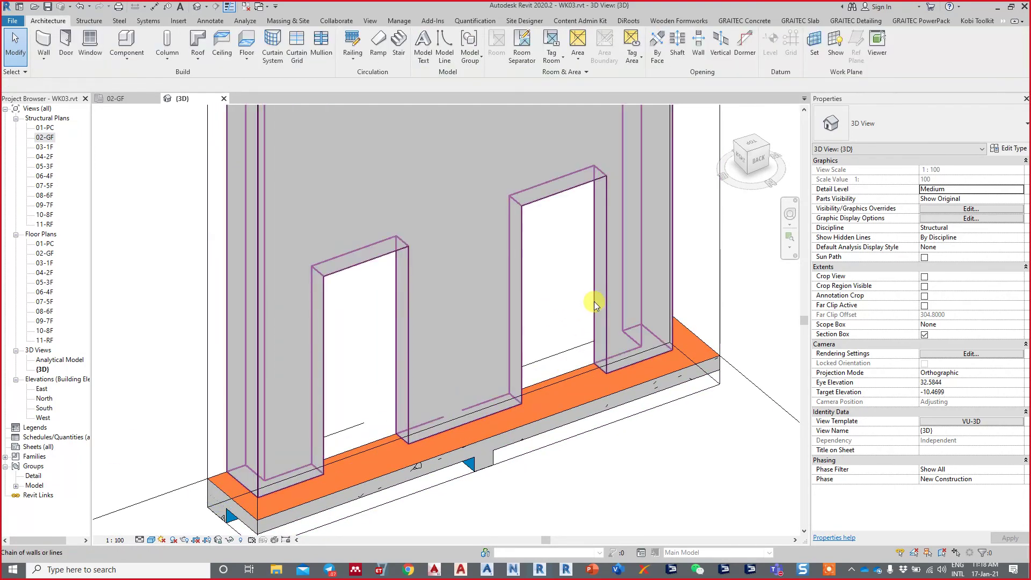
{"action": "left_click", "coordinate": [594, 301]}
{"action": "left_click", "coordinate": [541, 299]}
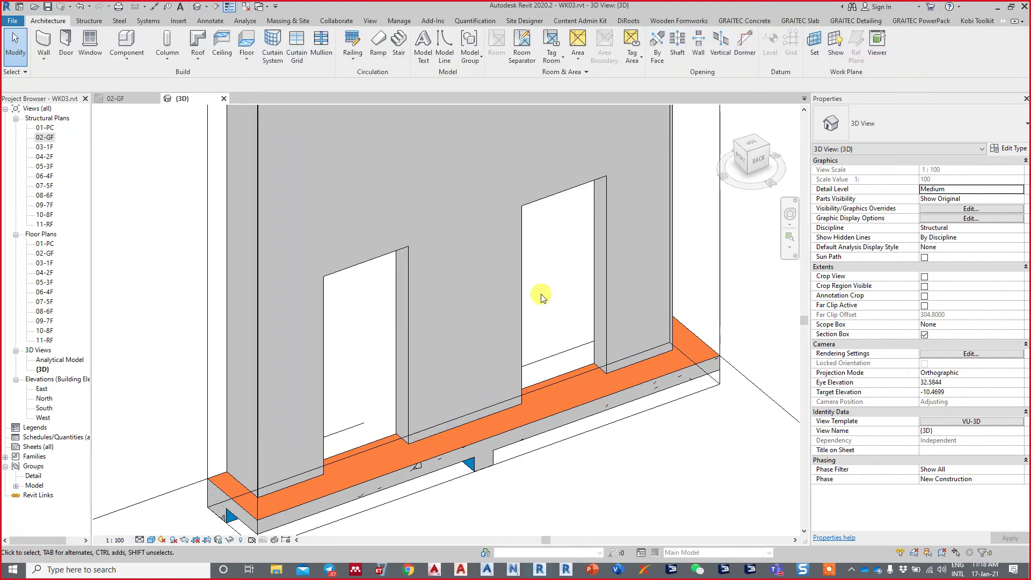
{"action": "scroll", "coordinate": [541, 299], "scroll_direction": "down", "scroll_amount": 2}
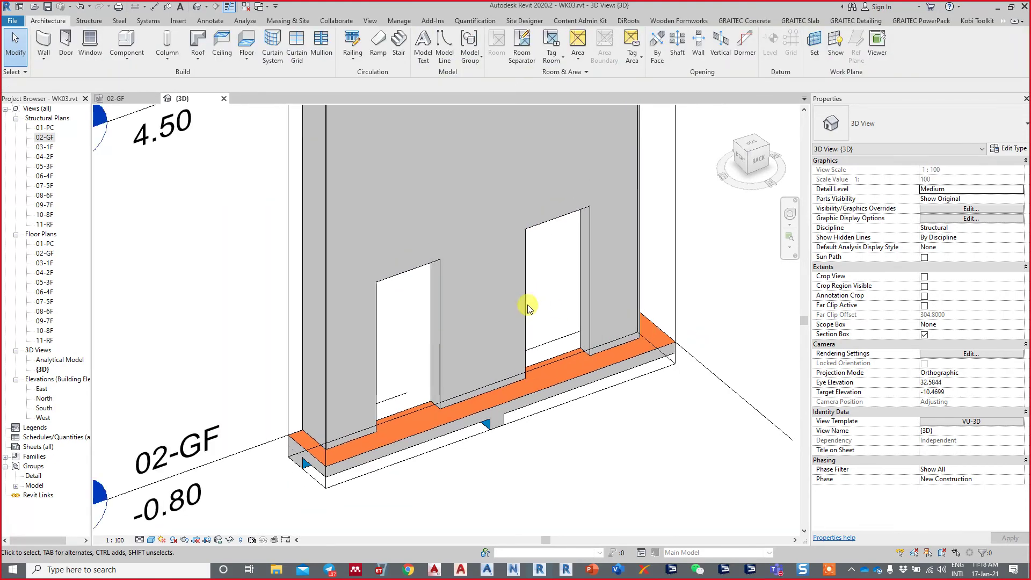
{"action": "left_click", "coordinate": [131, 97]}
Step: Check an existing door opening and beam in the plan by selecting them
{"action": "left_click", "coordinate": [360, 246]}
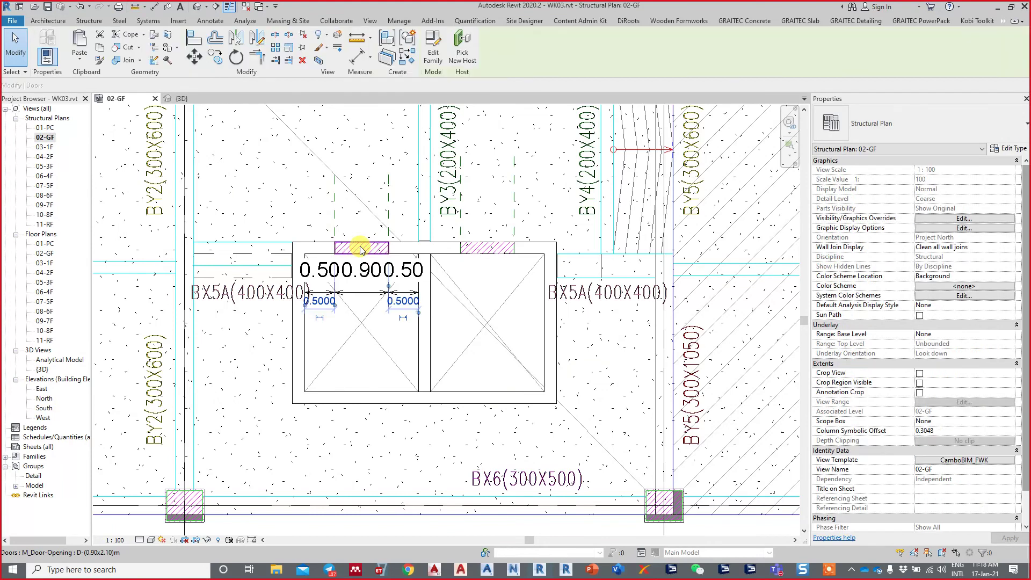
{"action": "key", "text": "Escape"}
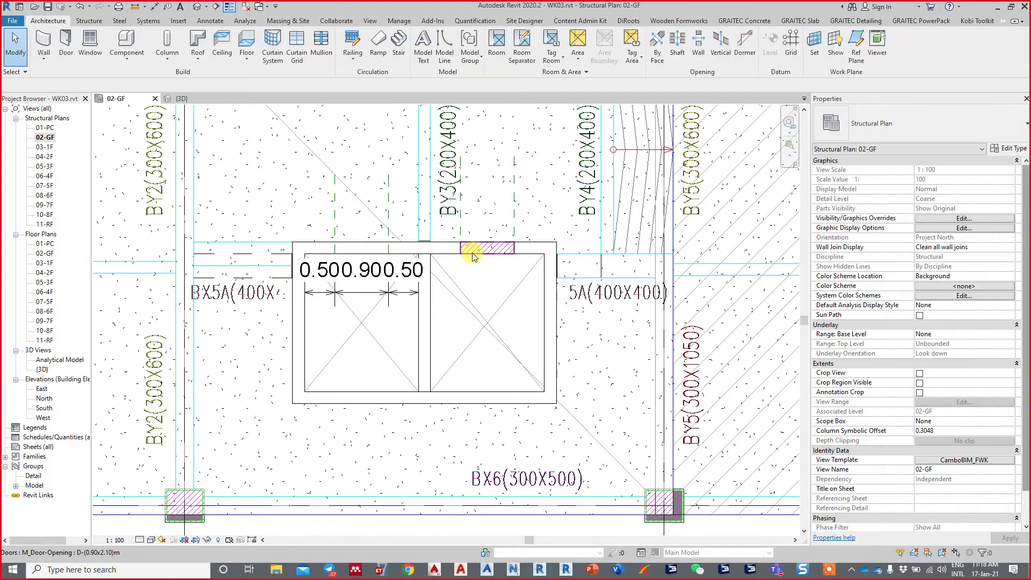
{"action": "left_click", "coordinate": [472, 252]}
{"action": "key", "text": "Escape"}
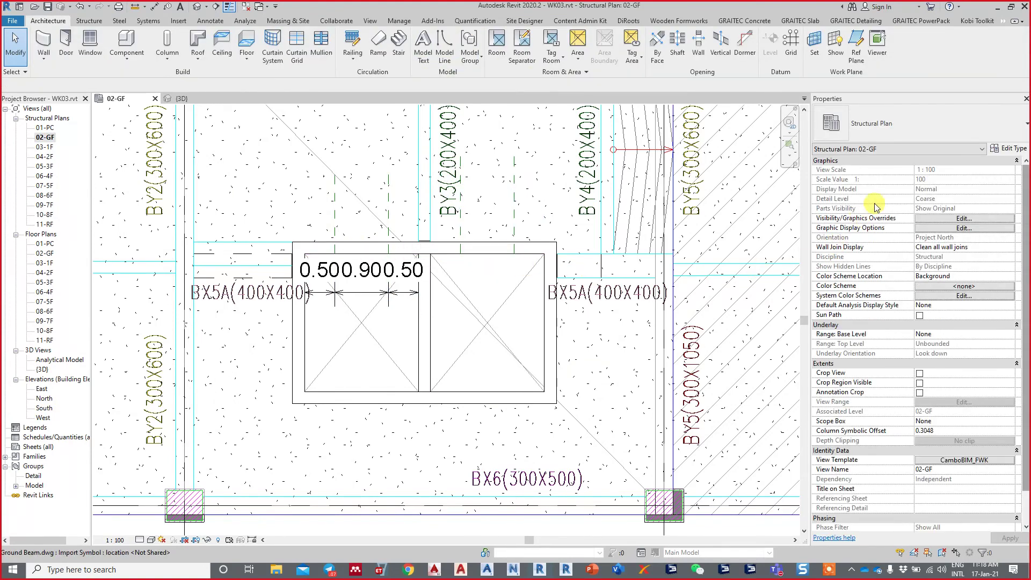
{"action": "left_click", "coordinate": [65, 43]}
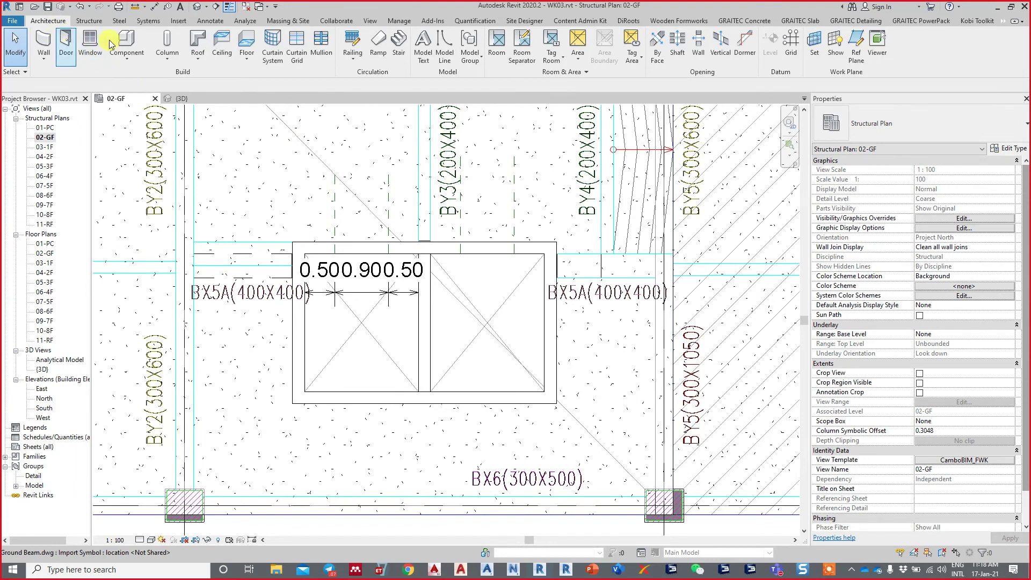
{"action": "middle_click_drag", "start_coordinate": [369, 258], "coordinate": [333, 257]}
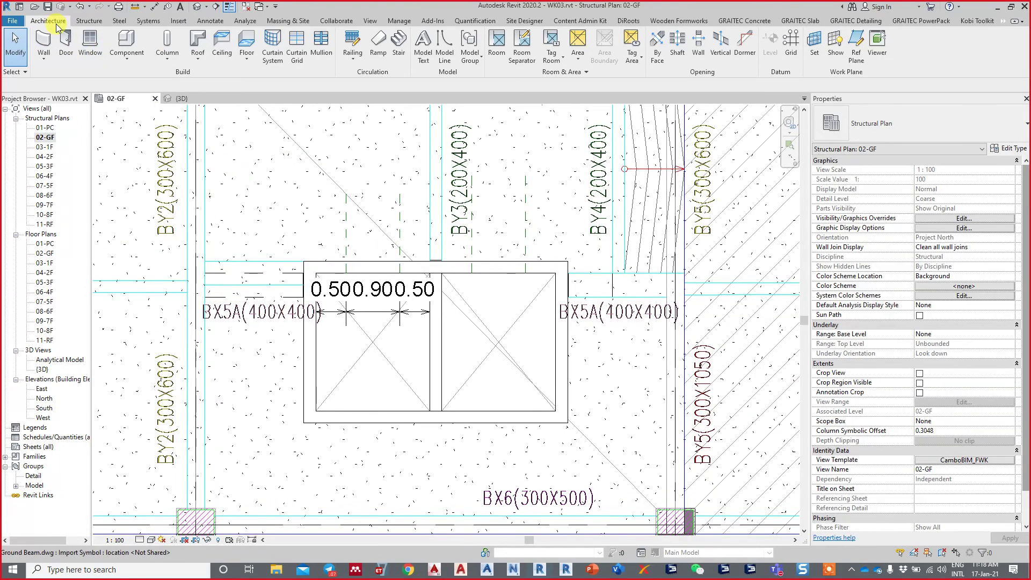
Step: Start the door tool with D-(0.90x2.10)m and use Load from its Type Properties
{"action": "left_click", "coordinate": [66, 43]}
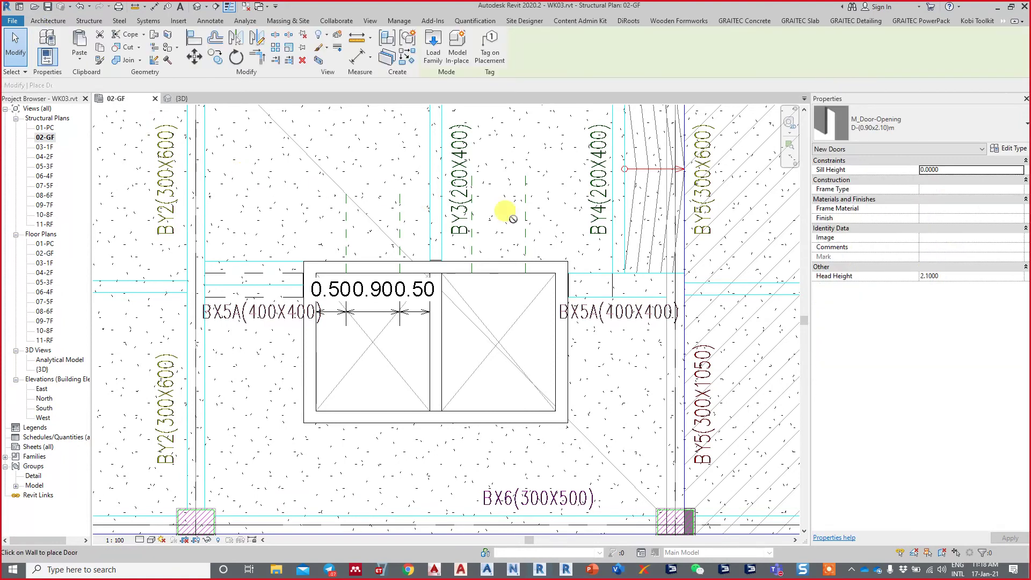
{"action": "left_click", "coordinate": [881, 126]}
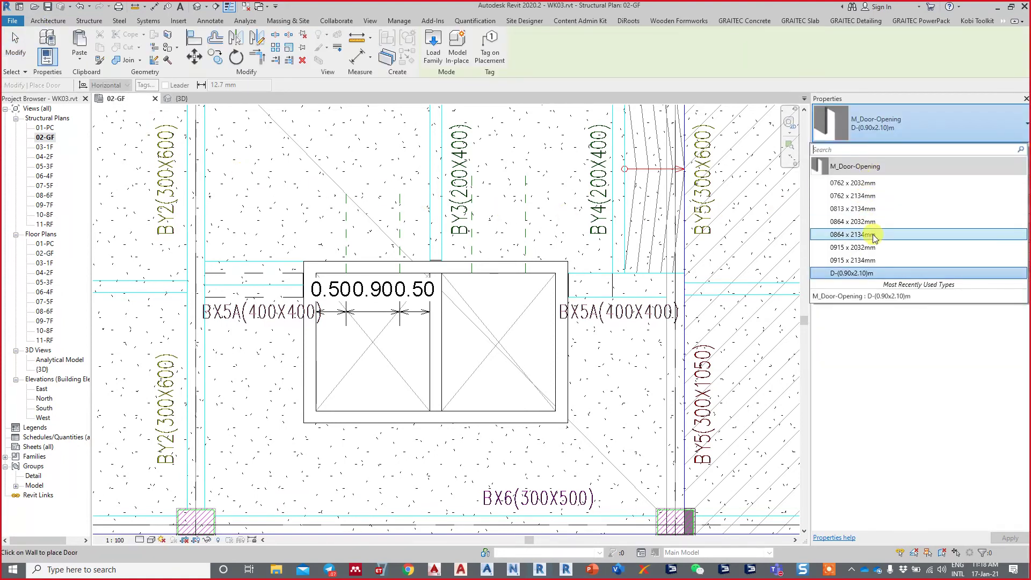
{"action": "left_click", "coordinate": [872, 129]}
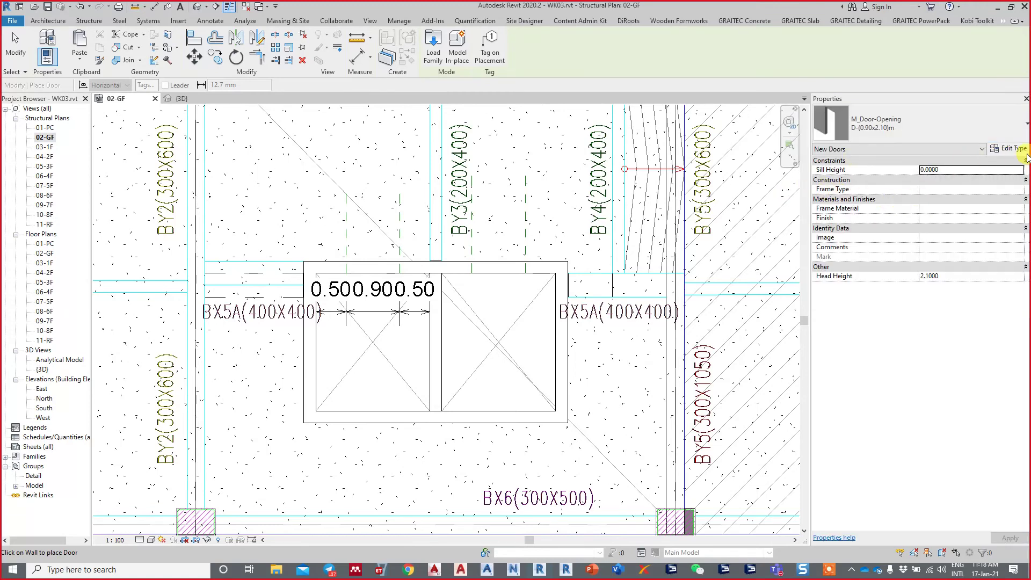
{"action": "left_click", "coordinate": [1009, 149]}
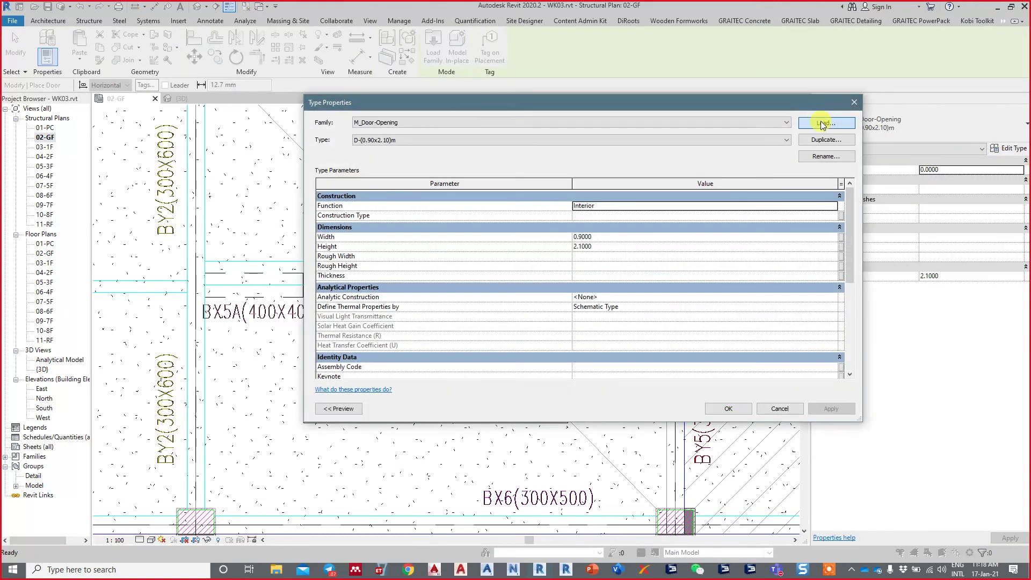
{"action": "left_click", "coordinate": [821, 124]}
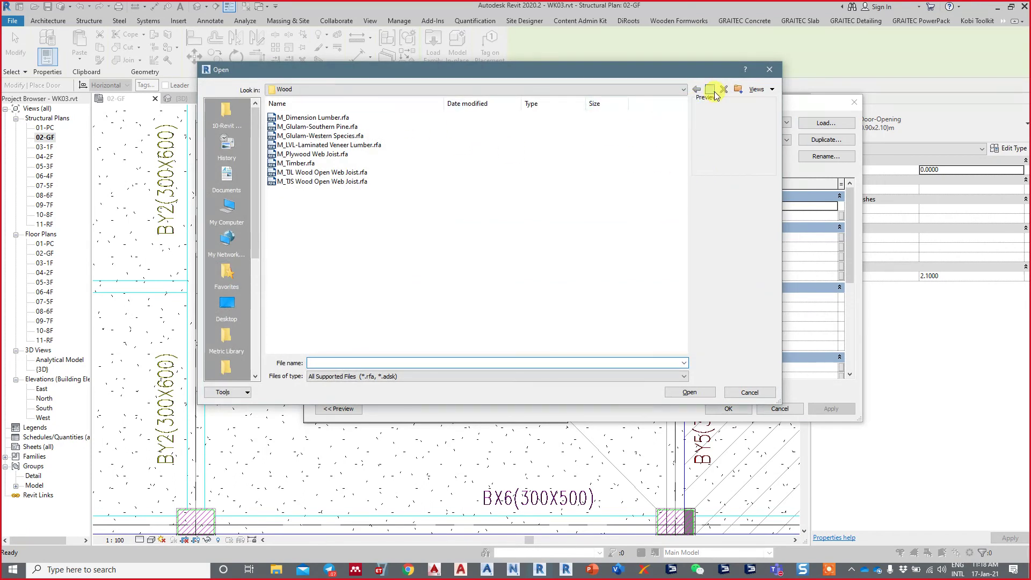
Step: Browse up to the US Metric library and preview families in the Doors folder
{"action": "left_click", "coordinate": [714, 93]}
{"action": "left_click", "coordinate": [713, 92]}
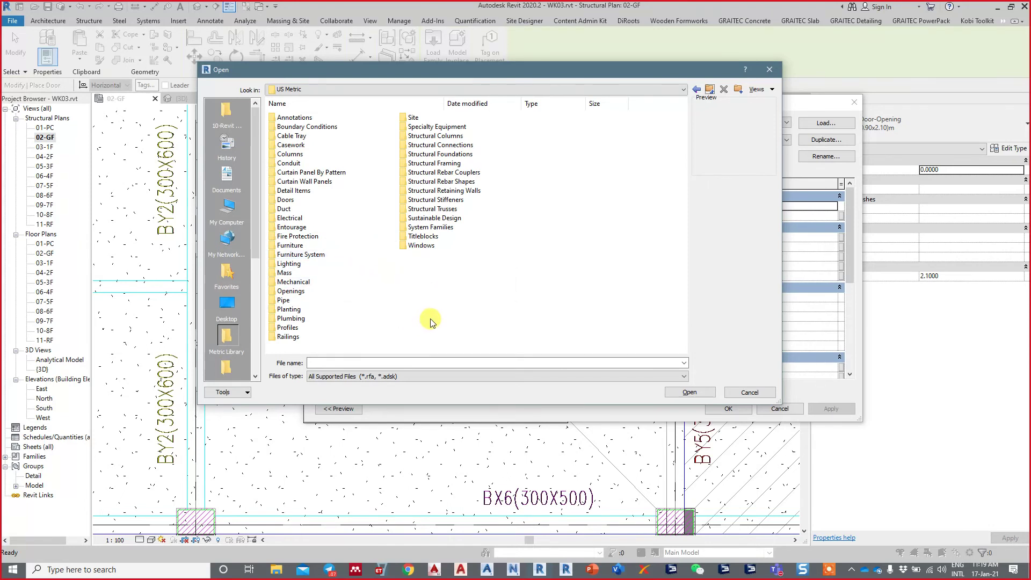
{"action": "double_click", "coordinate": [301, 202]}
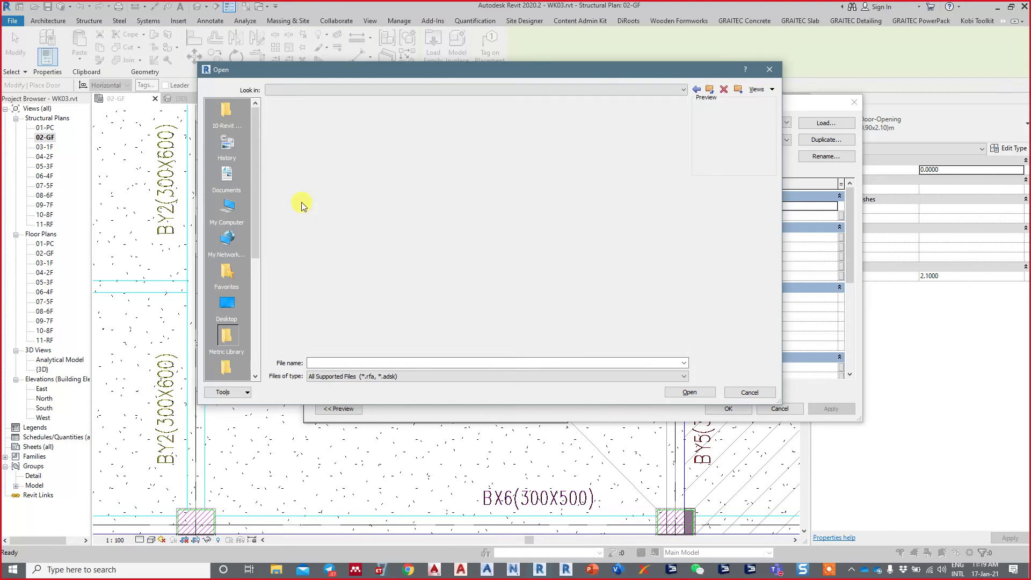
{"action": "left_click", "coordinate": [314, 145]}
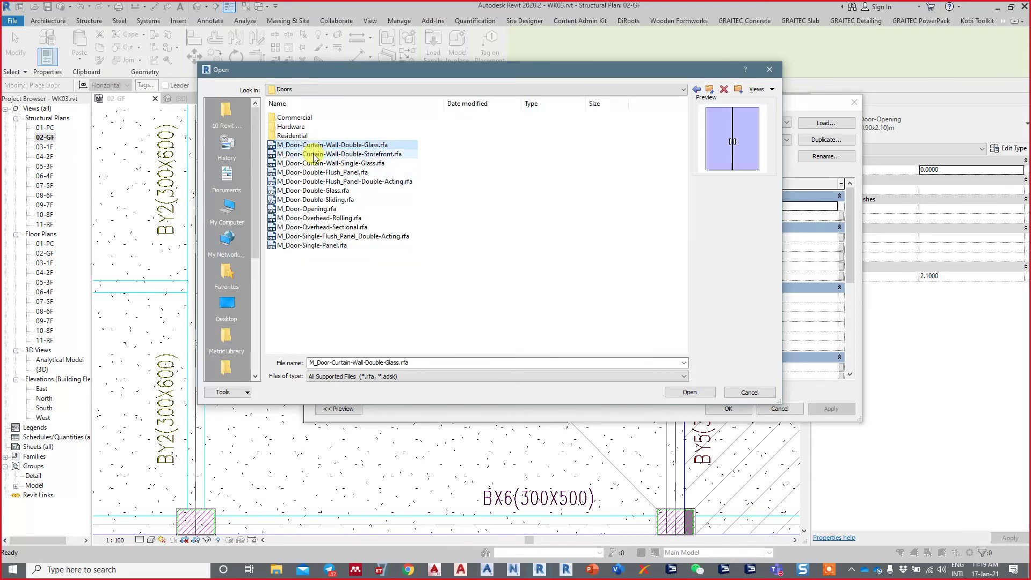
{"action": "left_click", "coordinate": [314, 163]}
{"action": "left_click", "coordinate": [314, 172]}
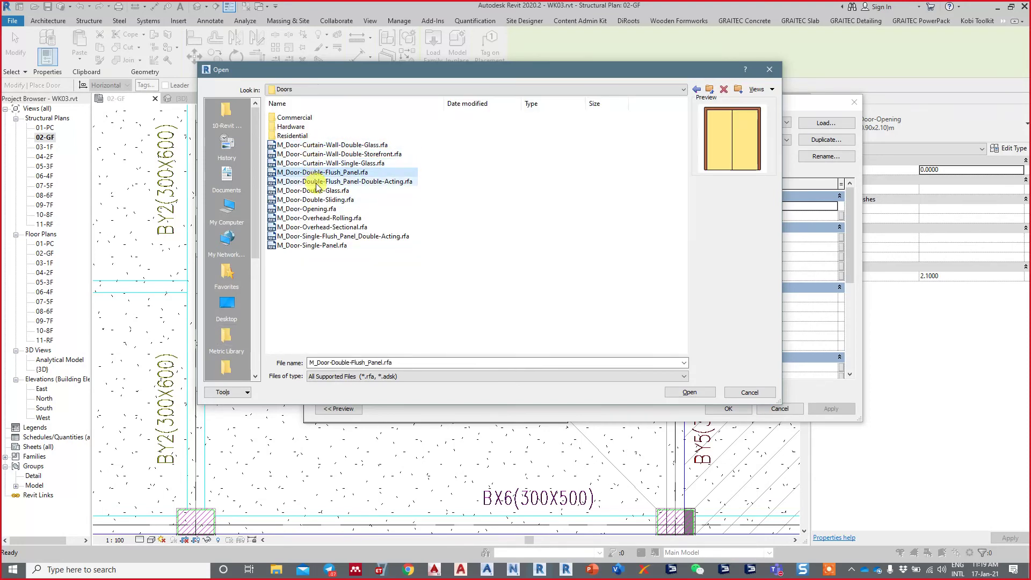
{"action": "left_click", "coordinate": [316, 191]}
{"action": "left_click", "coordinate": [316, 199]}
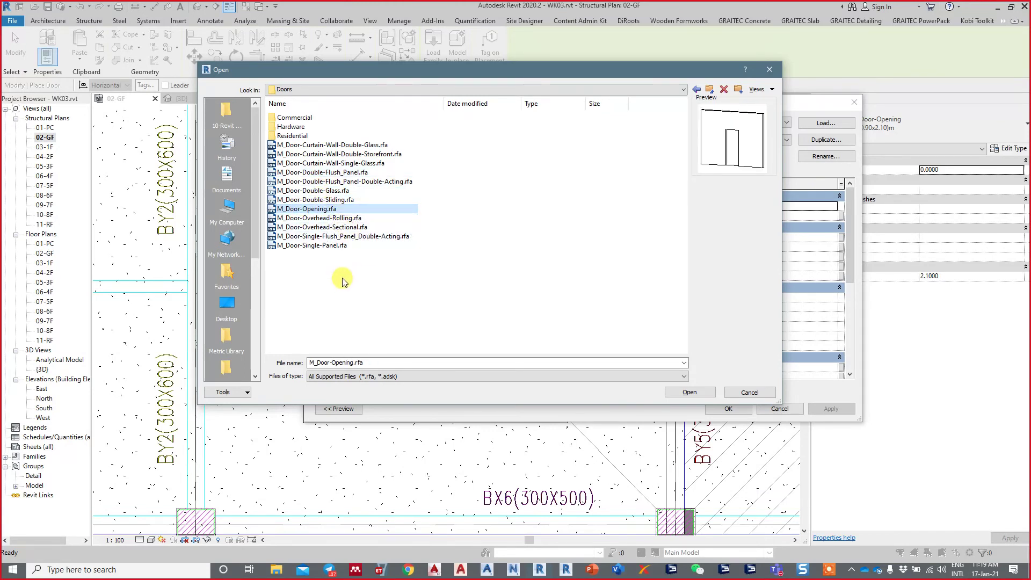
Step: Pick M_Door-Opening.rfa from the Doors folder and open it
{"action": "left_click", "coordinate": [314, 145]}
{"action": "left_click", "coordinate": [315, 164]}
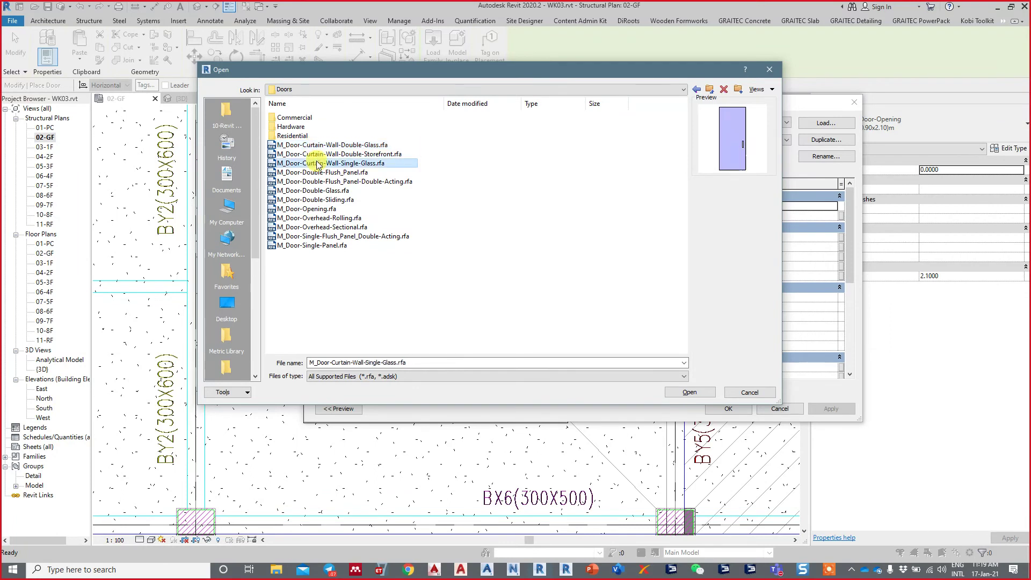
{"action": "left_click", "coordinate": [315, 181]}
{"action": "left_click", "coordinate": [315, 200]}
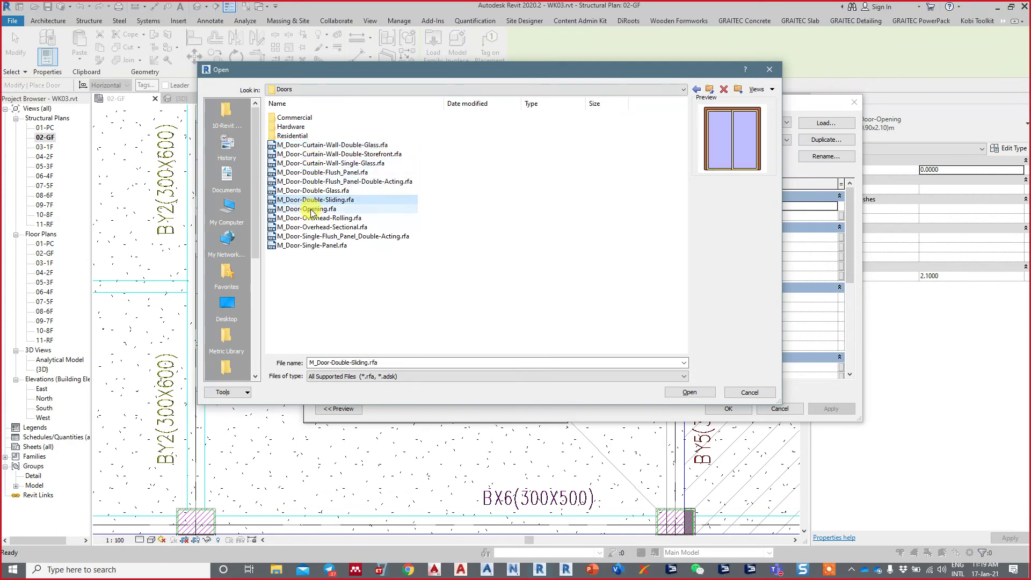
{"action": "left_click", "coordinate": [311, 210]}
{"action": "left_click", "coordinate": [307, 219]}
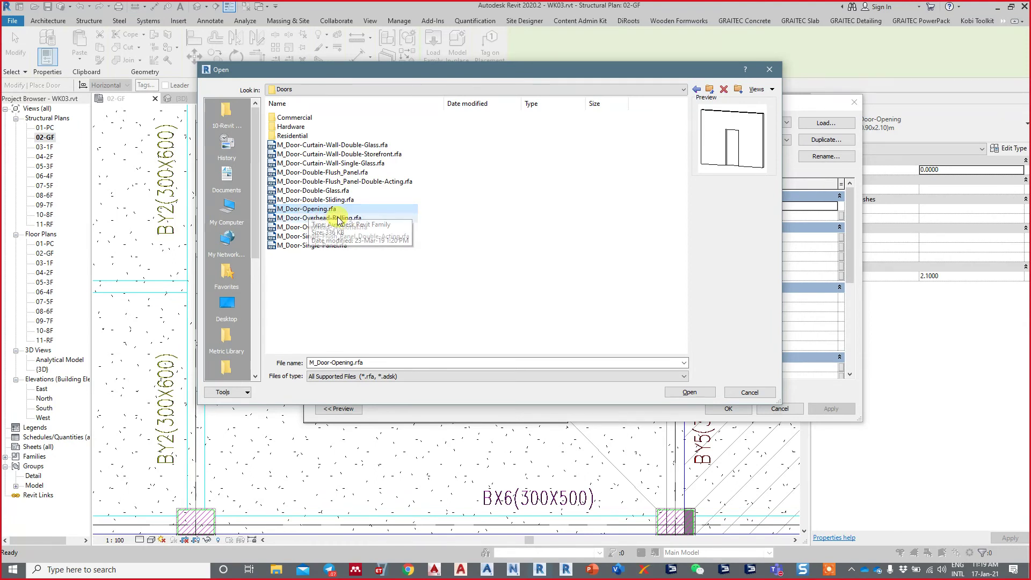
{"action": "left_click", "coordinate": [688, 391]}
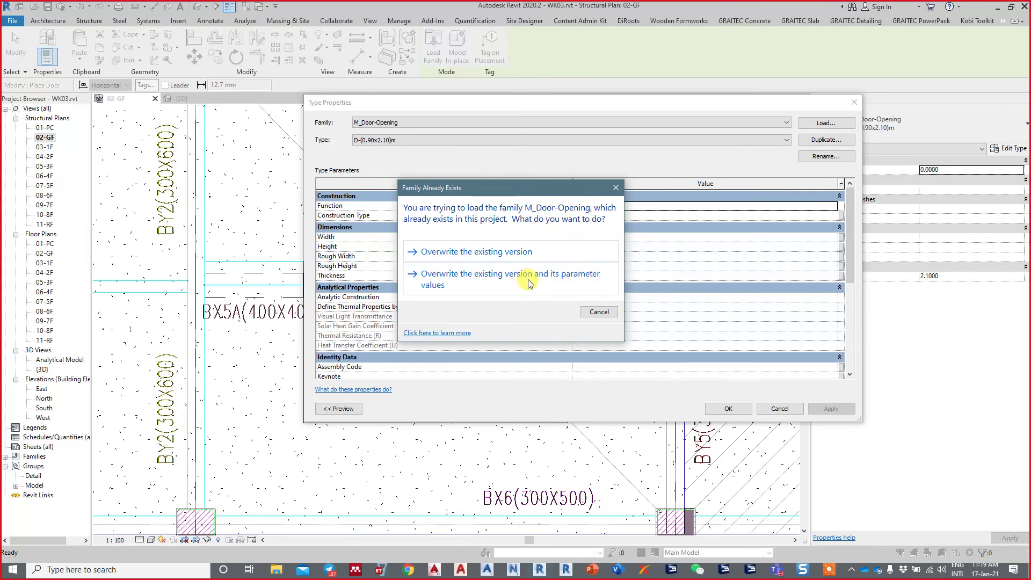
Step: Overwrite the existing family and pick the D-(0.90x2.10)m opening type
{"action": "left_click", "coordinate": [466, 275]}
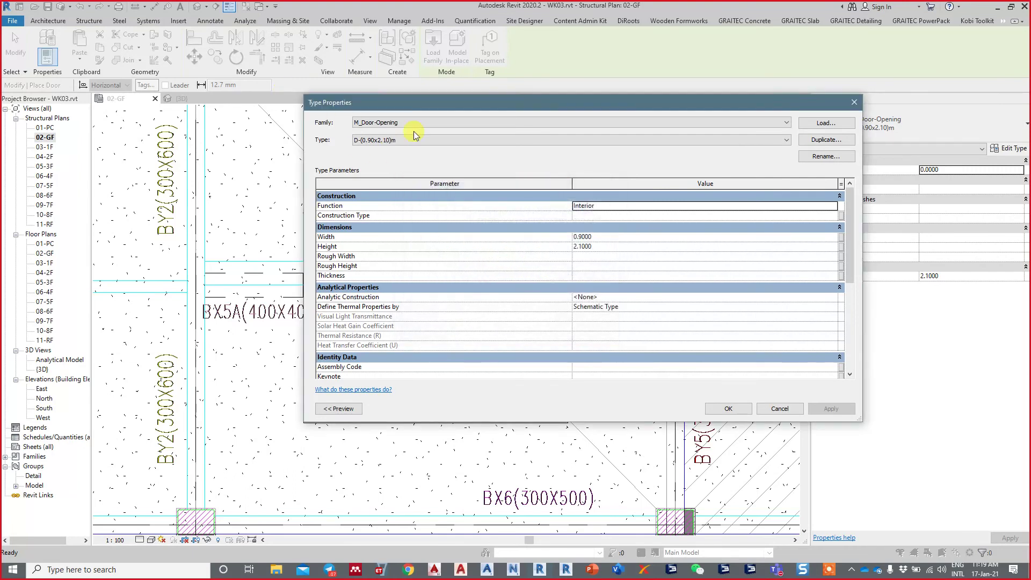
{"action": "left_click", "coordinate": [400, 143]}
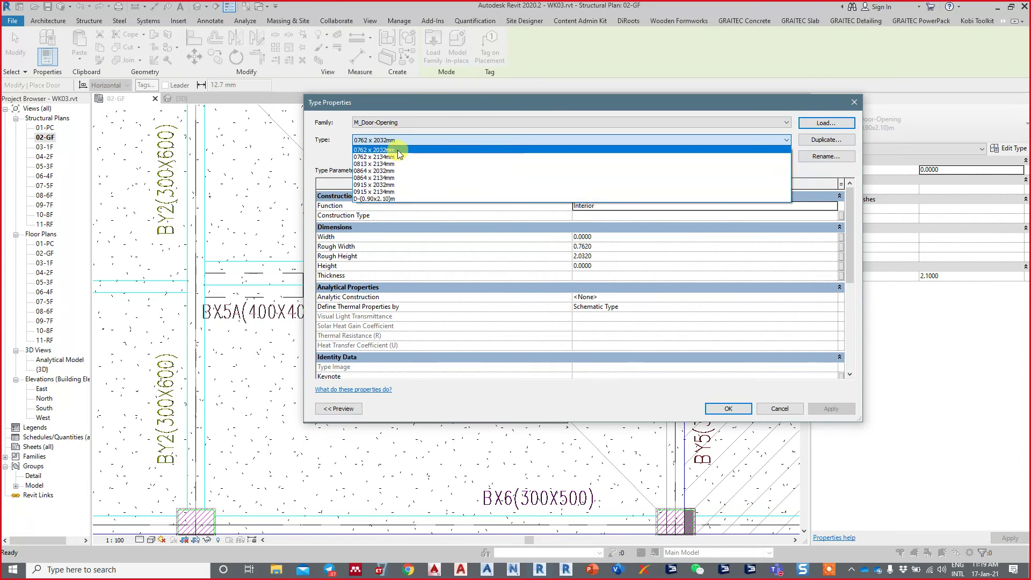
{"action": "left_click", "coordinate": [393, 199]}
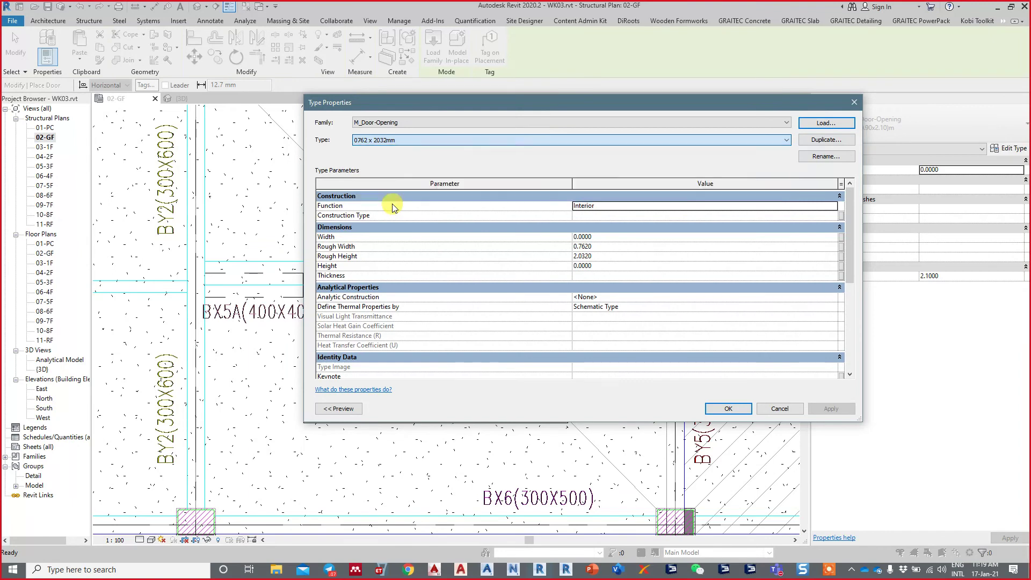
{"action": "left_click", "coordinate": [389, 140]}
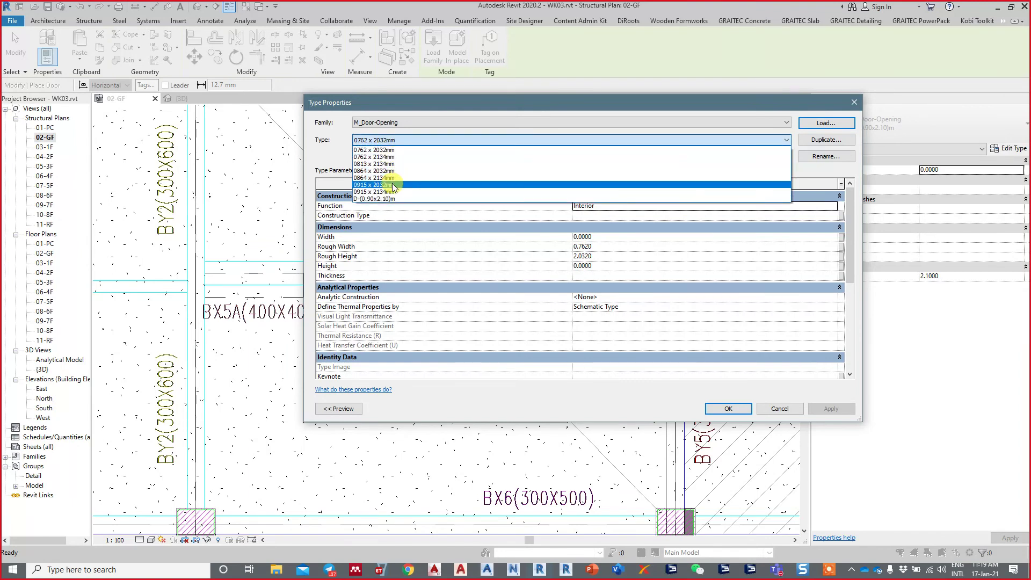
{"action": "left_click", "coordinate": [395, 198]}
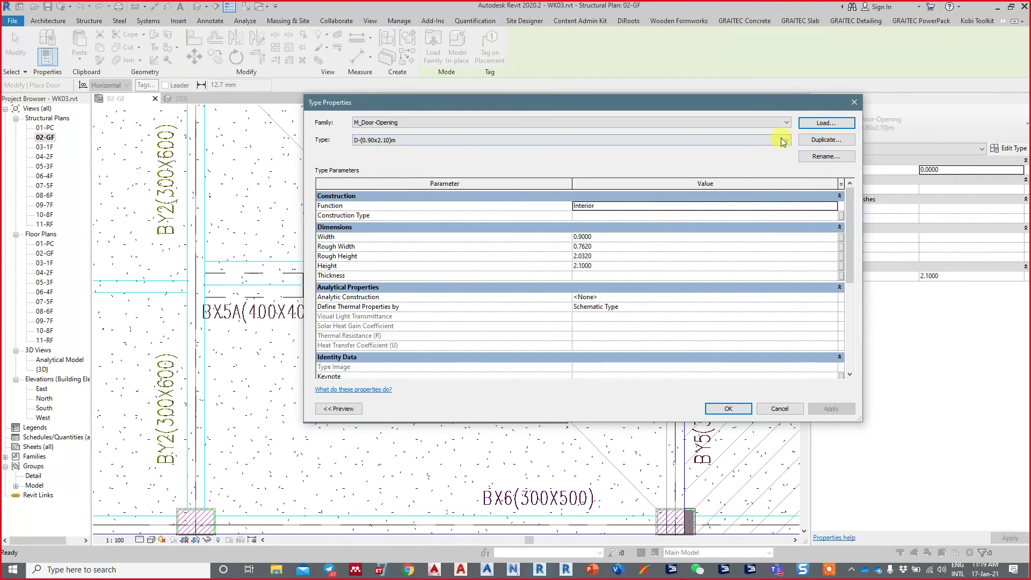
Step: Start then cancel a type duplicate, and select the 2.0320 Rough Height value
{"action": "left_click", "coordinate": [820, 140]}
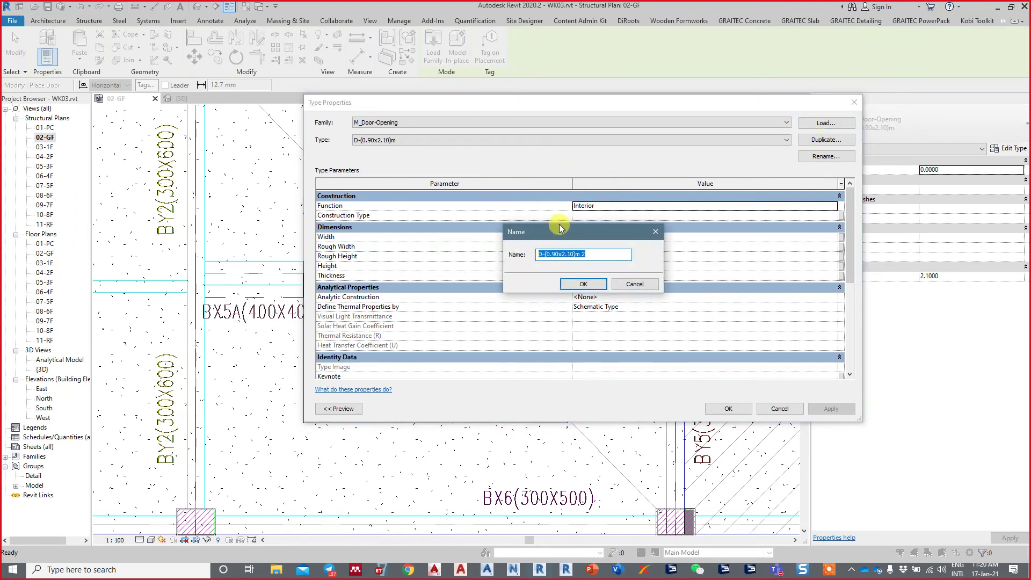
{"action": "left_click", "coordinate": [591, 250]}
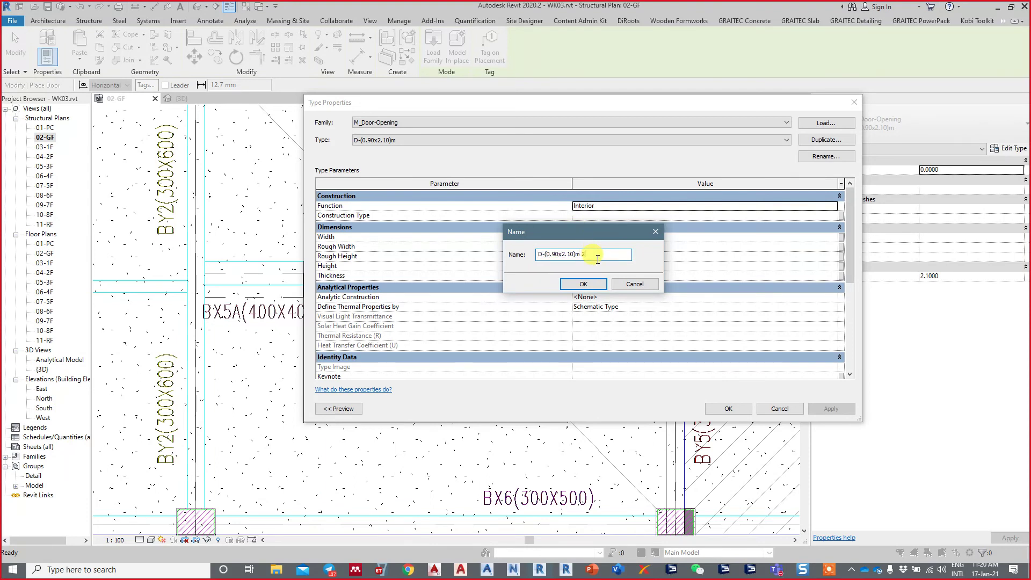
{"action": "left_click", "coordinate": [633, 284]}
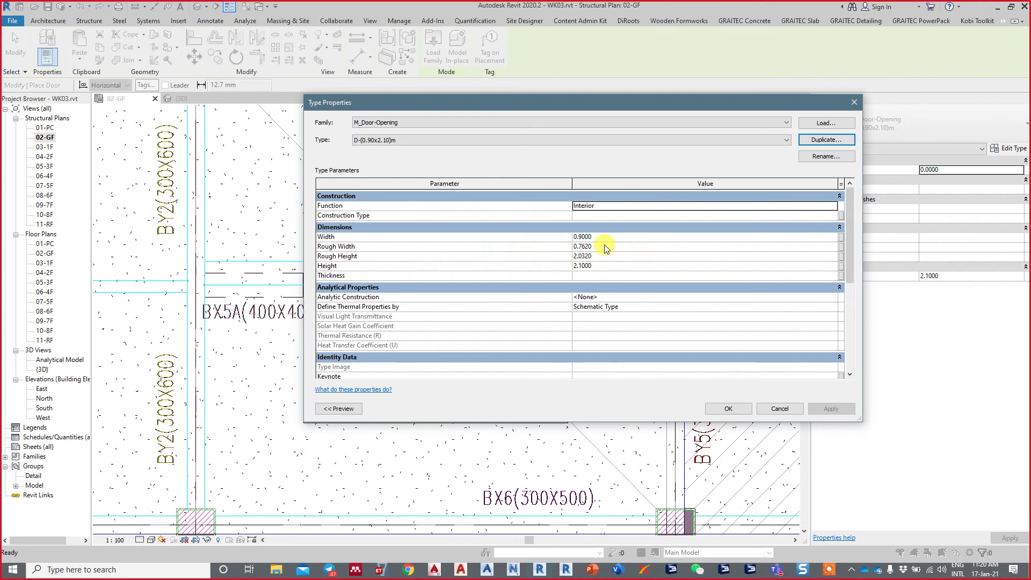
{"action": "left_click", "coordinate": [459, 140]}
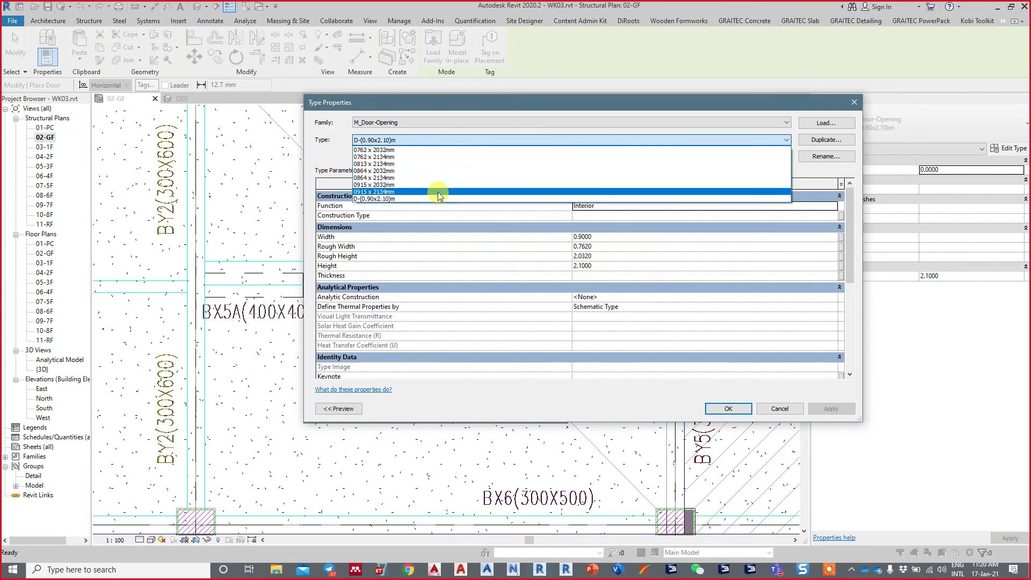
{"action": "left_click", "coordinate": [438, 204]}
{"action": "left_click", "coordinate": [618, 256]}
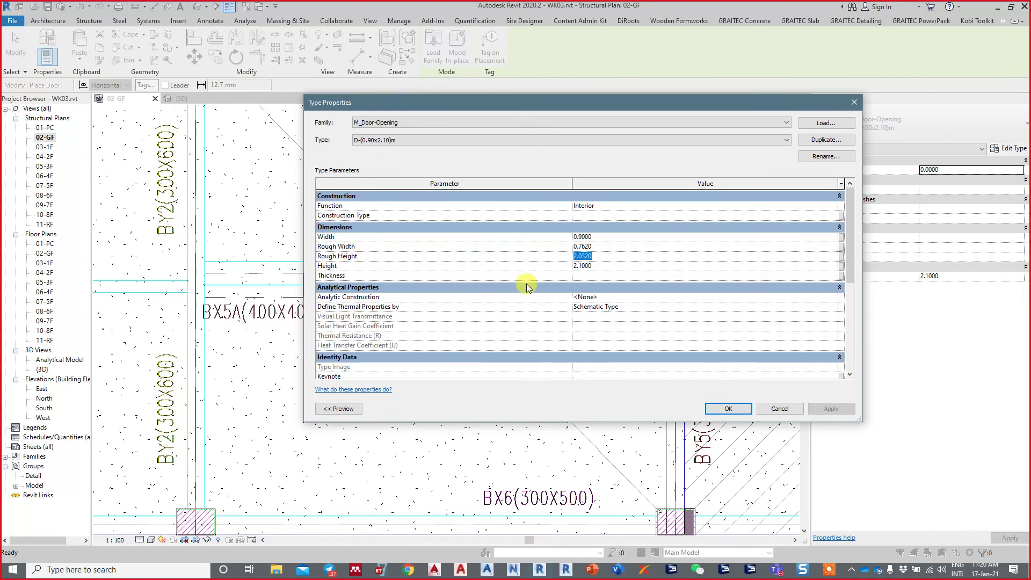
{"action": "left_click", "coordinate": [593, 274]}
{"action": "left_click", "coordinate": [591, 237]}
{"action": "left_click", "coordinate": [606, 256]}
Step: Set D-(0.90x2.10)m rough height to 2.1000 and rough width to 0.9000, and confirm
{"action": "left_click", "coordinate": [620, 267]}
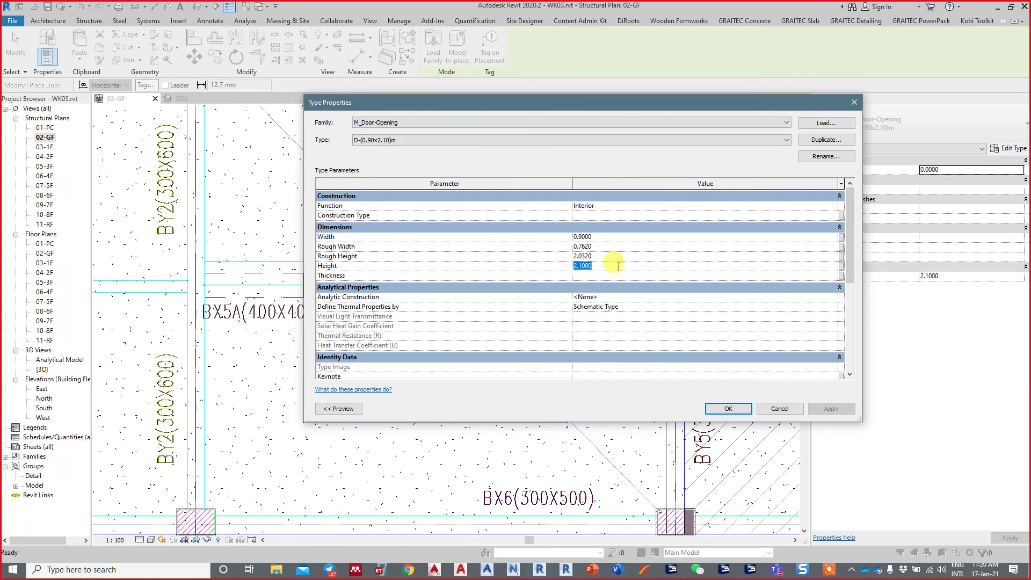
{"action": "left_click", "coordinate": [613, 256]}
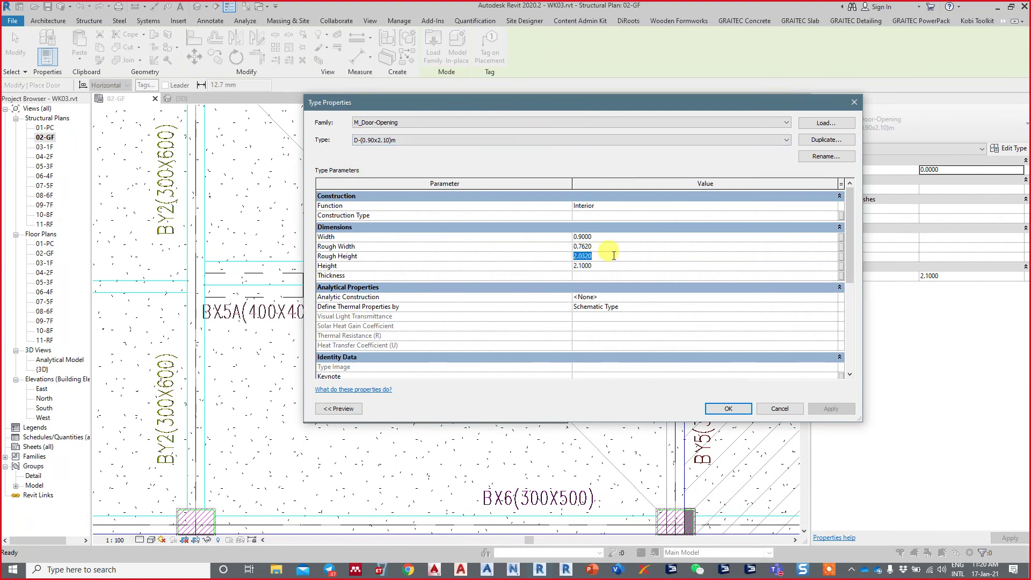
{"action": "type", "text": "2.1"}
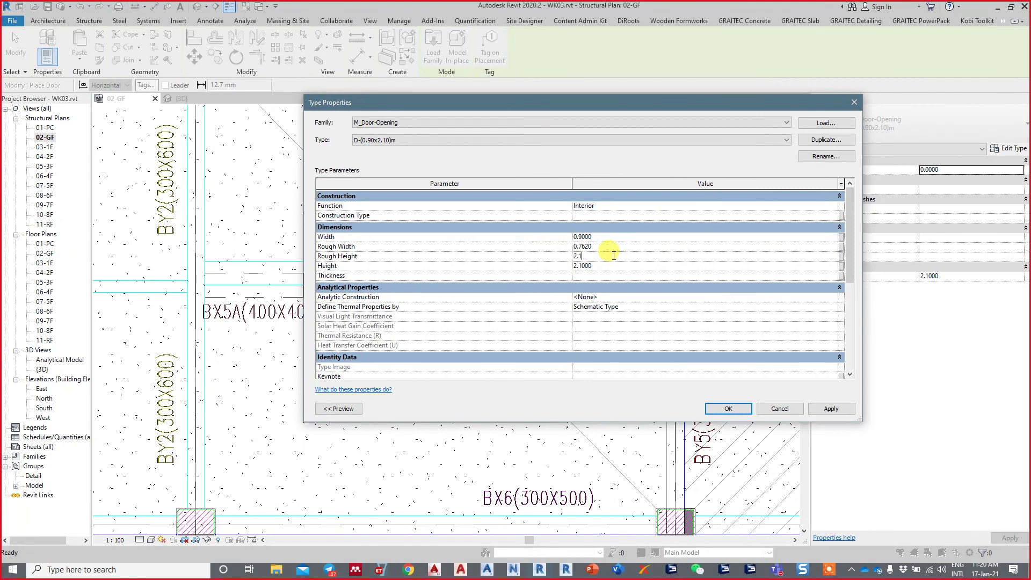
{"action": "left_click", "coordinate": [606, 246]}
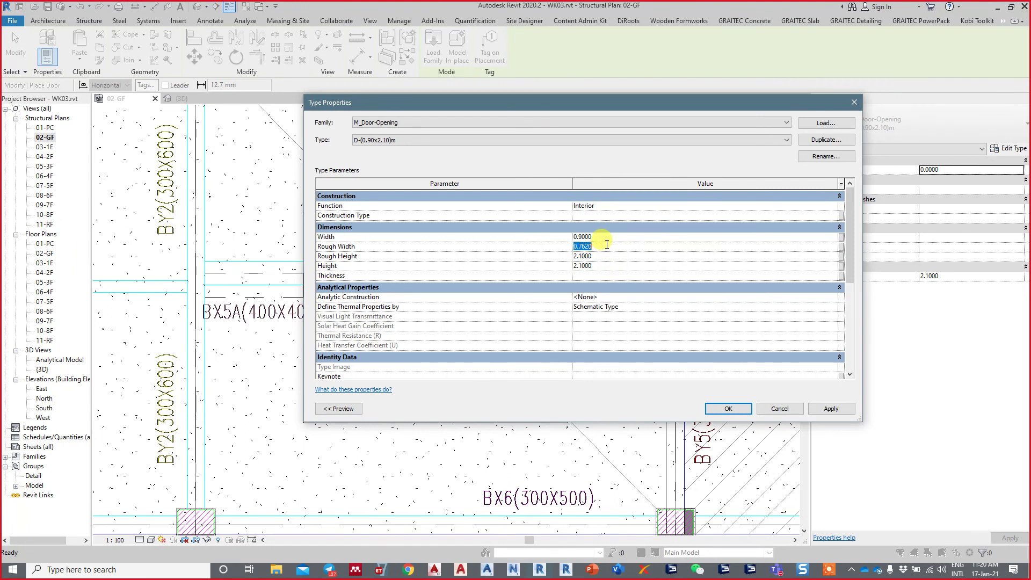
{"action": "type", "text": "0.9"}
{"action": "key", "text": "Return"}
{"action": "left_click", "coordinate": [728, 408]}
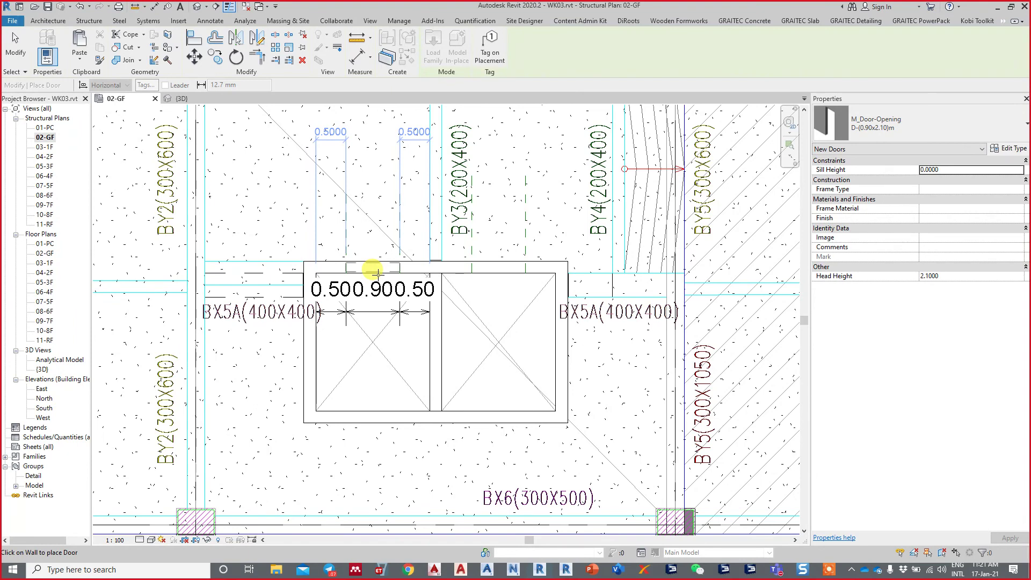
Step: Place the 0.90 m door opening in the lift-core wall and window-select the core elements
{"action": "scroll", "coordinate": [346, 276], "scroll_direction": "up", "scroll_amount": 1}
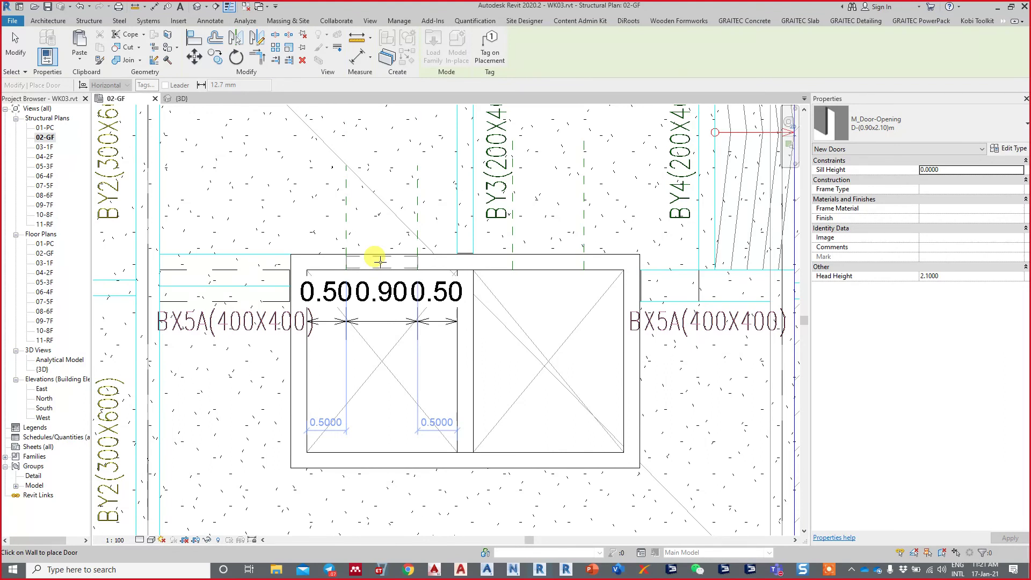
{"action": "left_click", "coordinate": [378, 261]}
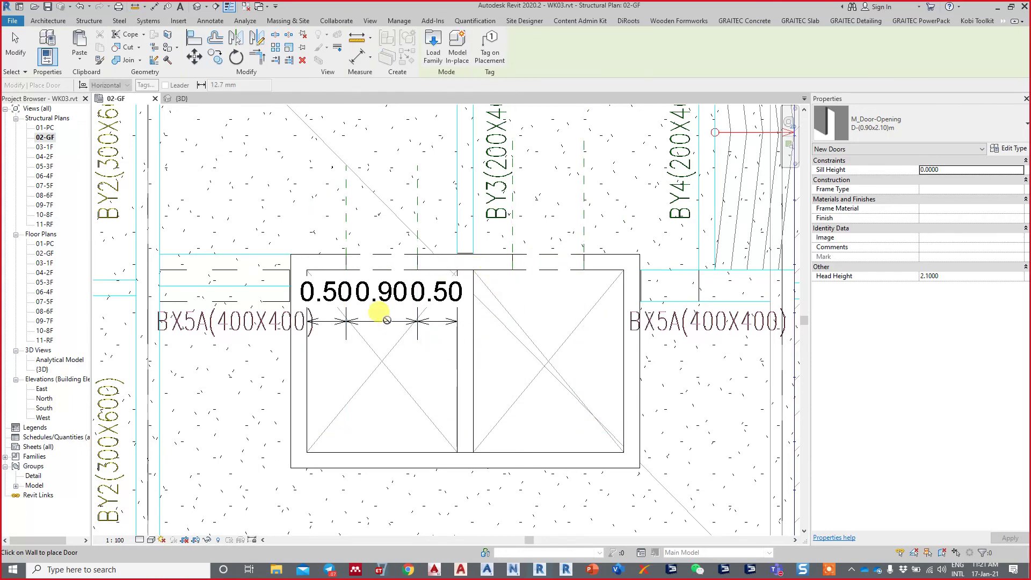
{"action": "key", "text": "Escape"}
{"action": "key", "text": "Escape"}
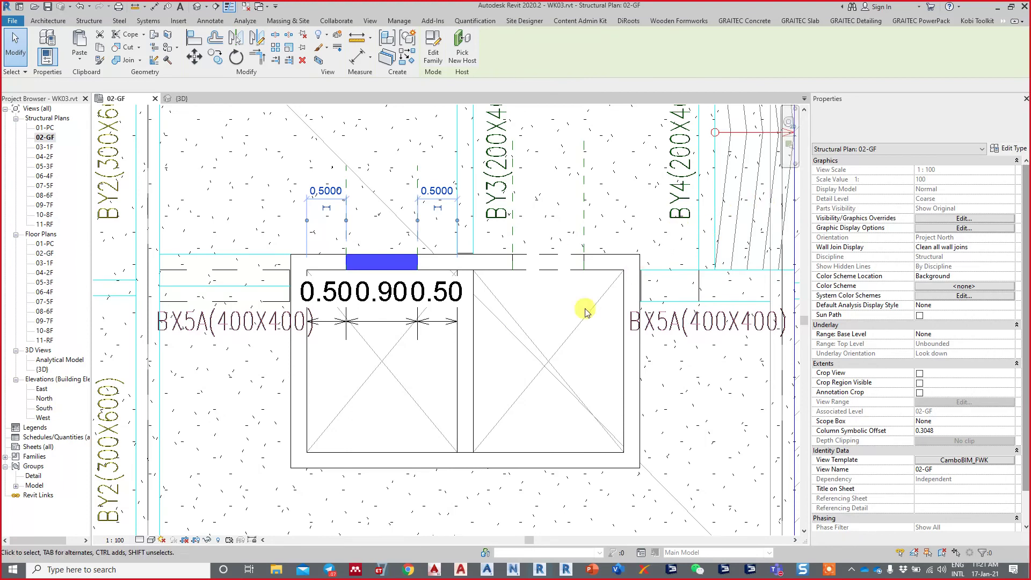
{"action": "key", "text": "Escape"}
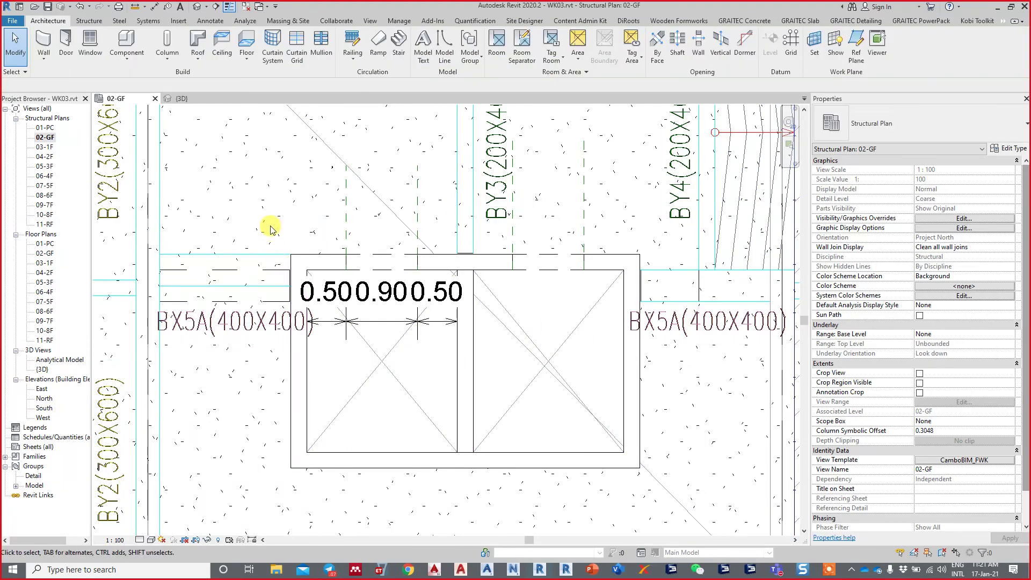
{"action": "left_click_drag", "start_coordinate": [270, 228], "coordinate": [662, 290]}
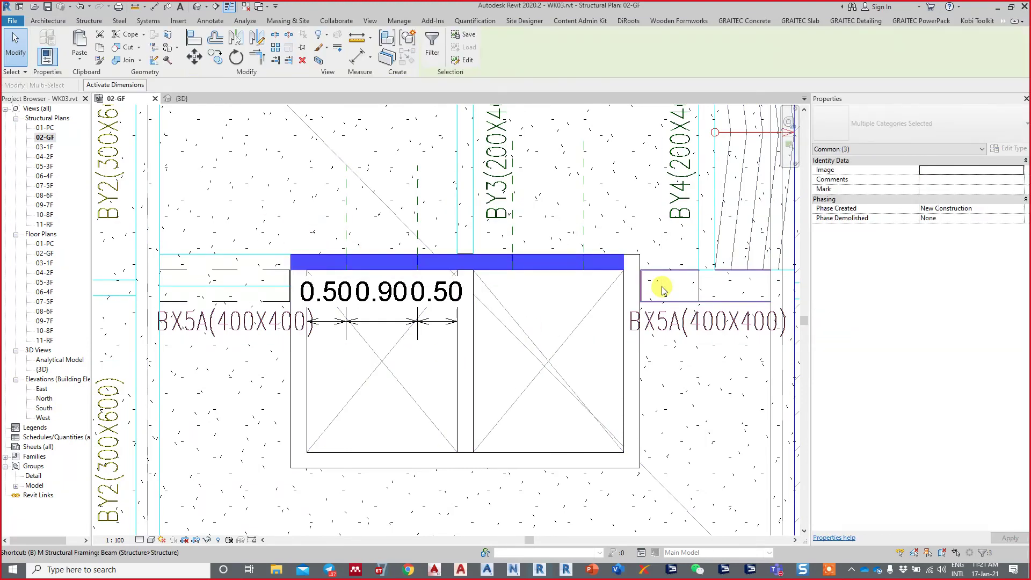
Step: Open a section-boxed 3D view (BX) of the selected lift-core wall and openings
{"action": "key", "text": "x"}
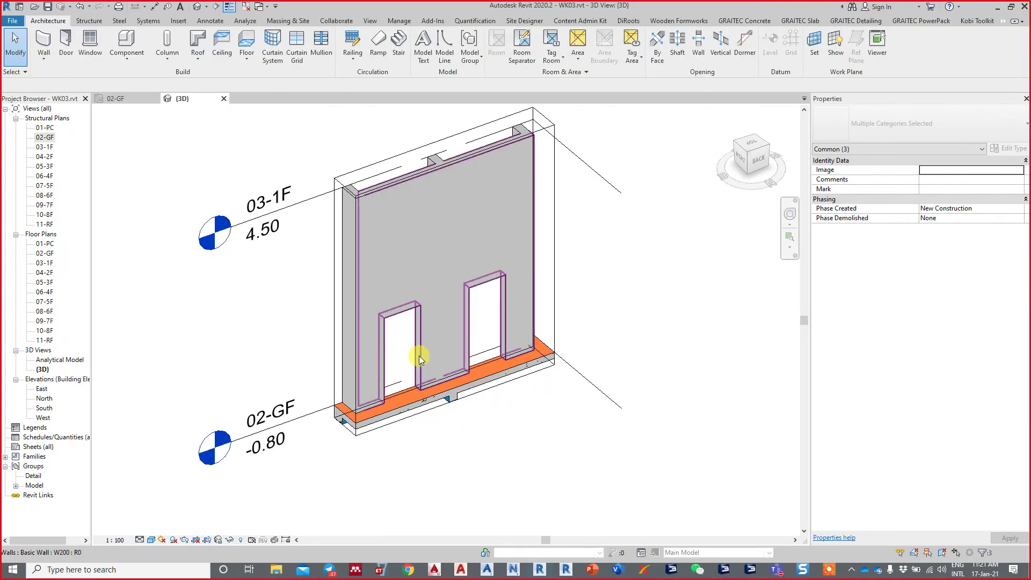
{"action": "key", "text": "Escape"}
{"action": "left_click_drag", "start_coordinate": [292, 280], "coordinate": [594, 432]}
{"action": "key", "text": "Escape"}
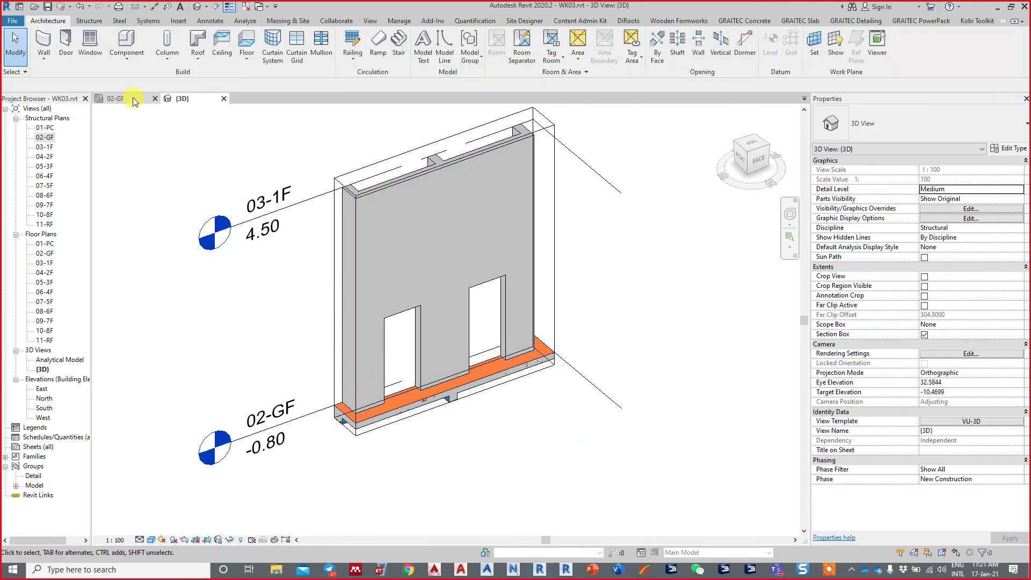
Step: Inspect the beam and wall on 02-GF, save the project, and close that plan
{"action": "left_click", "coordinate": [134, 101]}
{"action": "left_click", "coordinate": [360, 263]}
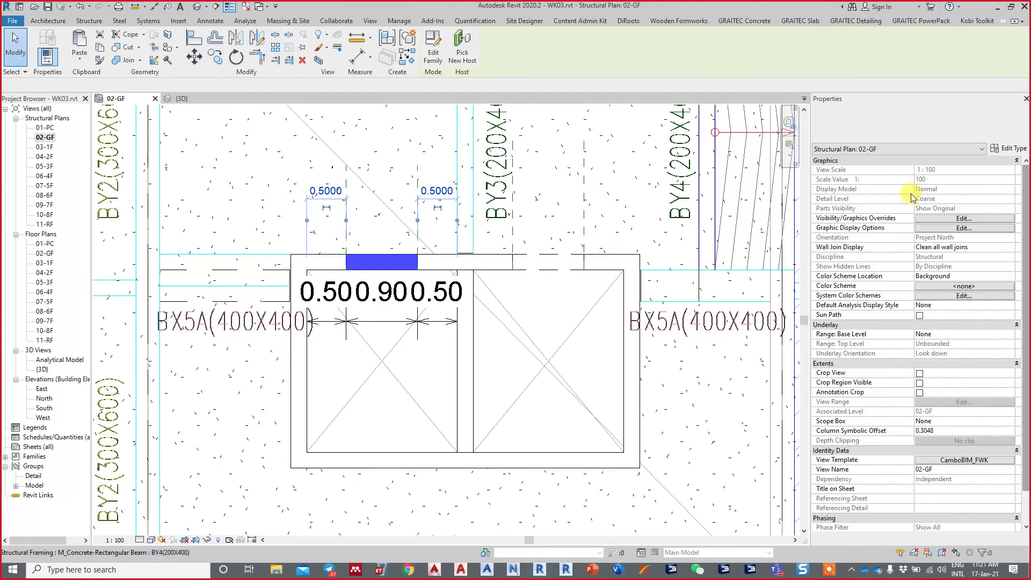
{"action": "left_click", "coordinate": [1008, 148]}
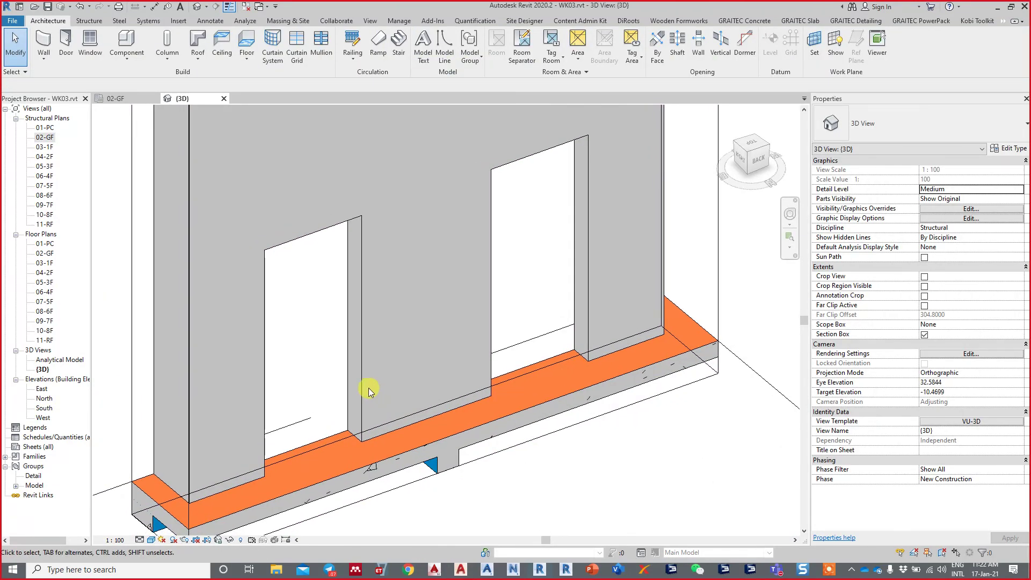
{"action": "middle_click_drag", "start_coordinate": [525, 327], "coordinate": [570, 357]}
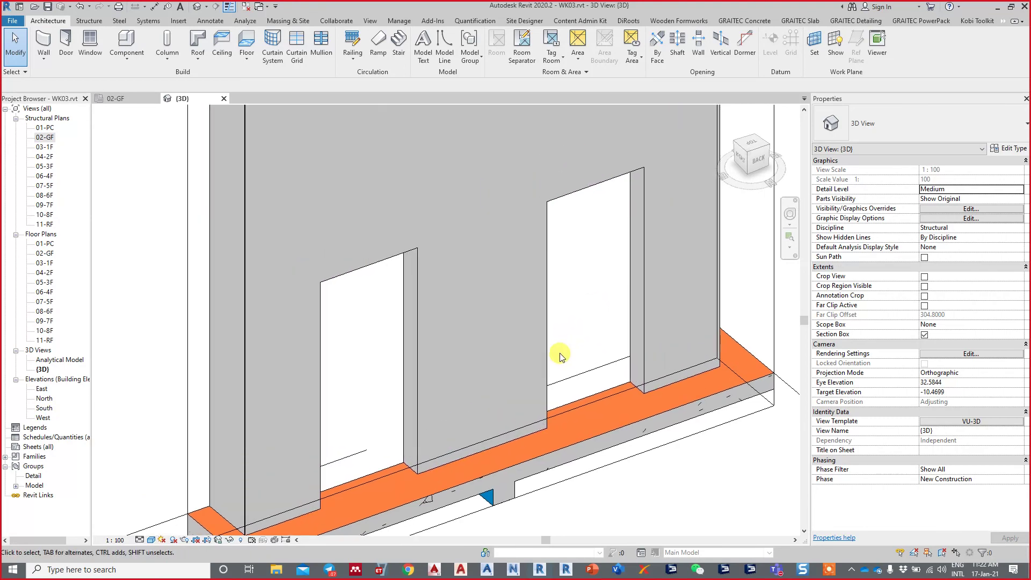
{"action": "left_click", "coordinate": [424, 369]}
{"action": "left_click", "coordinate": [368, 354]}
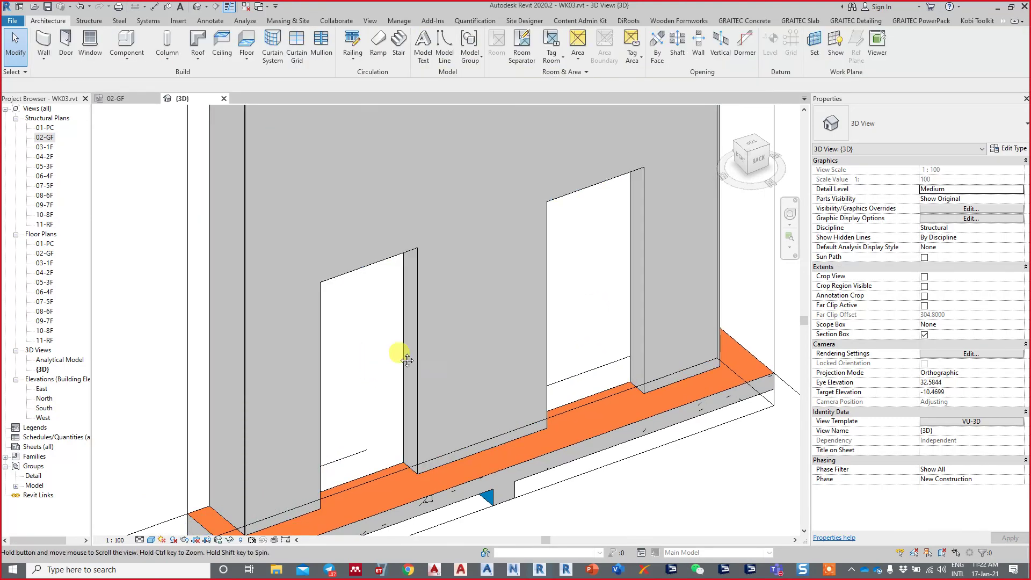
{"action": "left_click", "coordinate": [47, 11]}
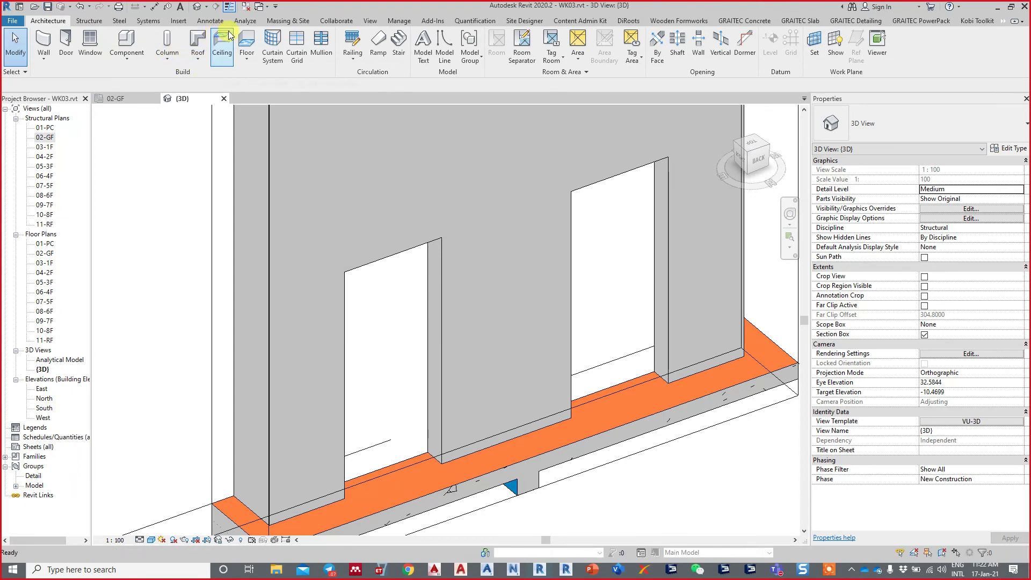
{"action": "left_click", "coordinate": [247, 7]}
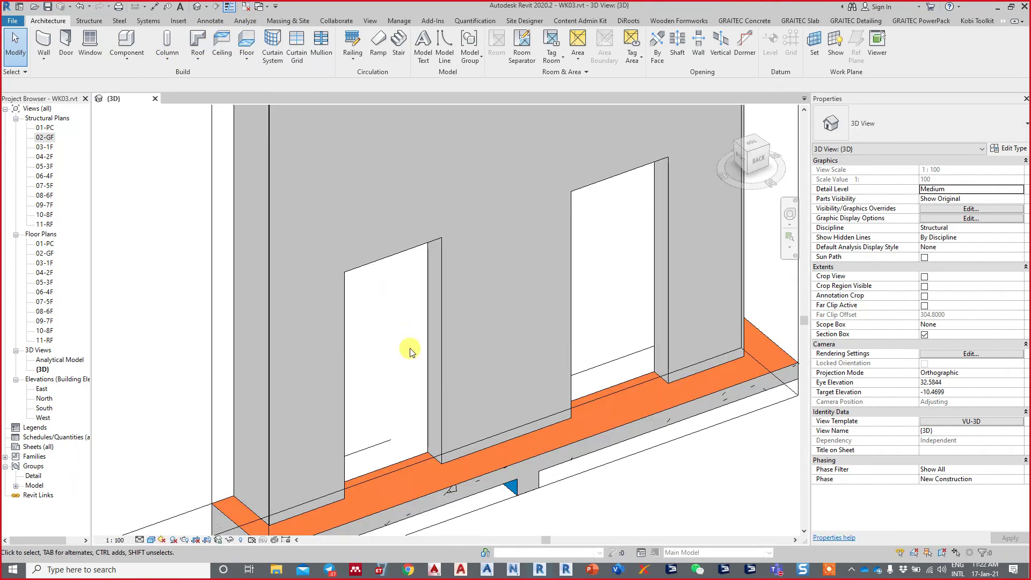